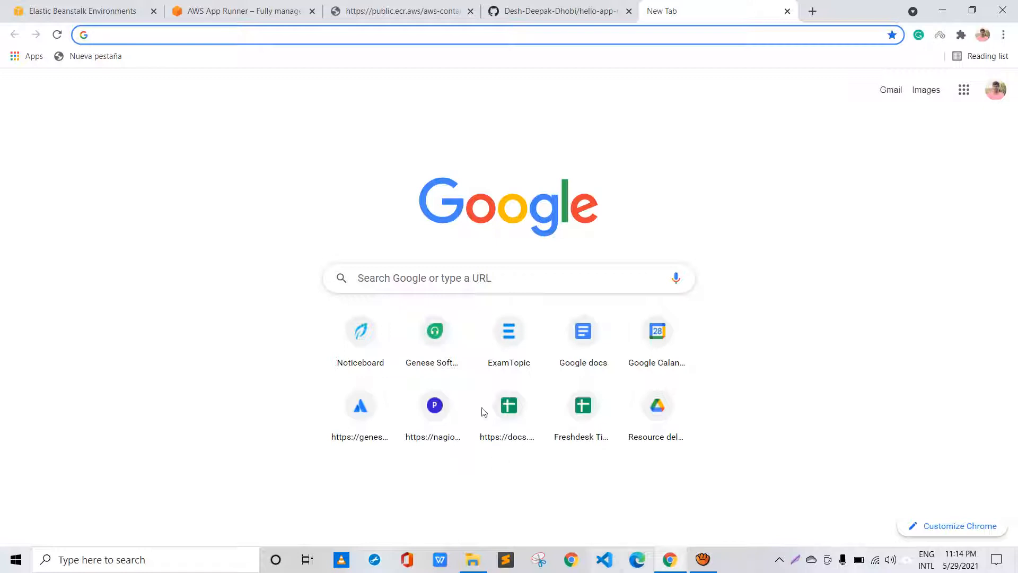
Read the AWS App Runner product page, covering the service overview, the benefits and the How it works diagram
{"action": "left_click", "coordinate": [211, 4]}
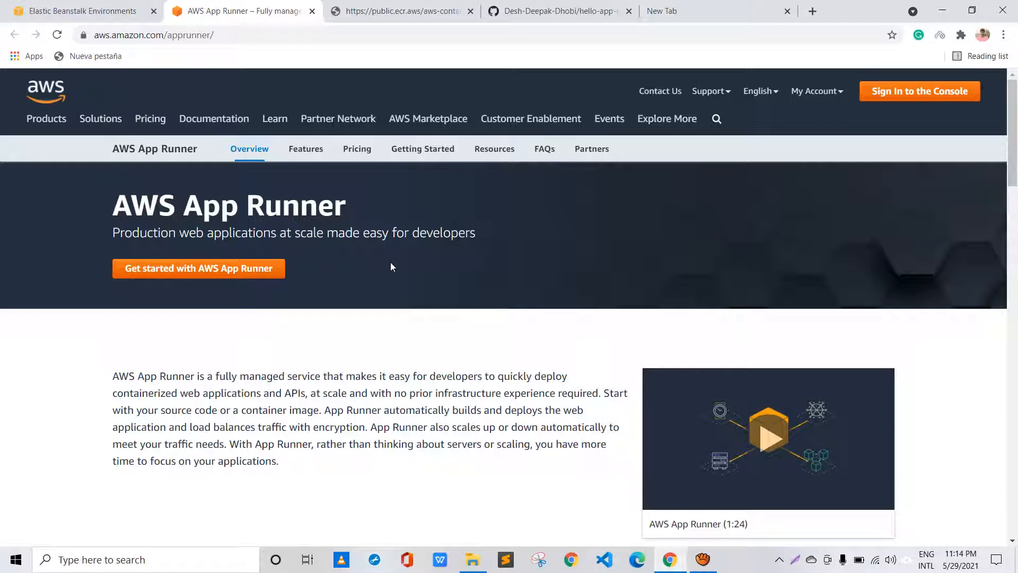
{"action": "scroll", "coordinate": [391, 266], "scroll_direction": "down", "scroll_amount": 1}
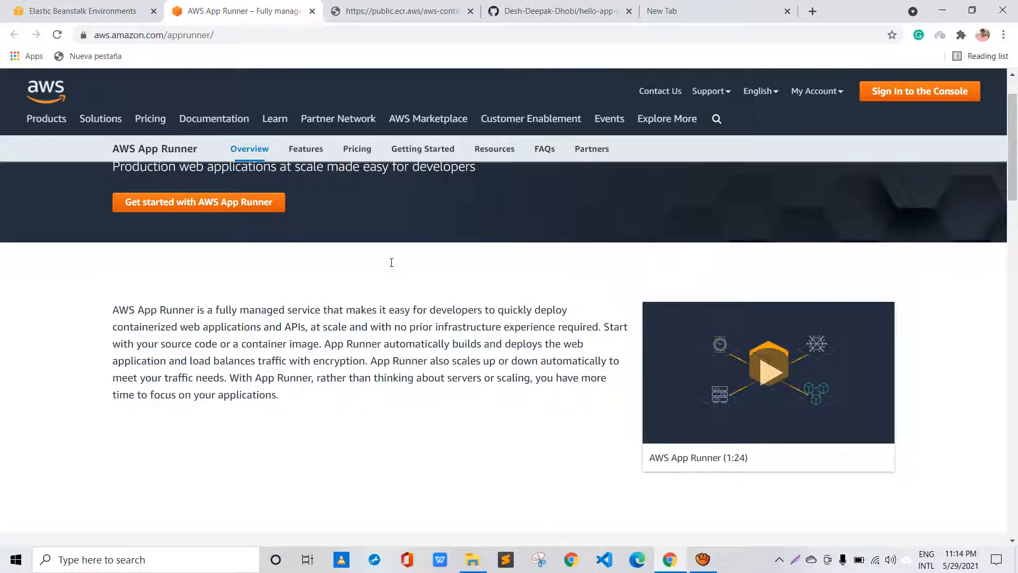
{"action": "scroll", "coordinate": [392, 264], "scroll_direction": "down", "scroll_amount": 2}
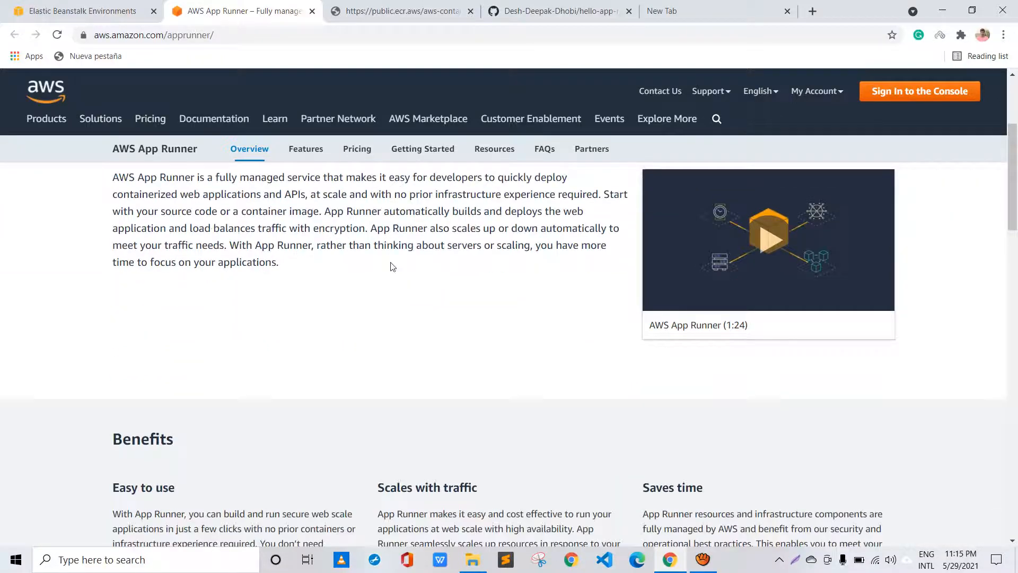
{"action": "scroll", "coordinate": [392, 264], "scroll_direction": "down", "scroll_amount": 2}
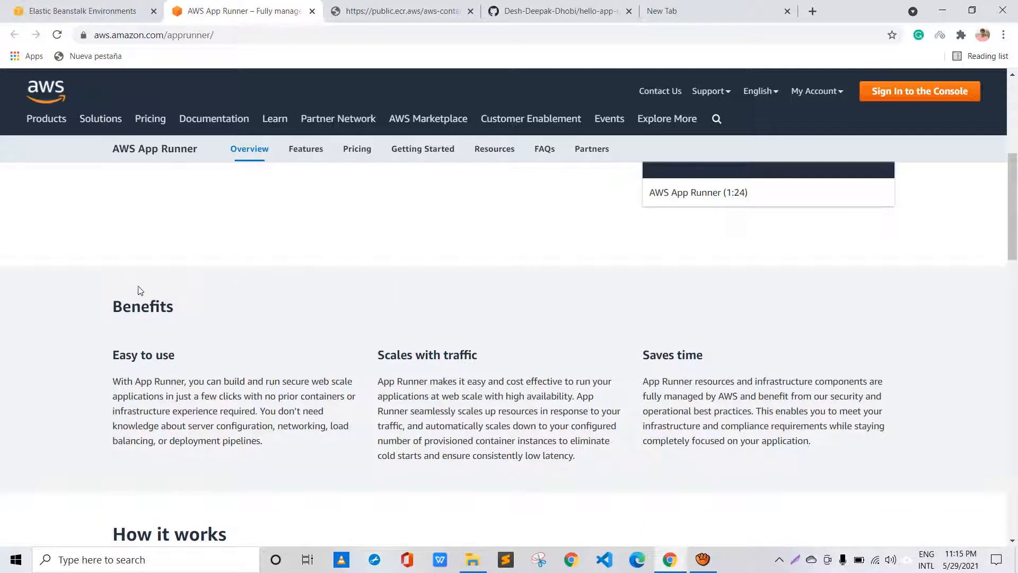
{"action": "left_click_drag", "start_coordinate": [139, 288], "coordinate": [89, 284]}
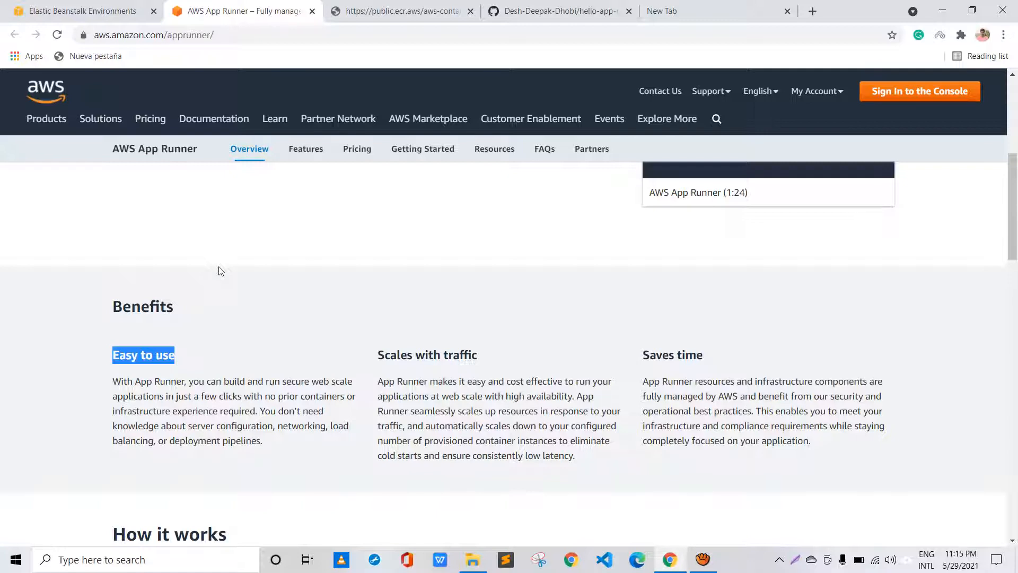
{"action": "left_click", "coordinate": [392, 284]}
{"action": "left_click_drag", "start_coordinate": [377, 382], "coordinate": [390, 381]}
{"action": "left_click_drag", "start_coordinate": [477, 355], "coordinate": [302, 288]}
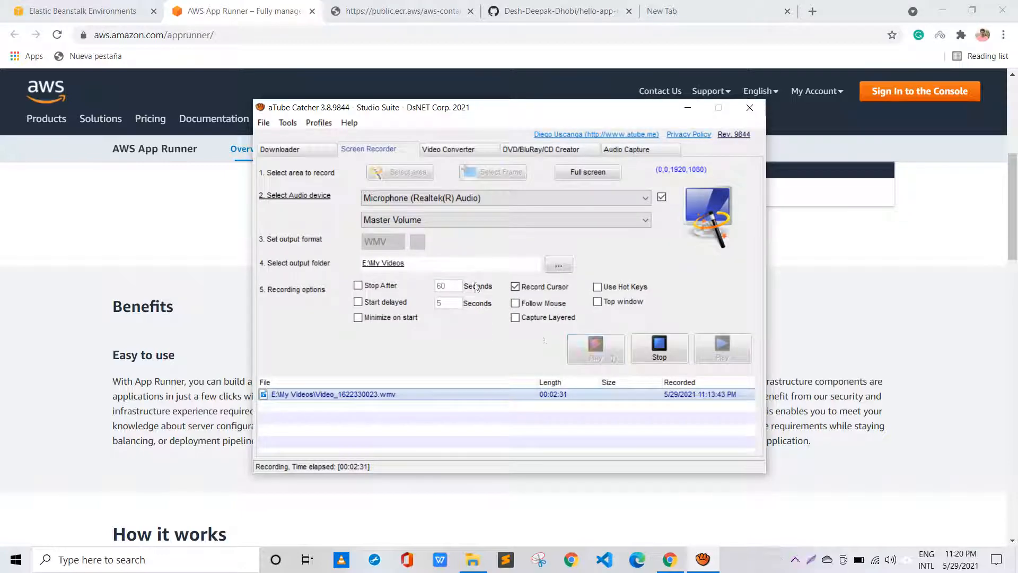
{"action": "key", "text": "alt+Tab"}
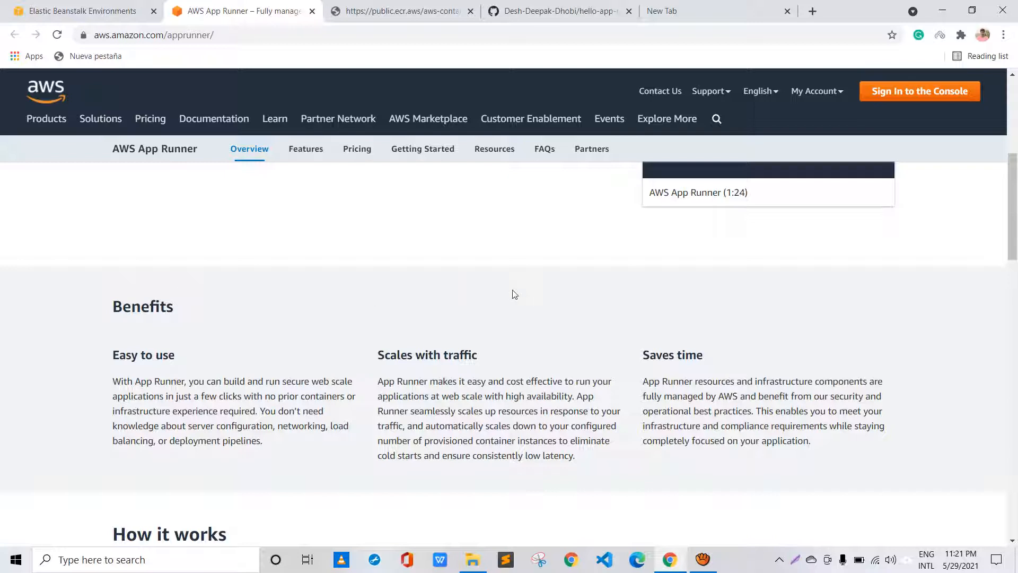
{"action": "scroll", "coordinate": [512, 293], "scroll_direction": "down", "scroll_amount": 1}
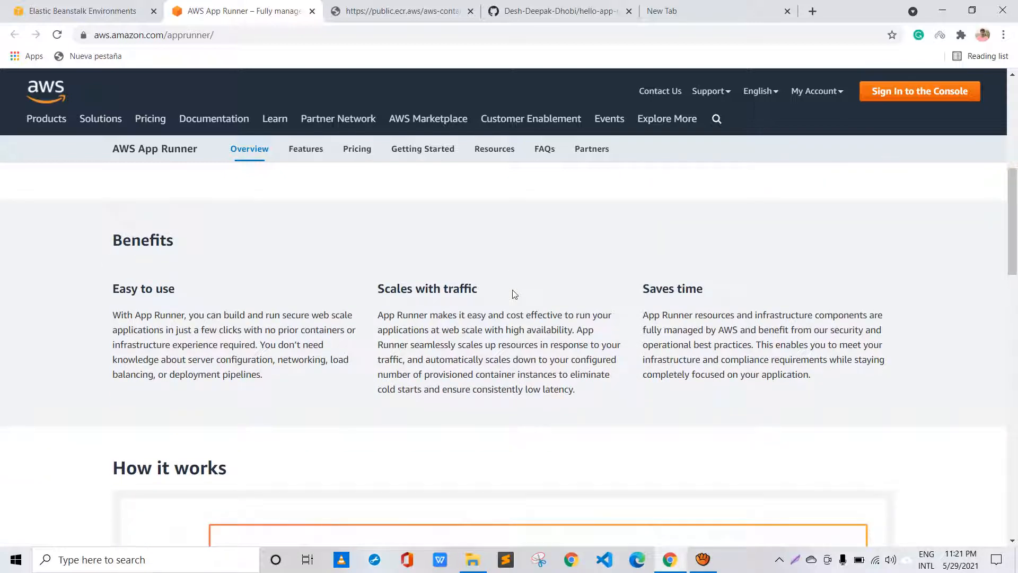
{"action": "scroll", "coordinate": [509, 292], "scroll_direction": "down", "scroll_amount": 3}
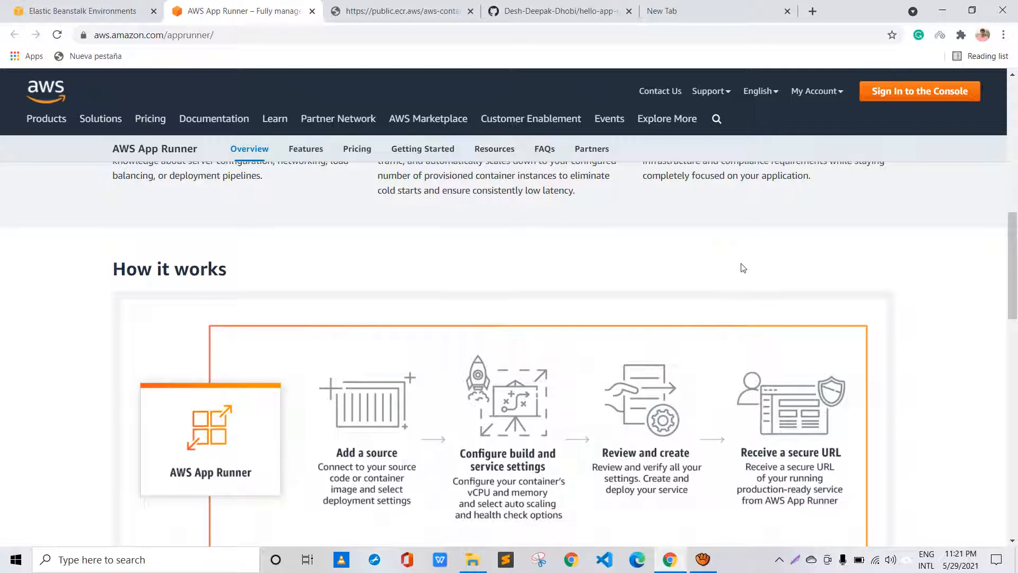
{"action": "scroll", "coordinate": [742, 268], "scroll_direction": "down", "scroll_amount": 1}
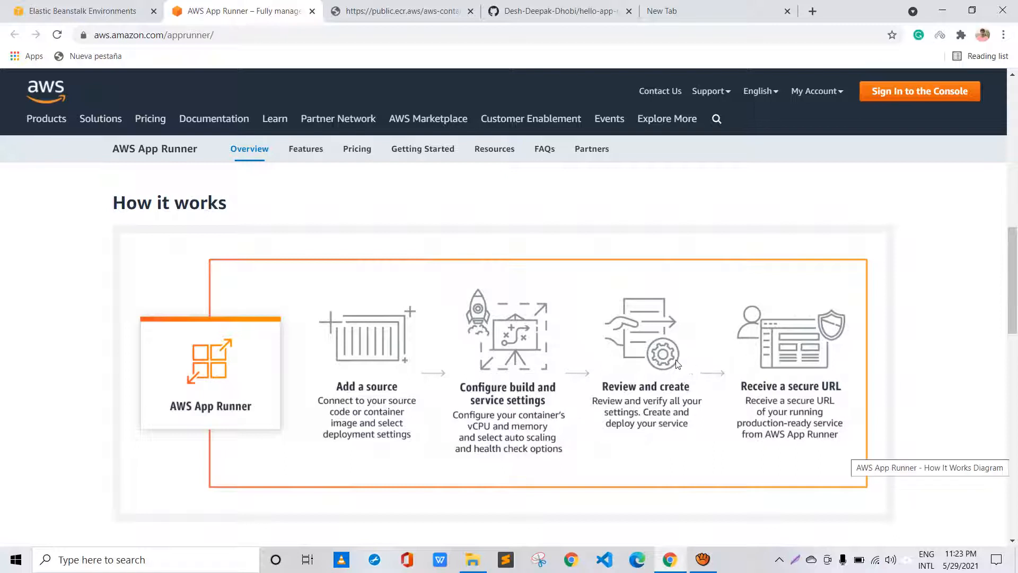
Search the AWS console for "app runner" and open the AWS App Runner service in a new browser tab
{"action": "left_click", "coordinate": [74, 11]}
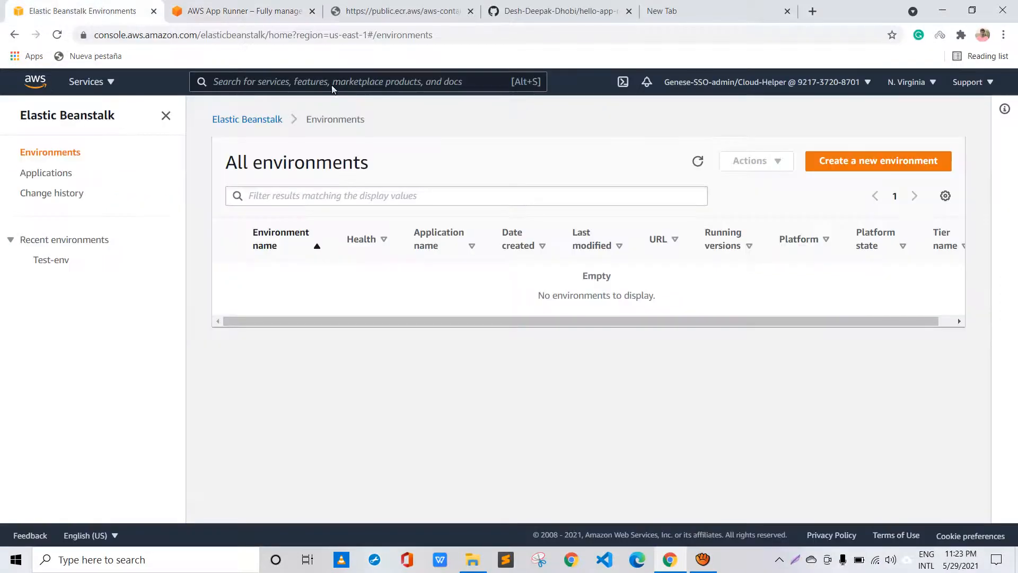
{"action": "left_click", "coordinate": [303, 71]}
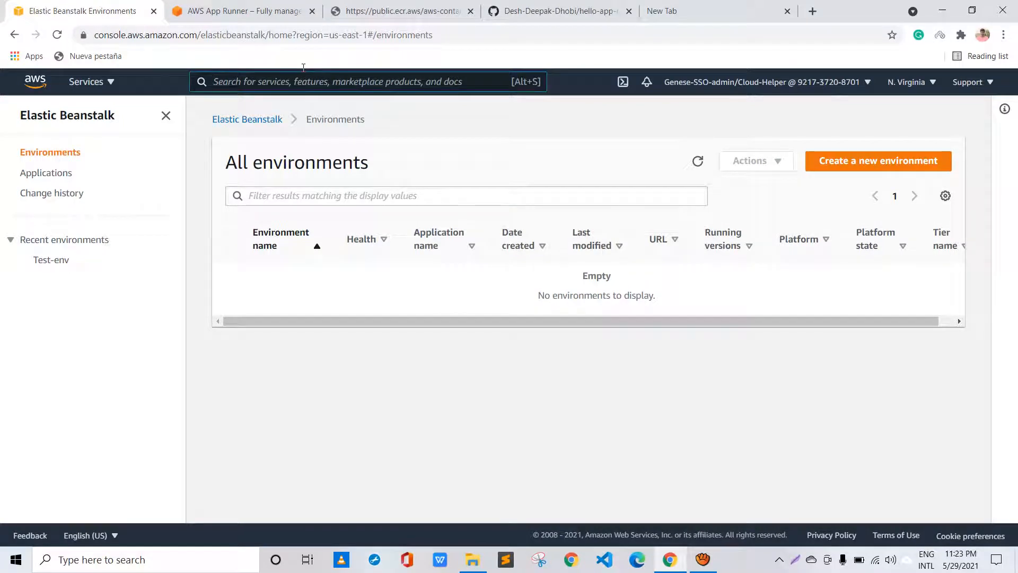
{"action": "type", "text": "app"}
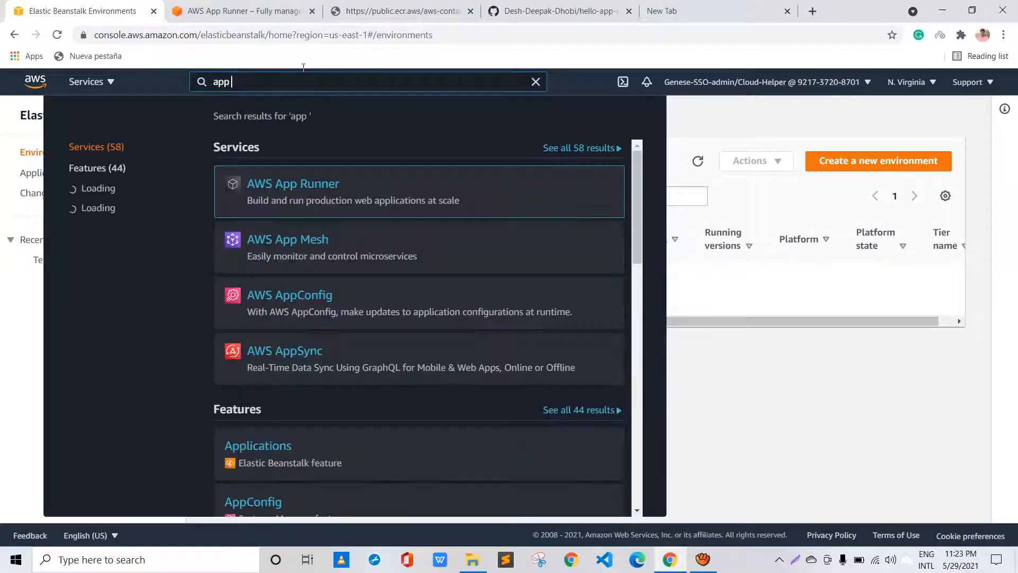
{"action": "type", "text": " runner"}
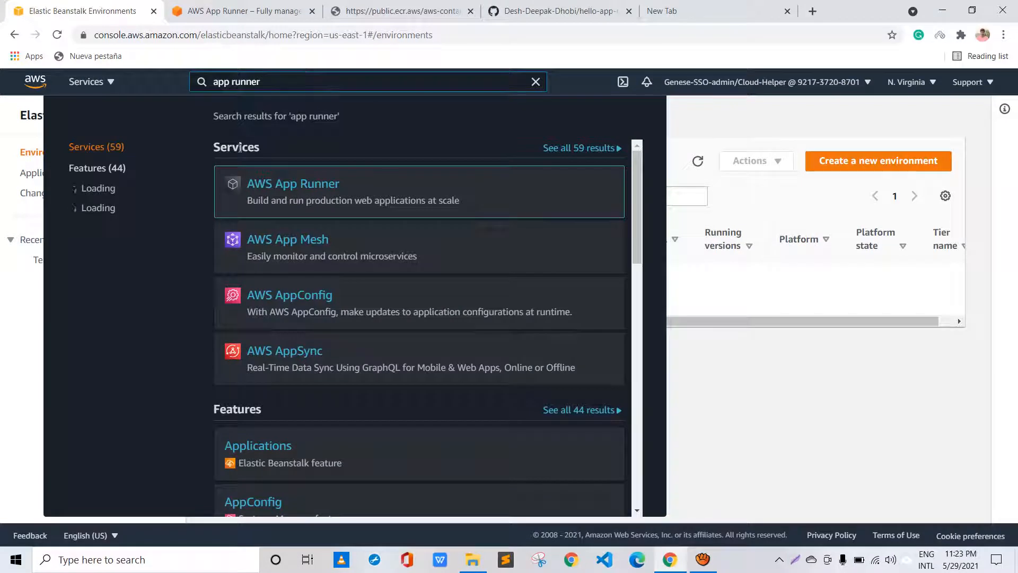
{"action": "right_click", "coordinate": [288, 182]}
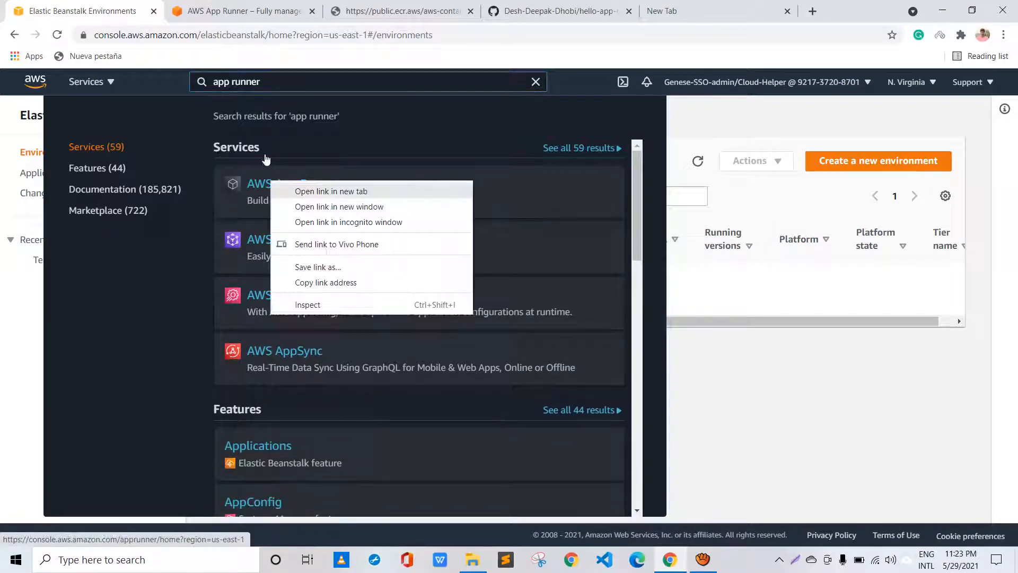
{"action": "left_click", "coordinate": [319, 190]}
{"action": "left_click", "coordinate": [180, 5]}
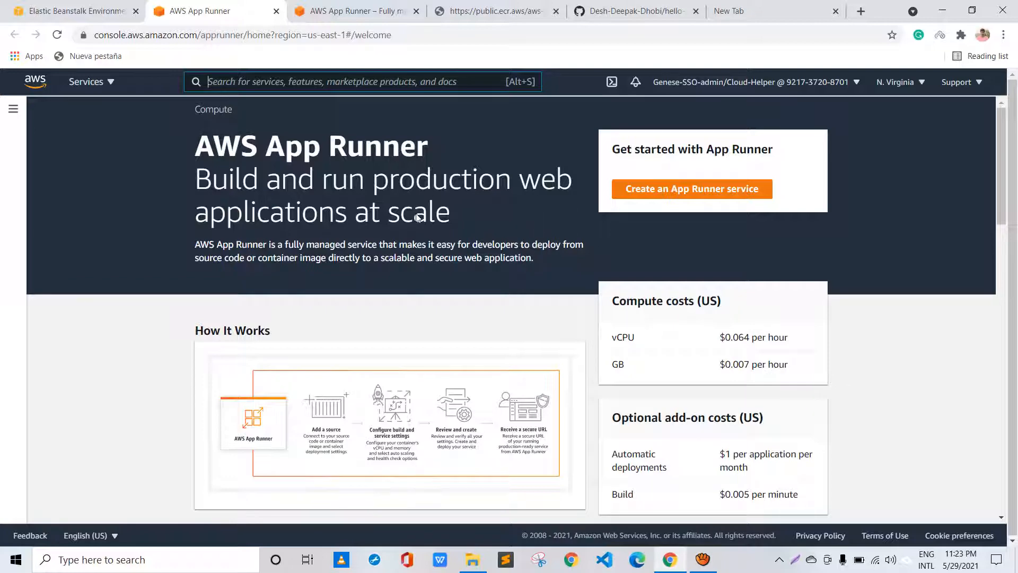
Look over the App Runner welcome page's diagram and costs and start creating an App Runner service
{"action": "scroll", "coordinate": [417, 218], "scroll_direction": "down", "scroll_amount": 1}
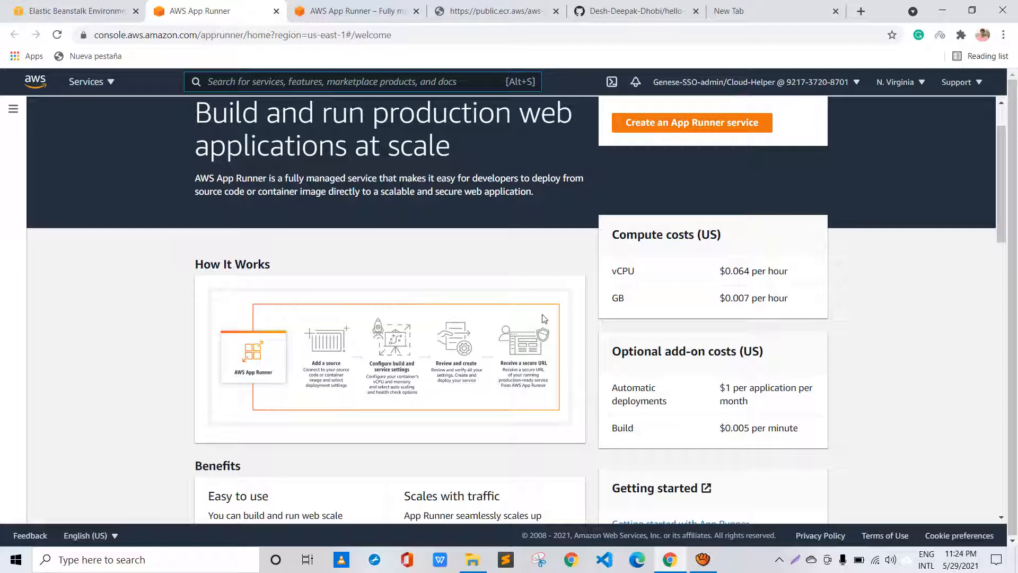
{"action": "scroll", "coordinate": [544, 318], "scroll_direction": "down", "scroll_amount": 1}
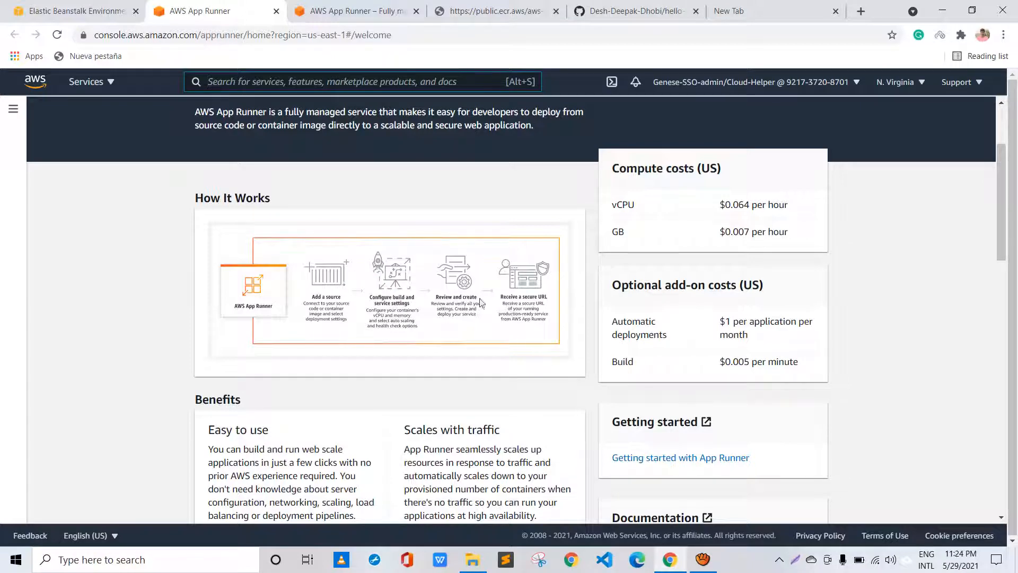
{"action": "scroll", "coordinate": [480, 300], "scroll_direction": "up", "scroll_amount": 3}
{"action": "left_click", "coordinate": [690, 189]}
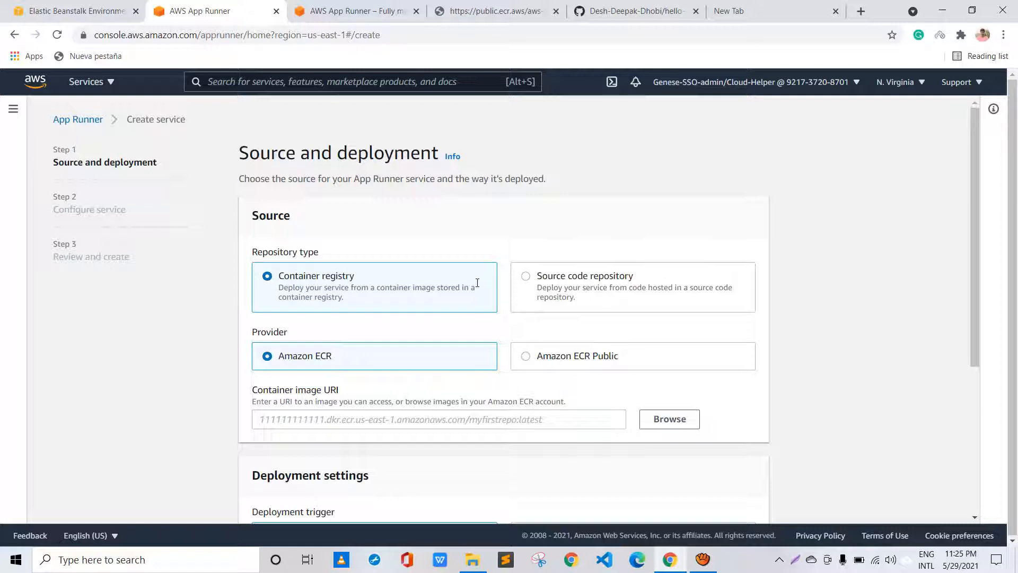
Choose Container registry with Amazon ECR Public as provider, and copy the hello-app-runner image address from the open public.ecr.aws page
{"action": "left_click", "coordinate": [450, 291]}
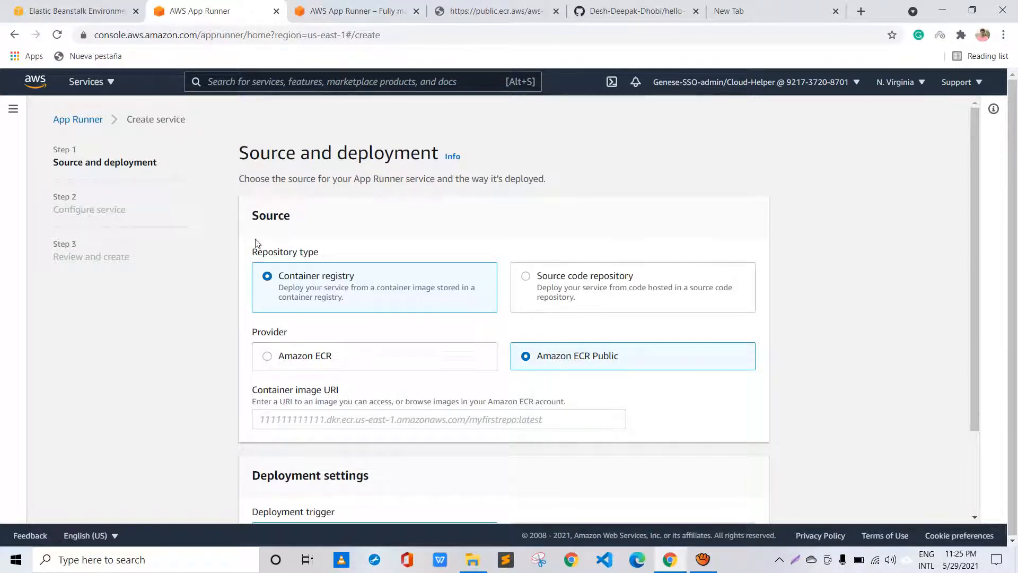
{"action": "left_click", "coordinate": [493, 11]}
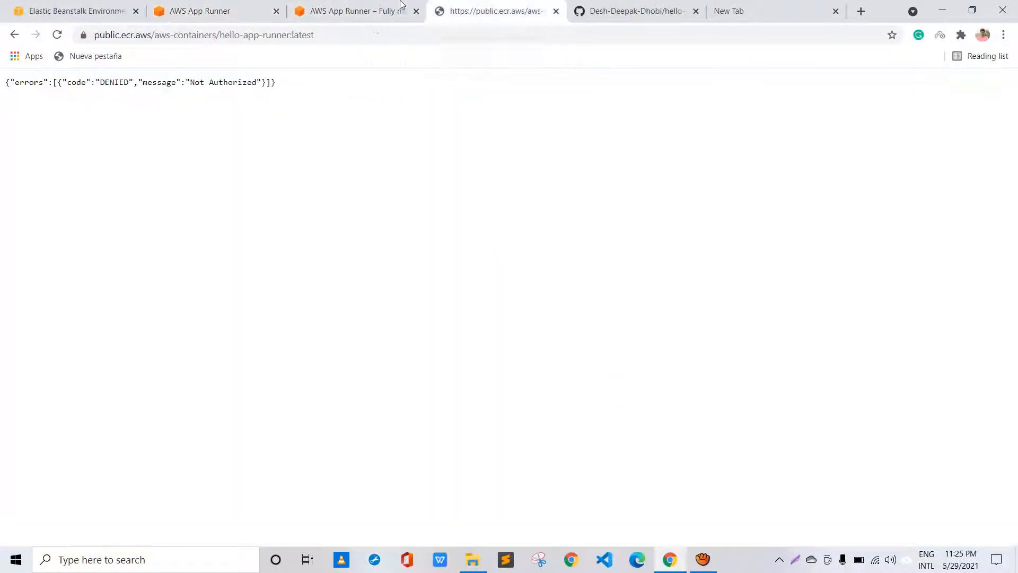
{"action": "left_click", "coordinate": [290, 33]}
{"action": "key", "text": "ctrl+c"}
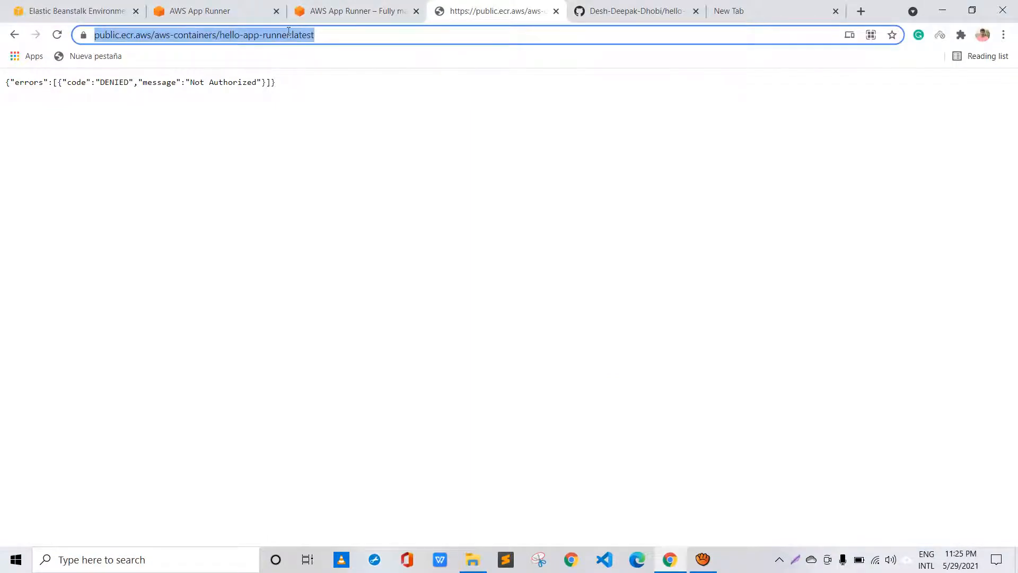
{"action": "left_click", "coordinate": [196, 8]}
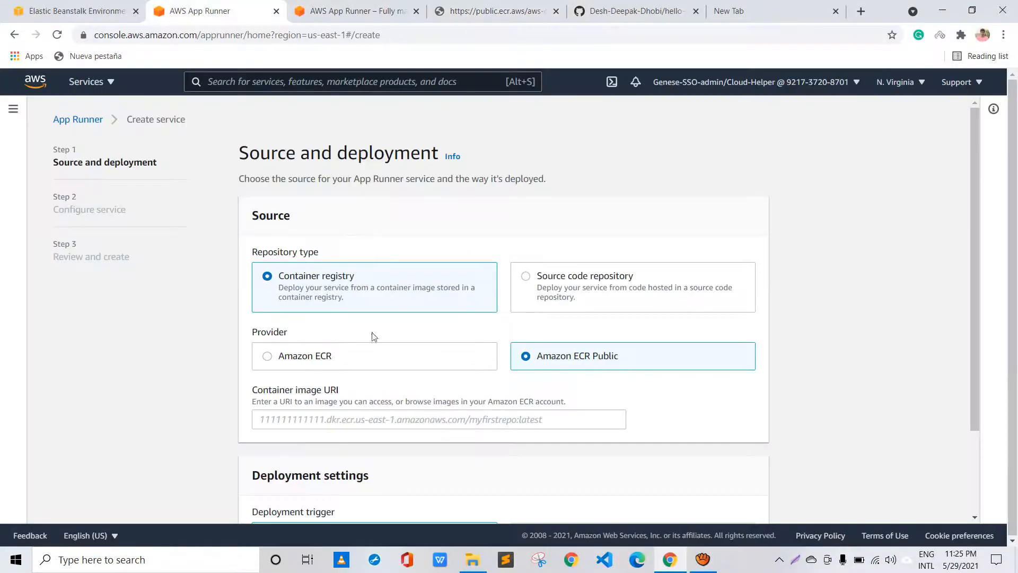
{"action": "key", "text": "ctrl+v"}
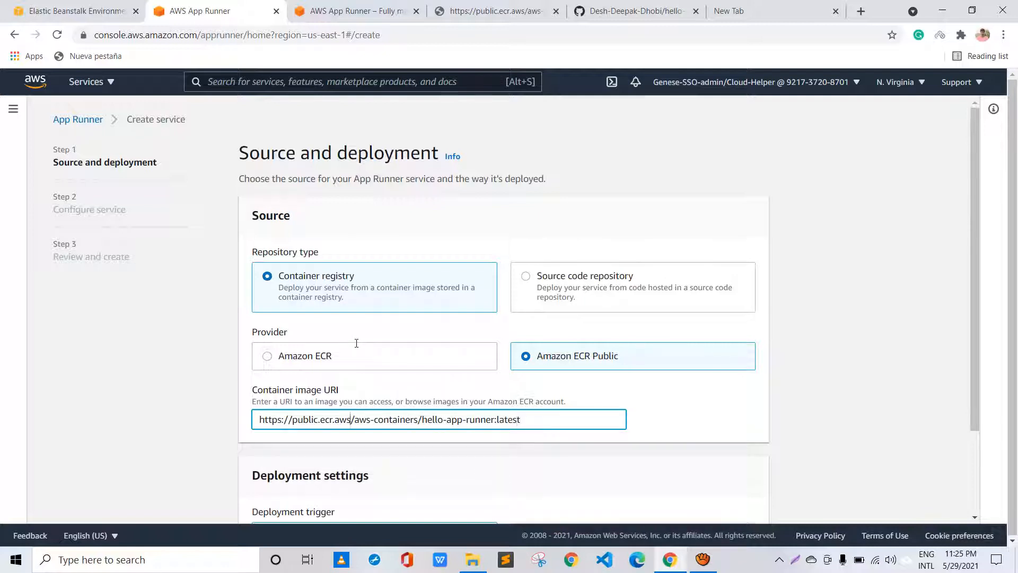
{"action": "key", "text": "BackSpace"}
{"action": "key", "text": "BackSpace"}
{"action": "key", "text": "BackSpace"}
{"action": "key", "text": "BackSpace"}
{"action": "key", "text": "BackSpace"}
{"action": "key", "text": "BackSpace"}
{"action": "key", "text": "BackSpace"}
{"action": "key", "text": "BackSpace"}
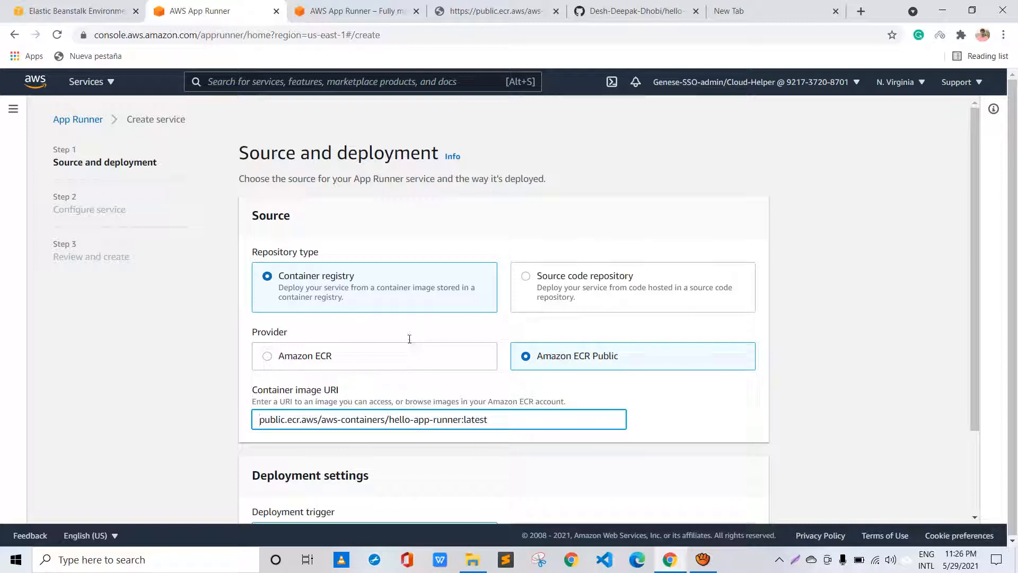
Check the container image URI and continue to the service configuration with the Manual deployment trigger
{"action": "scroll", "coordinate": [409, 338], "scroll_direction": "down", "scroll_amount": 1}
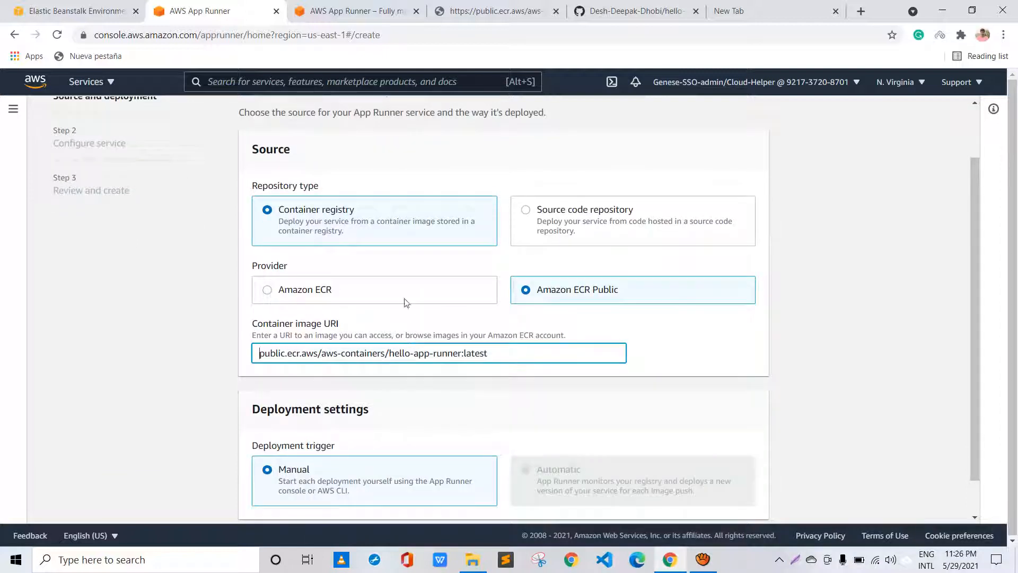
{"action": "key", "text": "shift+Left"}
{"action": "key", "text": "shift+Left"}
{"action": "key", "text": "ctrl+shift+Left"}
{"action": "key", "text": "ctrl+shift+Left"}
{"action": "key", "text": "ctrl+shift+Left"}
{"action": "key", "text": "ctrl+shift+Left"}
{"action": "key", "text": "ctrl+shift+Left"}
{"action": "key", "text": "ctrl+shift+Left"}
{"action": "key", "text": "ctrl+shift+Left"}
{"action": "key", "text": "ctrl+shift+Left"}
{"action": "key", "text": "ctrl+shift+Left"}
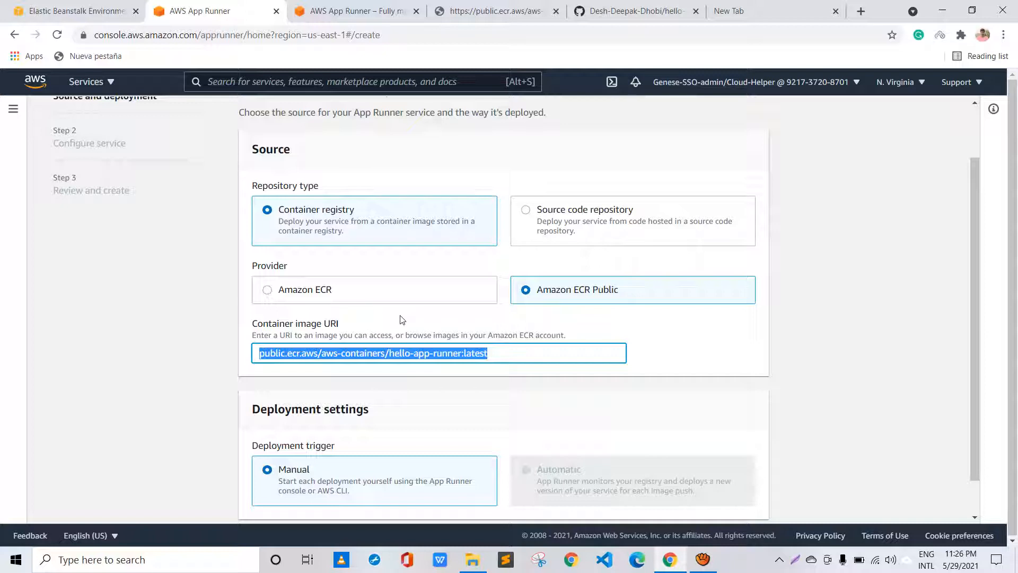
{"action": "scroll", "coordinate": [402, 319], "scroll_direction": "down", "scroll_amount": 1}
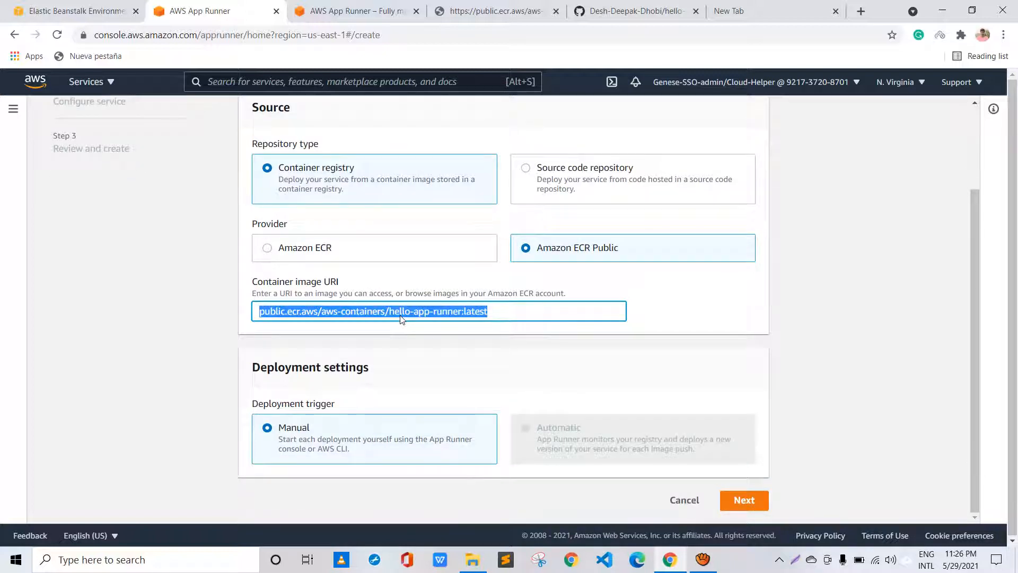
{"action": "left_click", "coordinate": [388, 301]}
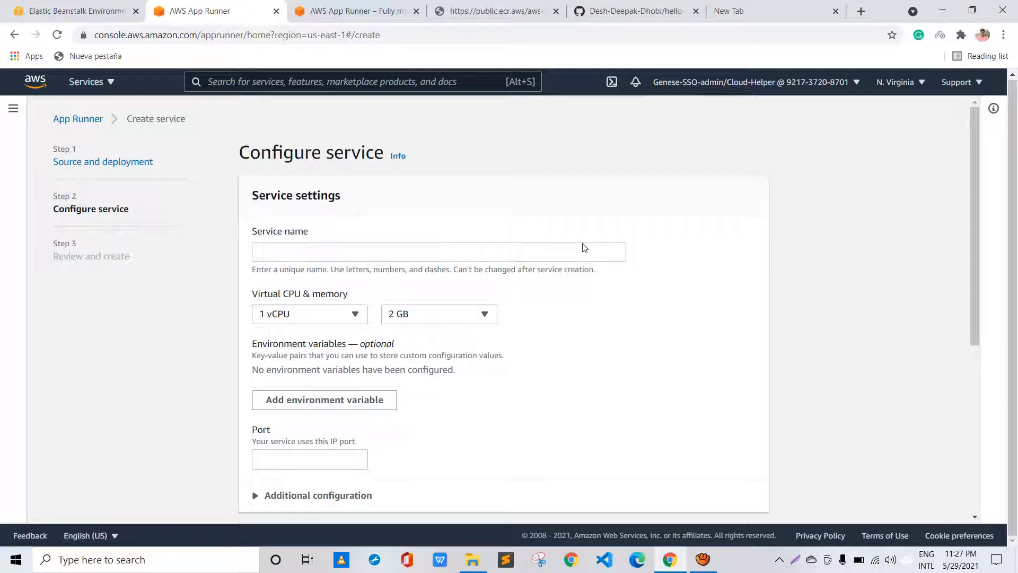
Name the service demo-PublicECR-App using the previously entered name suggestion
{"action": "left_click", "coordinate": [329, 250]}
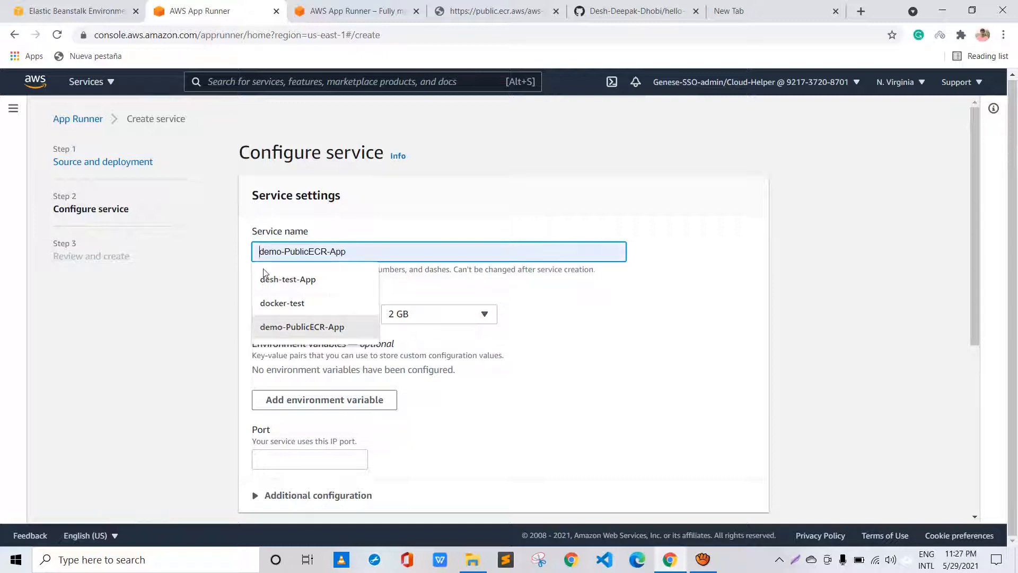
{"action": "left_click", "coordinate": [268, 327]}
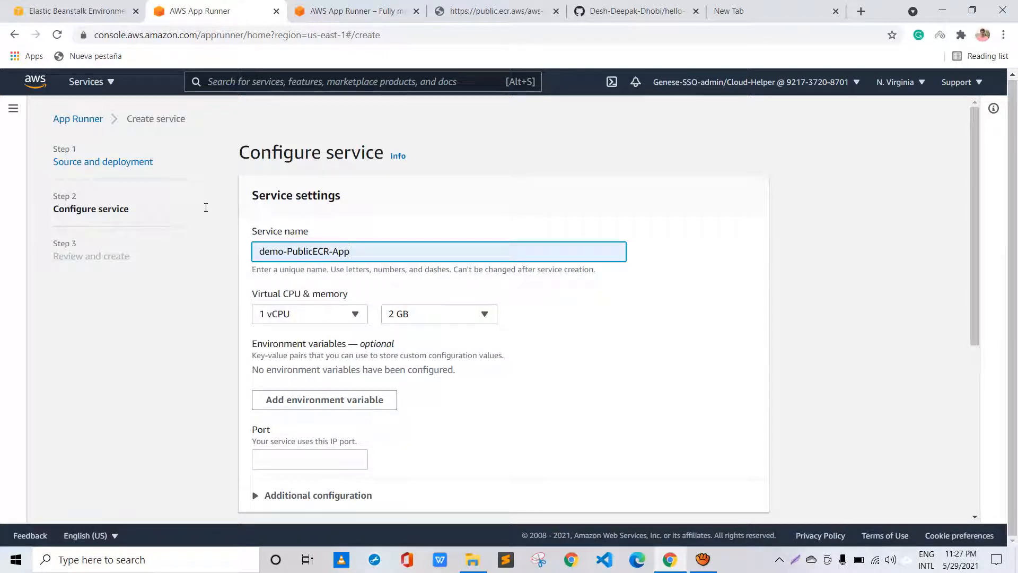
Check the available virtual CPU and memory options for the service, keeping 1 vCPU and 2 GB
{"action": "scroll", "coordinate": [282, 204], "scroll_direction": "down", "scroll_amount": 1}
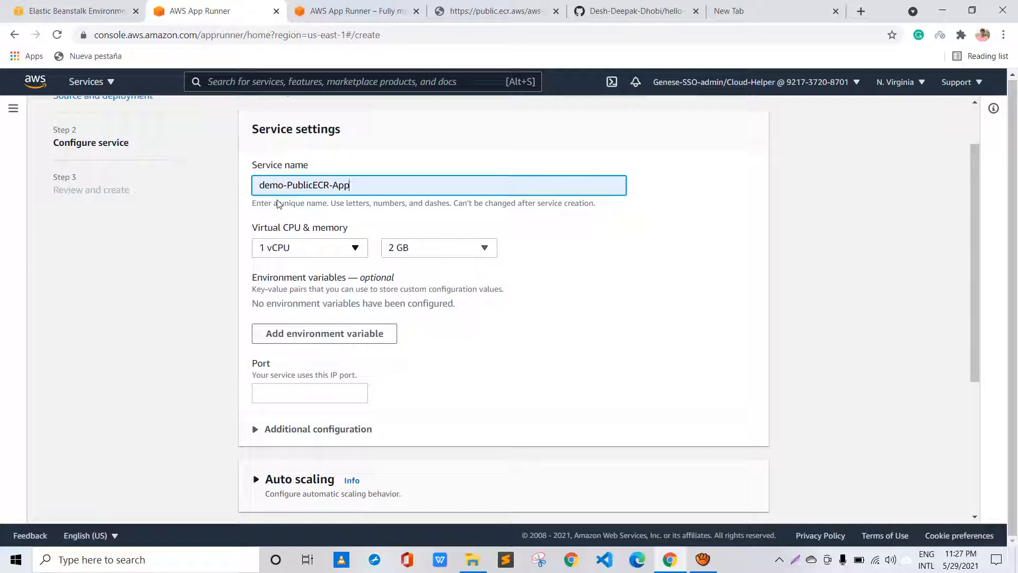
{"action": "left_click", "coordinate": [309, 247]}
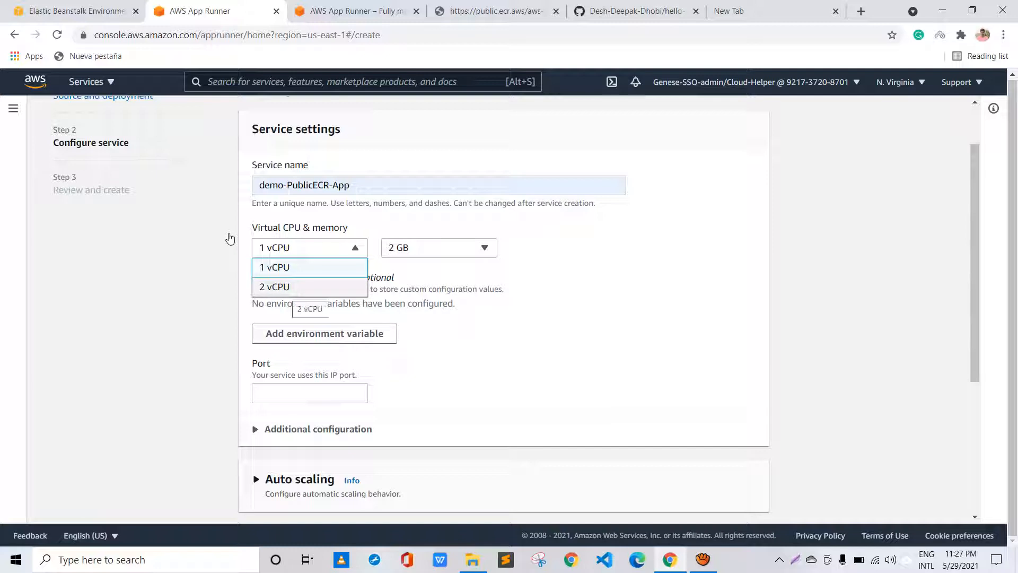
{"action": "left_click", "coordinate": [439, 248]}
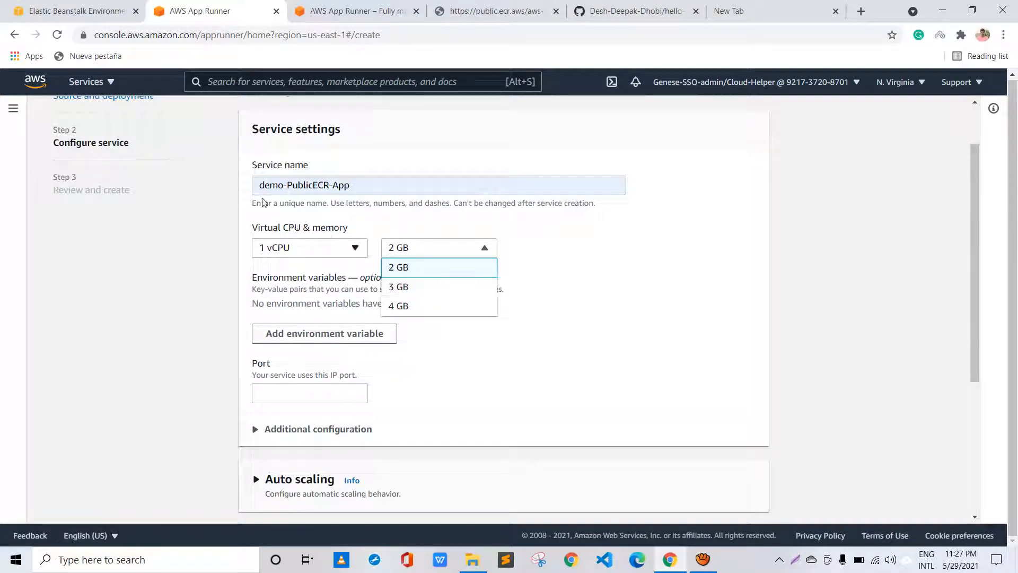
{"action": "left_click", "coordinate": [287, 248]}
{"action": "left_click", "coordinate": [324, 248]}
{"action": "left_click", "coordinate": [439, 248]}
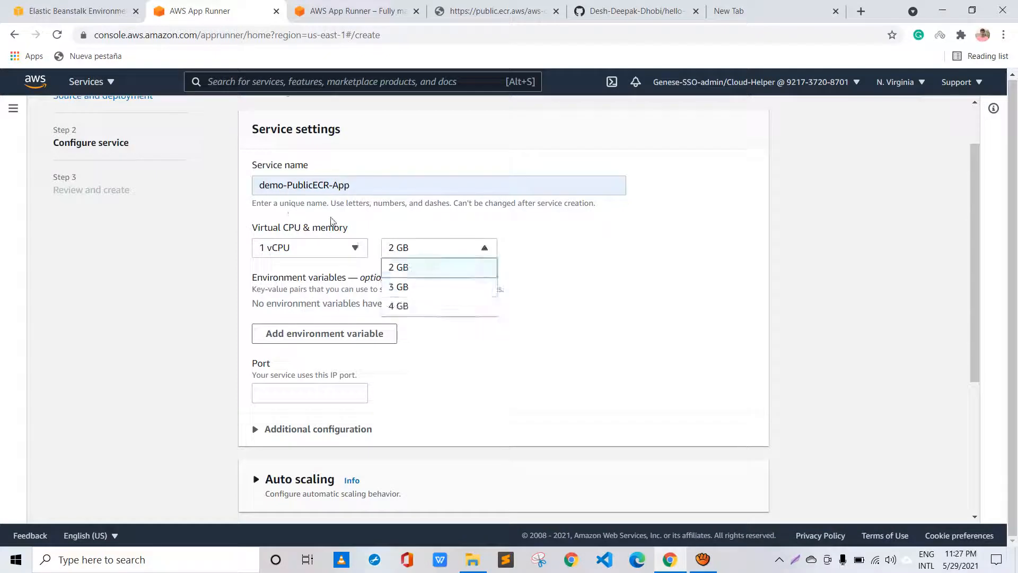
{"action": "left_click", "coordinate": [332, 220]}
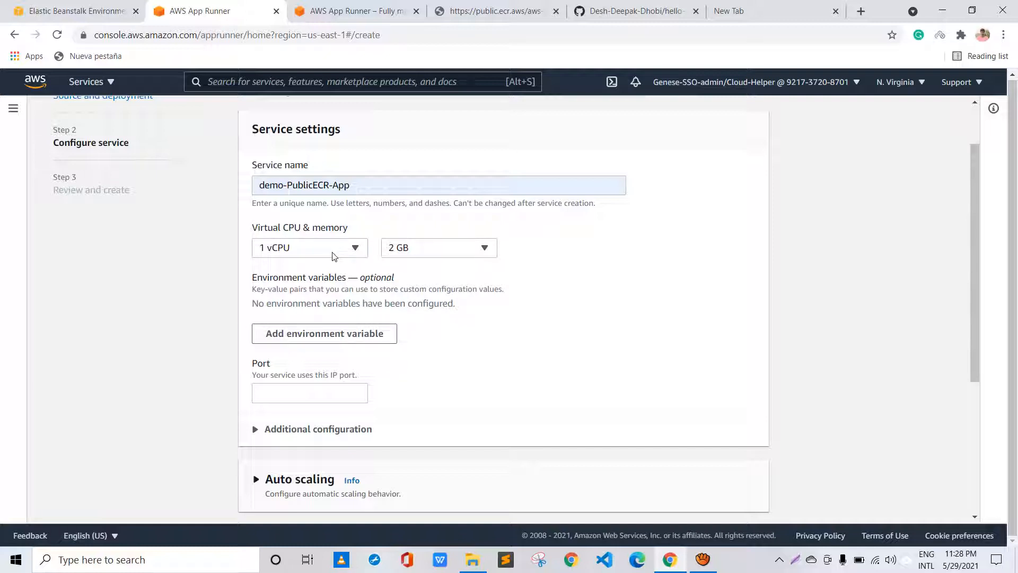
Add a blank environment variable entry to the service settings and remove it again
{"action": "left_click", "coordinate": [318, 333]}
{"action": "scroll", "coordinate": [259, 181], "scroll_direction": "down", "scroll_amount": 3}
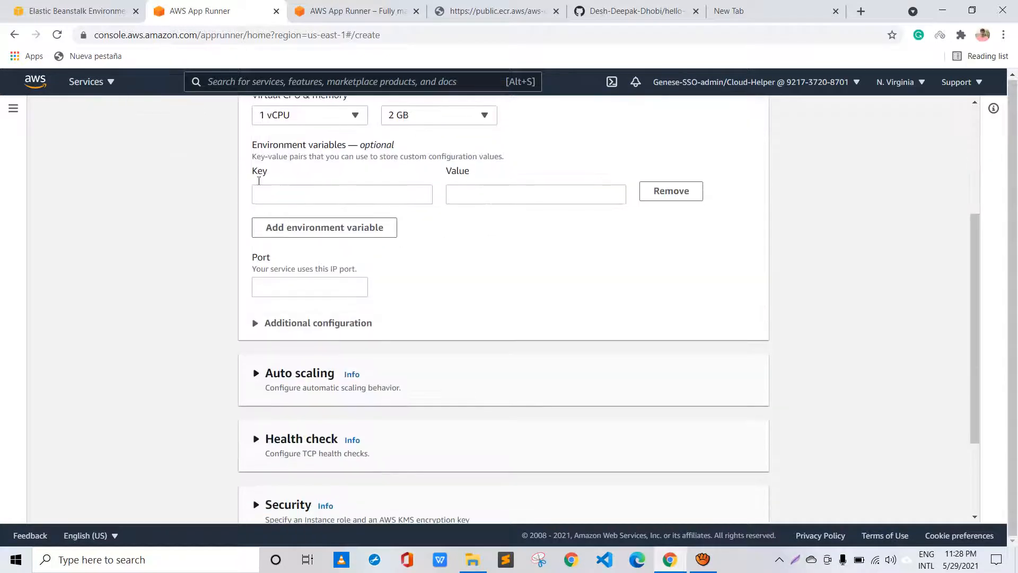
{"action": "scroll", "coordinate": [263, 163], "scroll_direction": "up", "scroll_amount": 1}
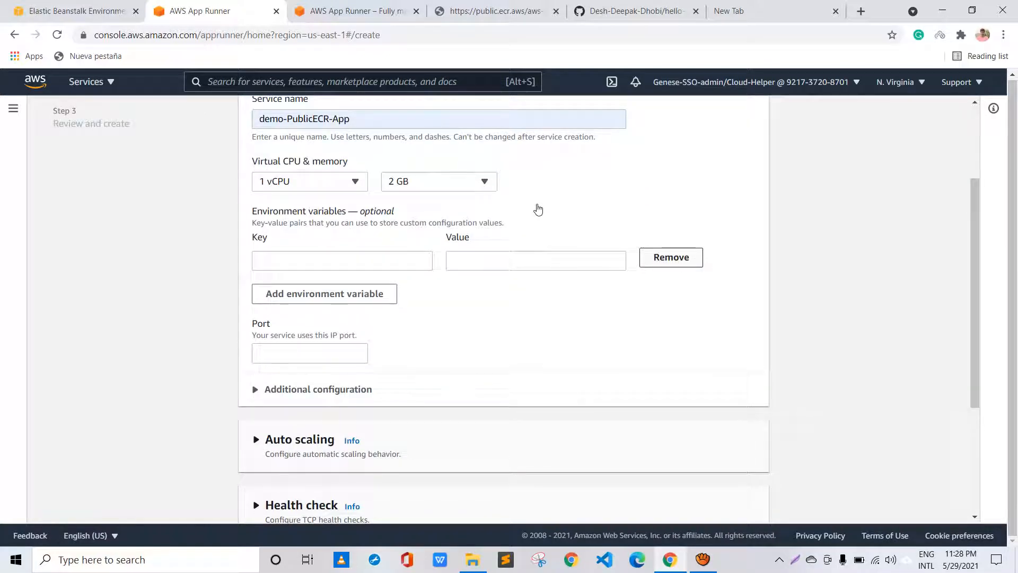
{"action": "left_click", "coordinate": [671, 257]}
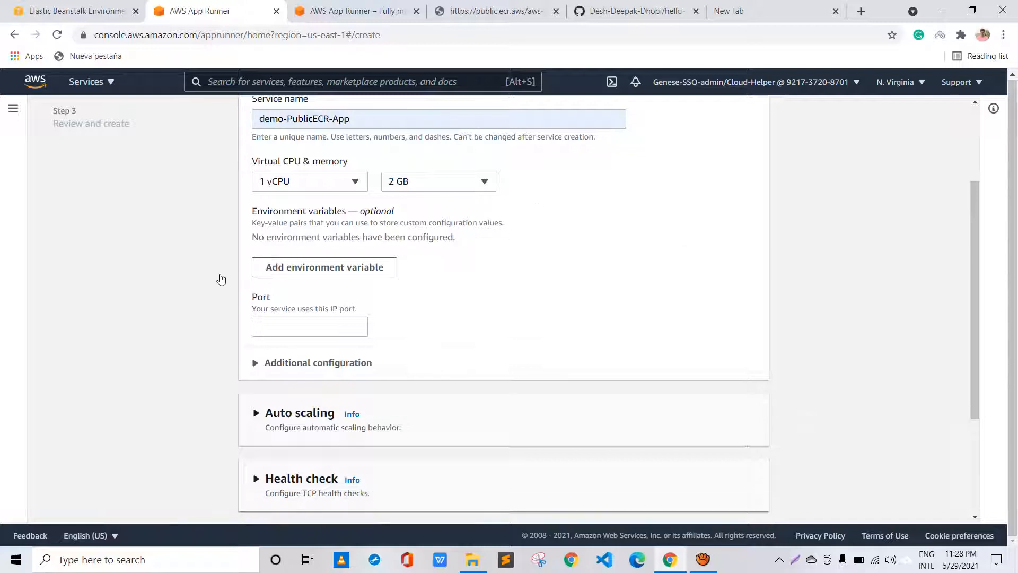
Set the service port to 8000
{"action": "left_click", "coordinate": [281, 330]}
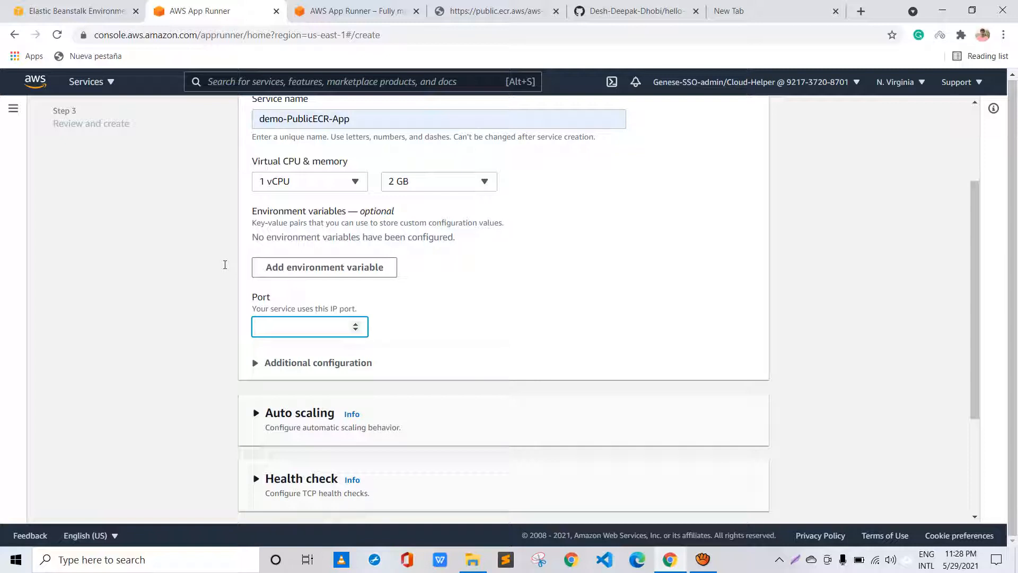
{"action": "type", "text": "8000"}
{"action": "scroll", "coordinate": [236, 277], "scroll_direction": "down", "scroll_amount": 1}
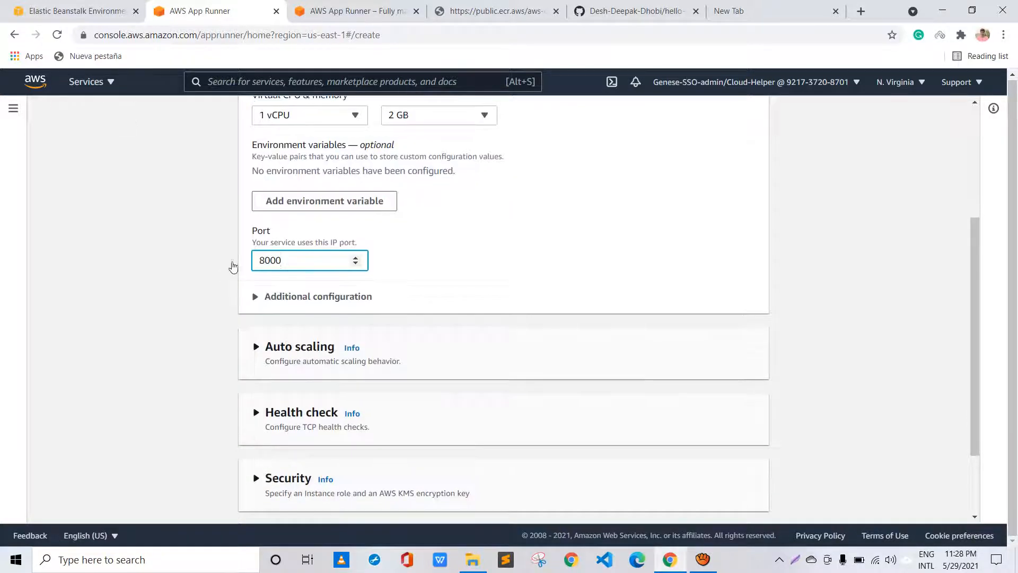
Examine the optional start command under the additional configuration and the default auto scaling configuration
{"action": "left_click", "coordinate": [284, 297]}
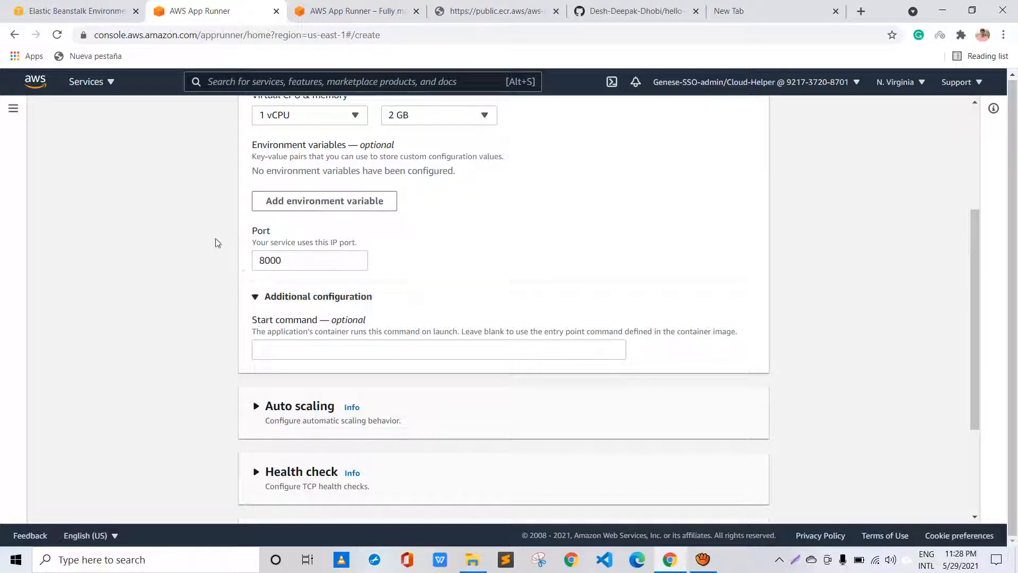
{"action": "key", "text": "Return"}
{"action": "scroll", "coordinate": [228, 244], "scroll_direction": "down", "scroll_amount": 2}
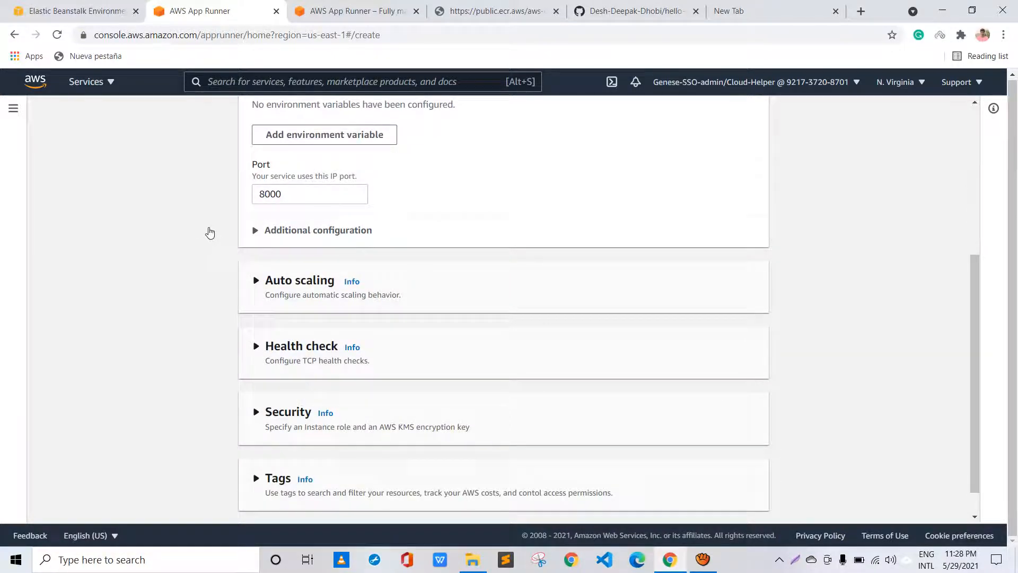
{"action": "key", "text": "Tab"}
{"action": "key", "text": "Return"}
{"action": "scroll", "coordinate": [345, 260], "scroll_direction": "down", "scroll_amount": 3}
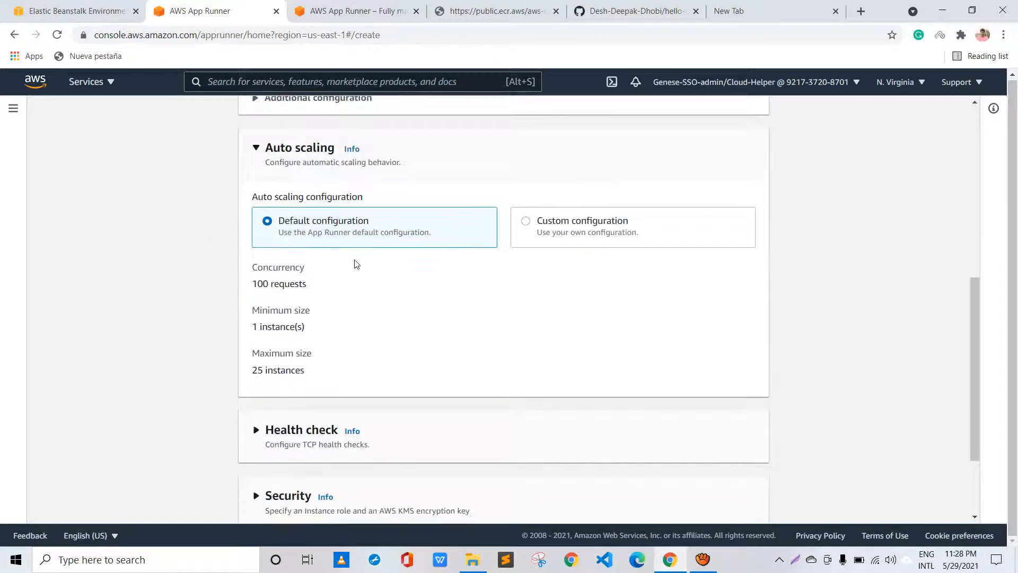
{"action": "scroll", "coordinate": [313, 229], "scroll_direction": "up", "scroll_amount": 1}
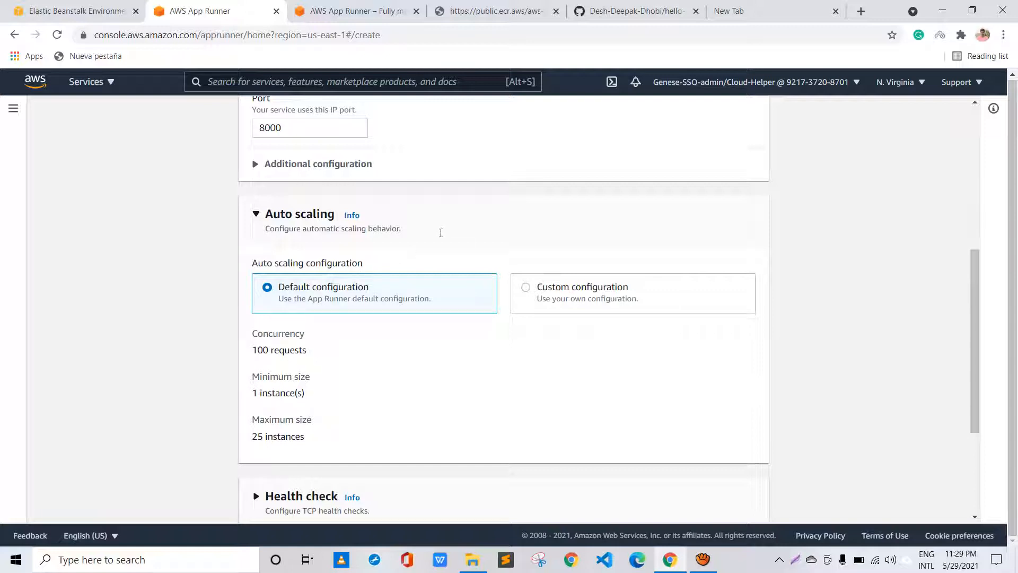
Try a new custom auto scaling configuration named demo-conf, discard it and return to the default configuration
{"action": "key", "text": "Down"}
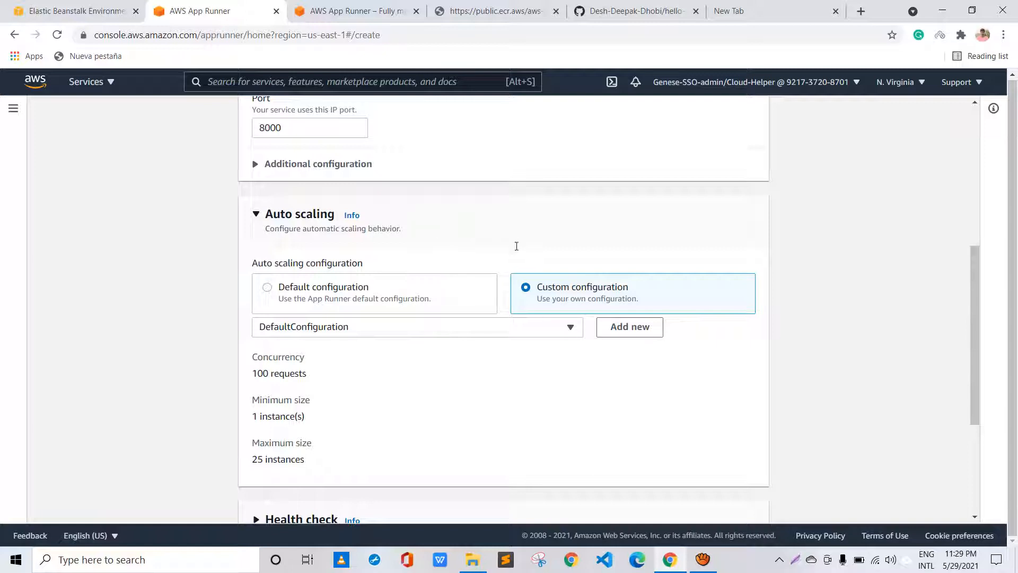
{"action": "left_click", "coordinate": [629, 327]}
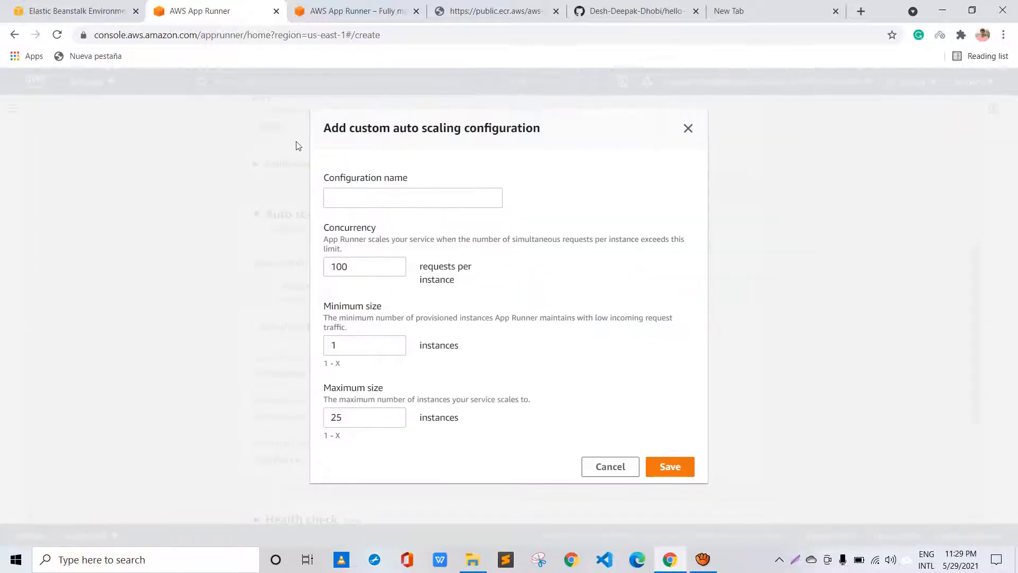
{"action": "type", "text": "de"}
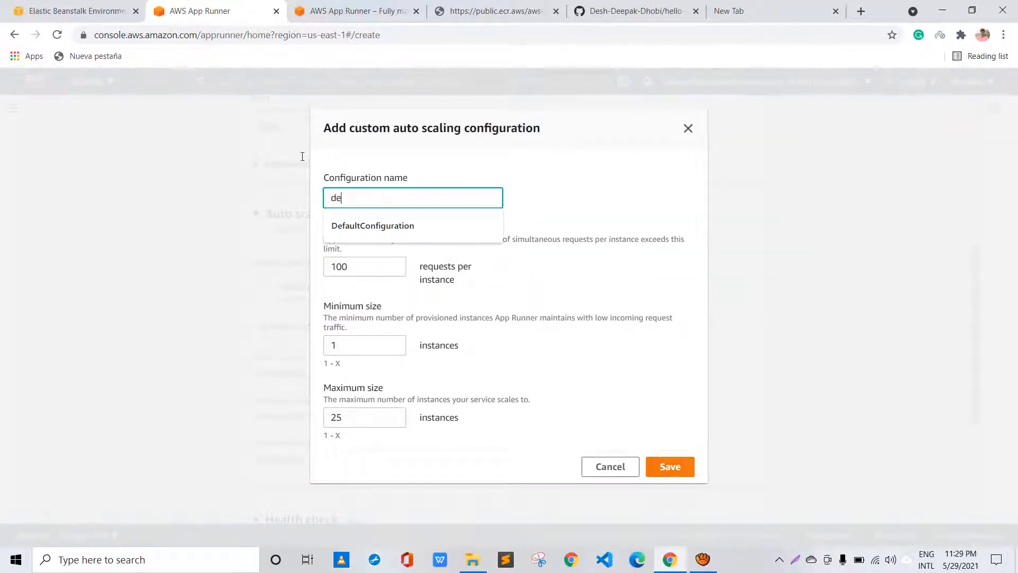
{"action": "type", "text": "mo-conf"}
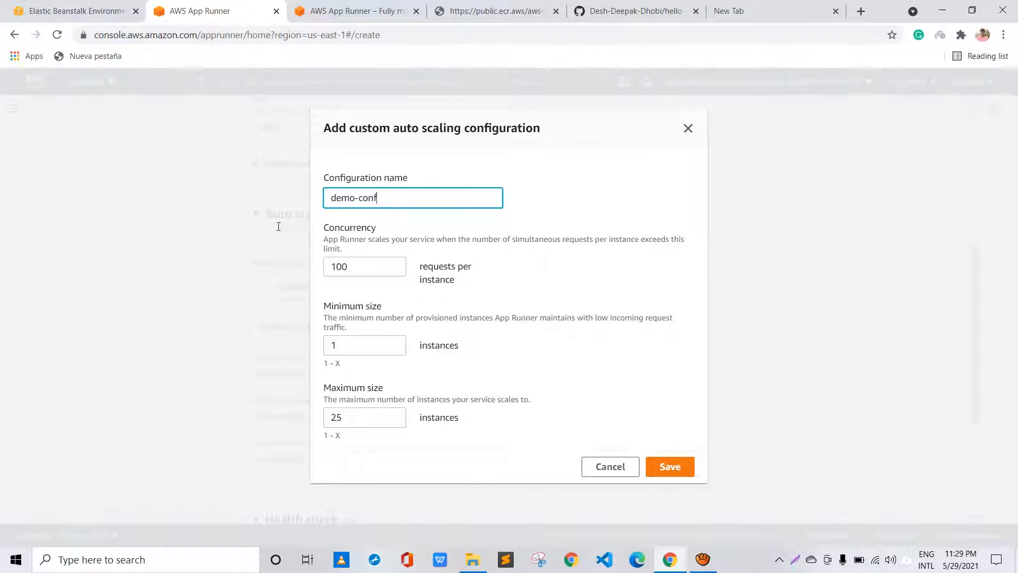
{"action": "key", "text": "Tab"}
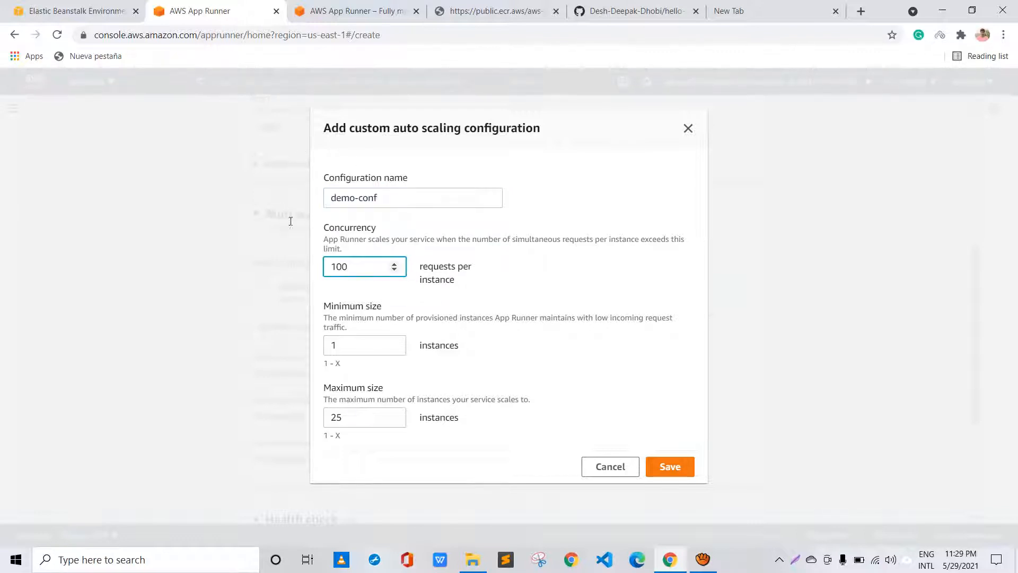
{"action": "key", "text": "Tab"}
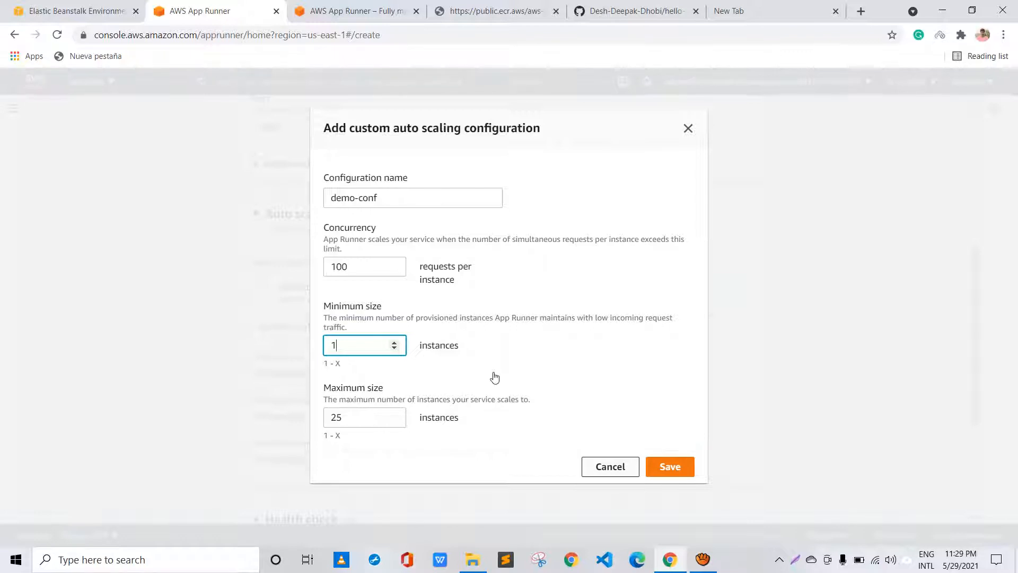
{"action": "key", "text": "Escape"}
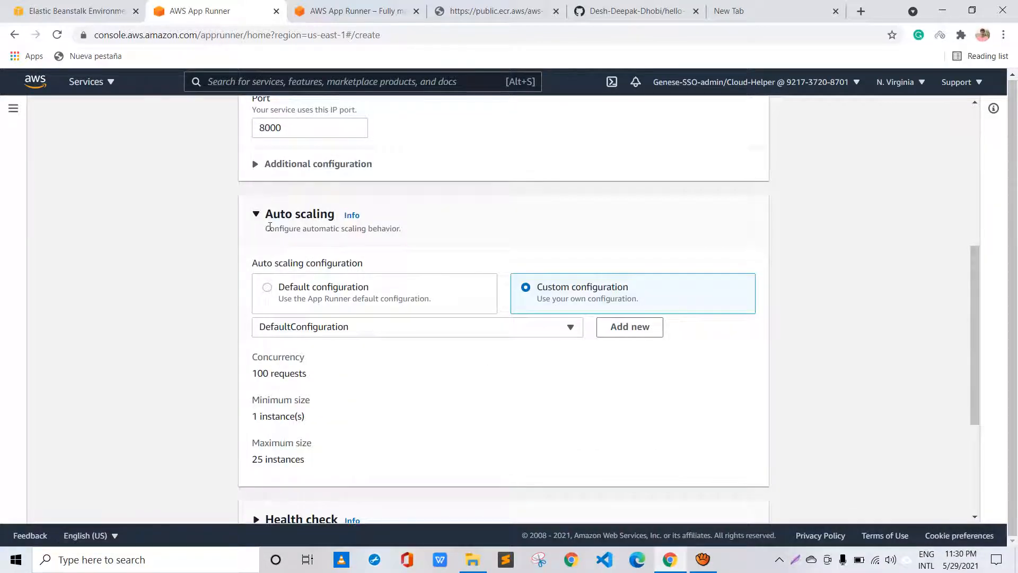
{"action": "left_click", "coordinate": [397, 300]}
Examine the TCP health check settings for timeout, interval, unhealthy threshold and health threshold
{"action": "scroll", "coordinate": [356, 289], "scroll_direction": "down", "scroll_amount": 3}
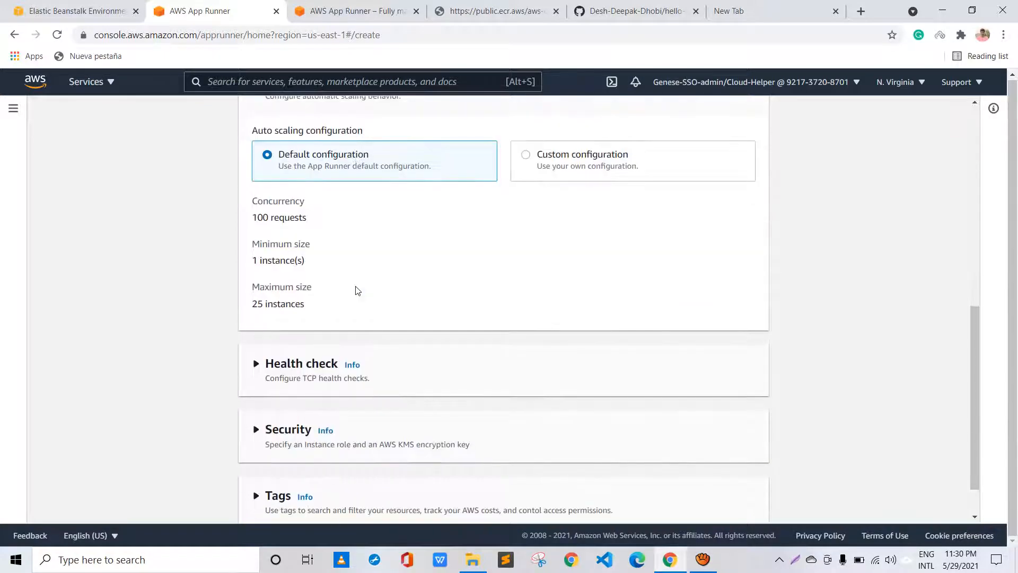
{"action": "scroll", "coordinate": [297, 276], "scroll_direction": "down", "scroll_amount": 1}
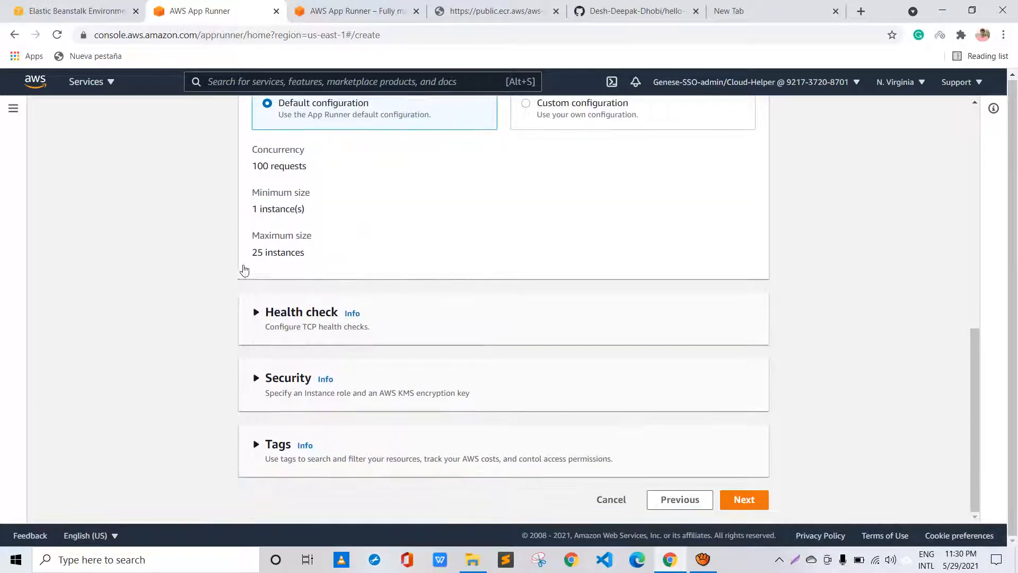
{"action": "left_click", "coordinate": [380, 300]}
{"action": "scroll", "coordinate": [382, 297], "scroll_direction": "down", "scroll_amount": 1}
{"action": "scroll", "coordinate": [382, 297], "scroll_direction": "down", "scroll_amount": 2}
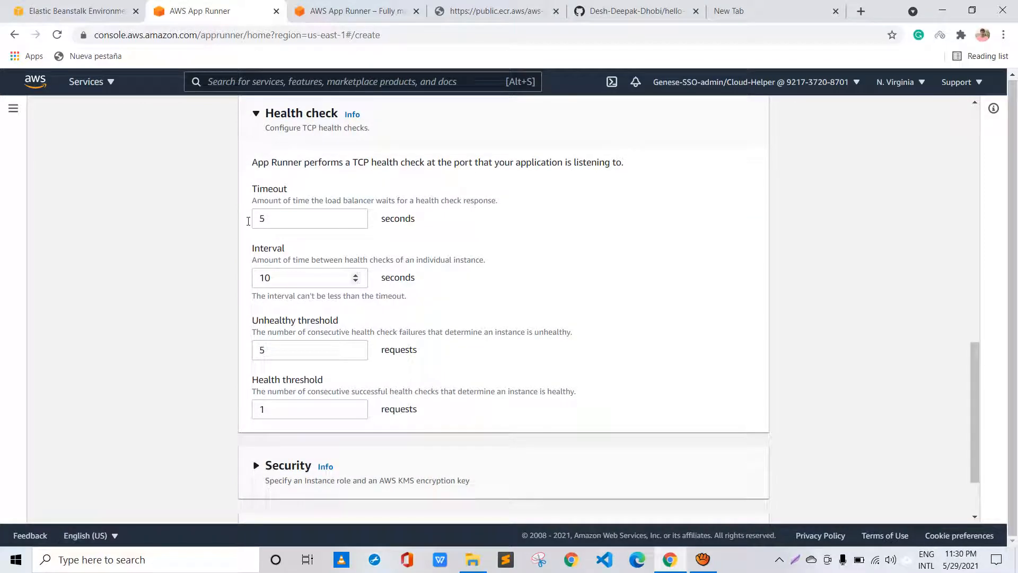
{"action": "scroll", "coordinate": [257, 230], "scroll_direction": "down", "scroll_amount": 1}
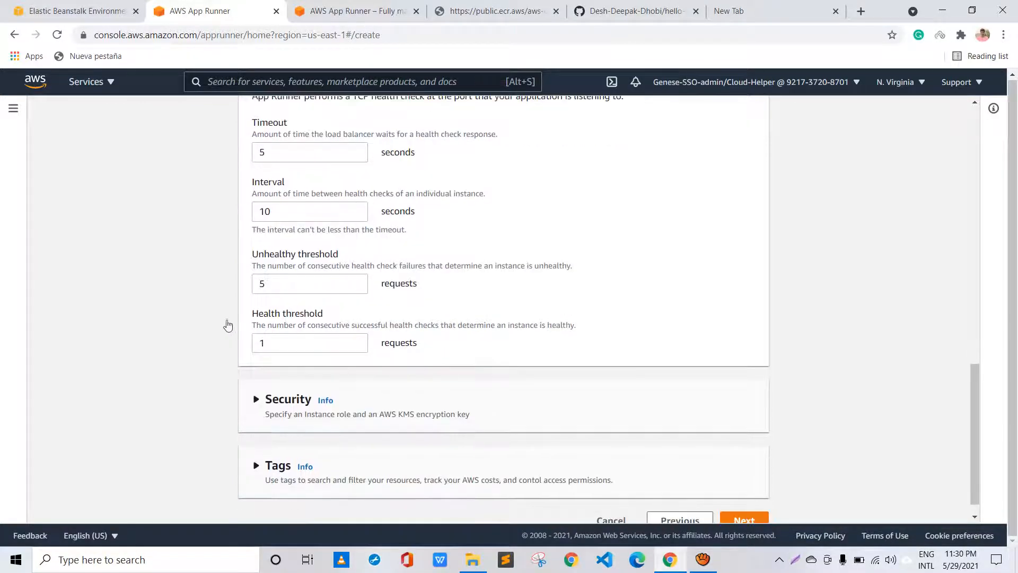
Check the Security section's instance role list and the different AWS KMS key option, keeping the AWS-owned key selected
{"action": "left_click", "coordinate": [288, 399]}
{"action": "scroll", "coordinate": [355, 255], "scroll_direction": "down", "scroll_amount": 2}
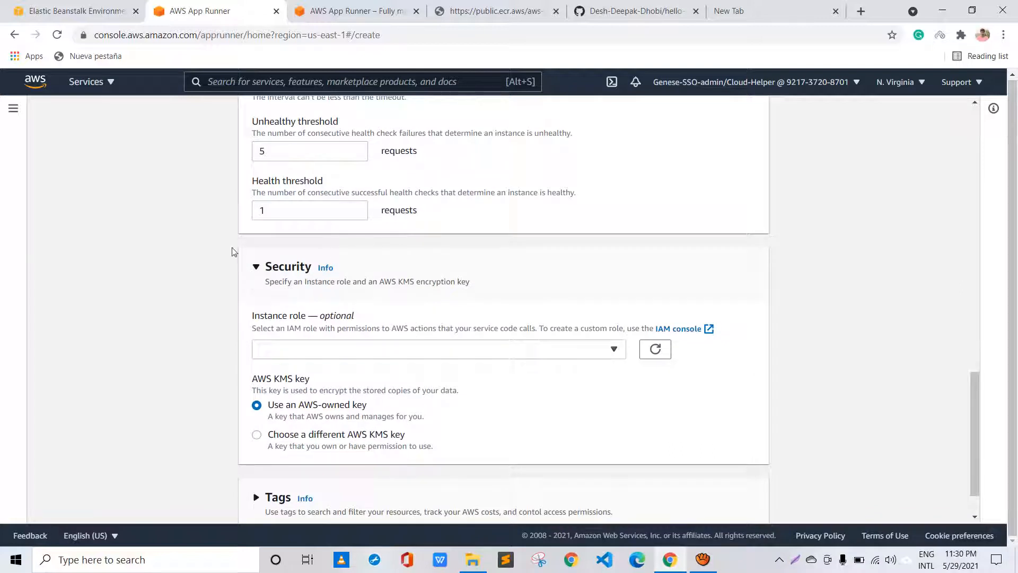
{"action": "left_click", "coordinate": [343, 283]}
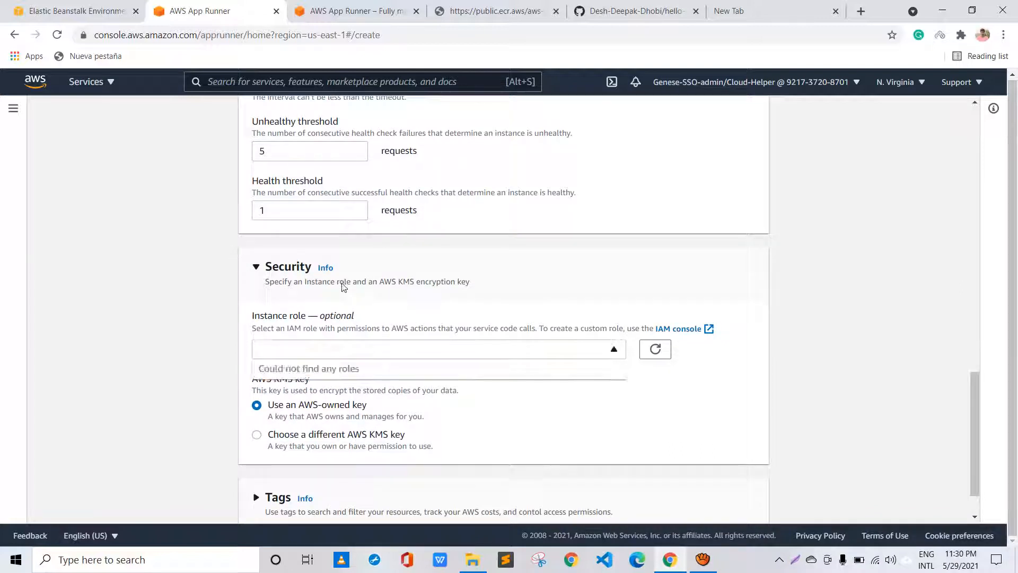
{"action": "left_click", "coordinate": [343, 284]}
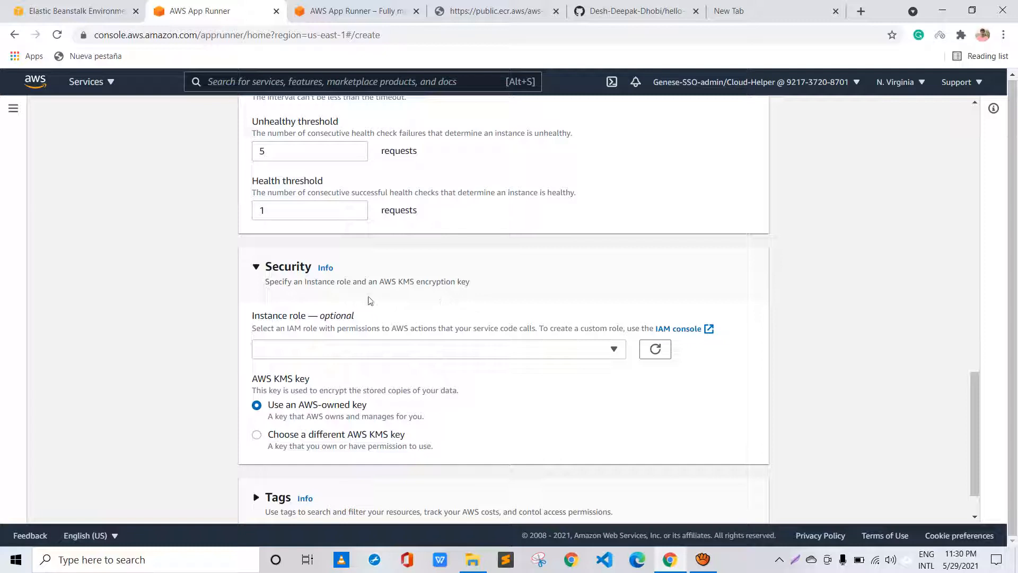
{"action": "scroll", "coordinate": [311, 327], "scroll_direction": "down", "scroll_amount": 1}
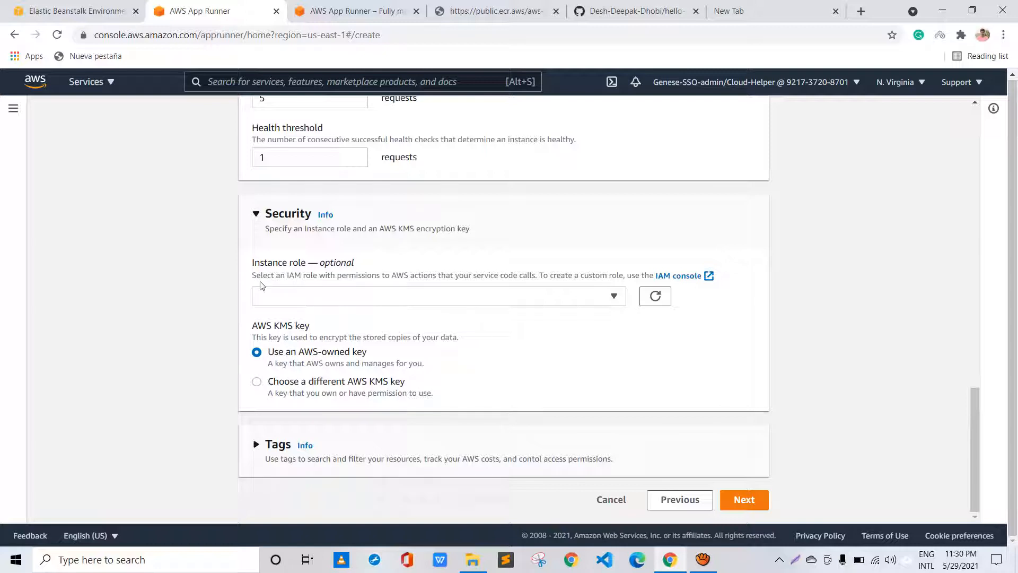
{"action": "left_click", "coordinate": [257, 382]}
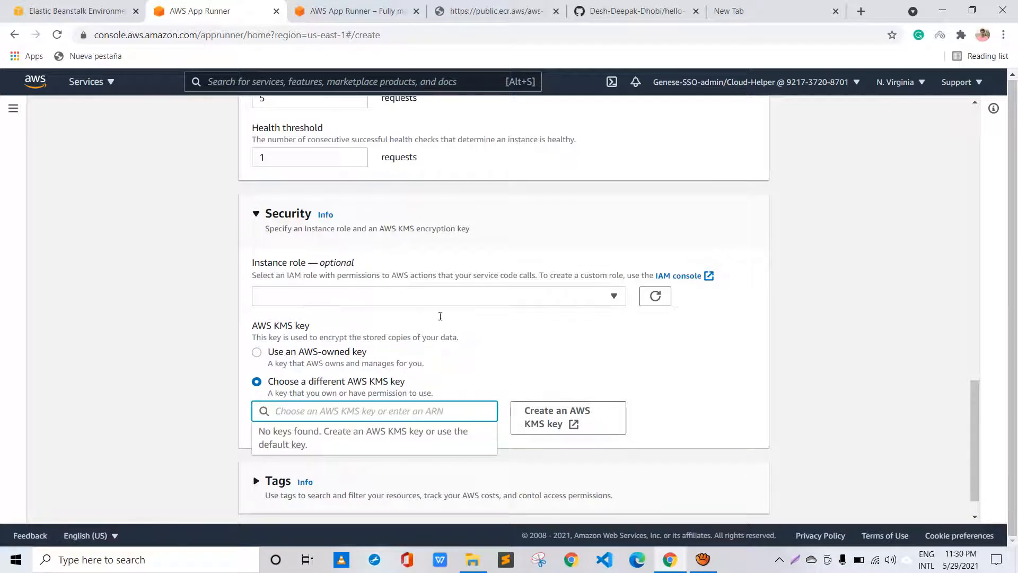
{"action": "left_click", "coordinate": [424, 313]}
{"action": "left_click", "coordinate": [256, 352]}
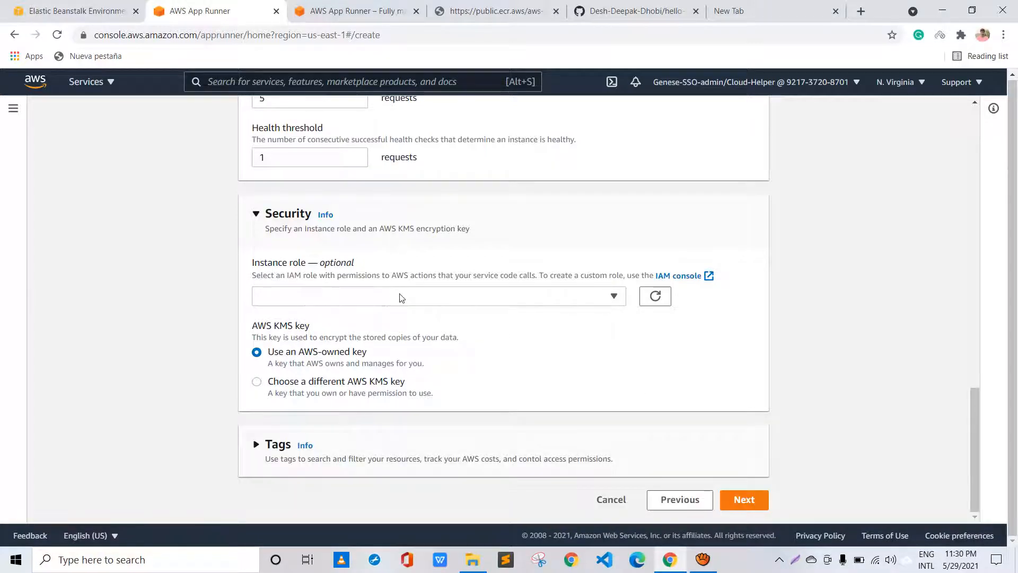
Check the optional resource tags, collapse the expanded configuration sections and review the service settings
{"action": "left_click", "coordinate": [257, 444]}
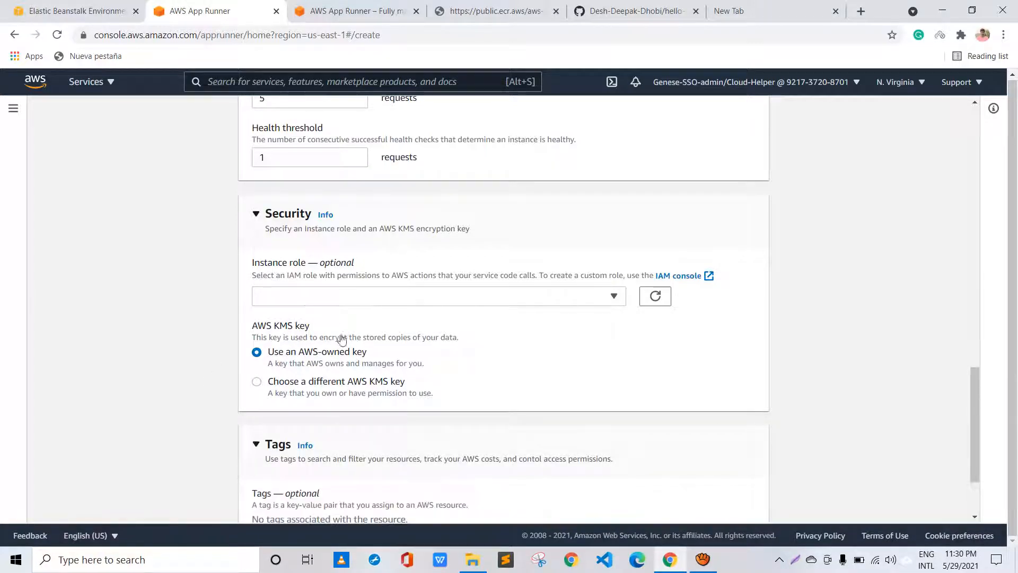
{"action": "scroll", "coordinate": [342, 339], "scroll_direction": "down", "scroll_amount": 3}
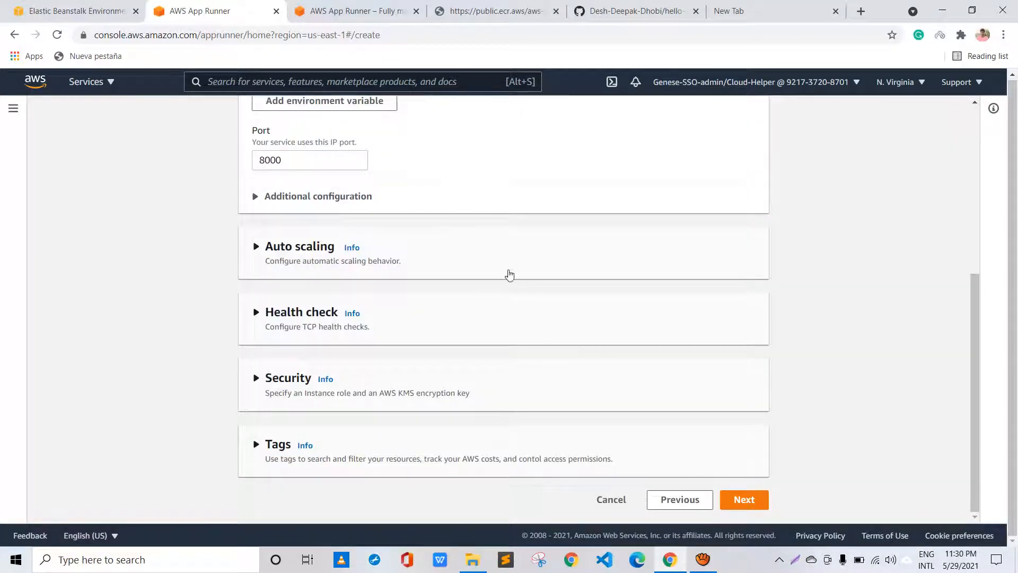
{"action": "scroll", "coordinate": [514, 280], "scroll_direction": "up", "scroll_amount": 1}
{"action": "scroll", "coordinate": [513, 281], "scroll_direction": "up", "scroll_amount": 3}
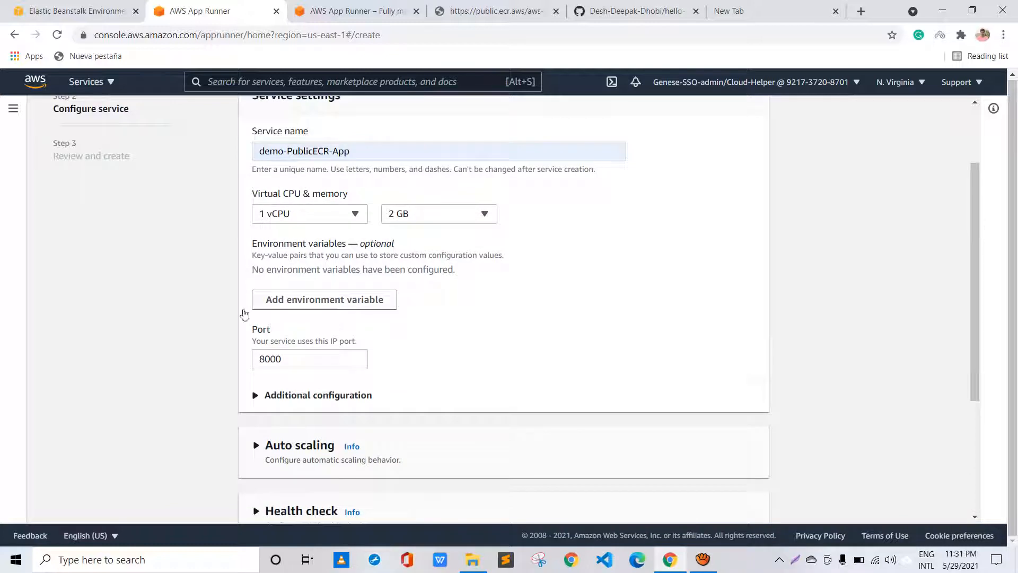
{"action": "scroll", "coordinate": [242, 290], "scroll_direction": "up", "scroll_amount": 2}
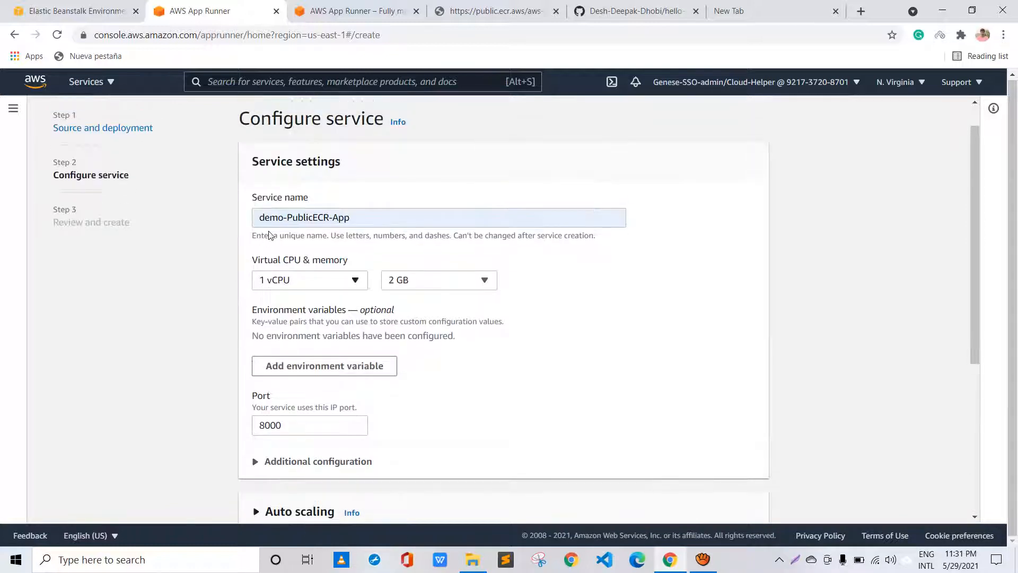
Proceed to the review, check the source, deployment and service settings, and create and deploy the service
{"action": "scroll", "coordinate": [482, 341], "scroll_direction": "down", "scroll_amount": 5}
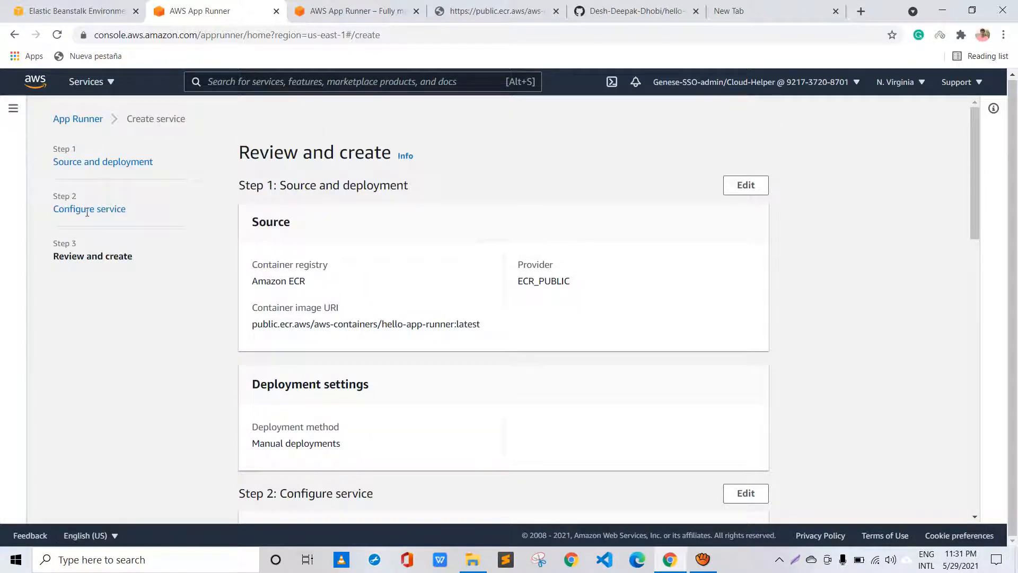
{"action": "left_click_drag", "start_coordinate": [115, 209], "coordinate": [39, 209]}
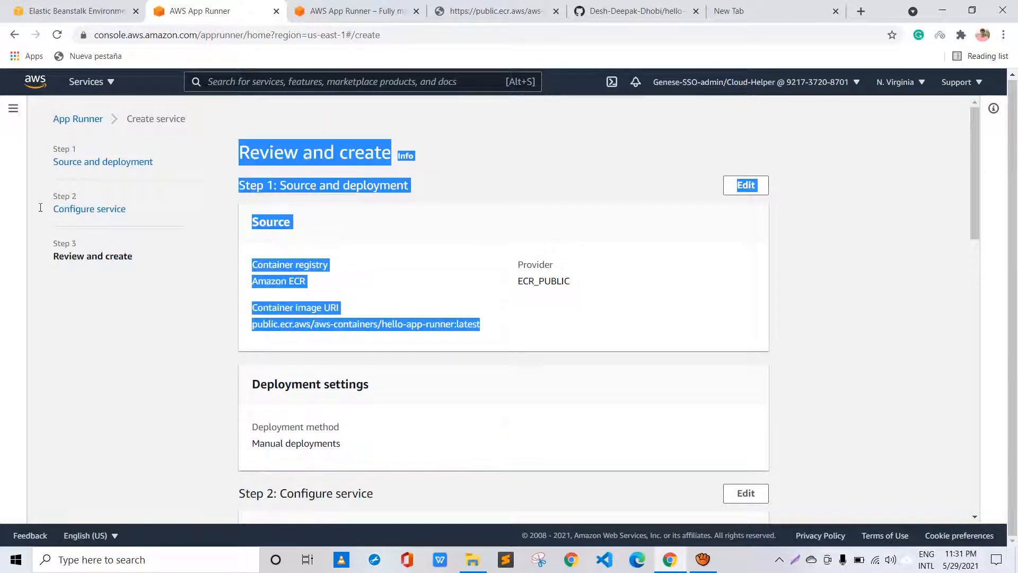
{"action": "left_click", "coordinate": [114, 242]}
{"action": "left_click_drag", "start_coordinate": [112, 211], "coordinate": [40, 218]}
{"action": "left_click", "coordinate": [41, 211]}
{"action": "scroll", "coordinate": [419, 265], "scroll_direction": "down", "scroll_amount": 3}
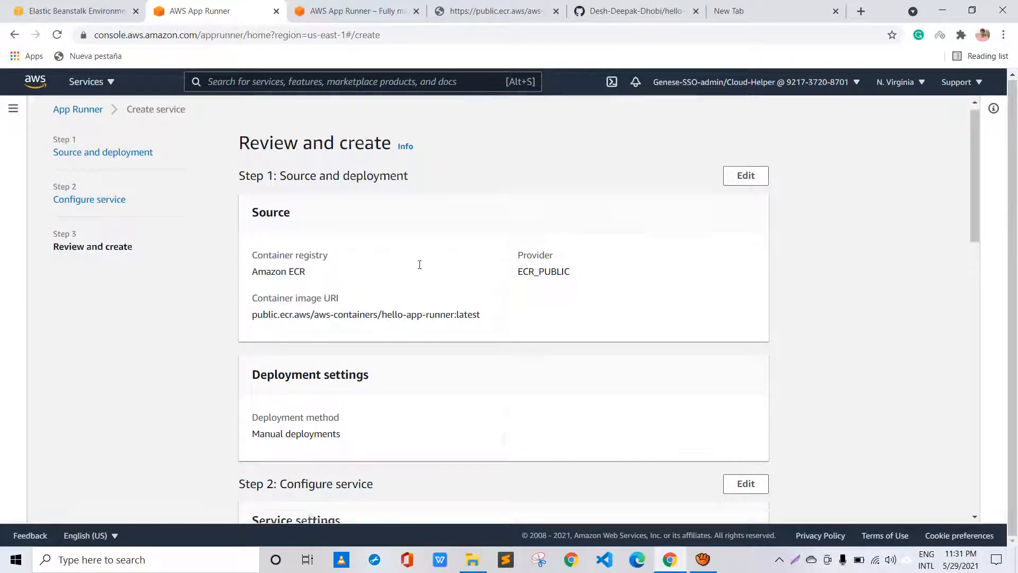
{"action": "scroll", "coordinate": [420, 268], "scroll_direction": "down", "scroll_amount": 3}
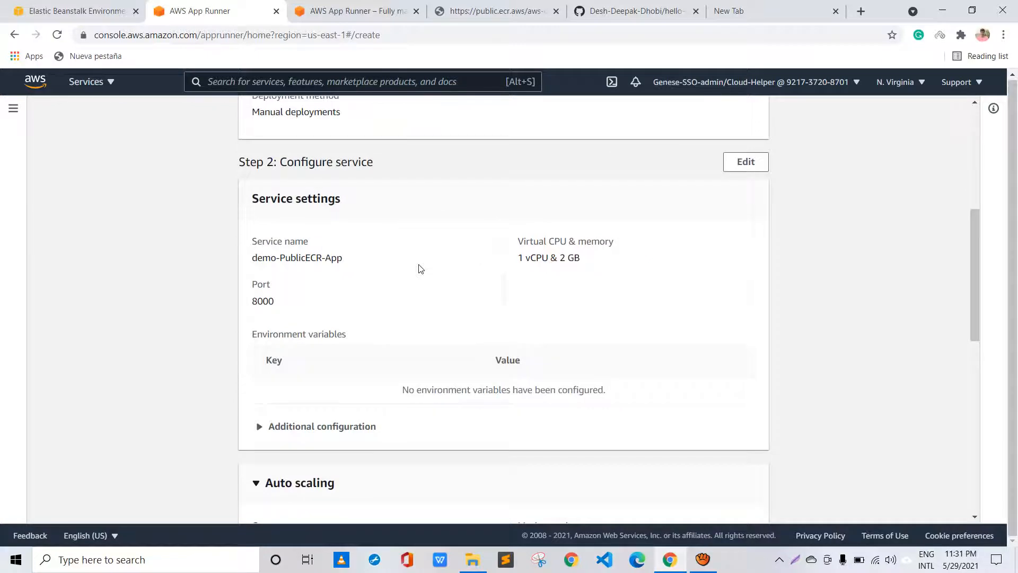
{"action": "scroll", "coordinate": [421, 269], "scroll_direction": "down", "scroll_amount": 3}
{"action": "scroll", "coordinate": [419, 269], "scroll_direction": "down", "scroll_amount": 8}
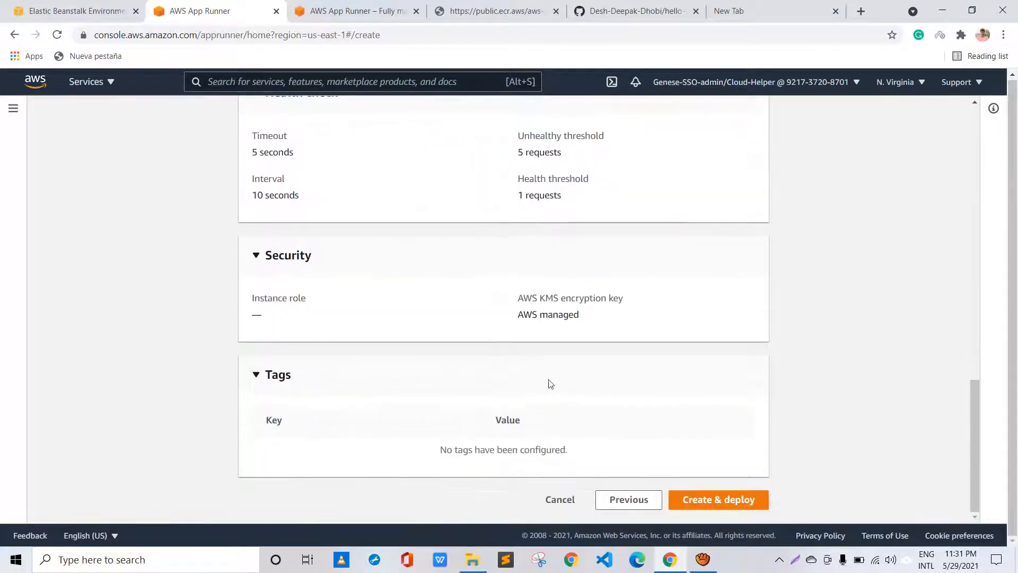
{"action": "left_click", "coordinate": [718, 500]}
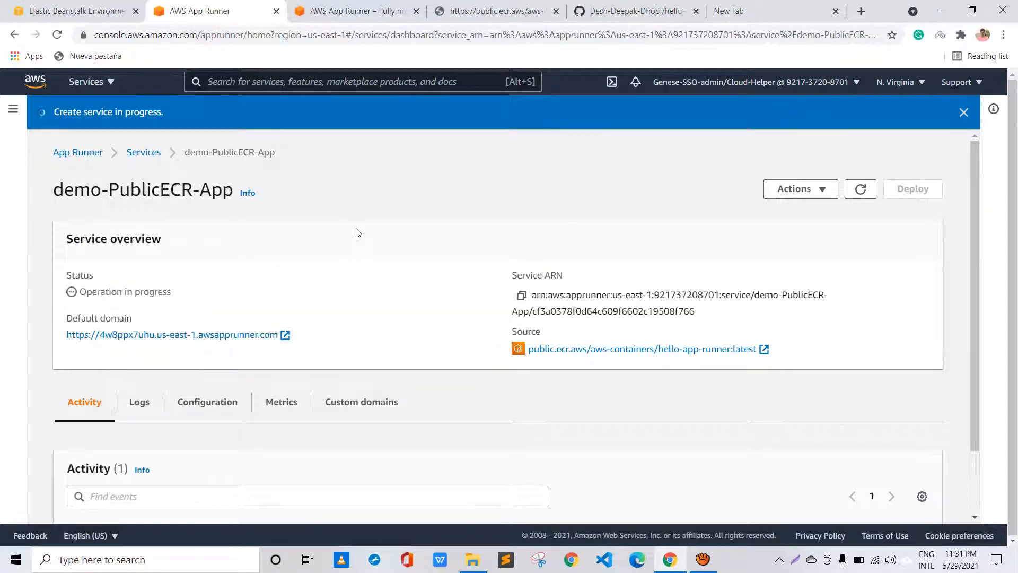
Check the new service's overview status and the create service event in its activity list
{"action": "scroll", "coordinate": [355, 230], "scroll_direction": "down", "scroll_amount": 2}
{"action": "scroll", "coordinate": [355, 230], "scroll_direction": "up", "scroll_amount": 2}
{"action": "left_click_drag", "start_coordinate": [175, 296], "coordinate": [46, 234]}
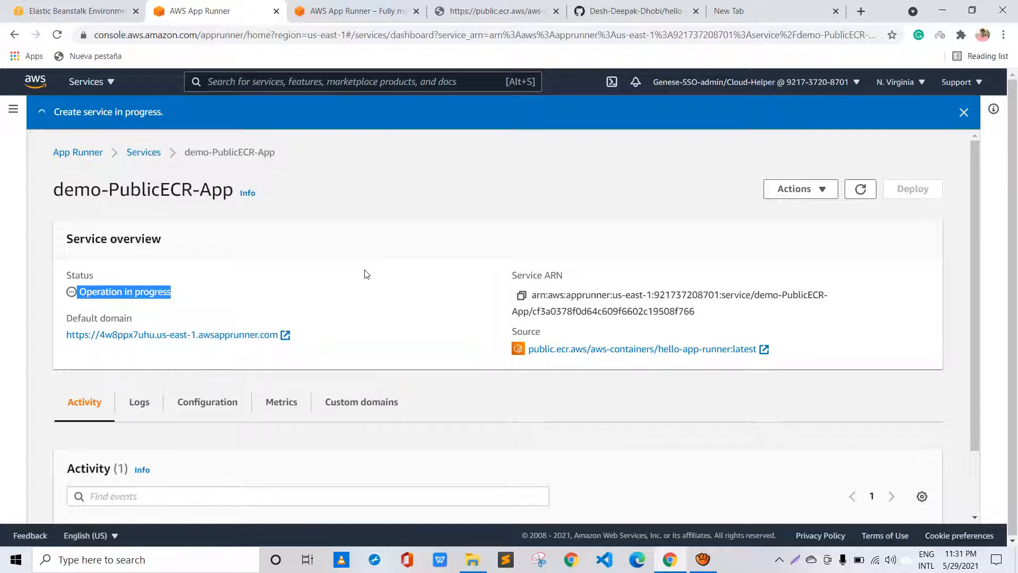
{"action": "scroll", "coordinate": [366, 274], "scroll_direction": "down", "scroll_amount": 2}
{"action": "scroll", "coordinate": [366, 273], "scroll_direction": "down", "scroll_amount": 1}
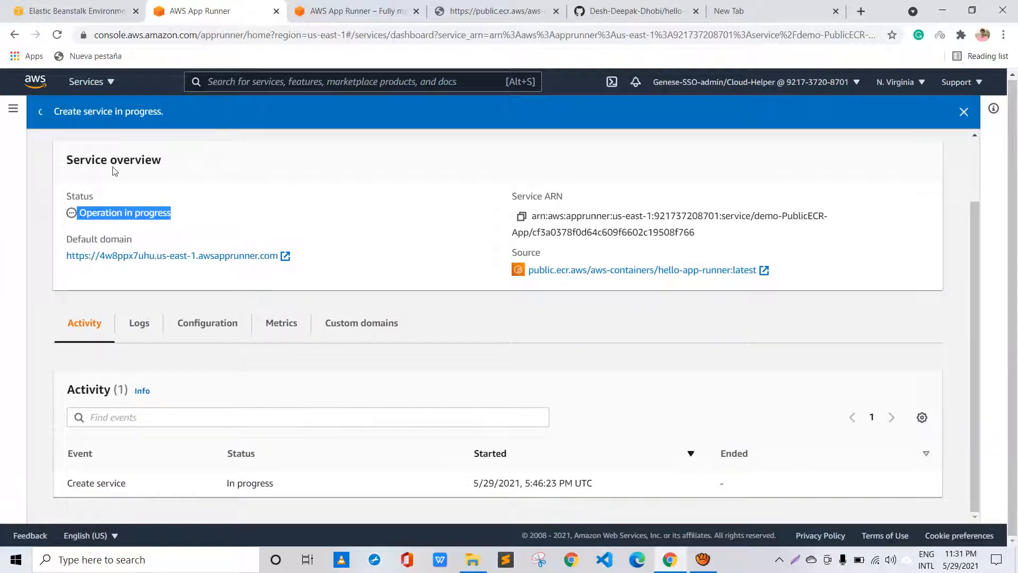
{"action": "scroll", "coordinate": [100, 162], "scroll_direction": "up", "scroll_amount": 1}
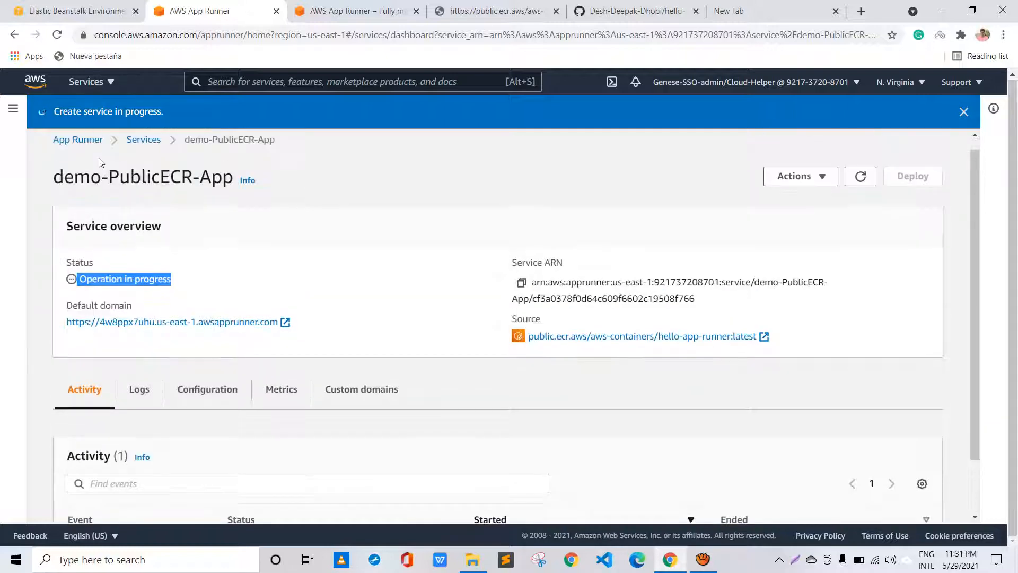
{"action": "scroll", "coordinate": [100, 163], "scroll_direction": "down", "scroll_amount": 1}
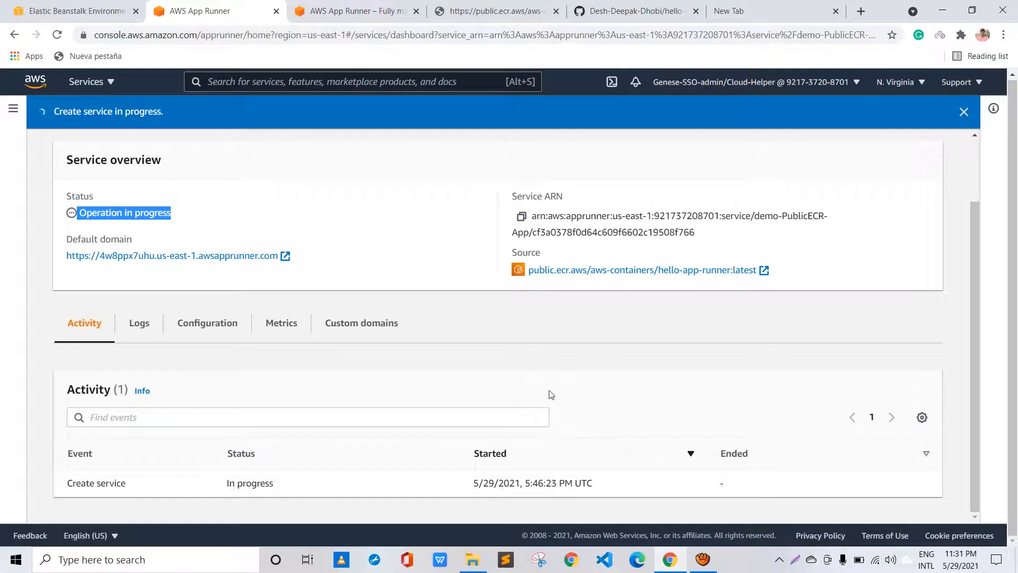
{"action": "mouse_move", "coordinate": [707, 558]}
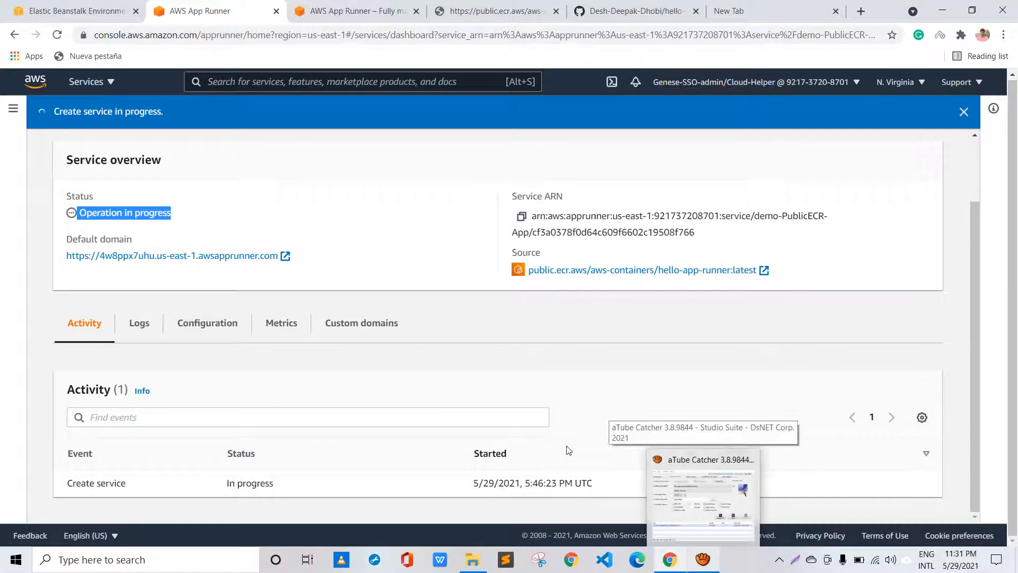
{"action": "left_click", "coordinate": [702, 495]}
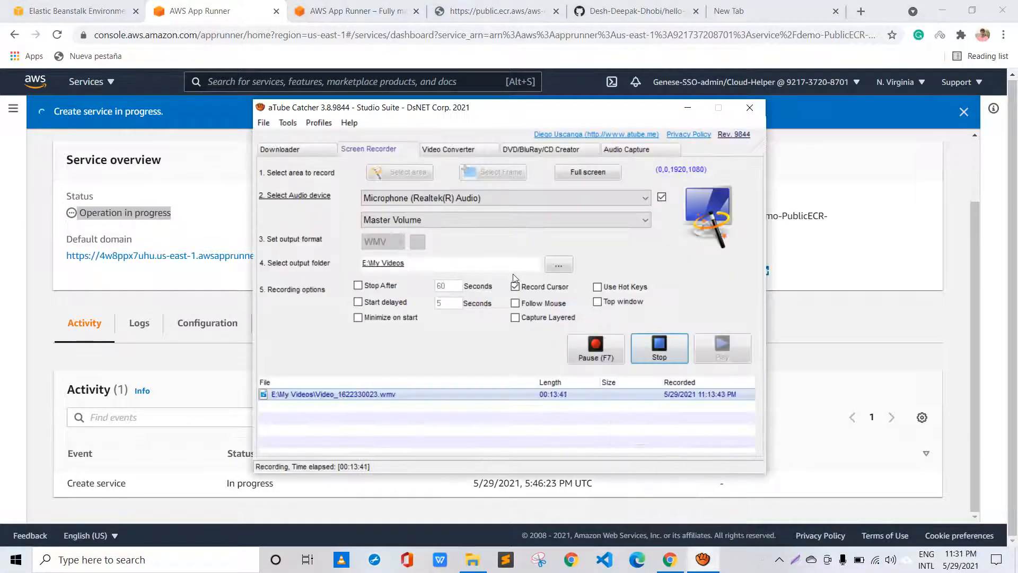
{"action": "left_click", "coordinate": [595, 348]}
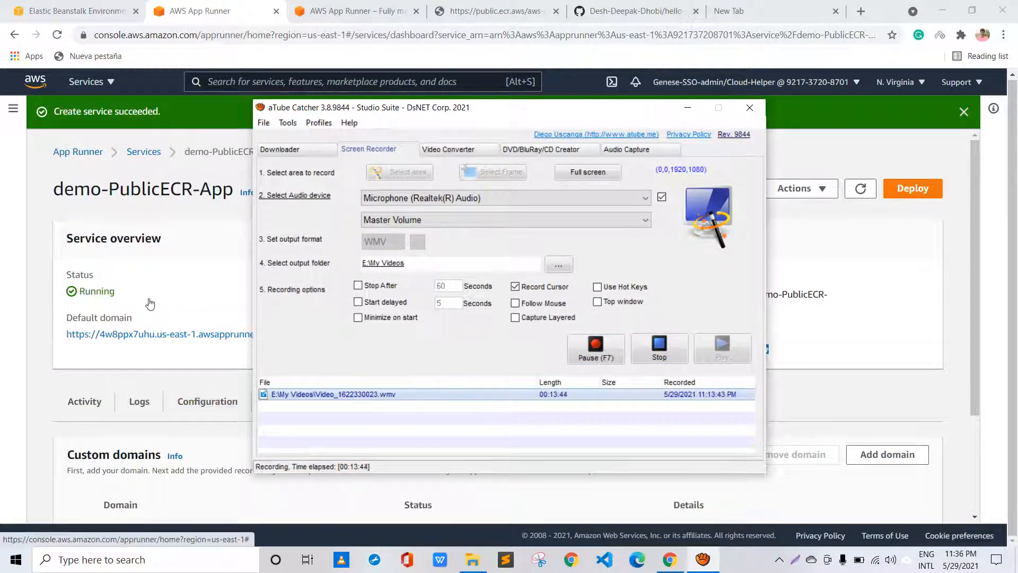
Return to the service's activity view and check its current status in the service overview
{"action": "left_click", "coordinate": [122, 313]}
{"action": "left_click", "coordinate": [139, 402]}
{"action": "left_click", "coordinate": [85, 401]}
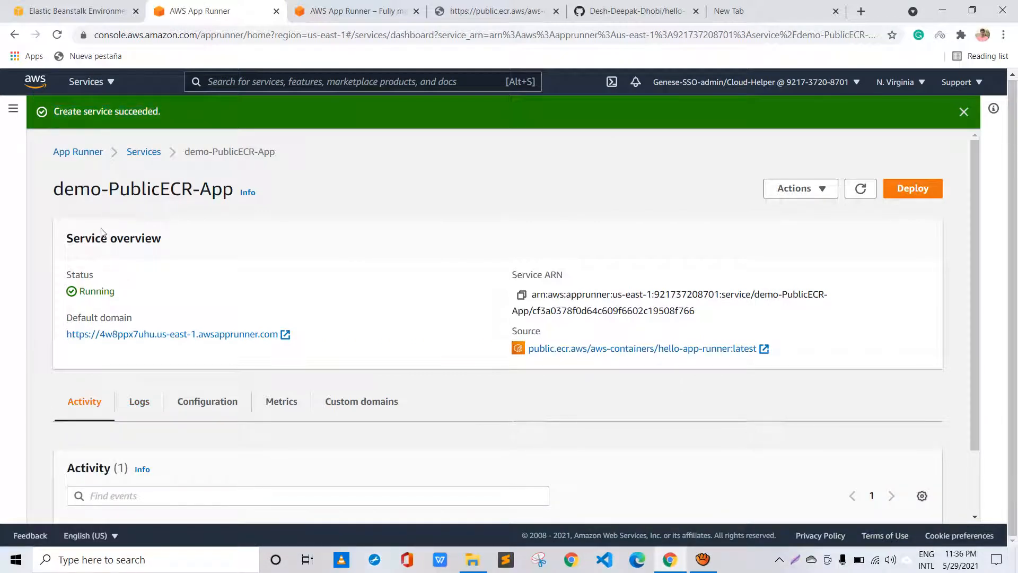
{"action": "left_click_drag", "start_coordinate": [115, 291], "coordinate": [77, 291]}
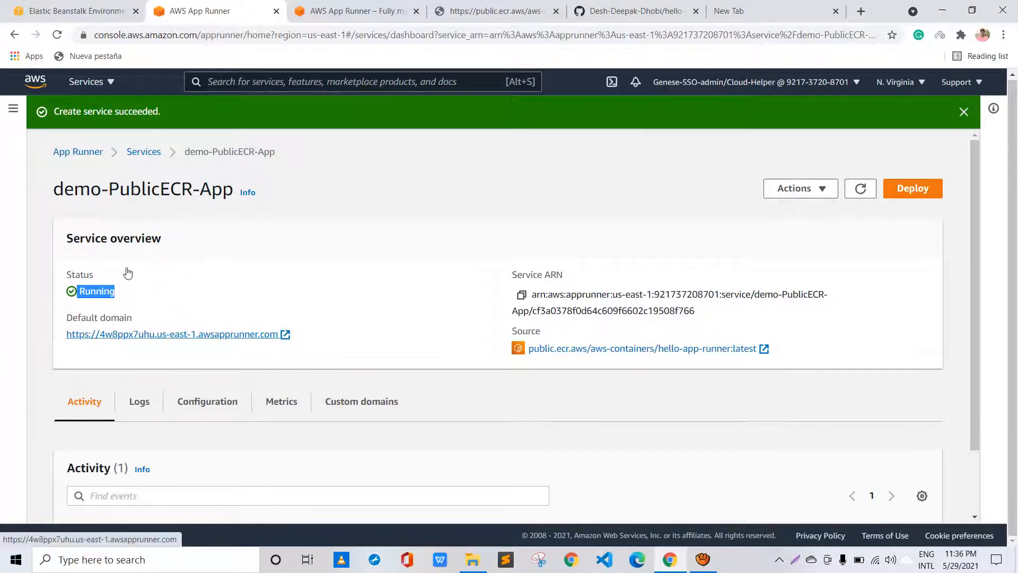
Open the service's default domain in a new browser tab and look over the deployed web page
{"action": "right_click", "coordinate": [159, 334]}
{"action": "left_click", "coordinate": [207, 344]}
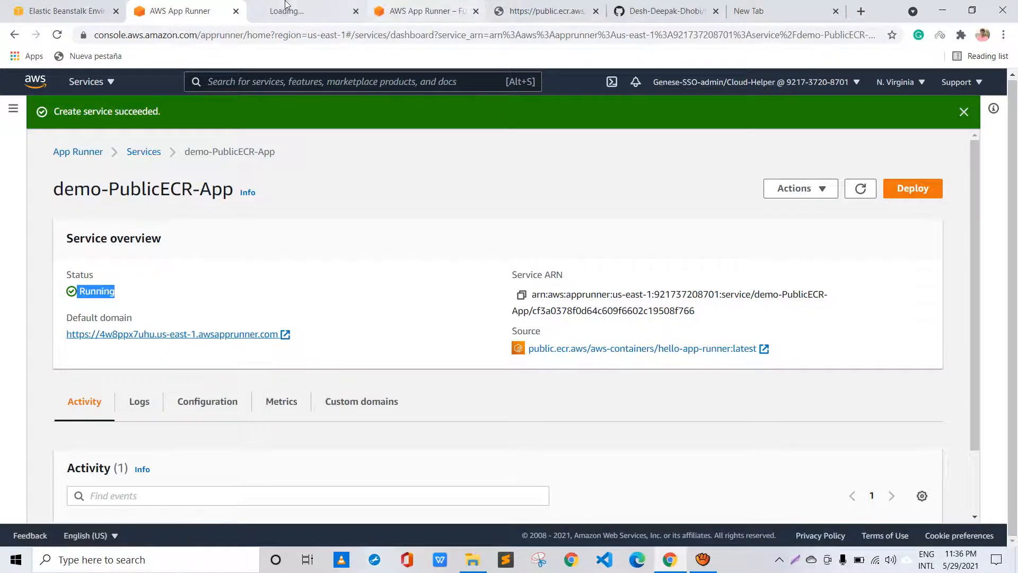
{"action": "left_click", "coordinate": [285, 7]}
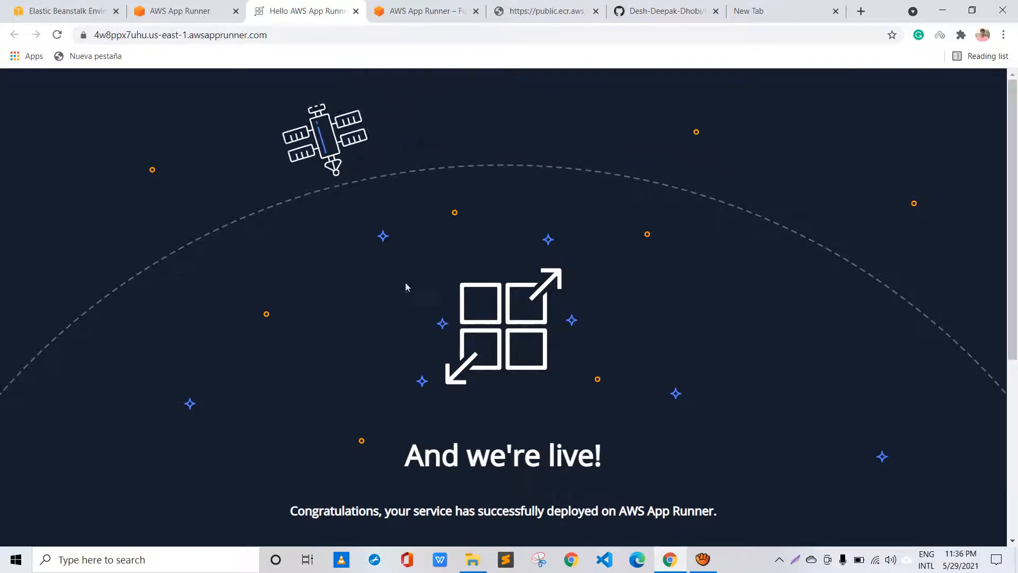
{"action": "scroll", "coordinate": [406, 281], "scroll_direction": "down", "scroll_amount": 5}
{"action": "scroll", "coordinate": [405, 281], "scroll_direction": "up", "scroll_amount": 1}
{"action": "scroll", "coordinate": [406, 283], "scroll_direction": "up", "scroll_amount": 2}
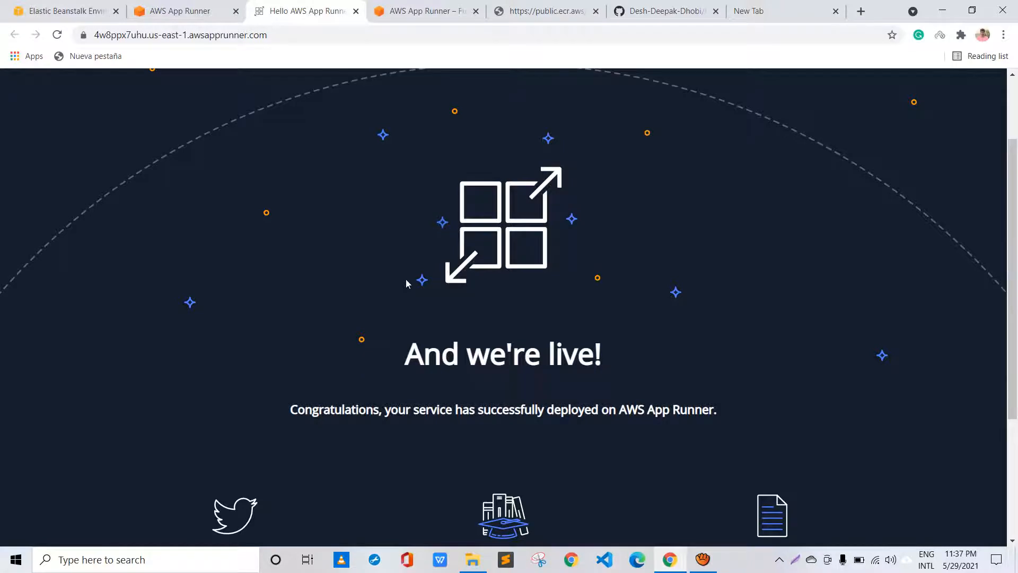
{"action": "scroll", "coordinate": [406, 279], "scroll_direction": "up", "scroll_amount": 2}
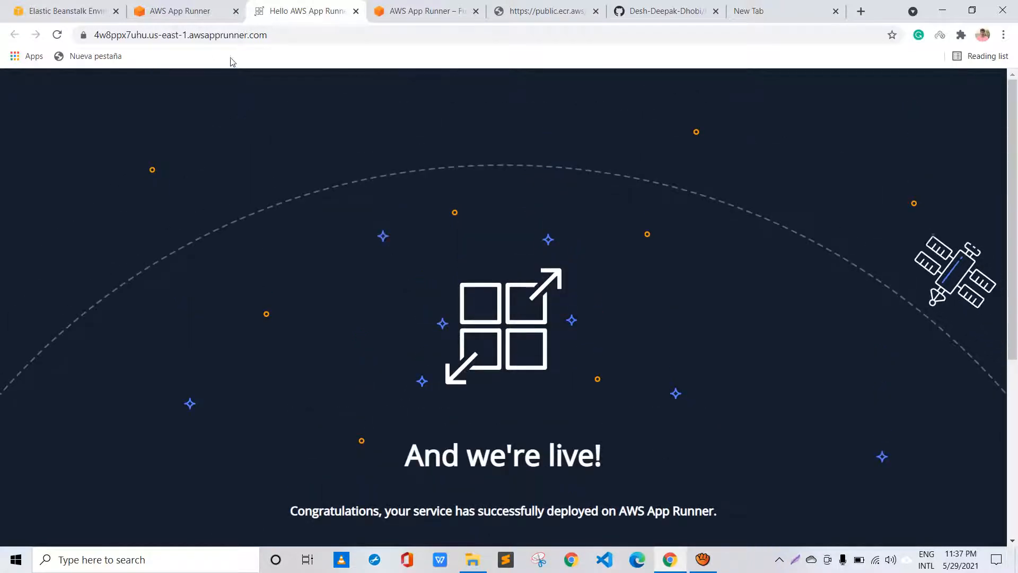
Return to the demo-PublicECR-App service page and examine the create service event's status, start time and end time
{"action": "left_click", "coordinate": [163, 7]}
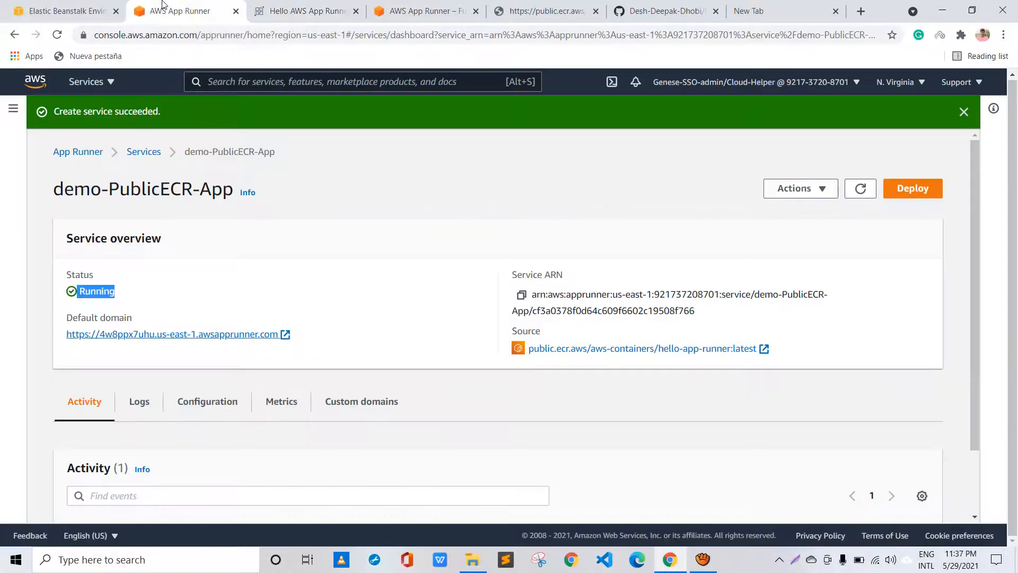
{"action": "left_click", "coordinate": [314, 180]}
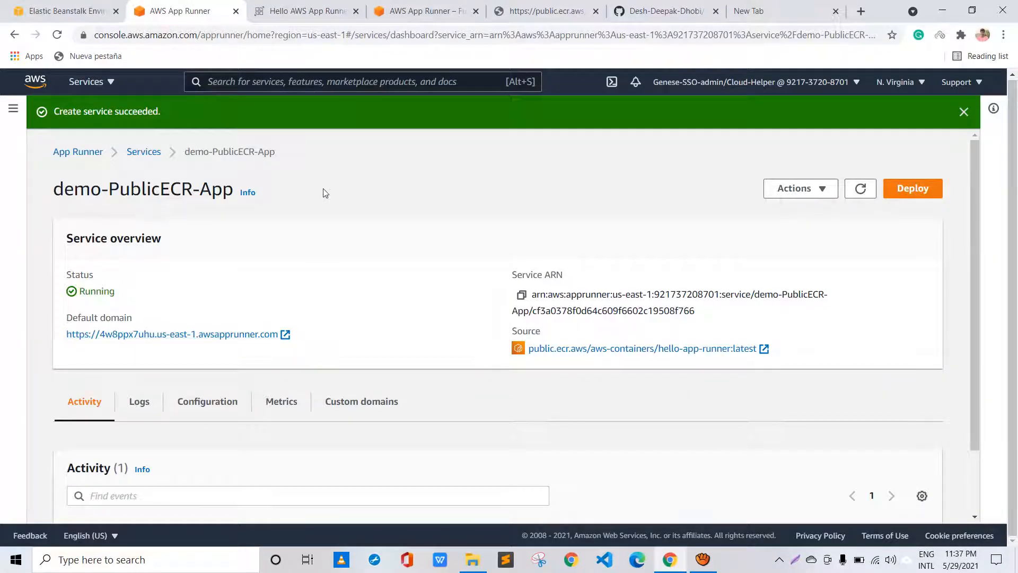
{"action": "scroll", "coordinate": [325, 193], "scroll_direction": "down", "scroll_amount": 2}
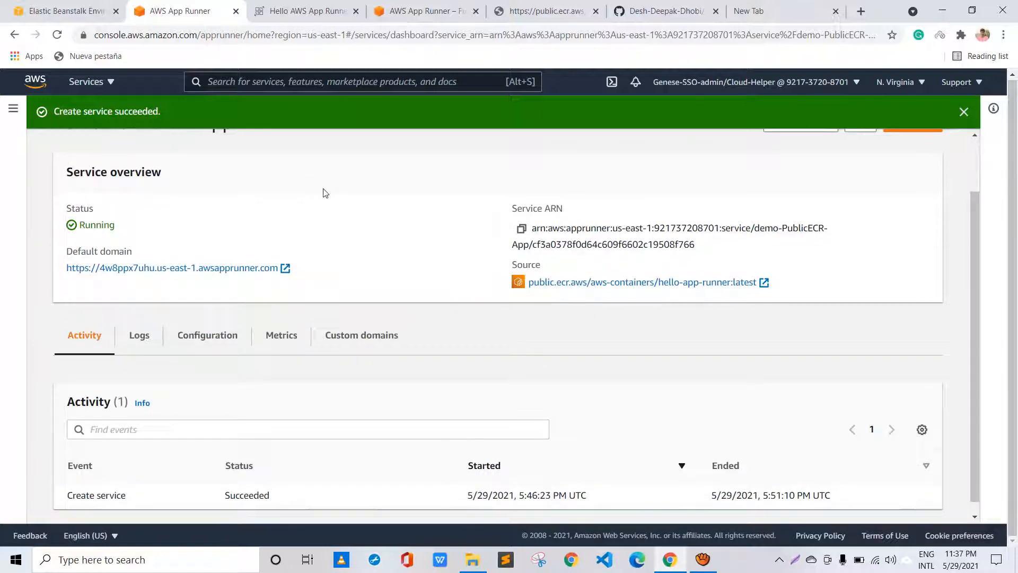
{"action": "scroll", "coordinate": [325, 193], "scroll_direction": "down", "scroll_amount": 1}
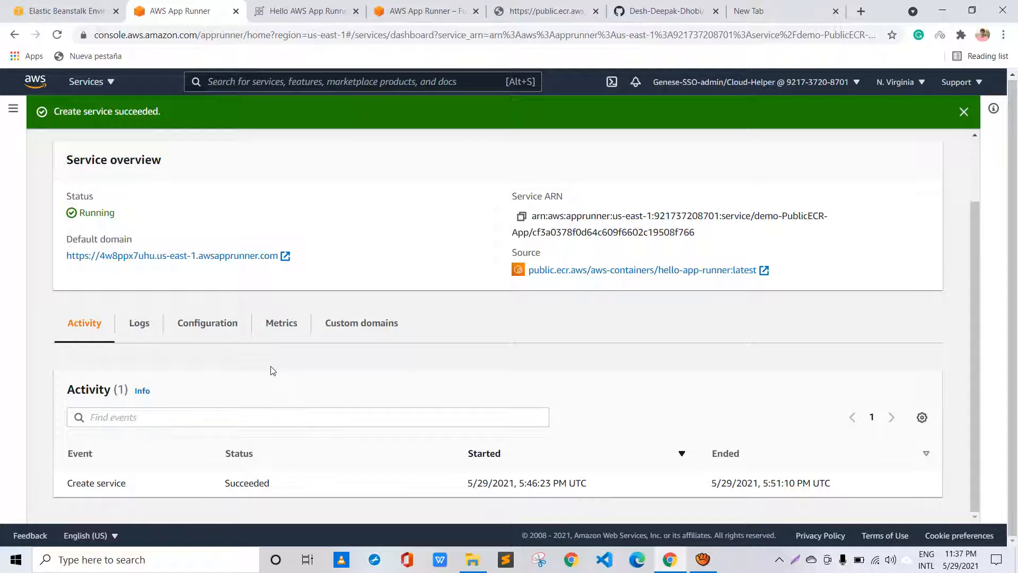
{"action": "left_click_drag", "start_coordinate": [125, 482], "coordinate": [66, 483]}
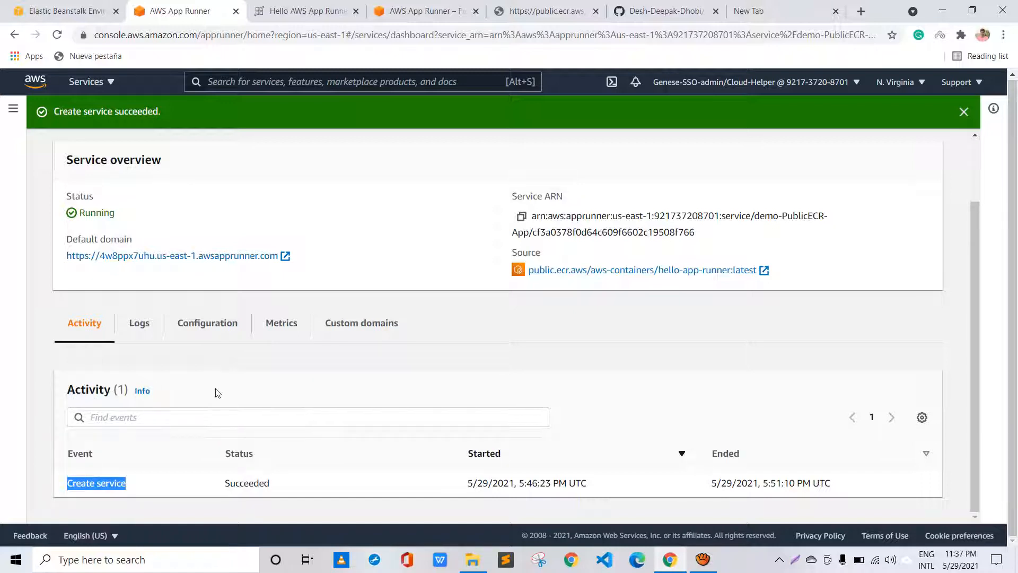
{"action": "left_click_drag", "start_coordinate": [272, 484], "coordinate": [225, 484]}
{"action": "left_click", "coordinate": [140, 371]}
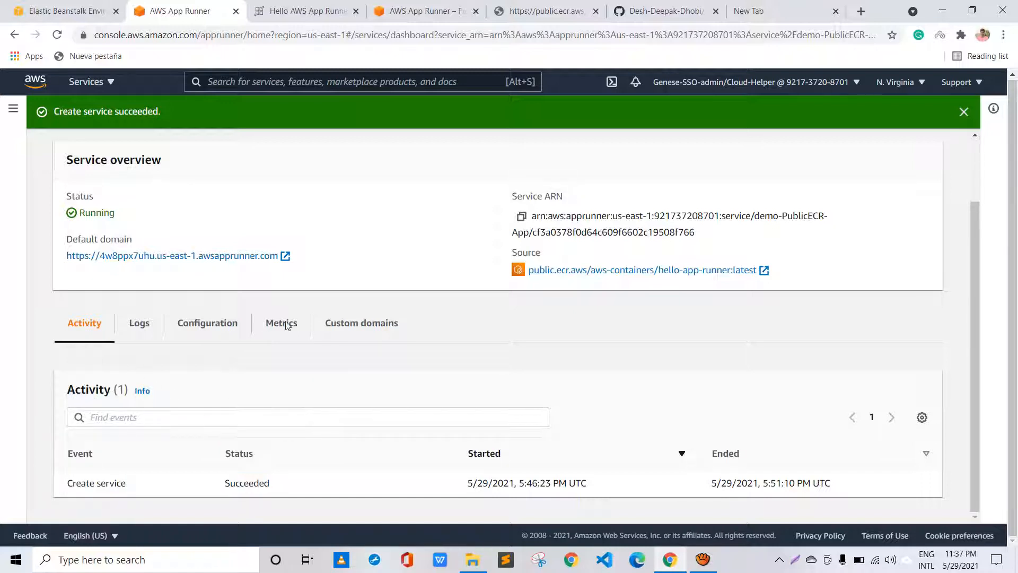
Check the list of actions available for the service and close it without choosing any
{"action": "scroll", "coordinate": [318, 337], "scroll_direction": "up", "scroll_amount": 3}
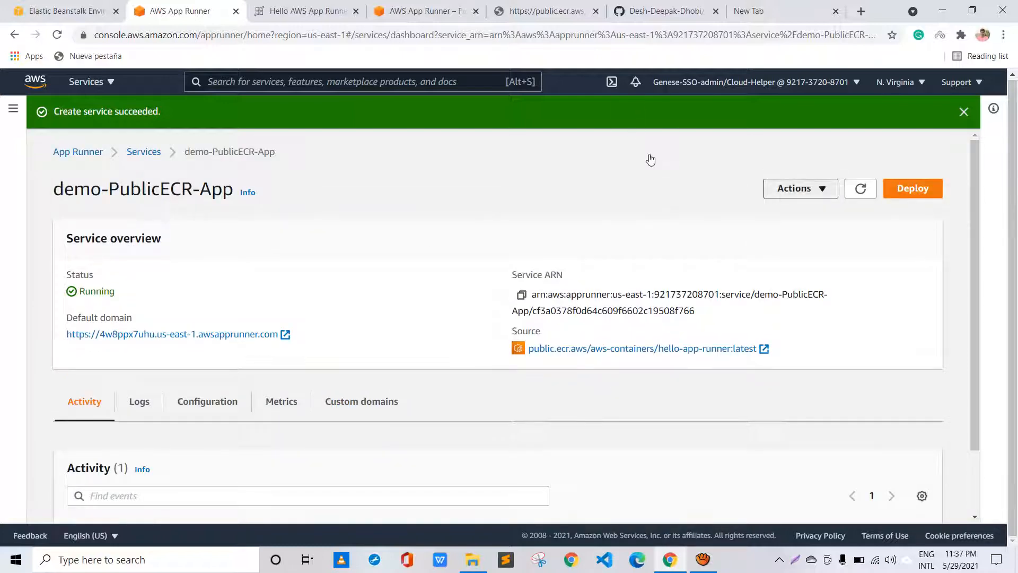
{"action": "left_click", "coordinate": [810, 191]}
{"action": "left_click", "coordinate": [491, 153]}
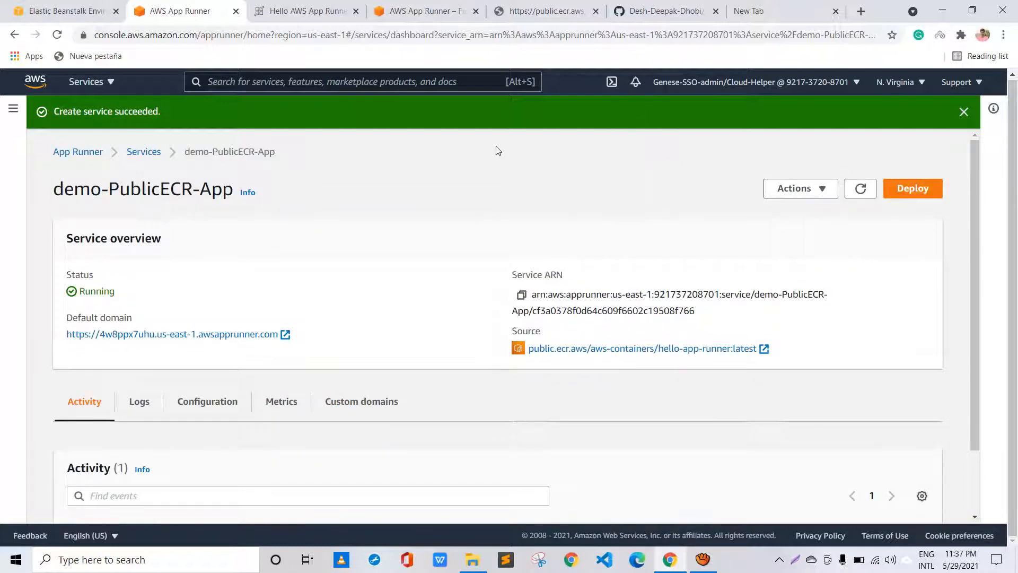
{"action": "scroll", "coordinate": [223, 277], "scroll_direction": "down", "scroll_amount": 2}
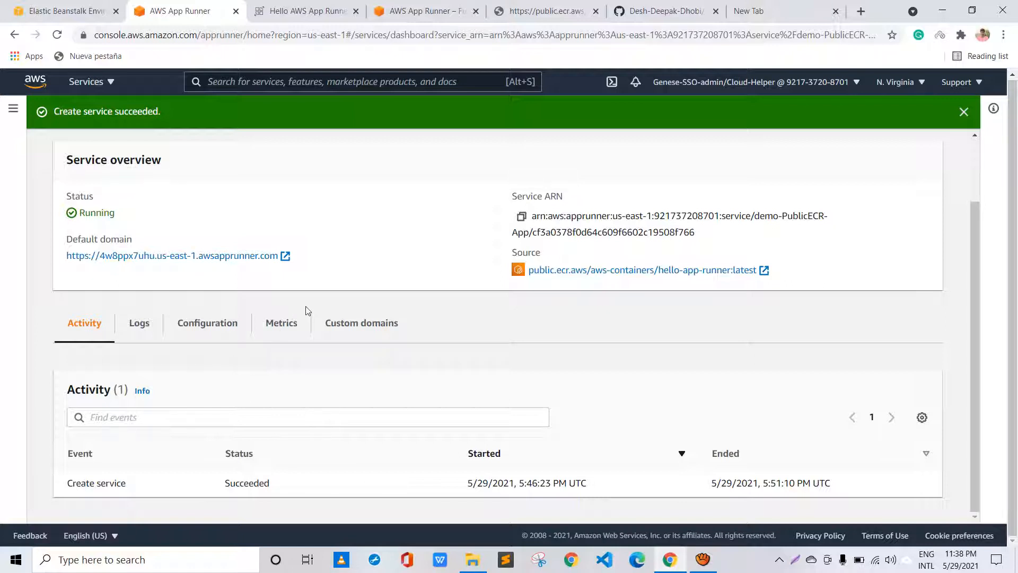
Examine the service's event log, including the health check entry, and the deployment and application logs
{"action": "left_click", "coordinate": [139, 323]}
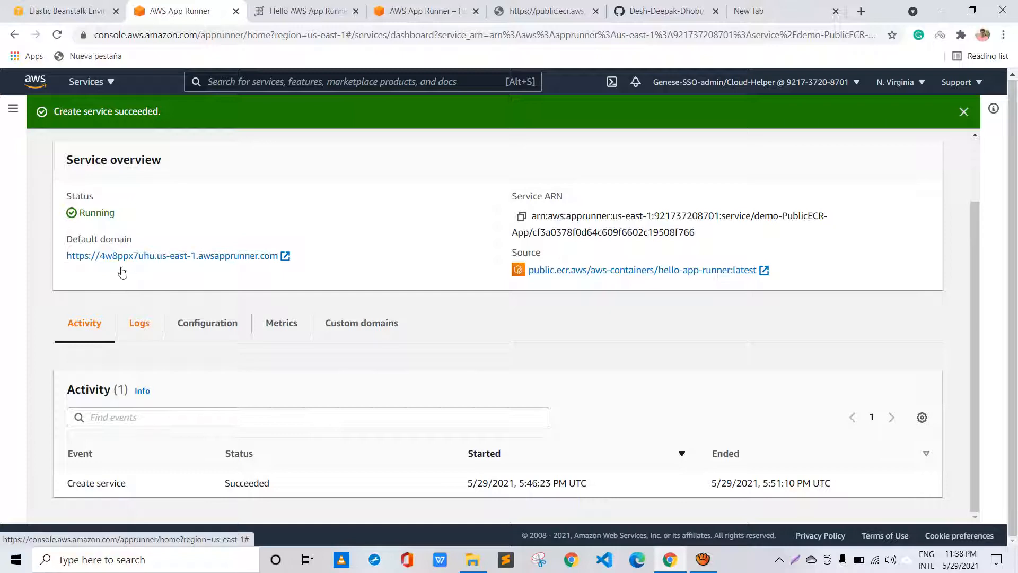
{"action": "scroll", "coordinate": [346, 313], "scroll_direction": "down", "scroll_amount": 2}
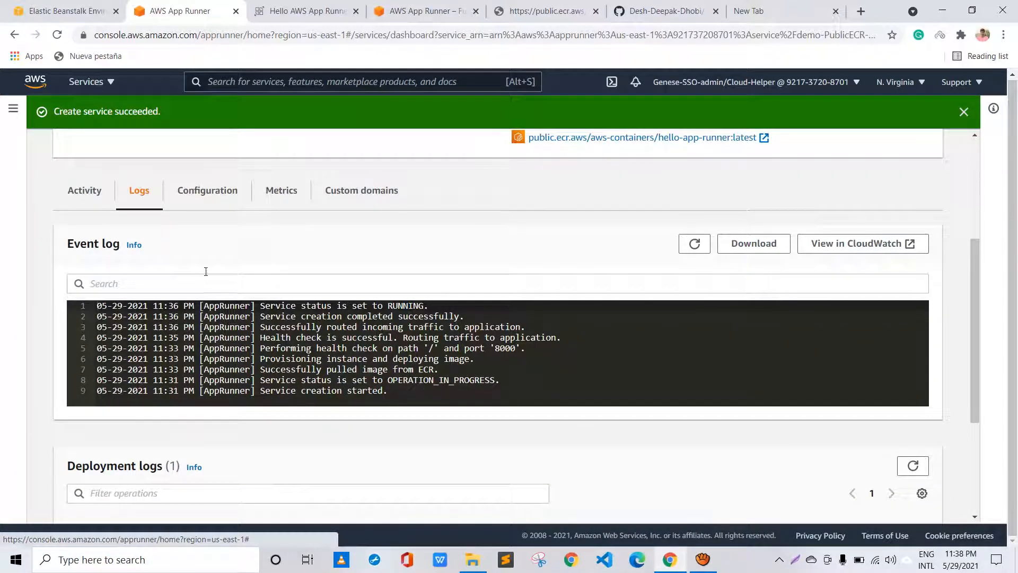
{"action": "left_click_drag", "start_coordinate": [260, 337], "coordinate": [348, 340]}
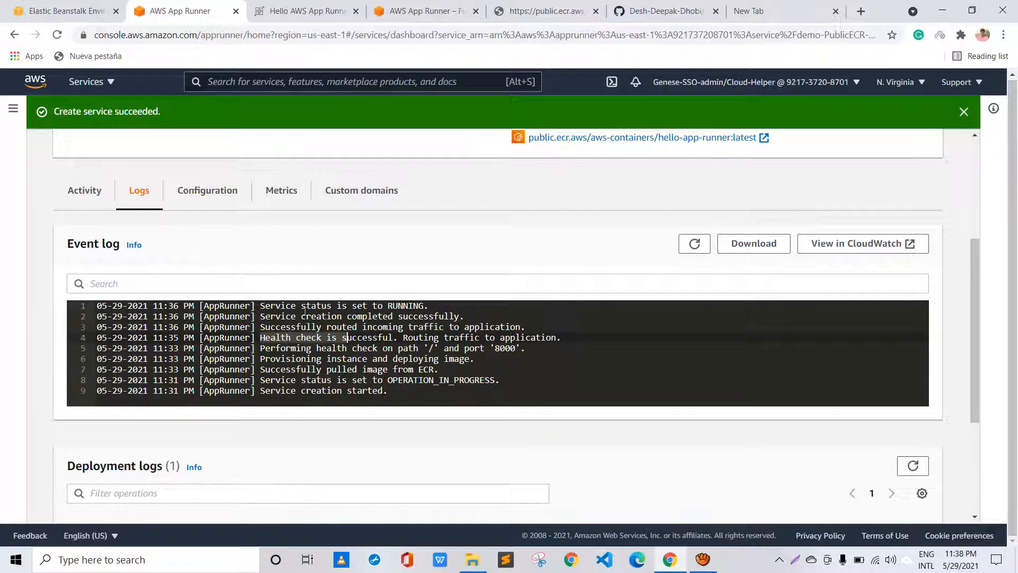
{"action": "scroll", "coordinate": [304, 309], "scroll_direction": "down", "scroll_amount": 1}
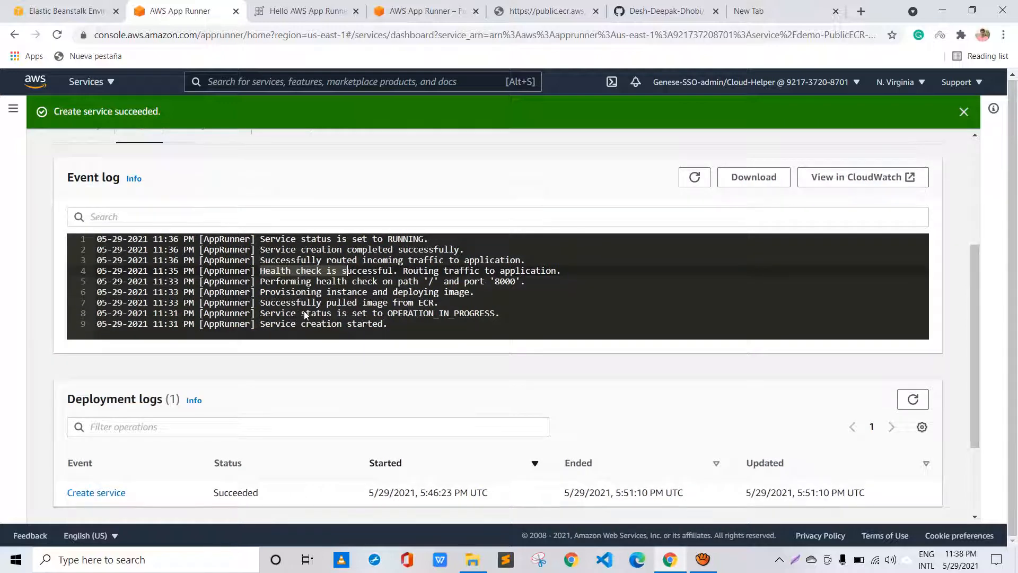
{"action": "scroll", "coordinate": [306, 316], "scroll_direction": "down", "scroll_amount": 1}
{"action": "scroll", "coordinate": [109, 289], "scroll_direction": "down", "scroll_amount": 1}
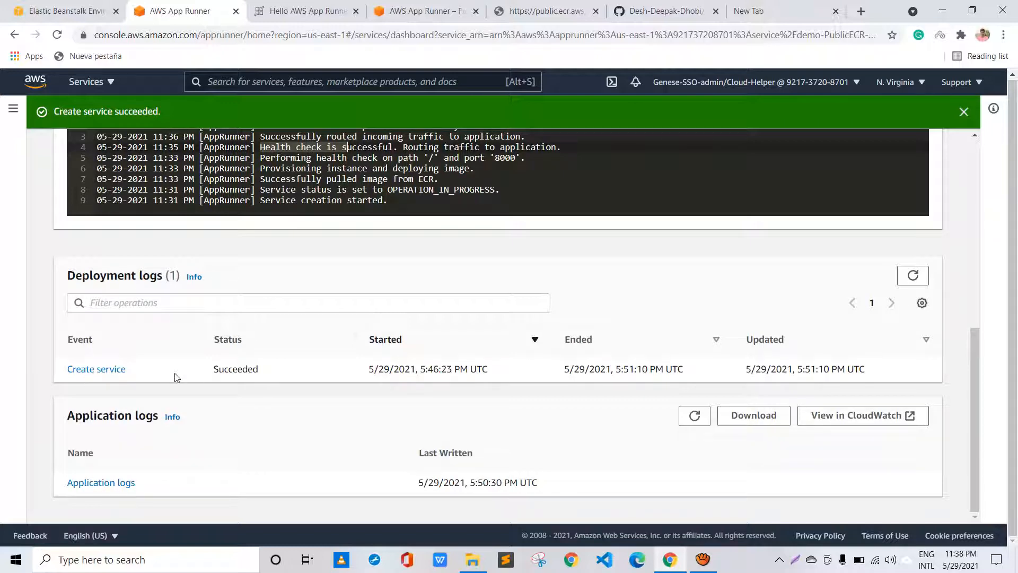
Open the demo-PublicECR-App configuration and examine its source, deployment settings and service settings
{"action": "scroll", "coordinate": [176, 377], "scroll_direction": "up", "scroll_amount": 3}
{"action": "scroll", "coordinate": [175, 377], "scroll_direction": "up", "scroll_amount": 1}
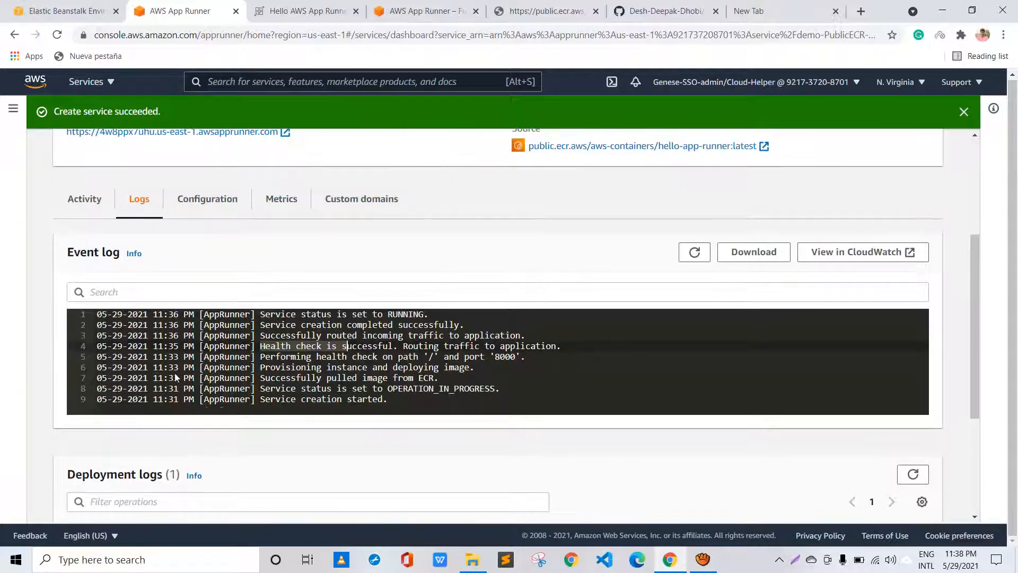
{"action": "scroll", "coordinate": [175, 374], "scroll_direction": "up", "scroll_amount": 1}
{"action": "left_click", "coordinate": [185, 266]}
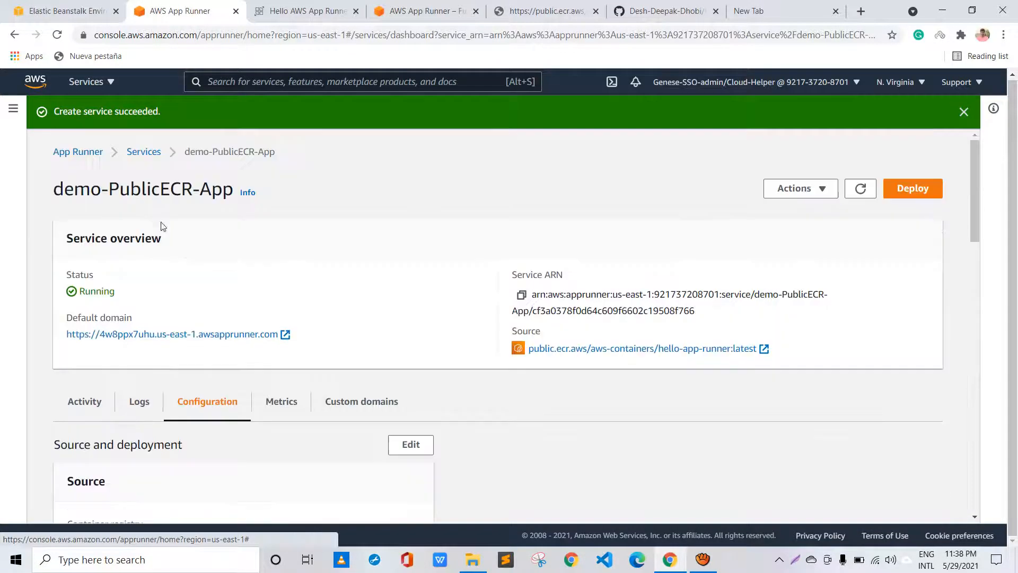
{"action": "scroll", "coordinate": [194, 250], "scroll_direction": "down", "scroll_amount": 7}
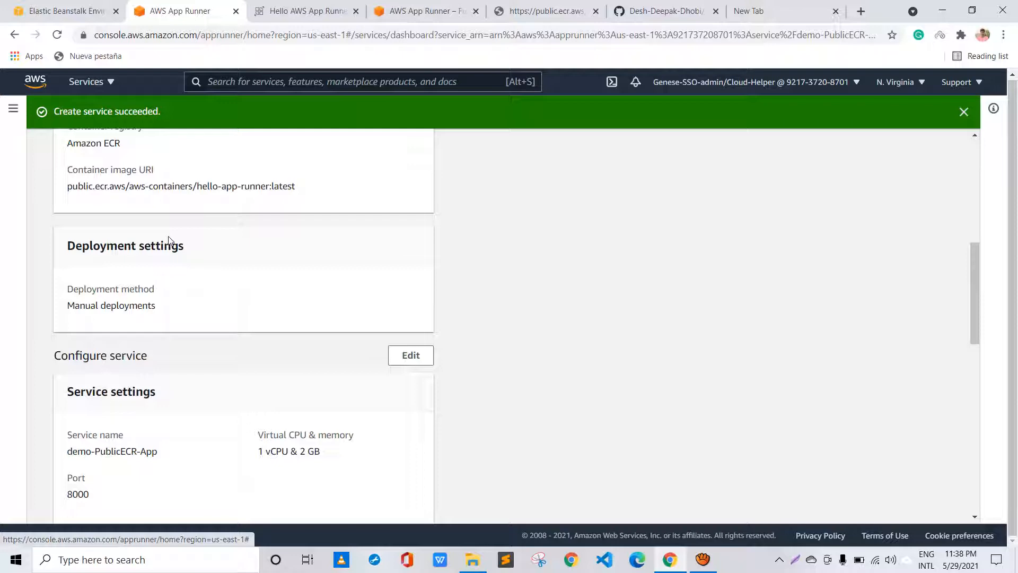
{"action": "scroll", "coordinate": [168, 240], "scroll_direction": "up", "scroll_amount": 5}
{"action": "scroll", "coordinate": [168, 240], "scroll_direction": "down", "scroll_amount": 3}
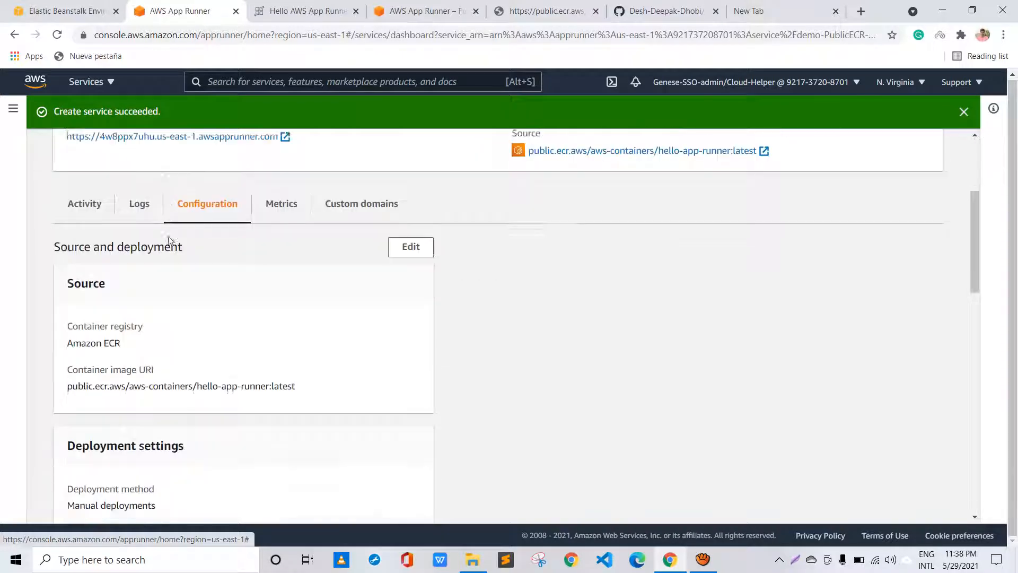
{"action": "scroll", "coordinate": [169, 237], "scroll_direction": "down", "scroll_amount": 2}
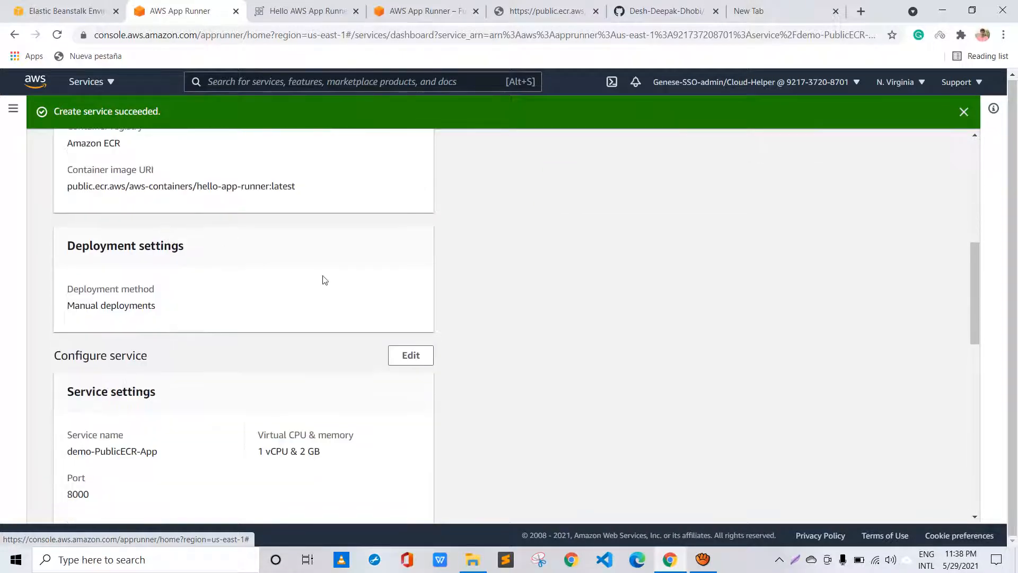
Open the Configure service settings for editing, check the available memory sizes and other sections, and leave without saving
{"action": "left_click", "coordinate": [411, 355]}
{"action": "scroll", "coordinate": [257, 238], "scroll_direction": "down", "scroll_amount": 2}
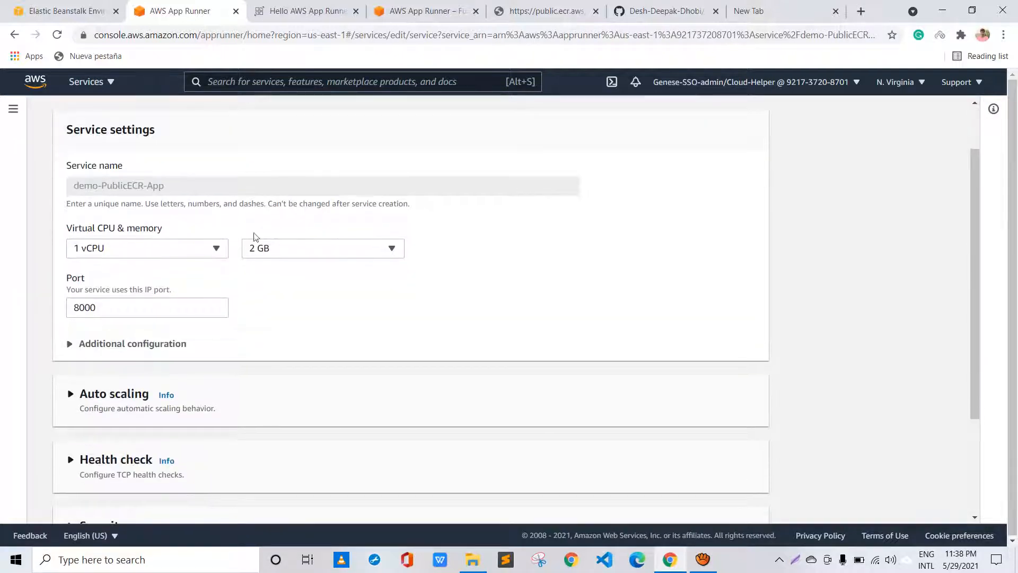
{"action": "left_click", "coordinate": [257, 238]}
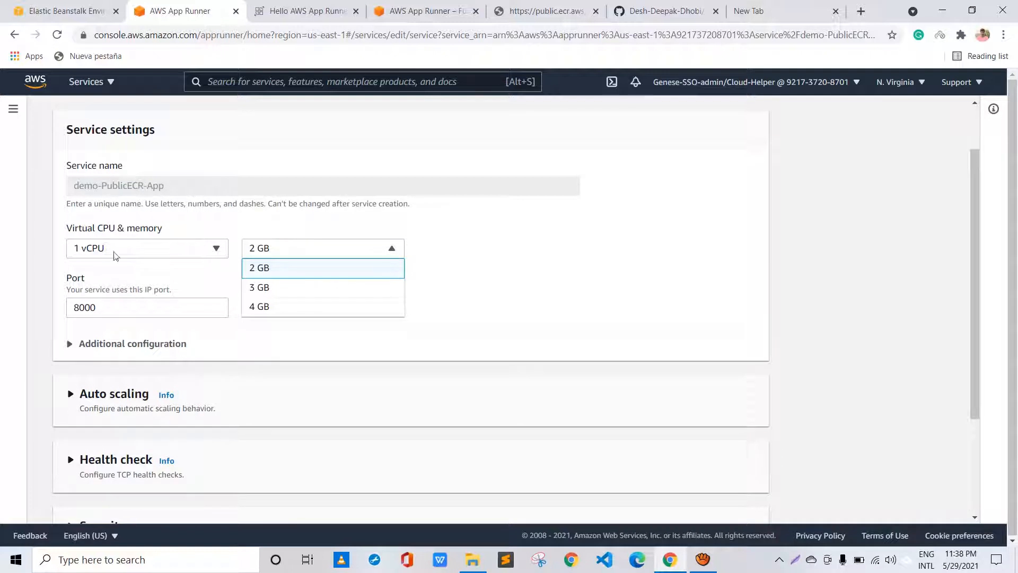
{"action": "scroll", "coordinate": [274, 298], "scroll_direction": "down", "scroll_amount": 2}
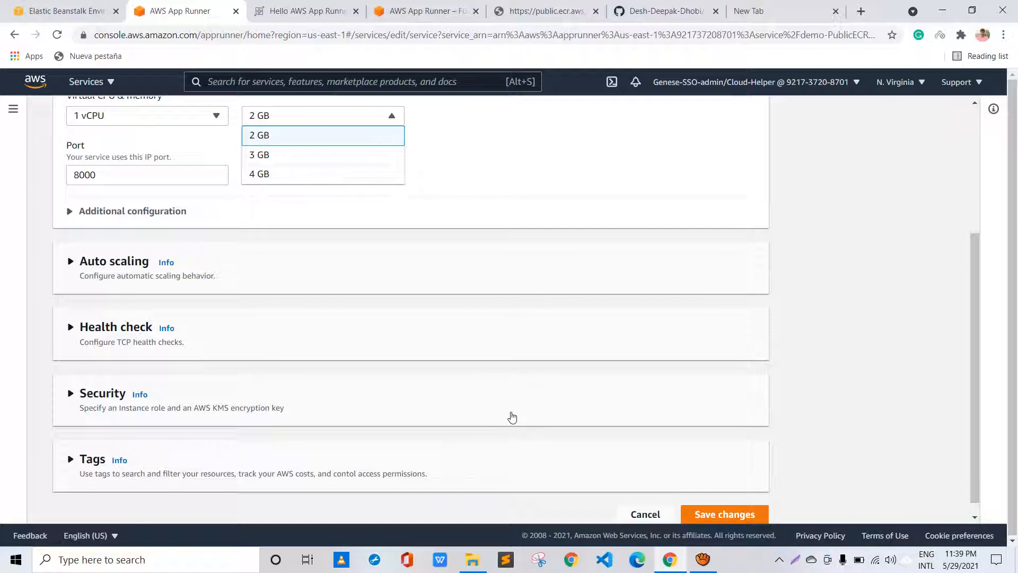
{"action": "key", "text": "alt+Left"}
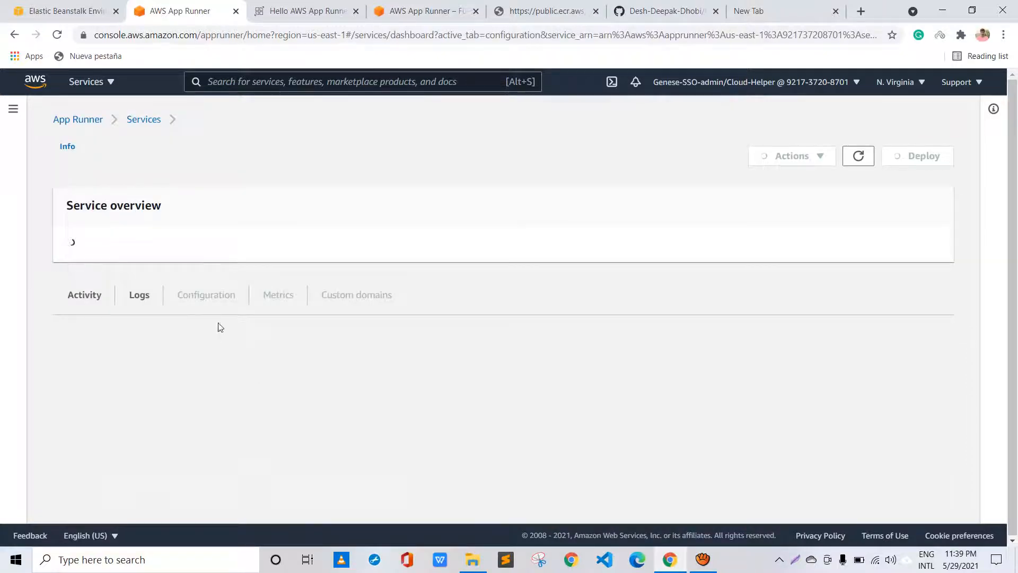
Examine the service metrics, from request count and HTTP response counts to request latency and active instances
{"action": "scroll", "coordinate": [195, 260], "scroll_direction": "down", "scroll_amount": 2}
{"action": "left_click", "coordinate": [278, 237]}
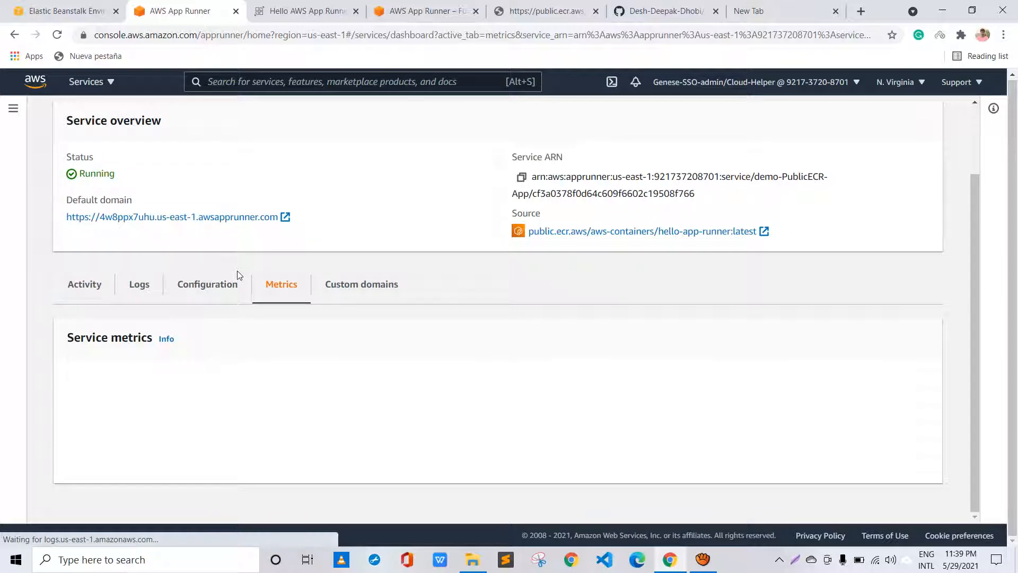
{"action": "scroll", "coordinate": [237, 275], "scroll_direction": "down", "scroll_amount": 1}
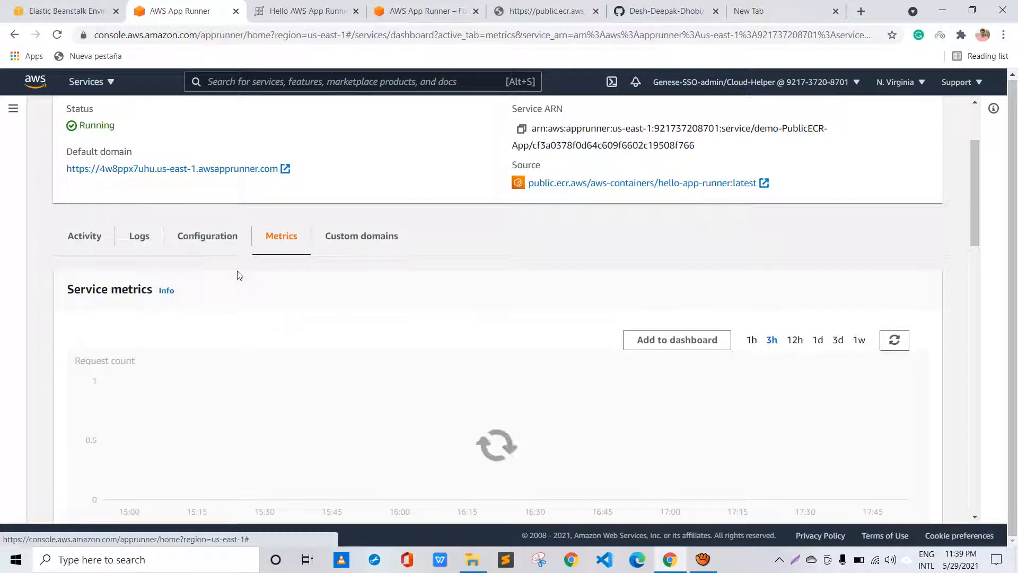
{"action": "scroll", "coordinate": [237, 275], "scroll_direction": "down", "scroll_amount": 3}
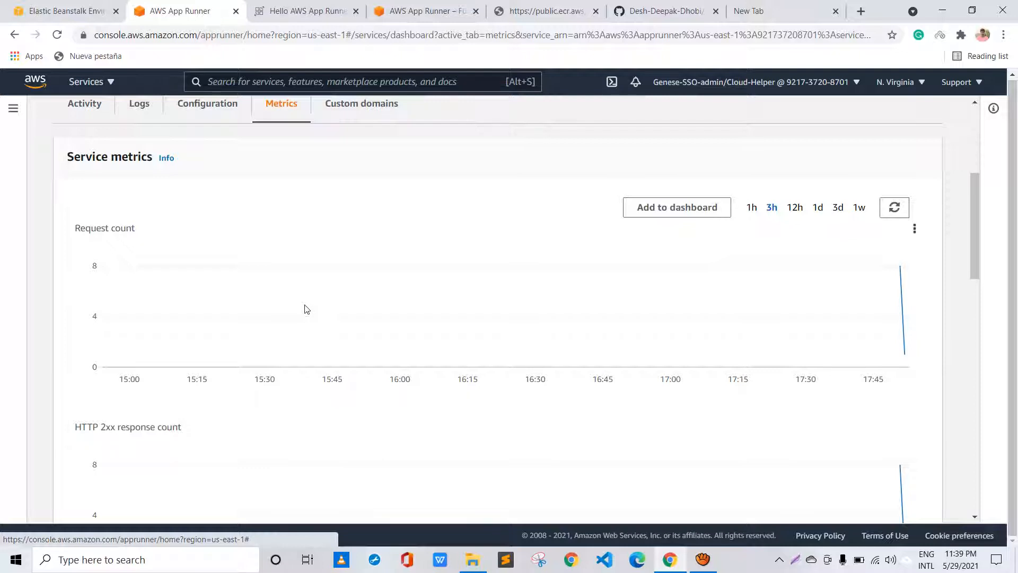
{"action": "scroll", "coordinate": [305, 310], "scroll_direction": "down", "scroll_amount": 2}
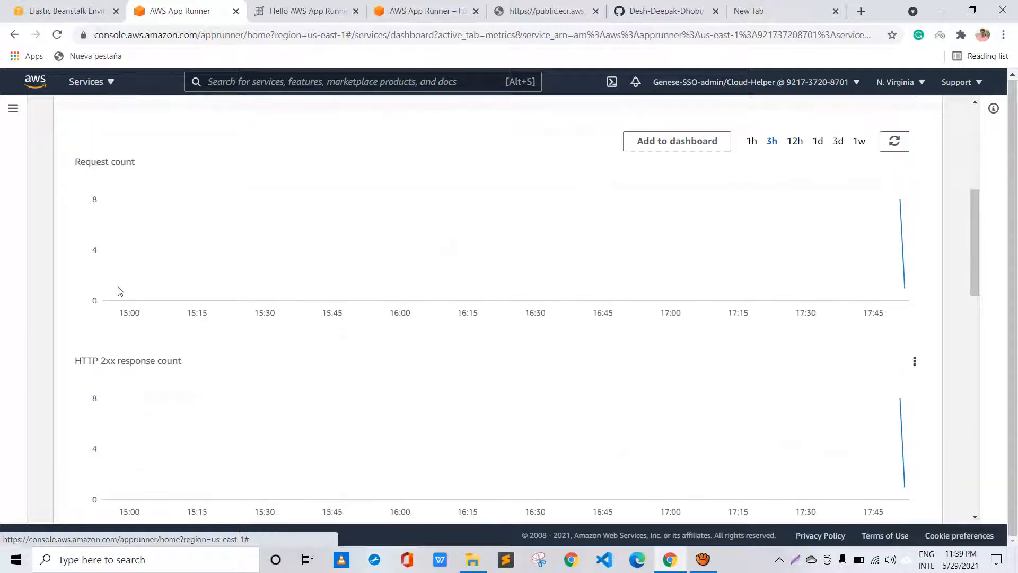
{"action": "scroll", "coordinate": [116, 281], "scroll_direction": "down", "scroll_amount": 1}
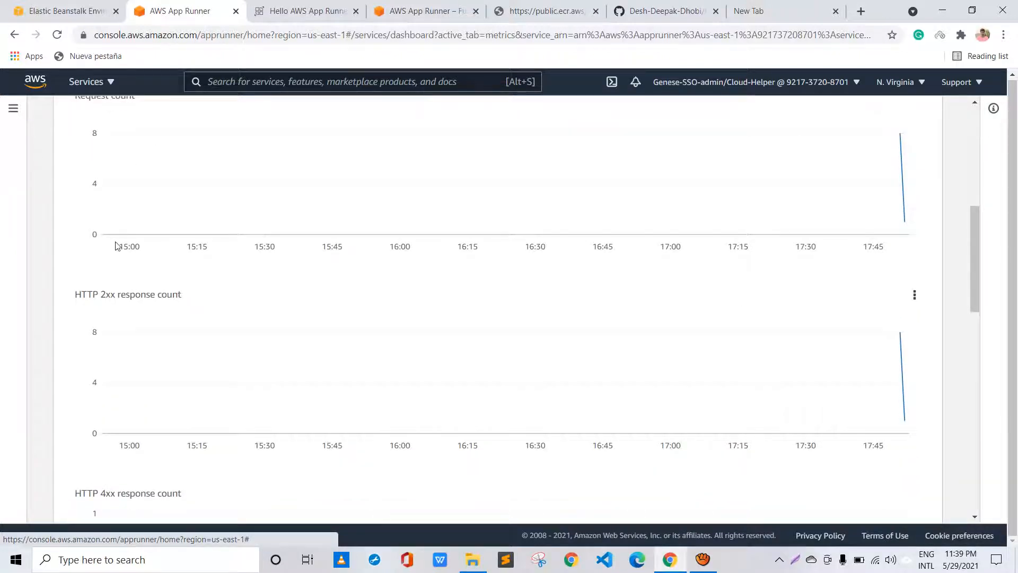
{"action": "scroll", "coordinate": [117, 245], "scroll_direction": "down", "scroll_amount": 3}
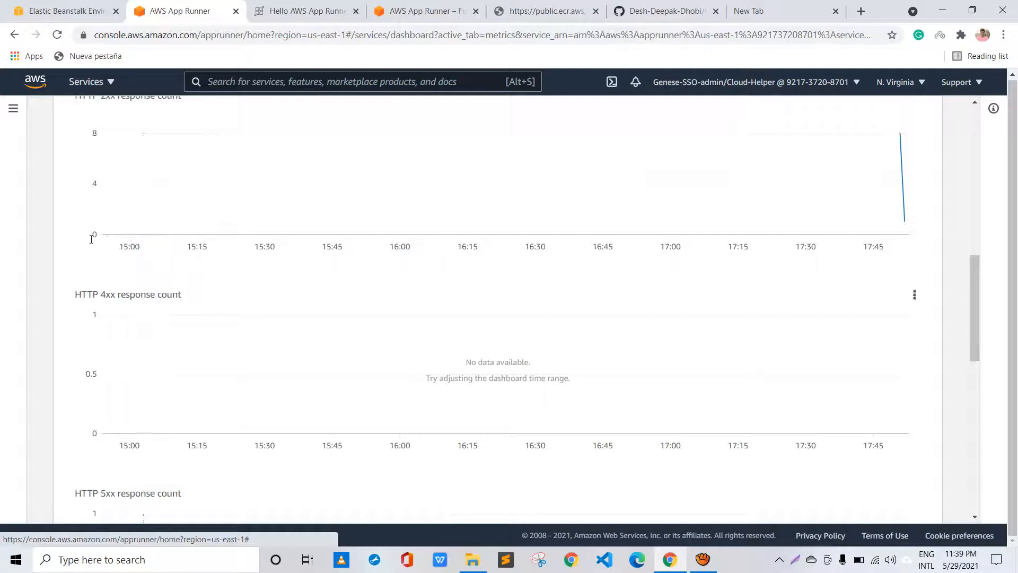
{"action": "scroll", "coordinate": [91, 239], "scroll_direction": "down", "scroll_amount": 1}
{"action": "scroll", "coordinate": [91, 240], "scroll_direction": "down", "scroll_amount": 6}
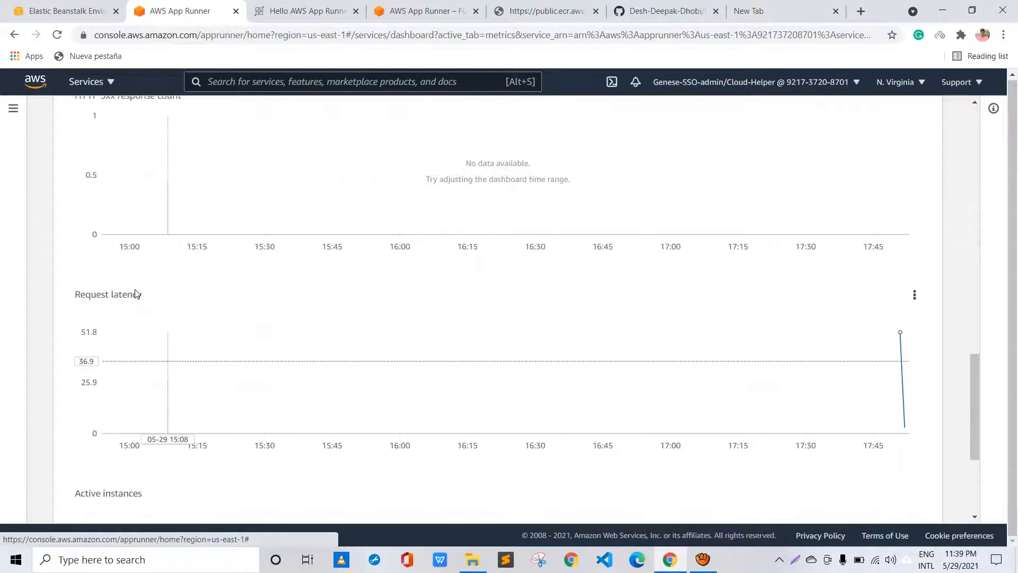
{"action": "scroll", "coordinate": [134, 291], "scroll_direction": "down", "scroll_amount": 2}
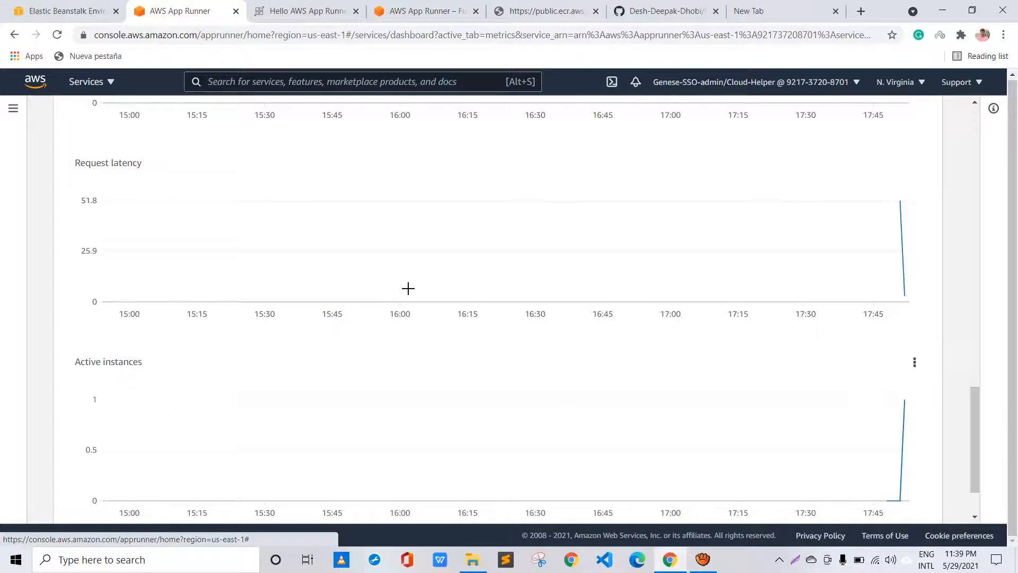
{"action": "scroll", "coordinate": [408, 291], "scroll_direction": "up", "scroll_amount": 6}
{"action": "scroll", "coordinate": [410, 293], "scroll_direction": "up", "scroll_amount": 2}
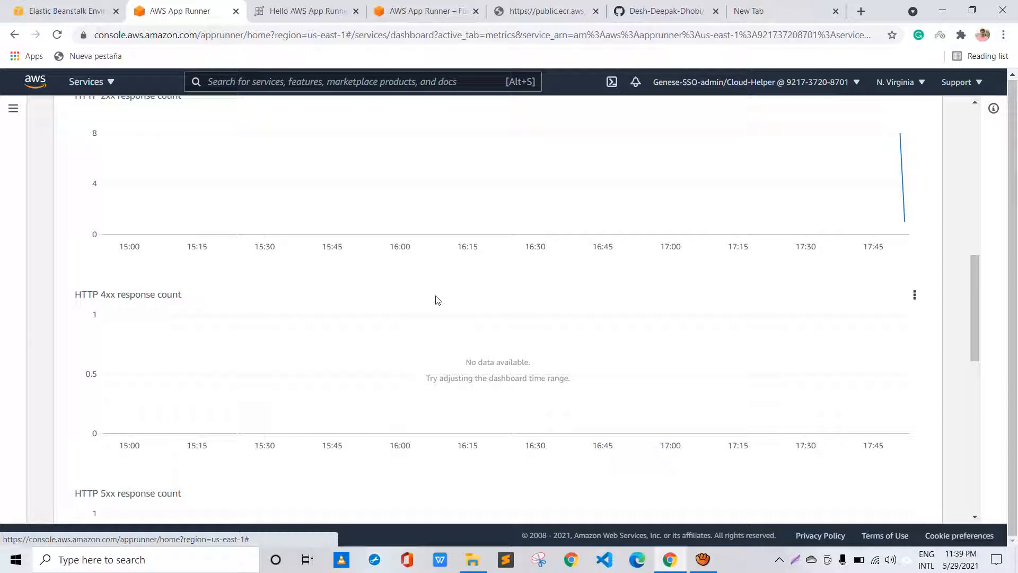
{"action": "scroll", "coordinate": [438, 300], "scroll_direction": "up", "scroll_amount": 2}
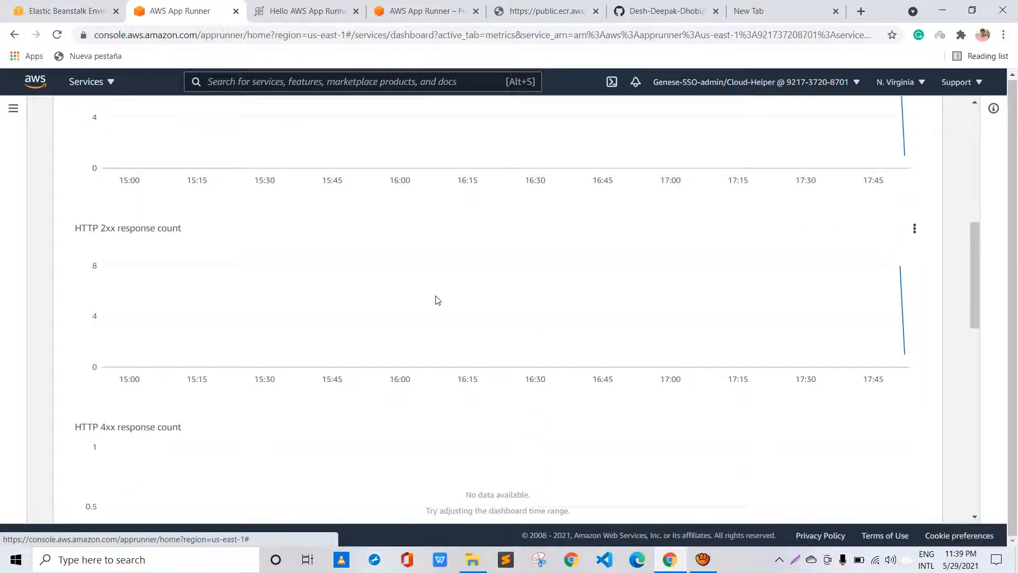
Open the service's custom domains and examine the options for associating a domain with it
{"action": "scroll", "coordinate": [437, 300], "scroll_direction": "up", "scroll_amount": 6}
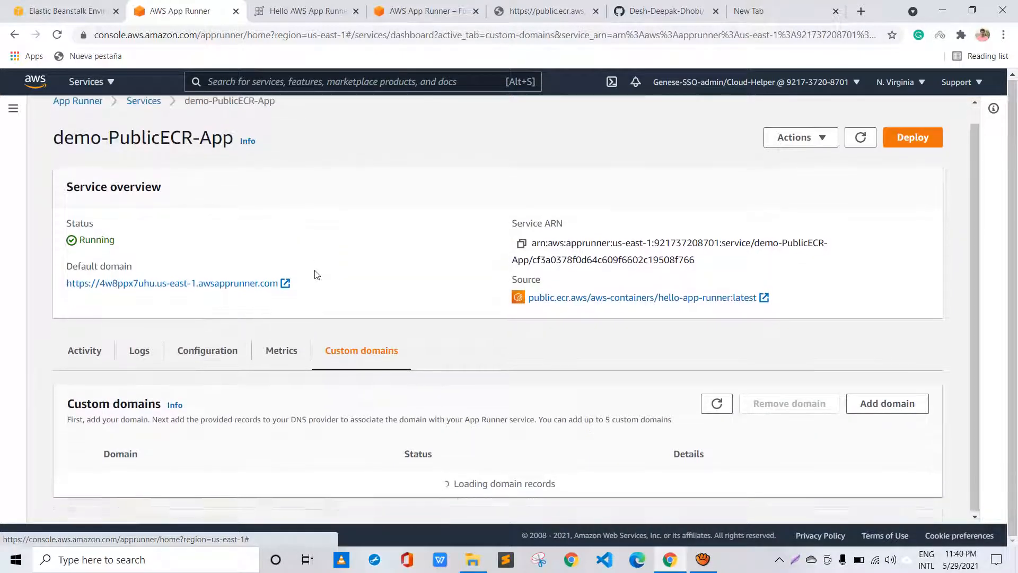
{"action": "scroll", "coordinate": [315, 272], "scroll_direction": "down", "scroll_amount": 2}
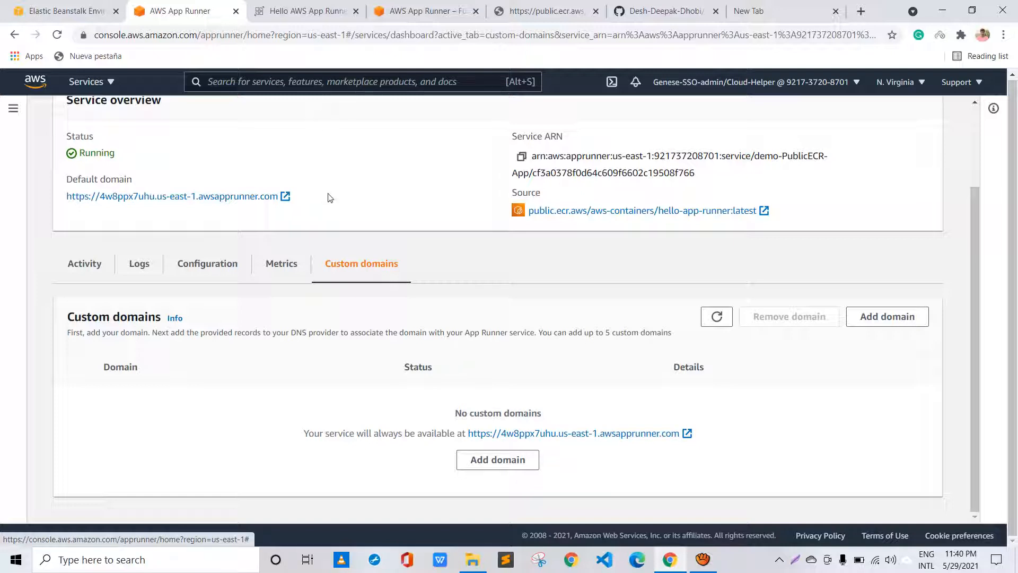
{"action": "scroll", "coordinate": [329, 197], "scroll_direction": "up", "scroll_amount": 1}
{"action": "scroll", "coordinate": [329, 197], "scroll_direction": "up", "scroll_amount": 1}
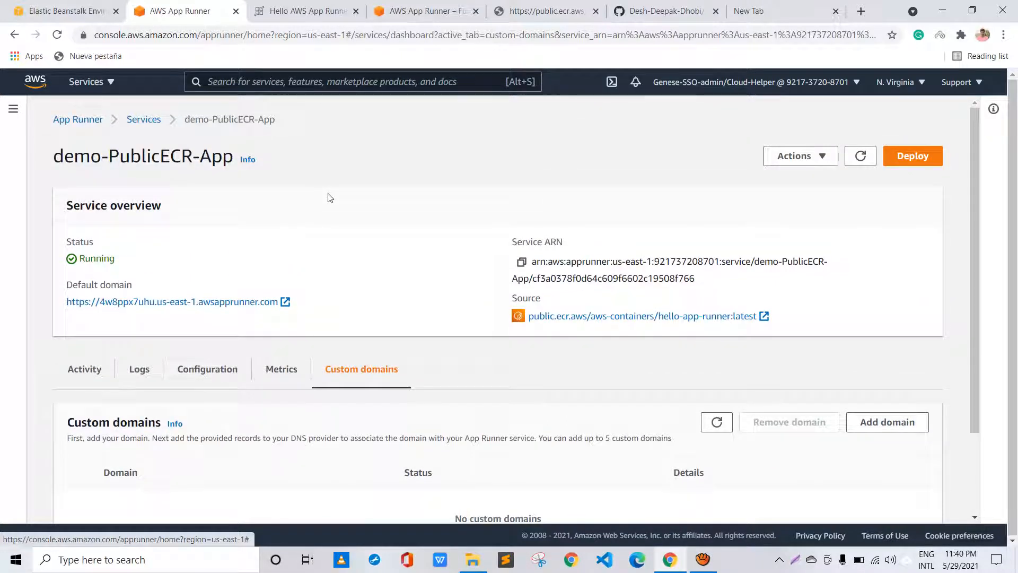
Look at the deployed web page again and return to the console's list of App Runner services
{"action": "left_click", "coordinate": [286, 11]}
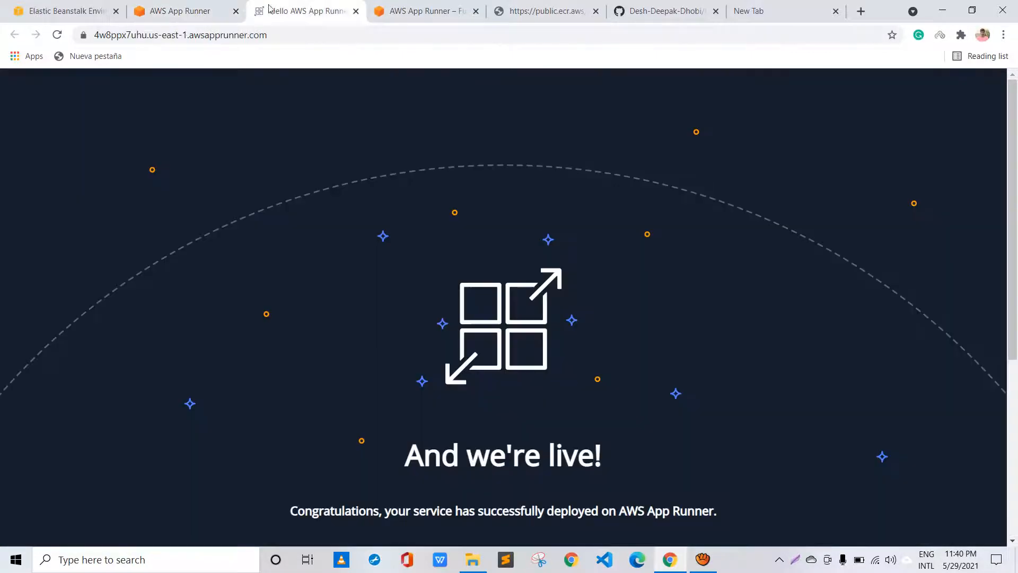
{"action": "left_click", "coordinate": [178, 10]}
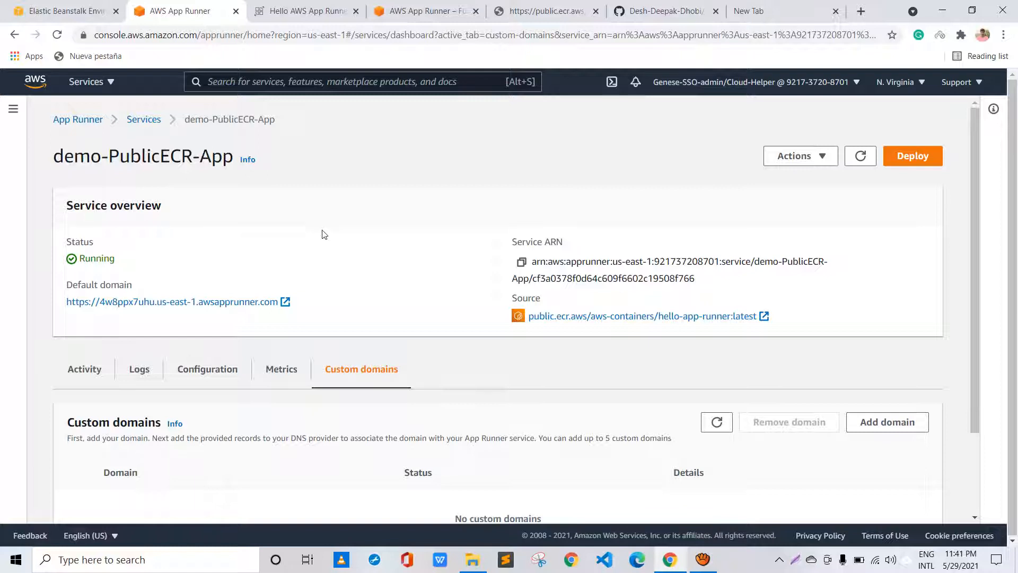
{"action": "left_click", "coordinate": [144, 118]}
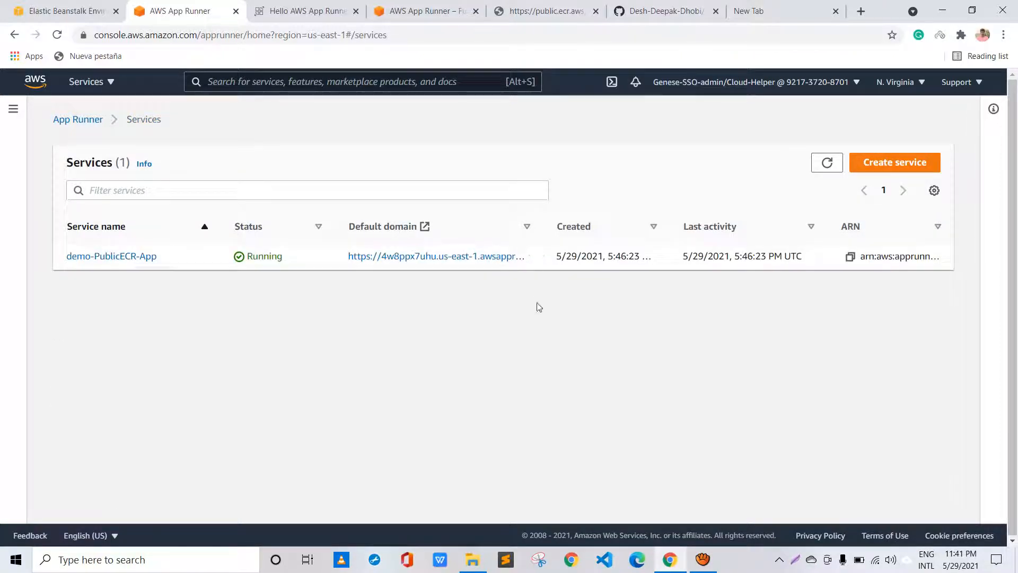
{"action": "left_click", "coordinate": [703, 559]}
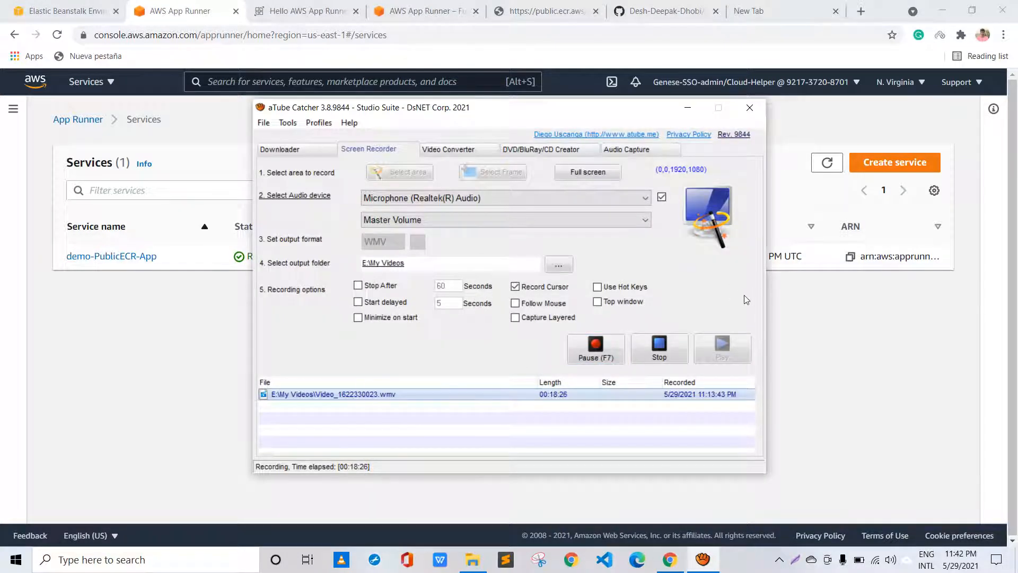
{"action": "key", "text": "alt+Tab"}
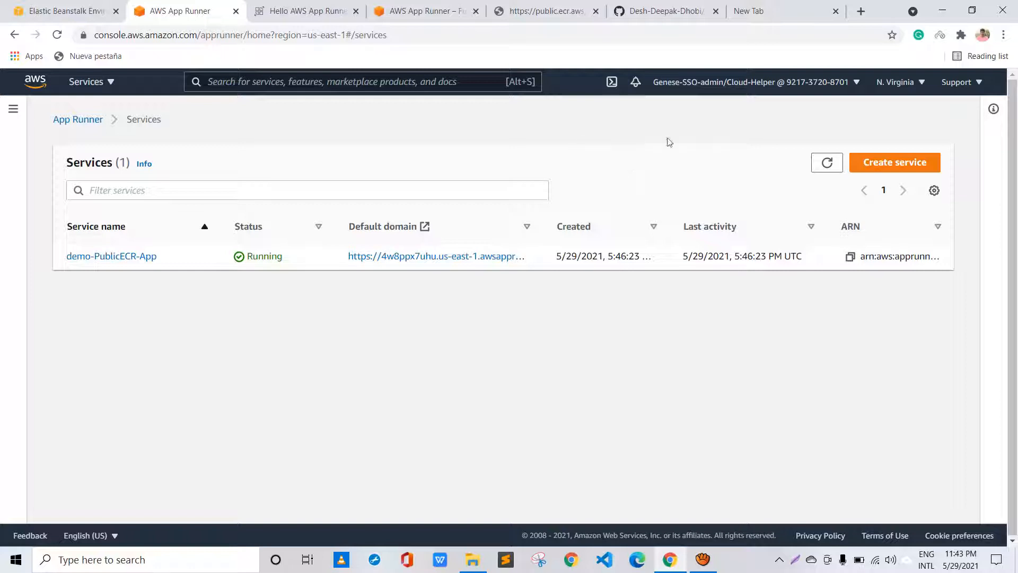
Start creating another App Runner service with Source code repository as its repository type
{"action": "left_click", "coordinate": [890, 162]}
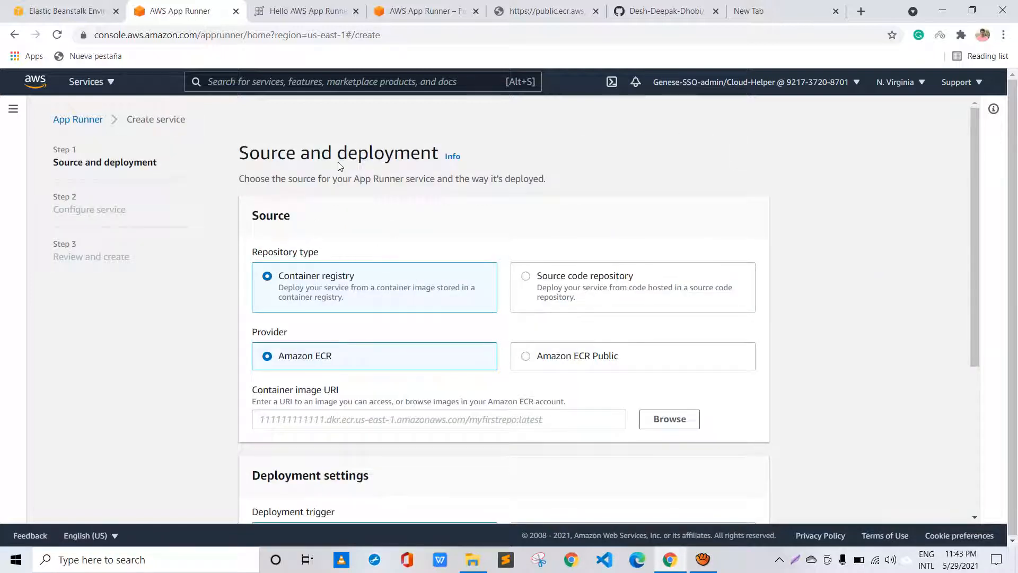
{"action": "scroll", "coordinate": [338, 170], "scroll_direction": "down", "scroll_amount": 1}
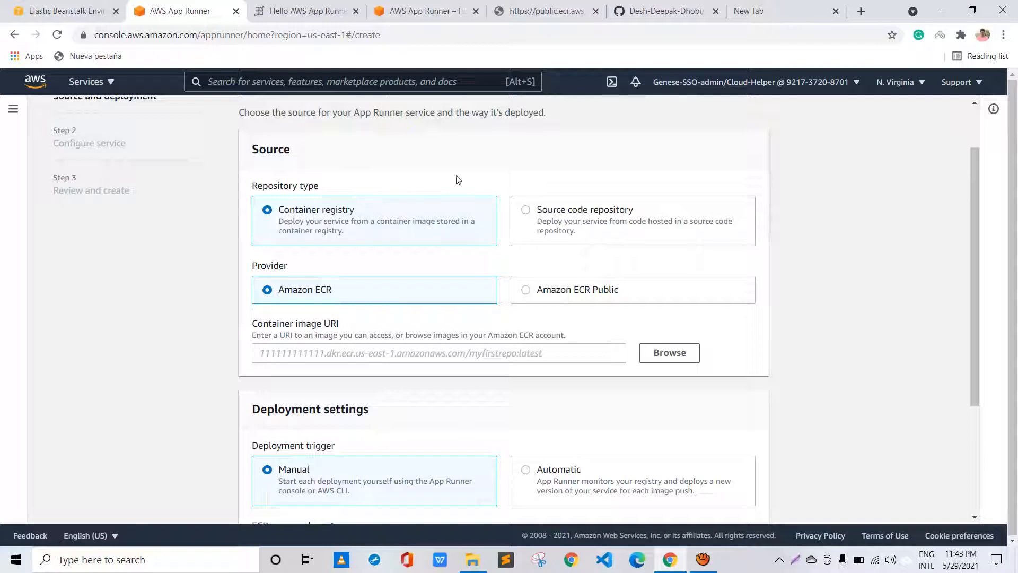
{"action": "key", "text": "Right"}
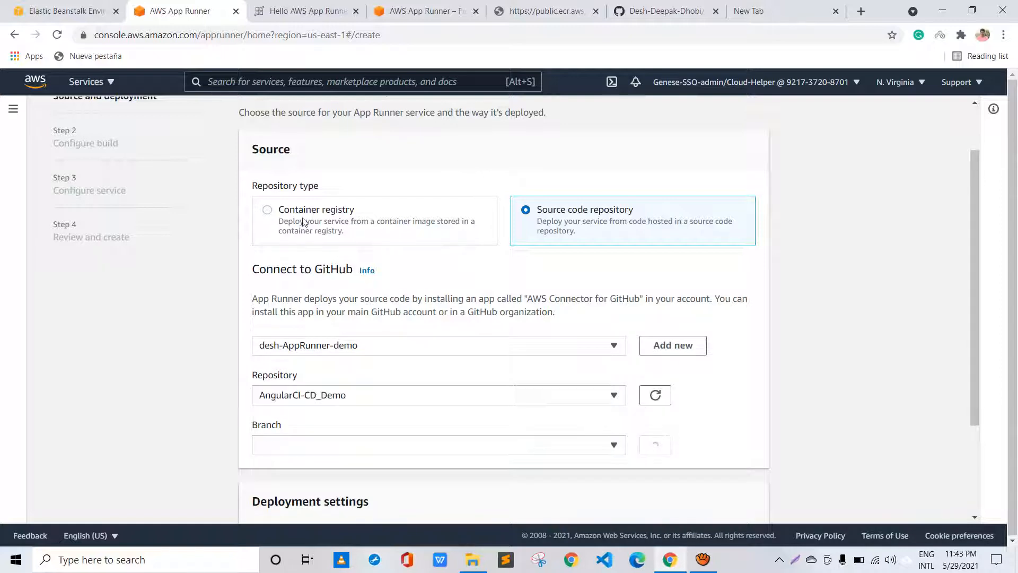
Review the GitHub connection options and select the hello-app-runner repository on the main branch as the service's source
{"action": "scroll", "coordinate": [330, 219], "scroll_direction": "down", "scroll_amount": 2}
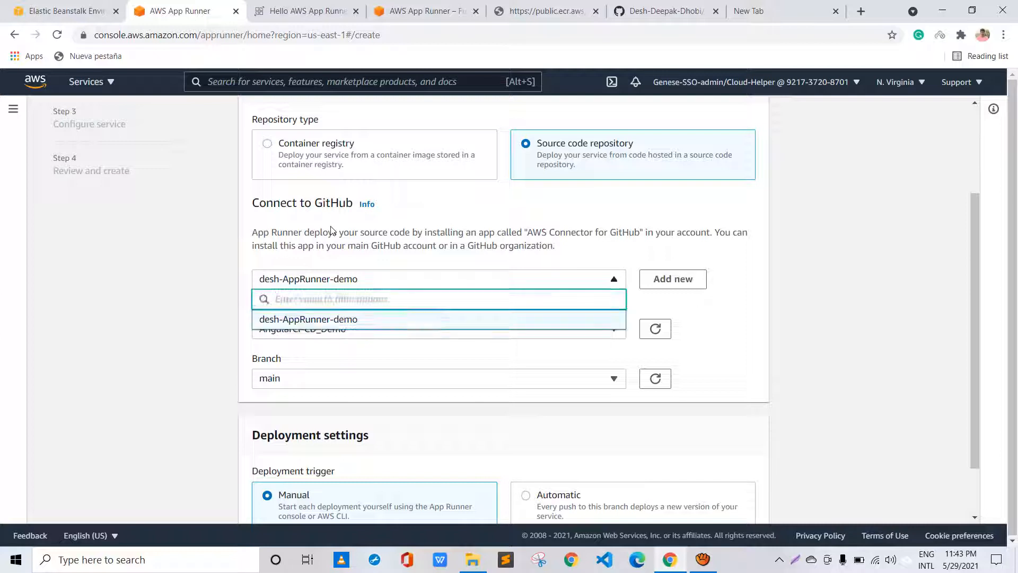
{"action": "left_click", "coordinate": [274, 258]}
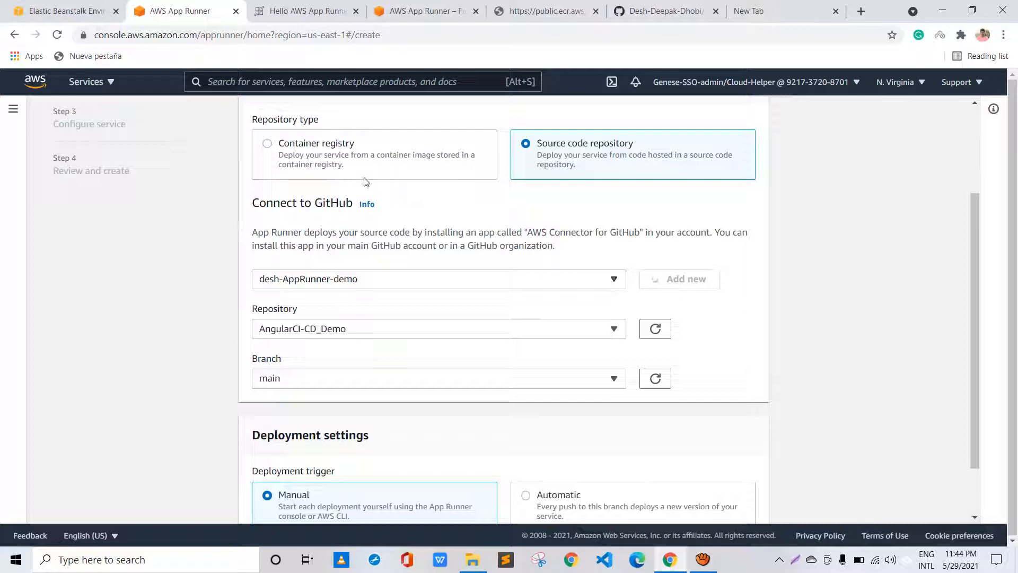
{"action": "scroll", "coordinate": [347, 207], "scroll_direction": "up", "scroll_amount": 3}
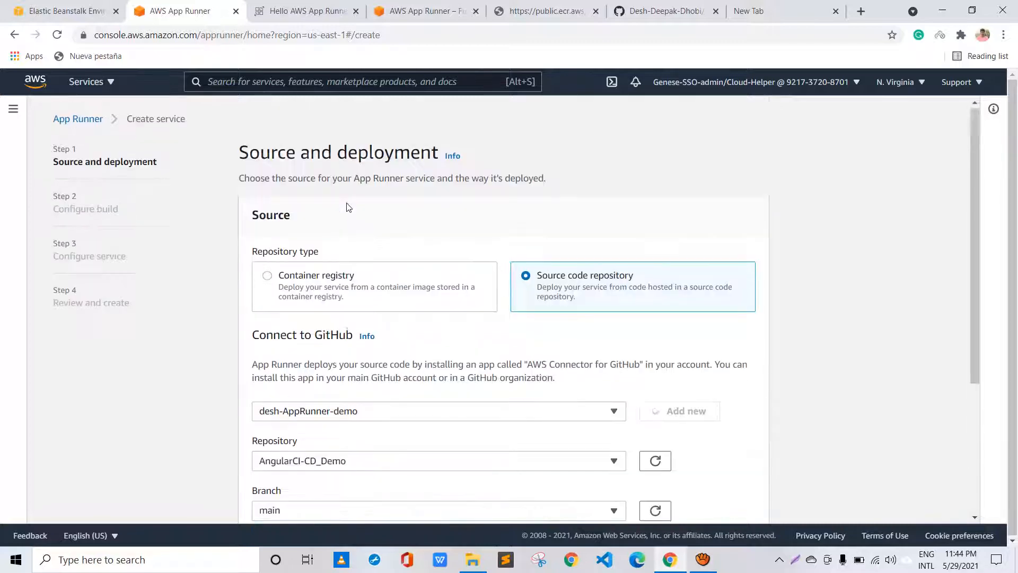
{"action": "scroll", "coordinate": [349, 207], "scroll_direction": "down", "scroll_amount": 4}
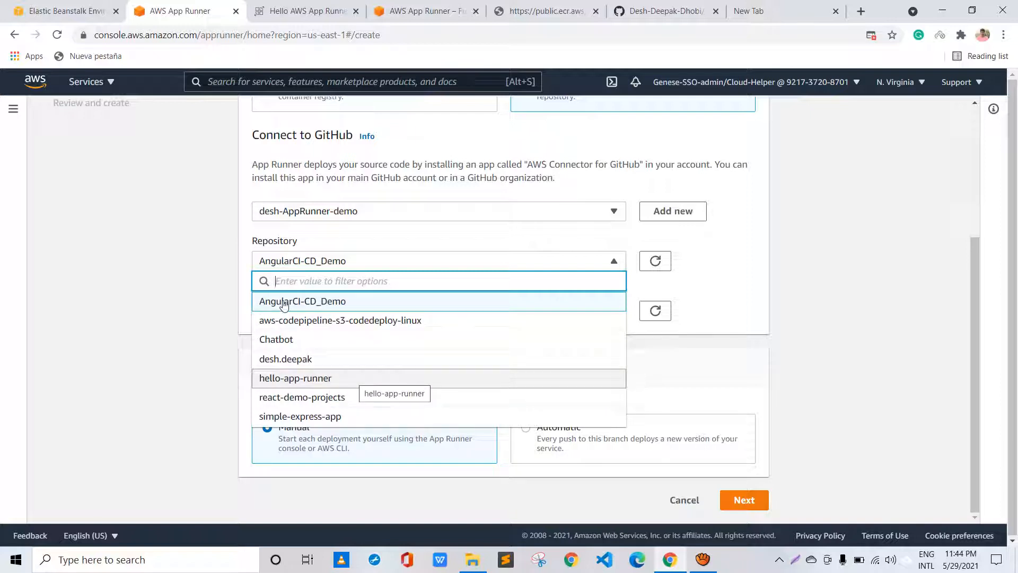
{"action": "key", "text": "Return"}
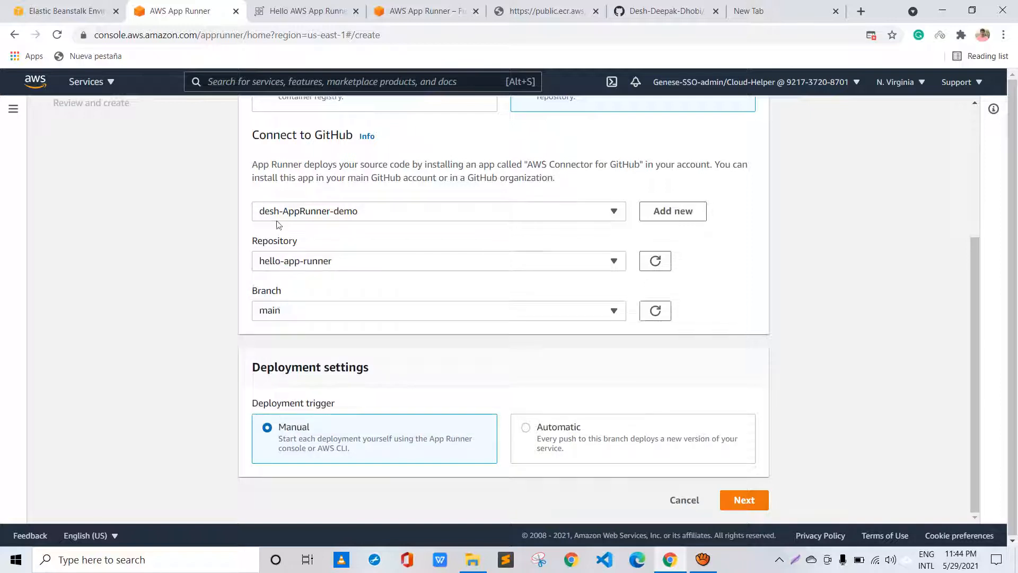
View the branch options for the source and the form for a new GitHub connection, and cancel the form
{"action": "left_click", "coordinate": [417, 312]}
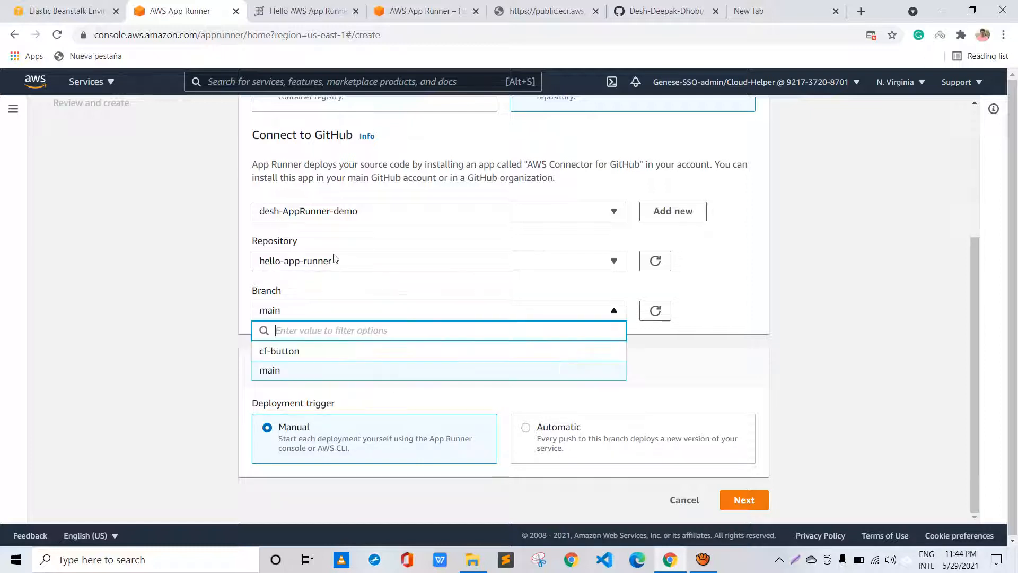
{"action": "left_click", "coordinate": [226, 302]}
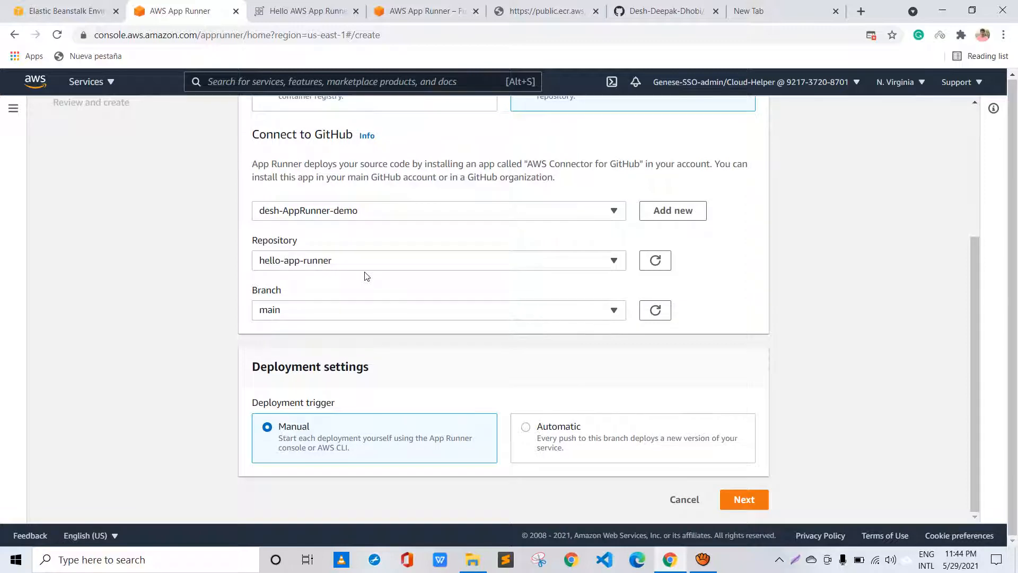
{"action": "scroll", "coordinate": [365, 276], "scroll_direction": "up", "scroll_amount": 2}
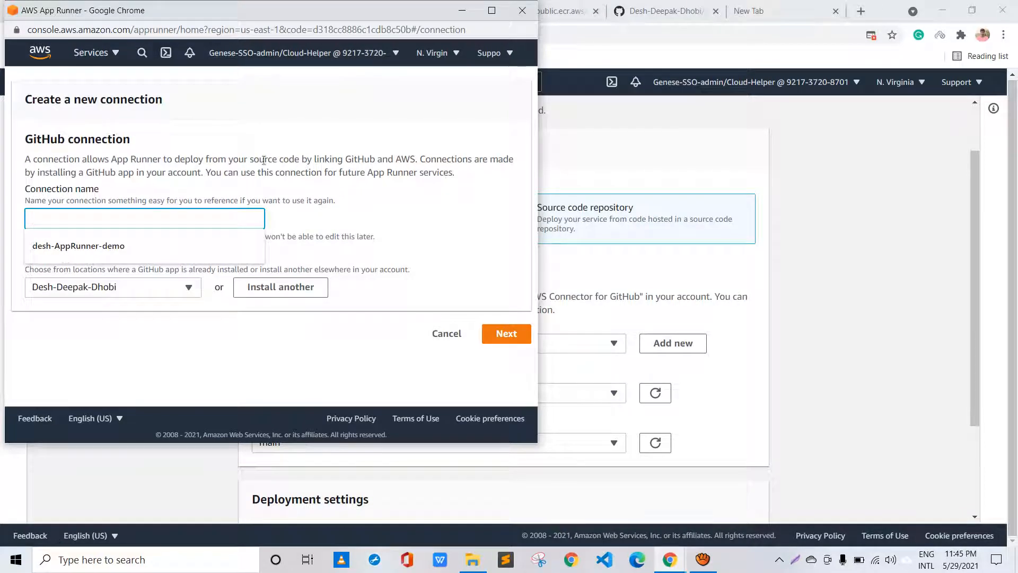
{"action": "left_click", "coordinate": [321, 150]}
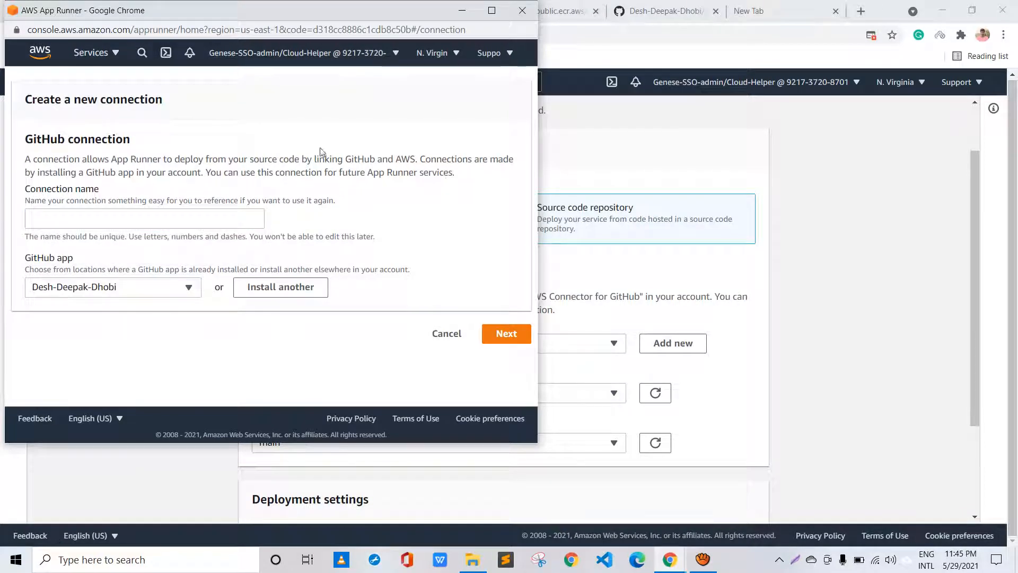
{"action": "left_click", "coordinate": [139, 237]}
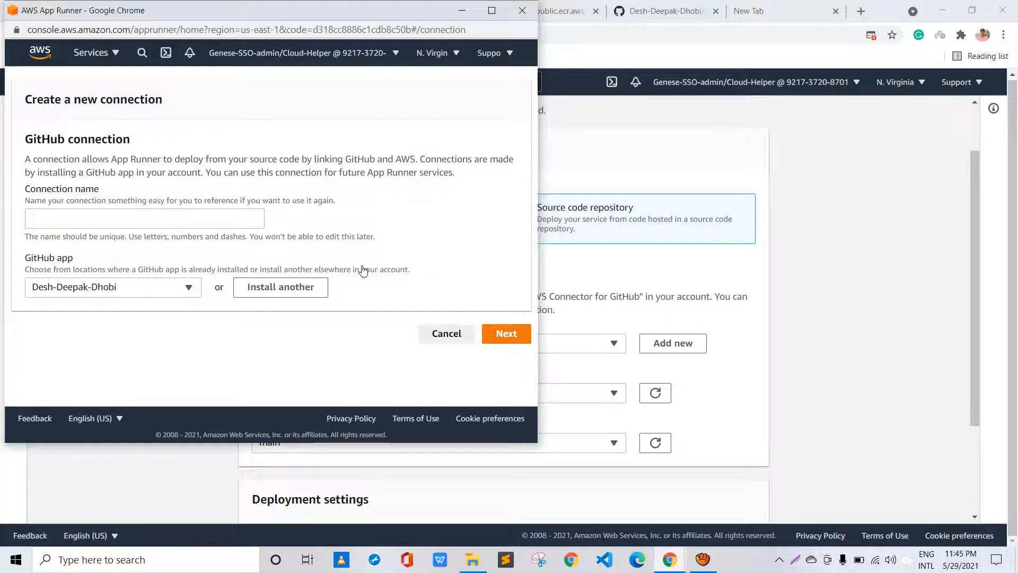
{"action": "left_click", "coordinate": [447, 333]}
Look through the list of available GitHub repositories, keeping hello-app-runner as the source
{"action": "scroll", "coordinate": [374, 266], "scroll_direction": "down", "scroll_amount": 2}
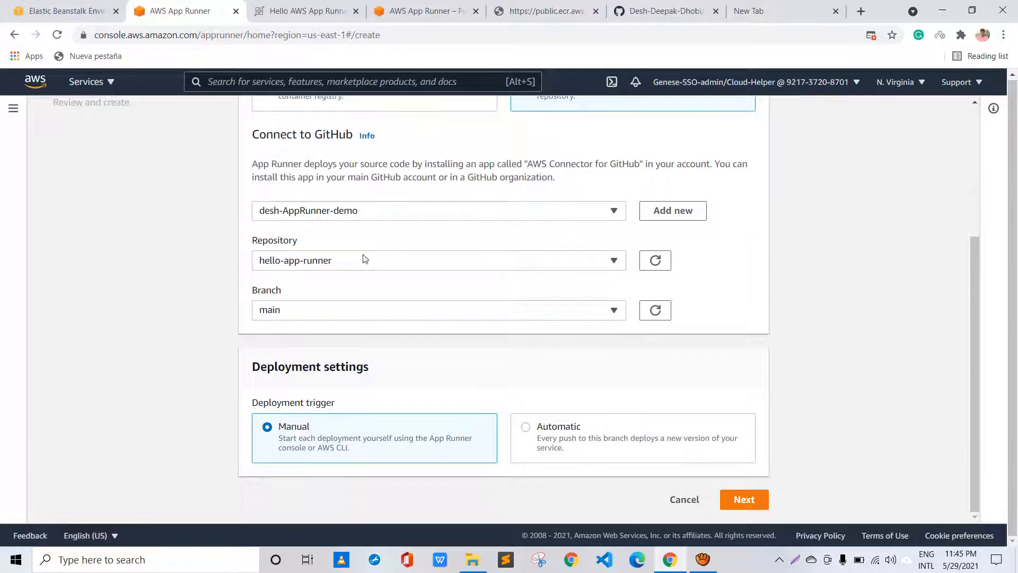
{"action": "left_click", "coordinate": [364, 259]}
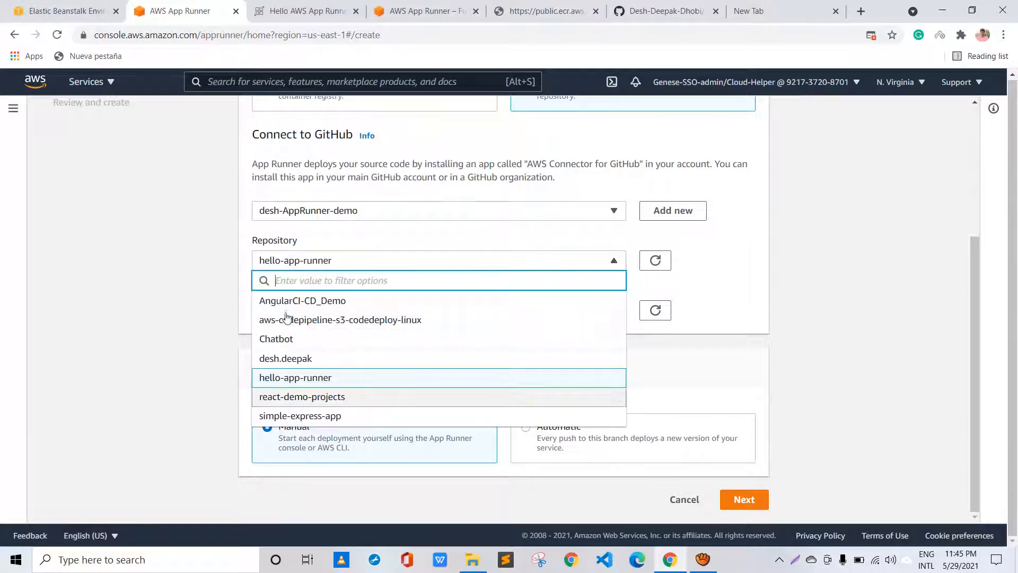
{"action": "left_click", "coordinate": [246, 302]}
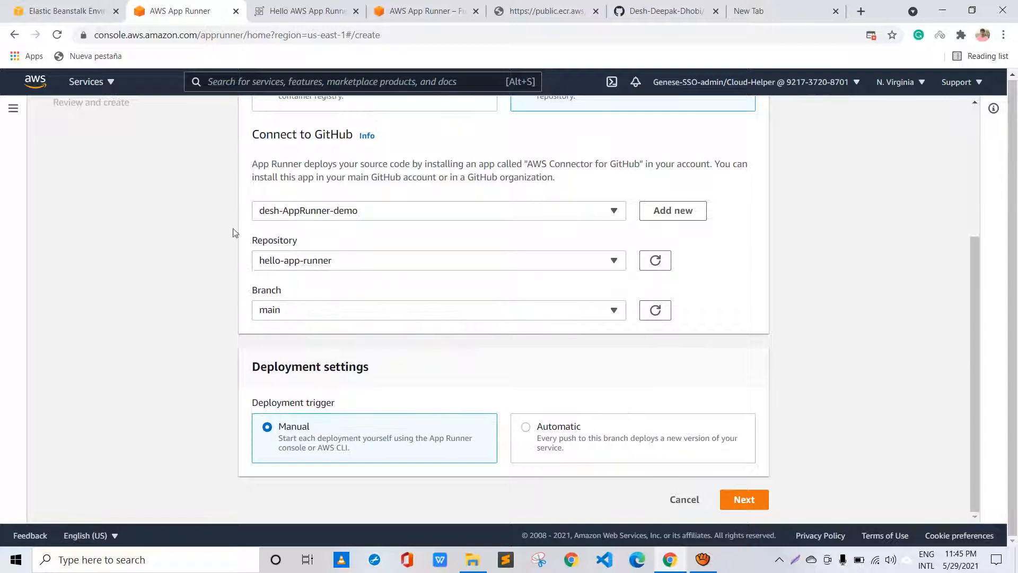
Set the deployment trigger to Automatic and continue to the build configuration
{"action": "left_click", "coordinate": [271, 310]}
{"action": "left_click", "coordinate": [242, 249]}
{"action": "key", "text": "Right"}
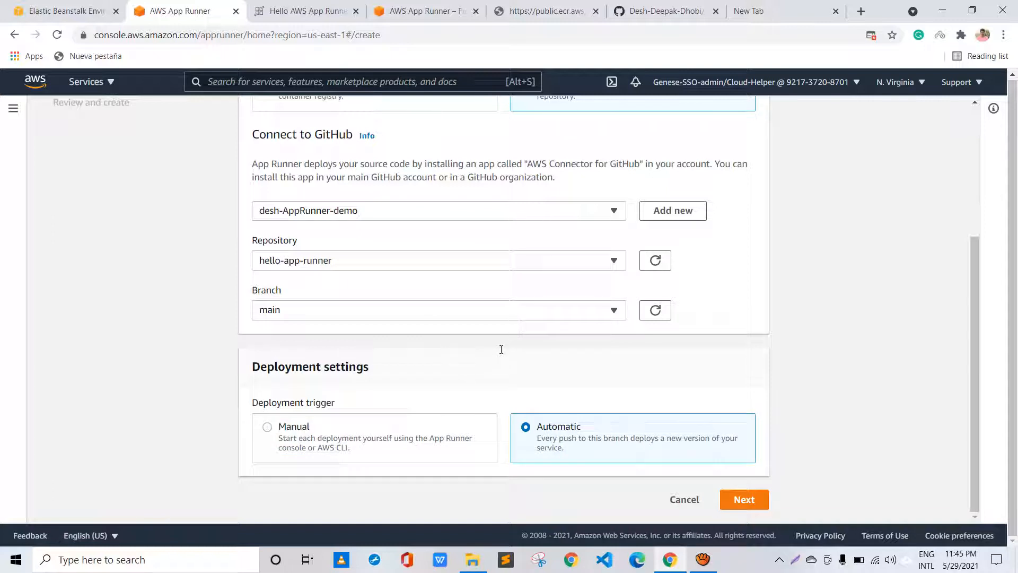
{"action": "left_click_drag", "start_coordinate": [566, 449], "coordinate": [537, 449]}
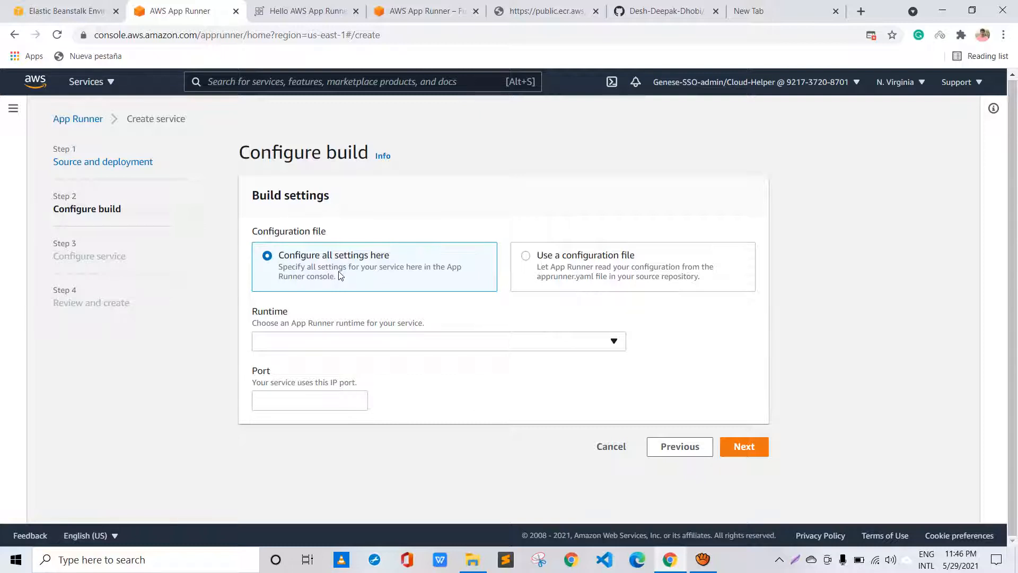
Set the runtime to Python 3 and the build command to "yum install -y pycairo && pip install -r requirements.txt"
{"action": "key", "text": "space"}
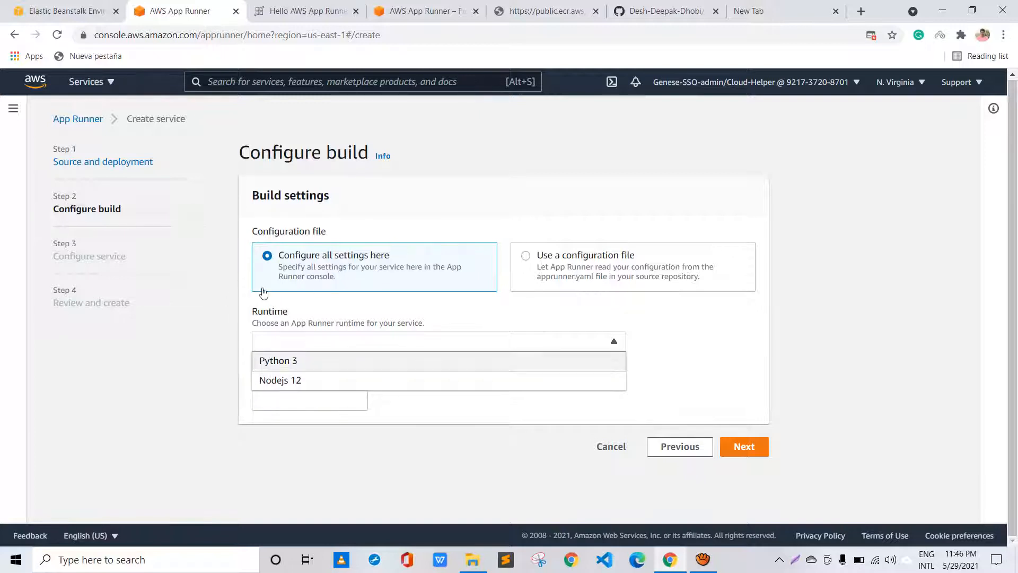
{"action": "key", "text": "Return"}
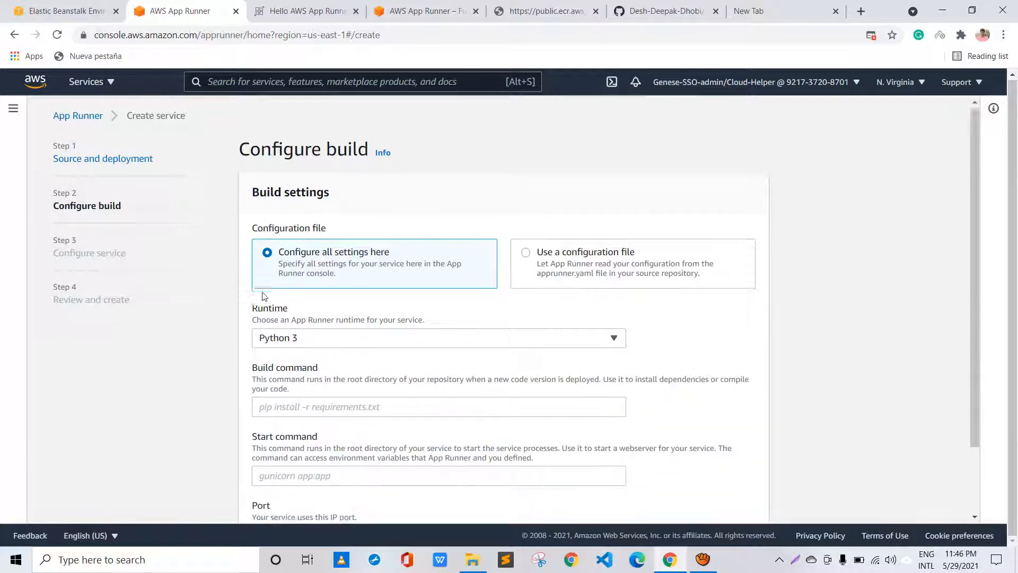
{"action": "scroll", "coordinate": [264, 291], "scroll_direction": "down", "scroll_amount": 1}
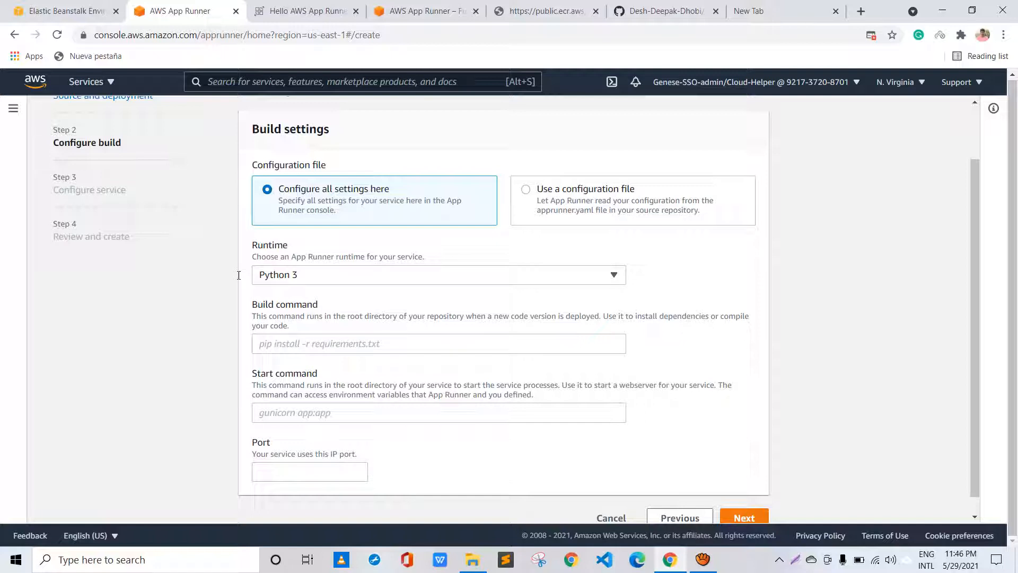
{"action": "left_click", "coordinate": [298, 344]}
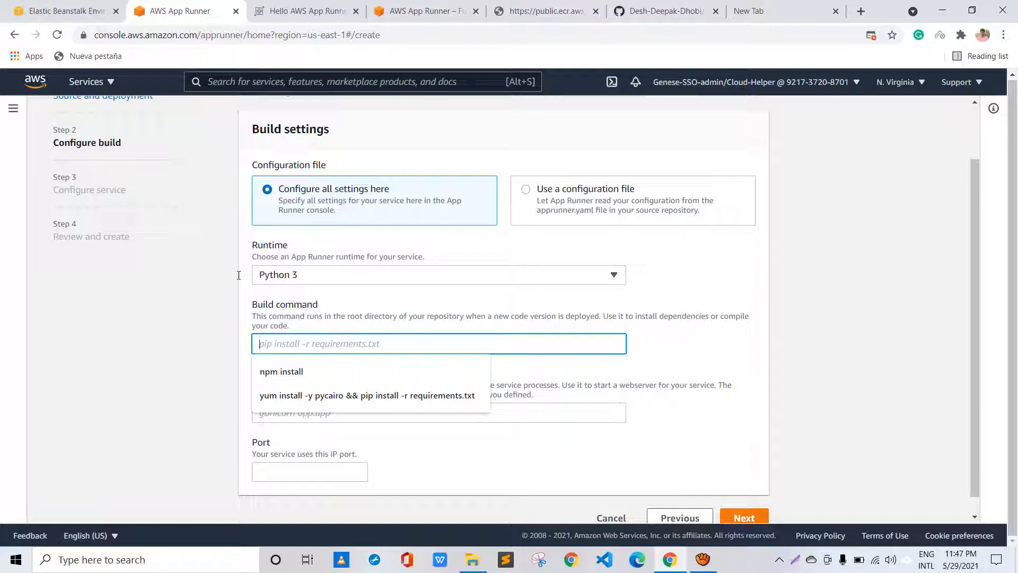
{"action": "type", "text": "yum"}
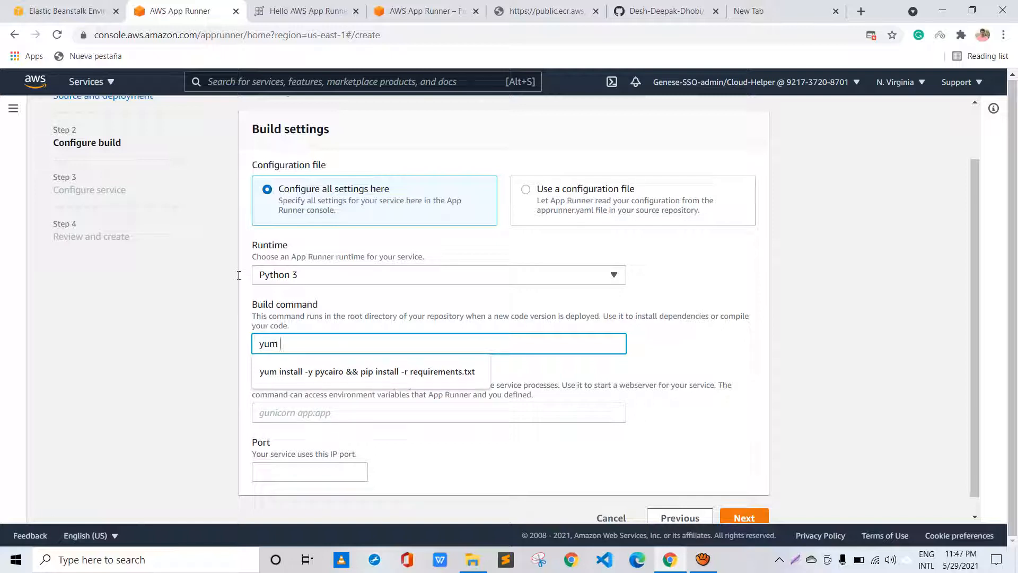
{"action": "key", "text": "Down"}
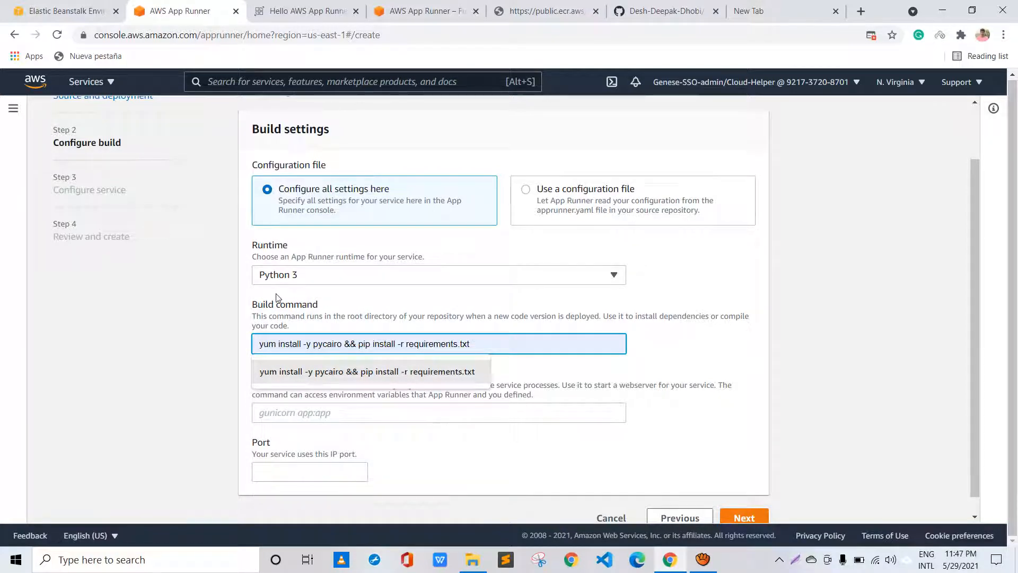
{"action": "key", "text": "Return"}
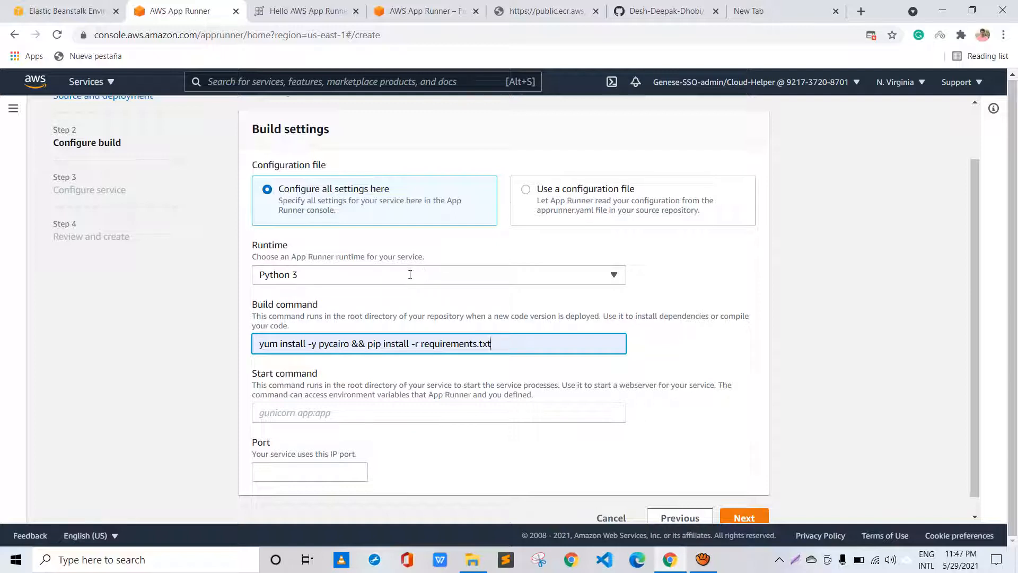
Highlight the entire build command text to examine it
{"action": "key", "text": "shift+Left"}
{"action": "key", "text": "shift+Left"}
{"action": "key", "text": "shift+Left"}
{"action": "key", "text": "shift+Left"}
{"action": "key", "text": "shift+Left"}
{"action": "key", "text": "shift+Left"}
{"action": "key", "text": "shift+Left"}
{"action": "key", "text": "shift+Left"}
{"action": "key", "text": "shift+Left"}
{"action": "key", "text": "shift+Left"}
{"action": "key", "text": "shift+Left"}
{"action": "key", "text": "shift+Left"}
{"action": "key", "text": "shift+Left"}
{"action": "key", "text": "shift+Left"}
{"action": "key", "text": "shift+Left"}
{"action": "key", "text": "shift+Left"}
{"action": "key", "text": "shift+Left"}
{"action": "key", "text": "shift+Left"}
{"action": "key", "text": "shift+Left"}
{"action": "key", "text": "shift+Left"}
{"action": "key", "text": "shift+Left"}
{"action": "key", "text": "shift+Left"}
{"action": "key", "text": "shift+Left"}
{"action": "key", "text": "shift+Left"}
{"action": "key", "text": "shift+Left"}
{"action": "key", "text": "shift+Left"}
{"action": "key", "text": "shift+Left"}
{"action": "key", "text": "shift+Left"}
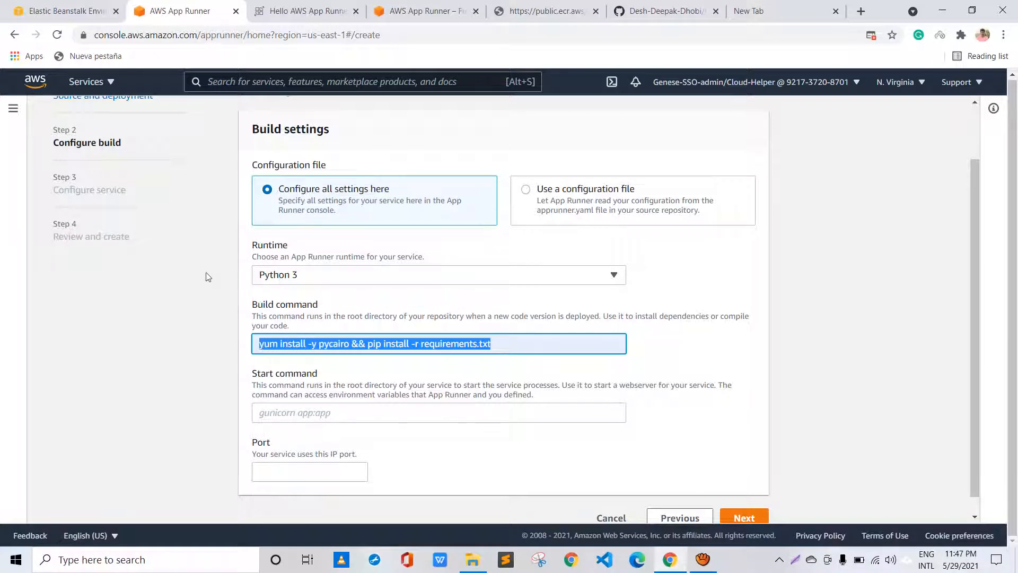
Set the start command to "python app.py" and the port to 8000, and continue to the service configuration
{"action": "scroll", "coordinate": [322, 278], "scroll_direction": "down", "scroll_amount": 1}
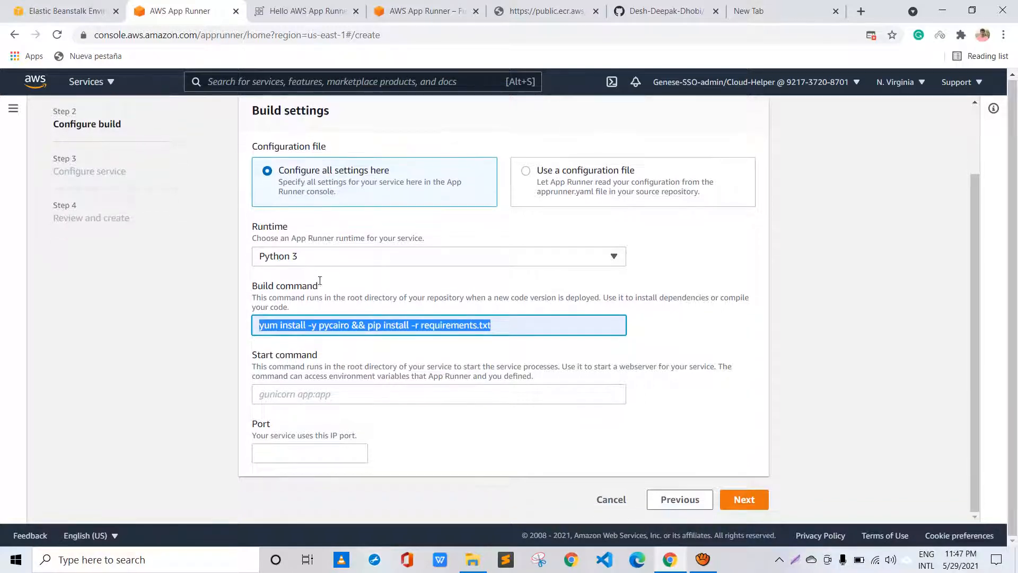
{"action": "key", "text": "Tab"}
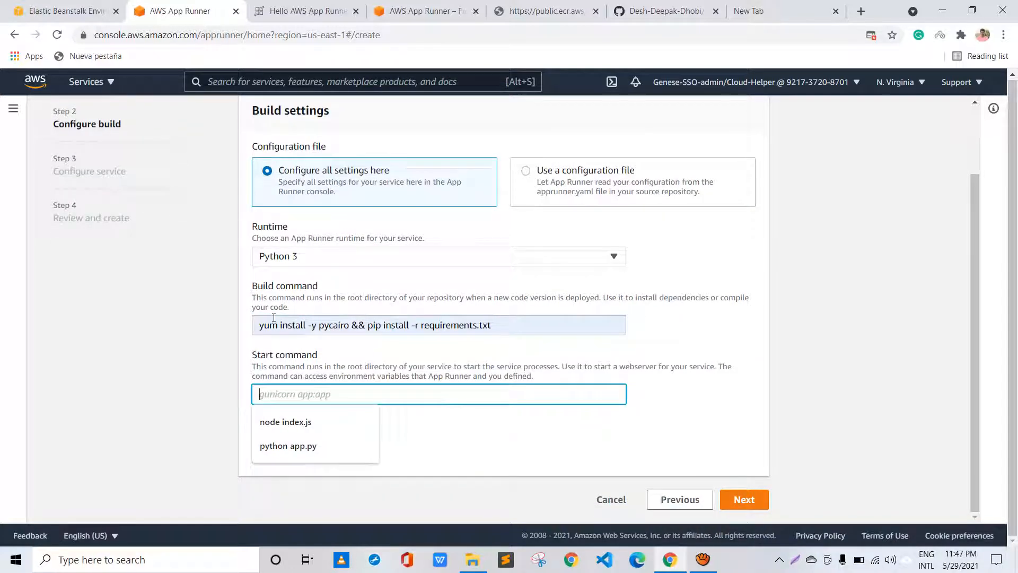
{"action": "key", "text": "Down"}
{"action": "key", "text": "Down"}
{"action": "key", "text": "Return"}
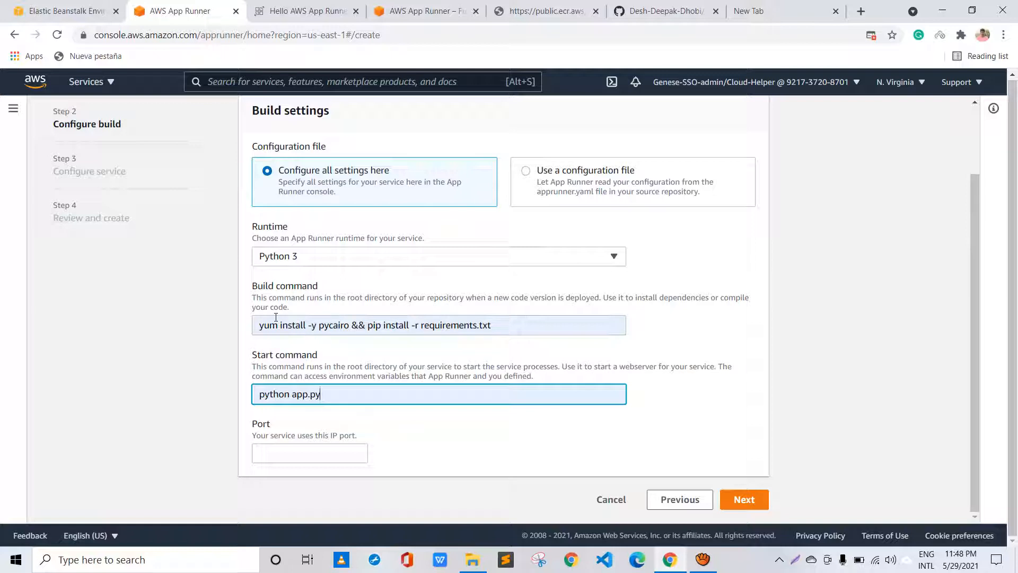
{"action": "key", "text": "Tab"}
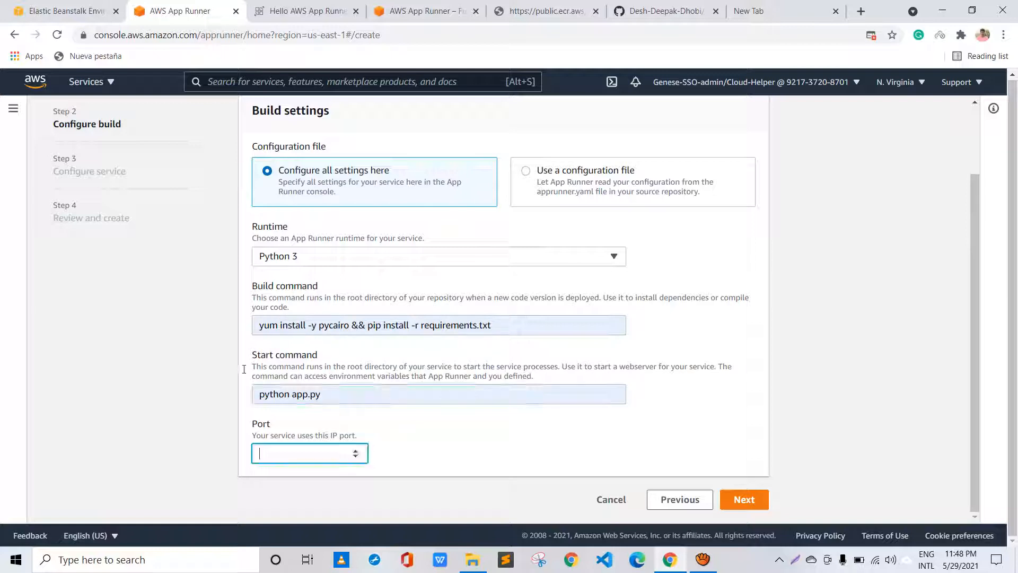
{"action": "type", "text": "8000"}
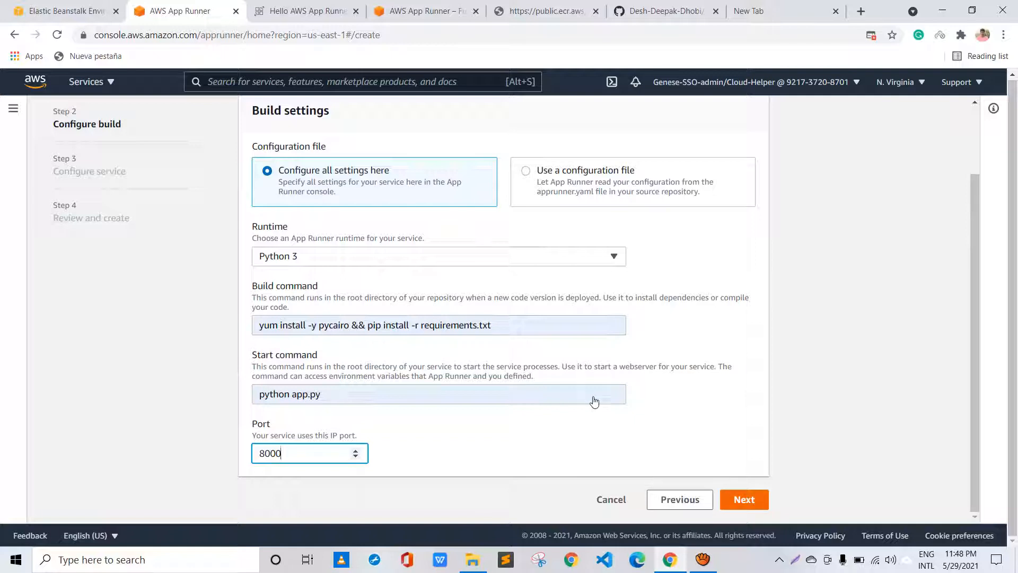
{"action": "key", "text": "Return"}
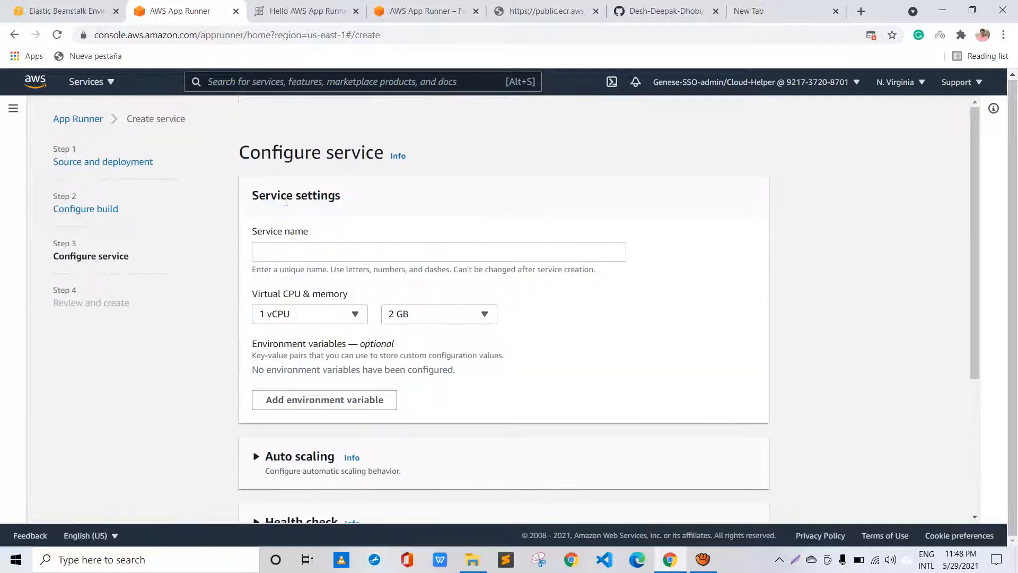
Name the service demo-GitRepo-App, keep 1 vCPU selected, and continue to the review
{"action": "key", "text": "Tab"}
{"action": "type", "text": "demo"}
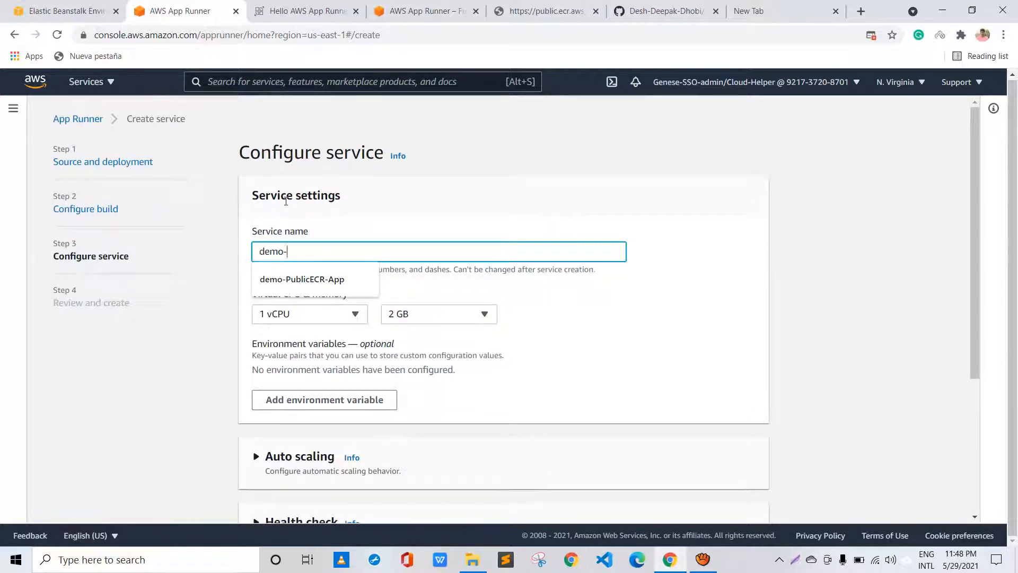
{"action": "type", "text": "-GitRe"}
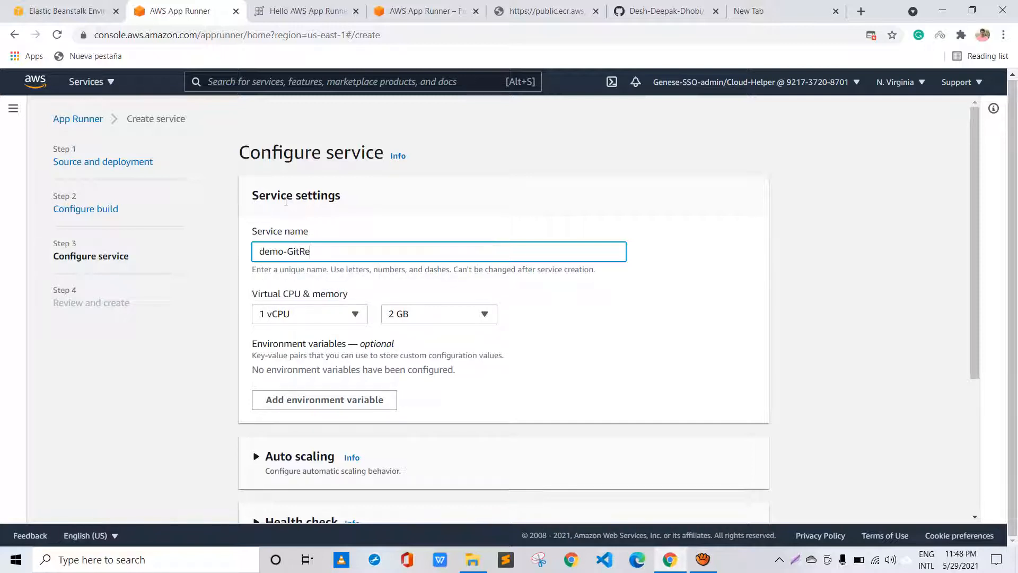
{"action": "type", "text": "po-App"}
{"action": "left_click", "coordinate": [276, 314]}
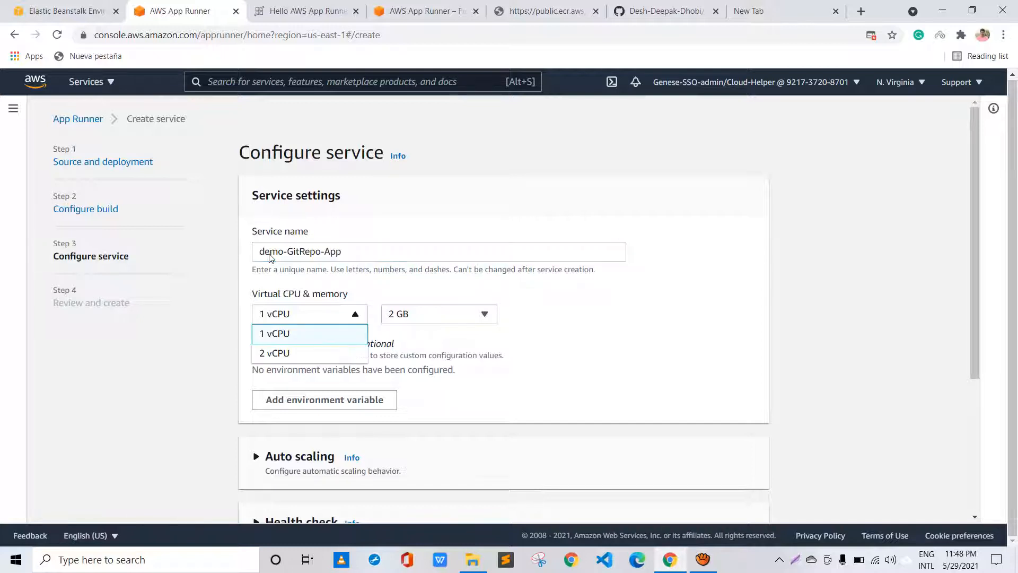
{"action": "left_click", "coordinate": [276, 333]}
{"action": "scroll", "coordinate": [342, 272], "scroll_direction": "down", "scroll_amount": 4}
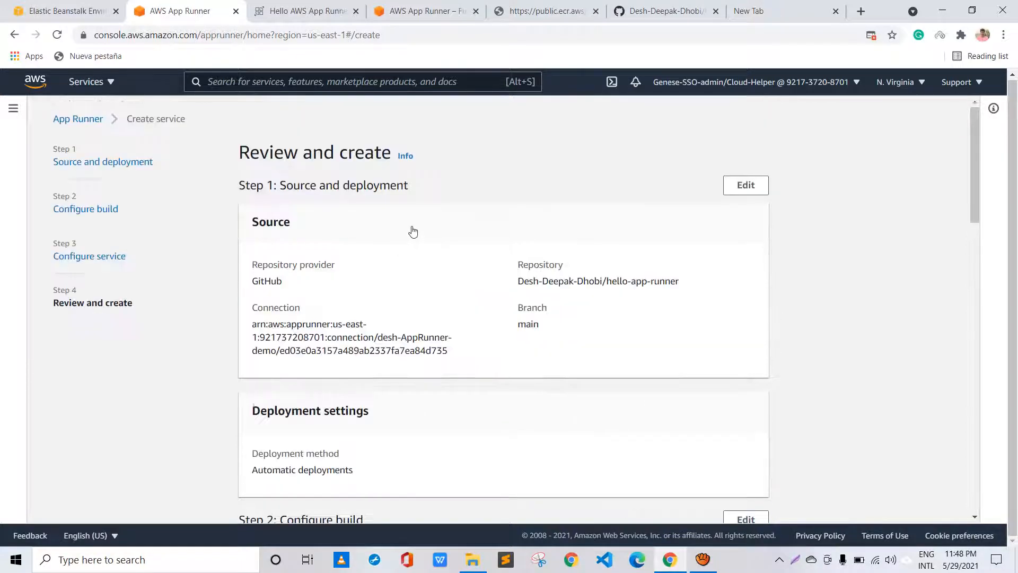
Review the summary of source, build and service settings, and create and deploy the service
{"action": "scroll", "coordinate": [413, 222], "scroll_direction": "down", "scroll_amount": 15}
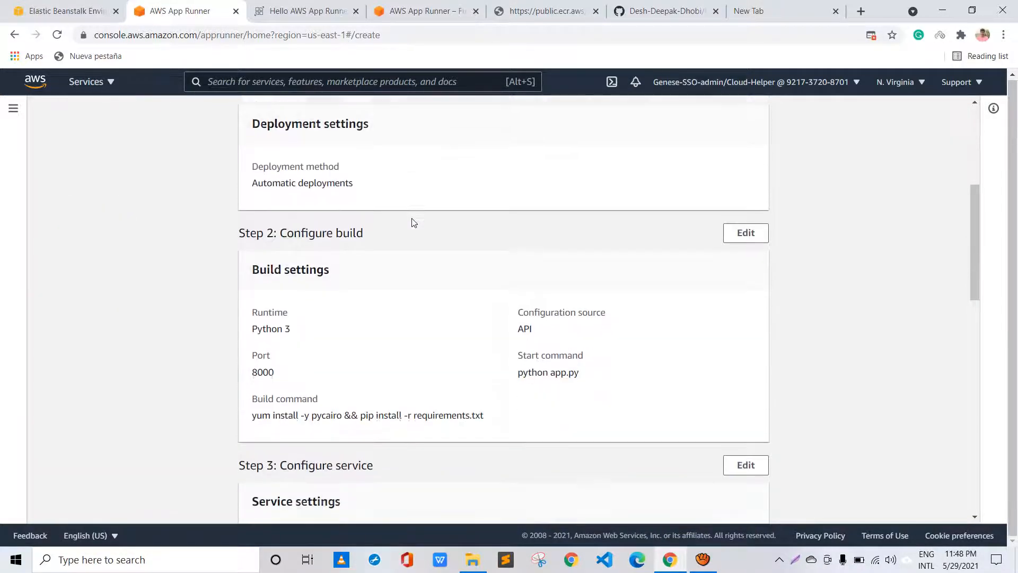
{"action": "scroll", "coordinate": [413, 222], "scroll_direction": "down", "scroll_amount": 5}
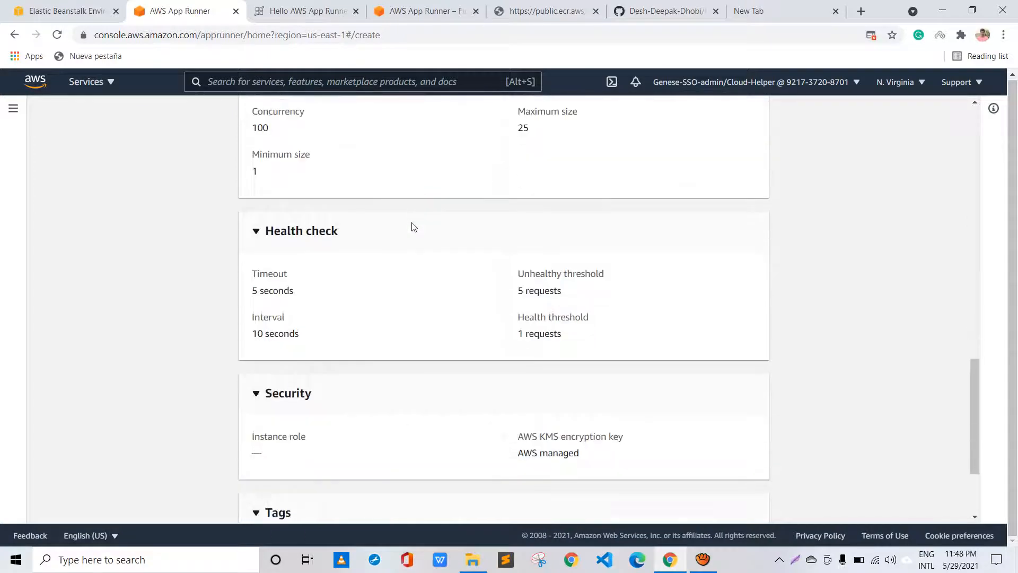
{"action": "scroll", "coordinate": [413, 228], "scroll_direction": "up", "scroll_amount": 20}
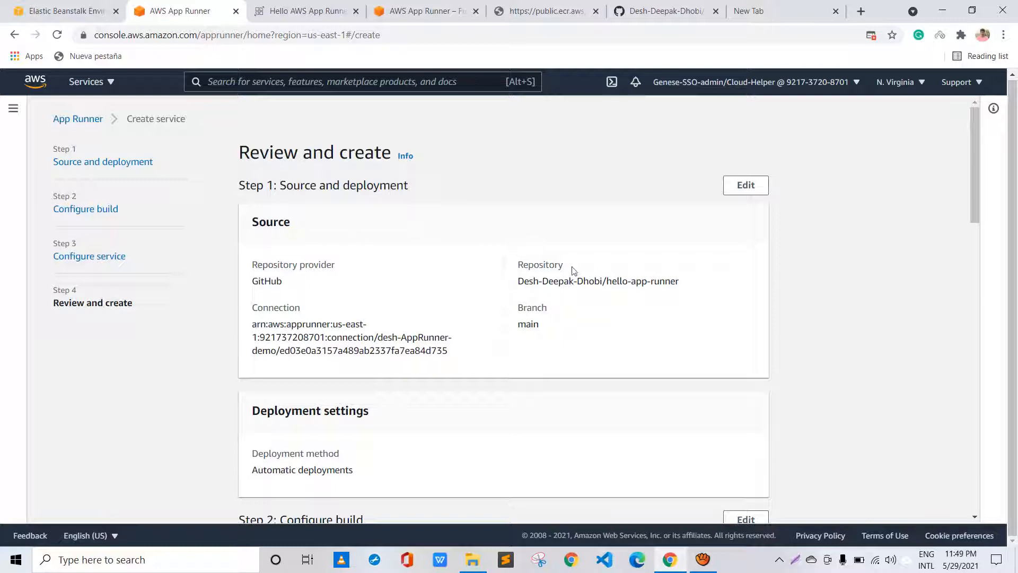
{"action": "scroll", "coordinate": [659, 252], "scroll_direction": "down", "scroll_amount": 1}
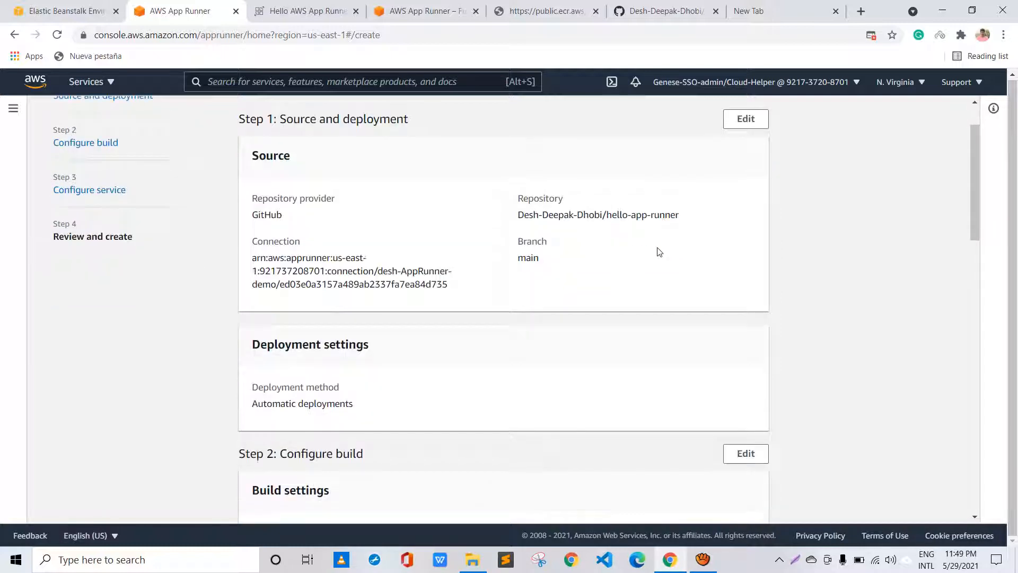
{"action": "scroll", "coordinate": [659, 252], "scroll_direction": "down", "scroll_amount": 15}
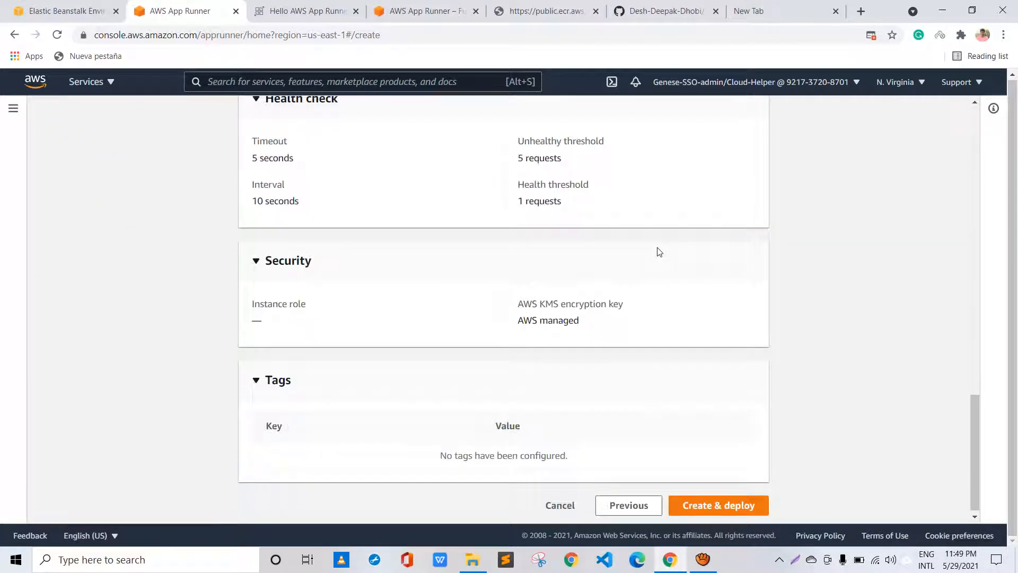
{"action": "scroll", "coordinate": [660, 251], "scroll_direction": "down", "scroll_amount": 1}
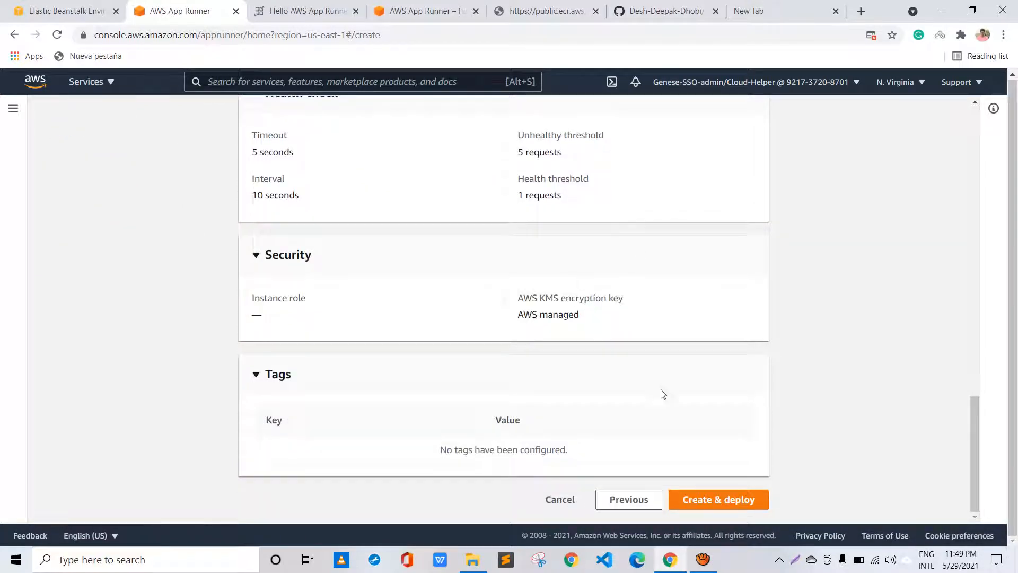
{"action": "left_click", "coordinate": [698, 497]}
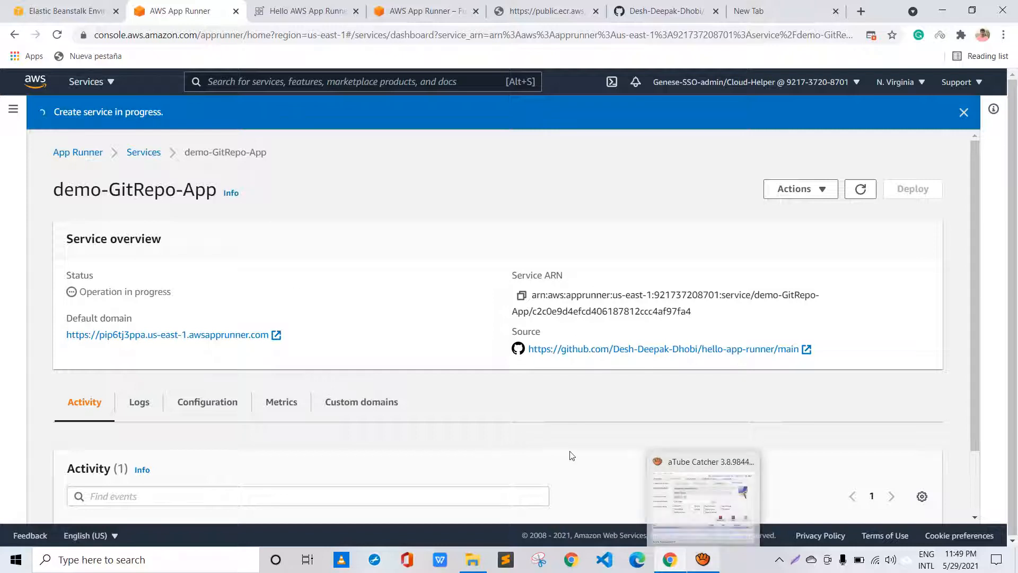
{"action": "left_click", "coordinate": [702, 560]}
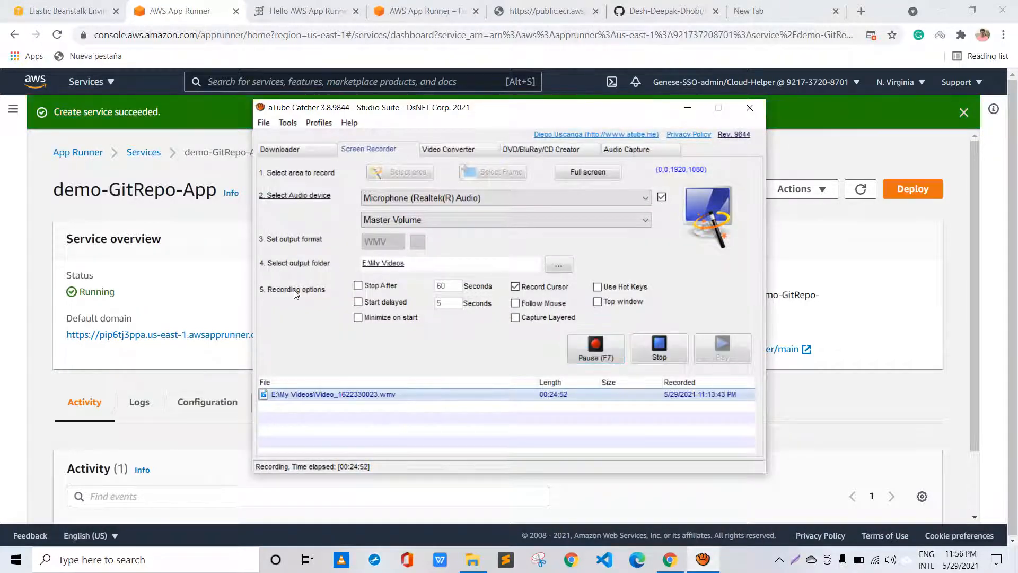
{"action": "left_click", "coordinate": [183, 235]}
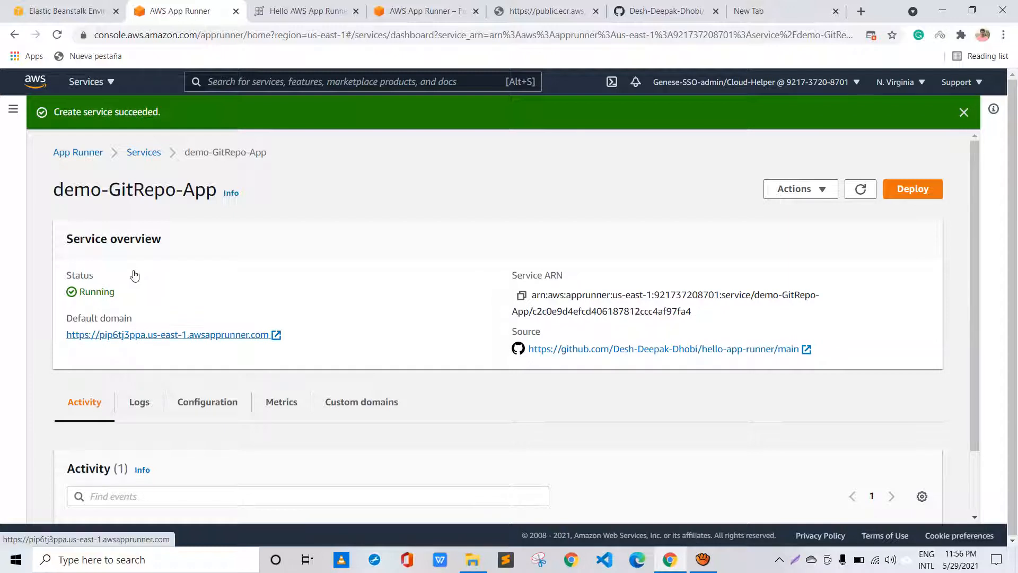
Open demo-GitRepo-App's default domain in a new tab and compare its page with the first service's page
{"action": "right_click", "coordinate": [168, 336]}
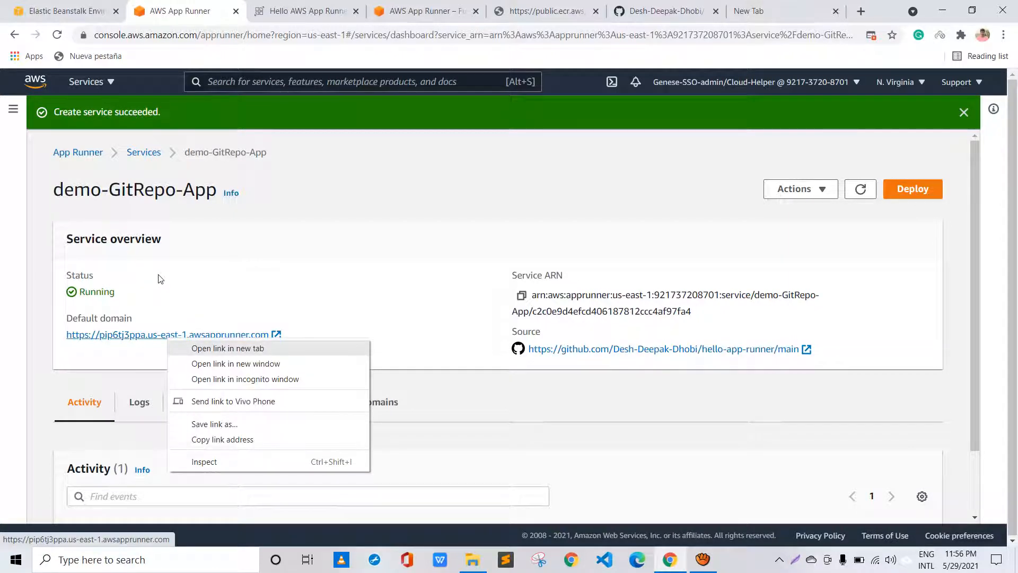
{"action": "left_click", "coordinate": [228, 348]}
{"action": "left_click", "coordinate": [409, 10]}
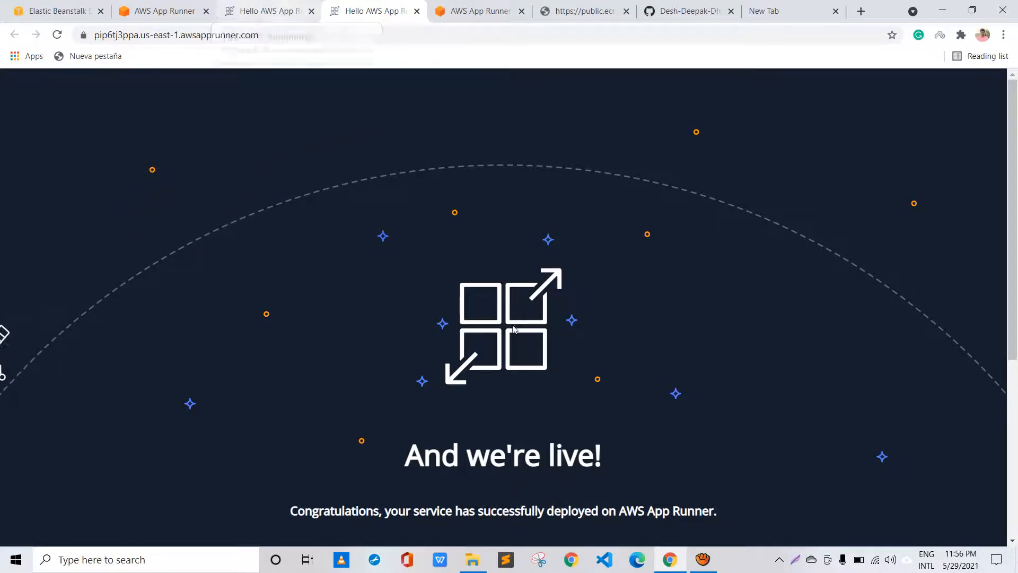
{"action": "left_click", "coordinate": [211, 6]}
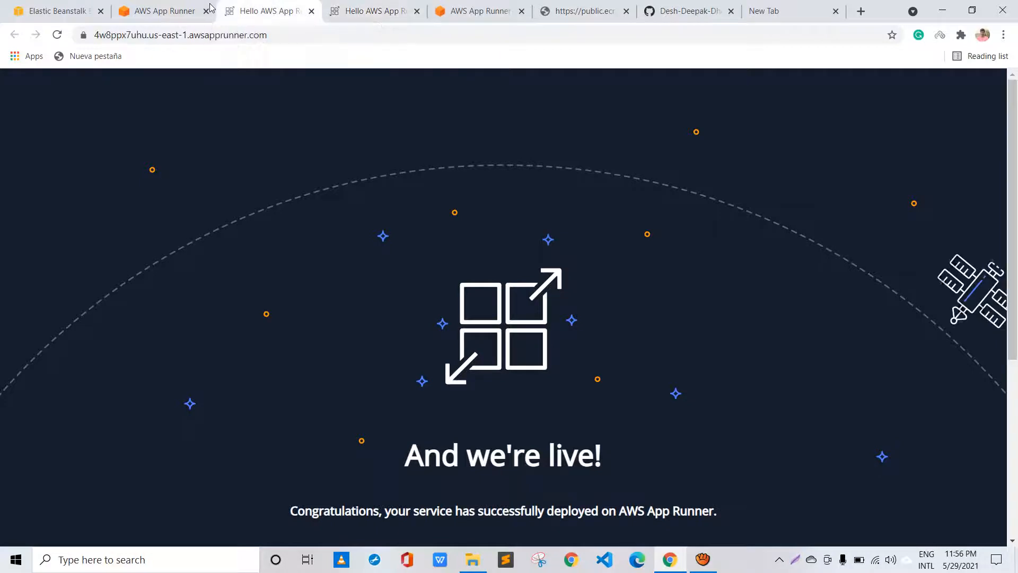
Return to the demo-GitRepo-App service page and display its custom domains section
{"action": "left_click", "coordinate": [143, 5]}
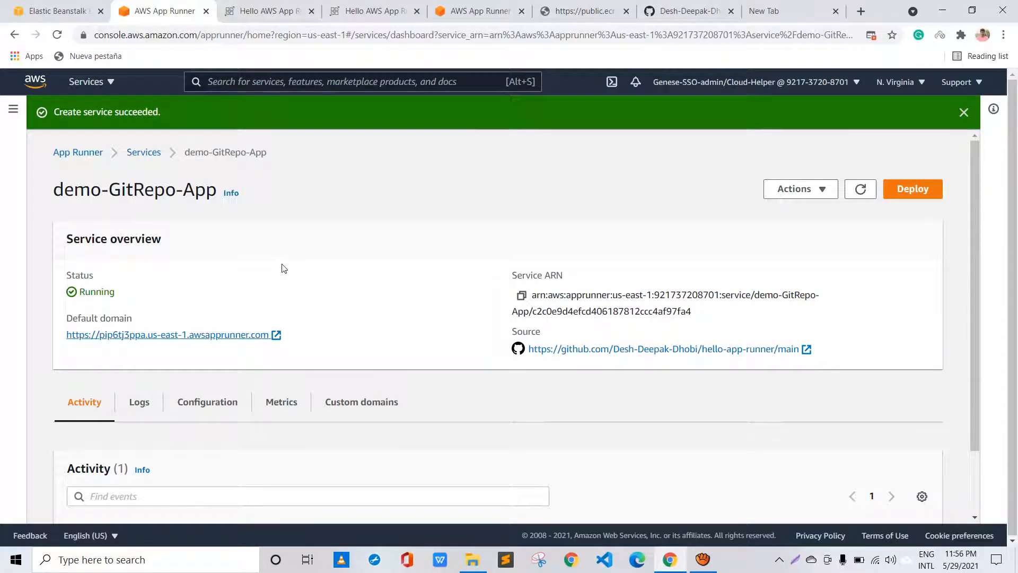
{"action": "scroll", "coordinate": [284, 267], "scroll_direction": "down", "scroll_amount": 1}
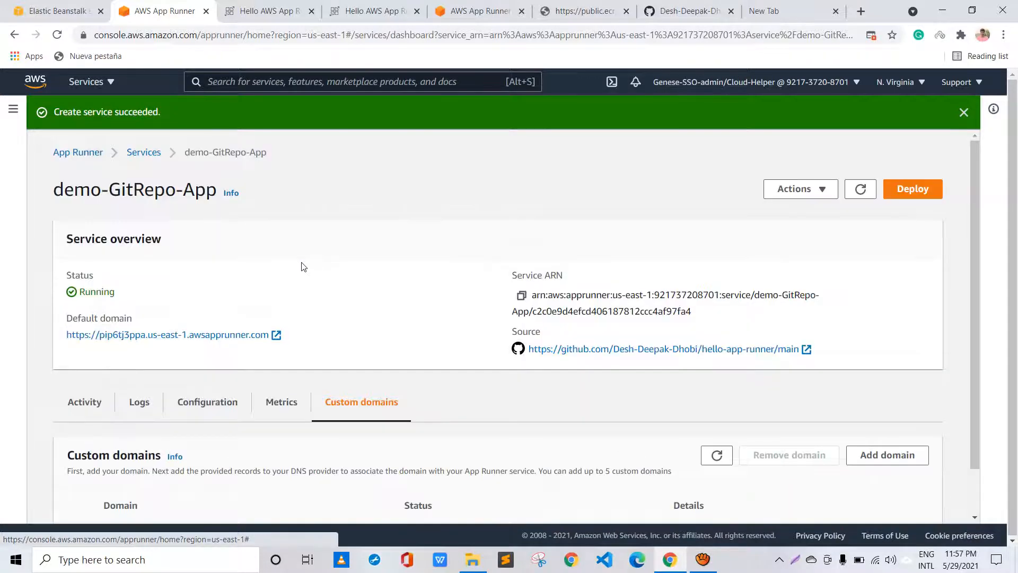
{"action": "scroll", "coordinate": [302, 266], "scroll_direction": "down", "scroll_amount": 2}
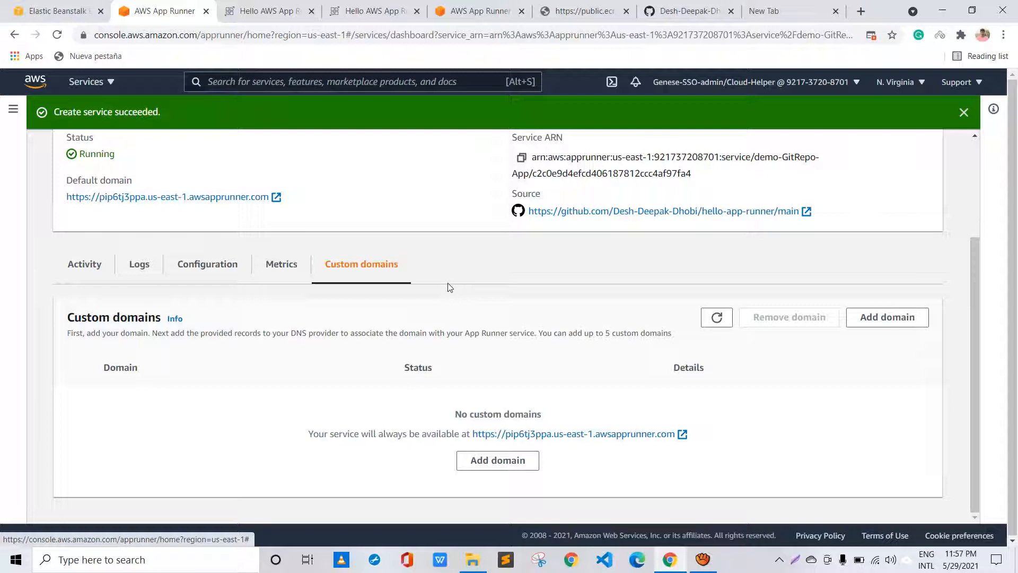
Search AWS for "route53", open Route 53 in a new tab beside App Runner, and list the hosted zones
{"action": "left_click", "coordinate": [244, 71]}
{"action": "type", "text": "route53"}
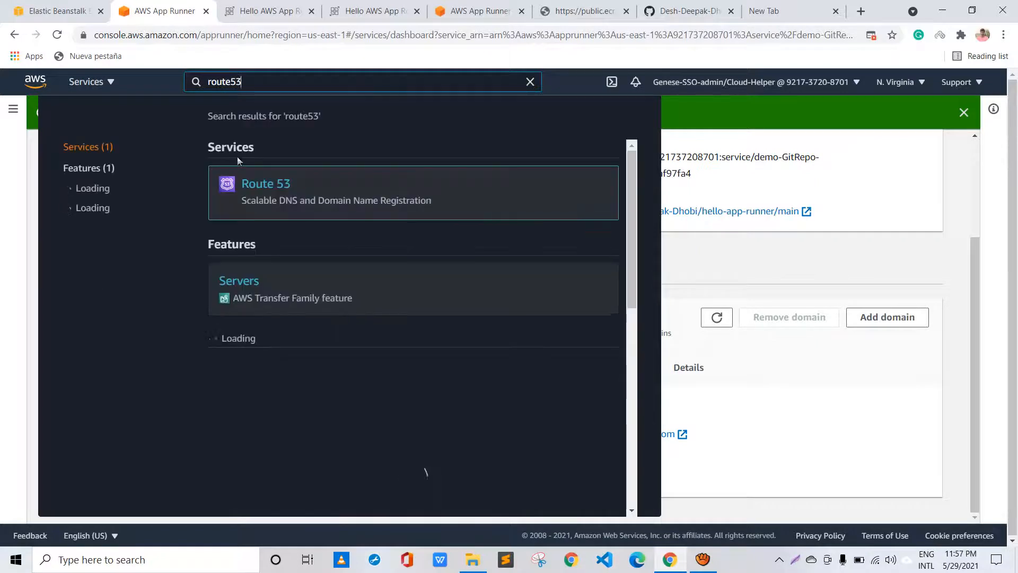
{"action": "right_click", "coordinate": [259, 183]}
{"action": "left_click", "coordinate": [288, 191]}
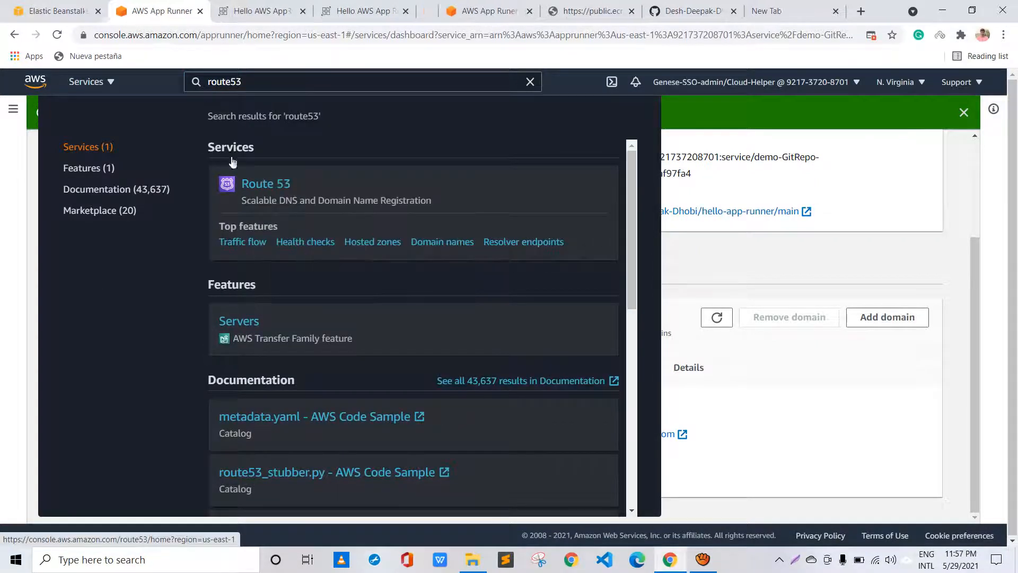
{"action": "left_click_drag", "start_coordinate": [390, 8], "coordinate": [202, 5]}
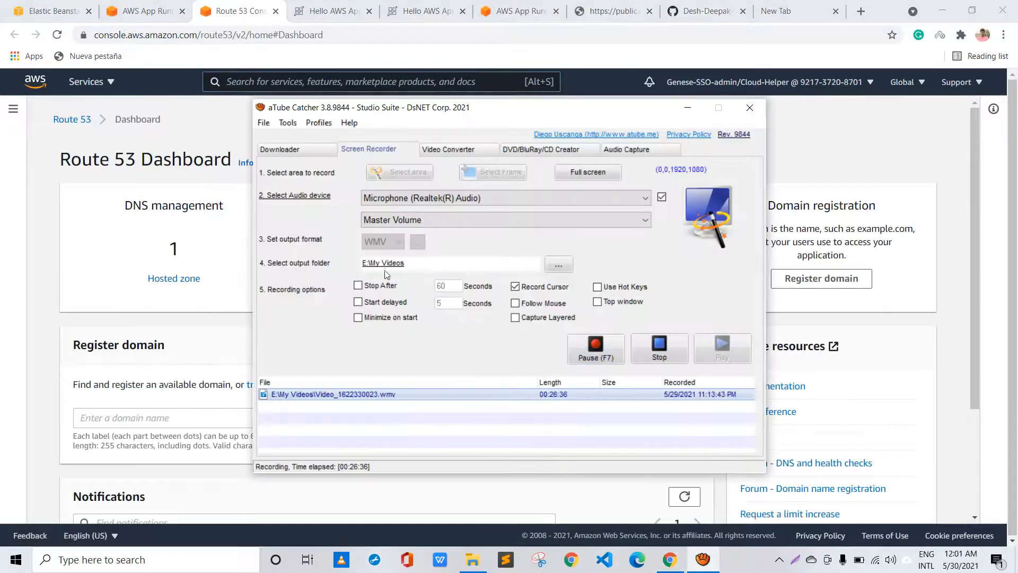
{"action": "left_click", "coordinate": [97, 208]}
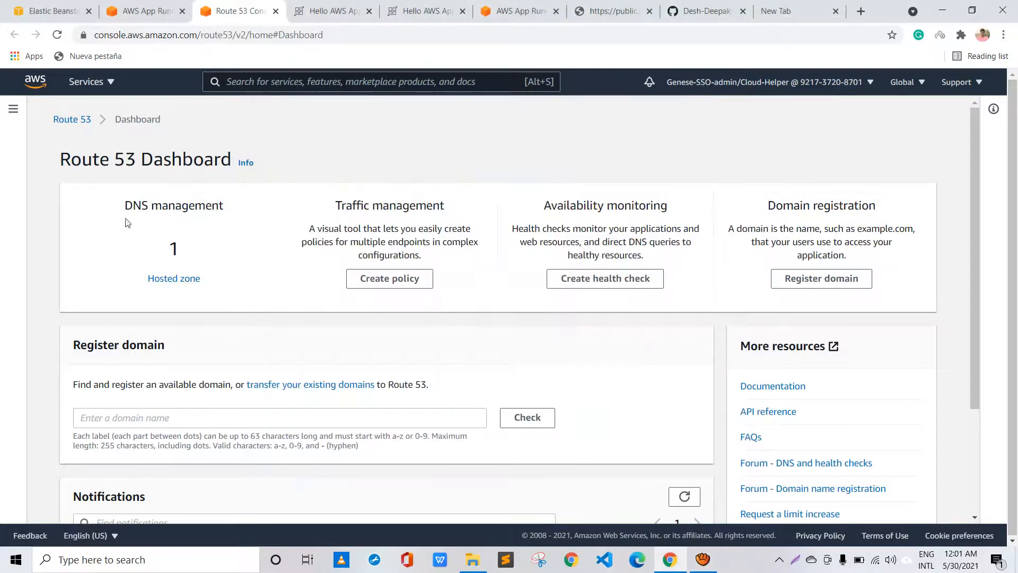
{"action": "left_click", "coordinate": [140, 229]}
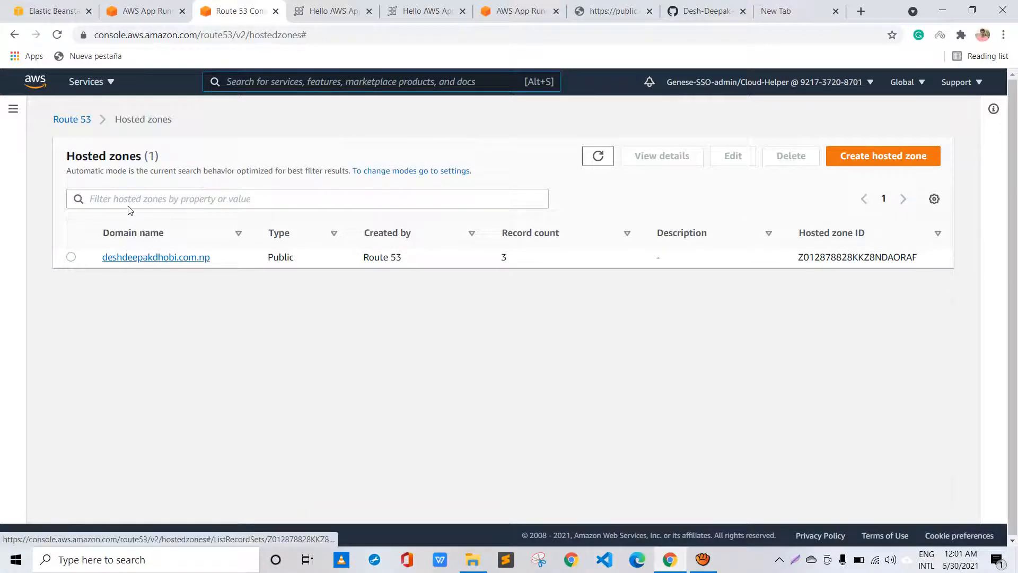
Add the "demo" subdomain of the hosted zone's domain as a custom domain for the demo-GitRepo-App service
{"action": "left_click", "coordinate": [134, 5]}
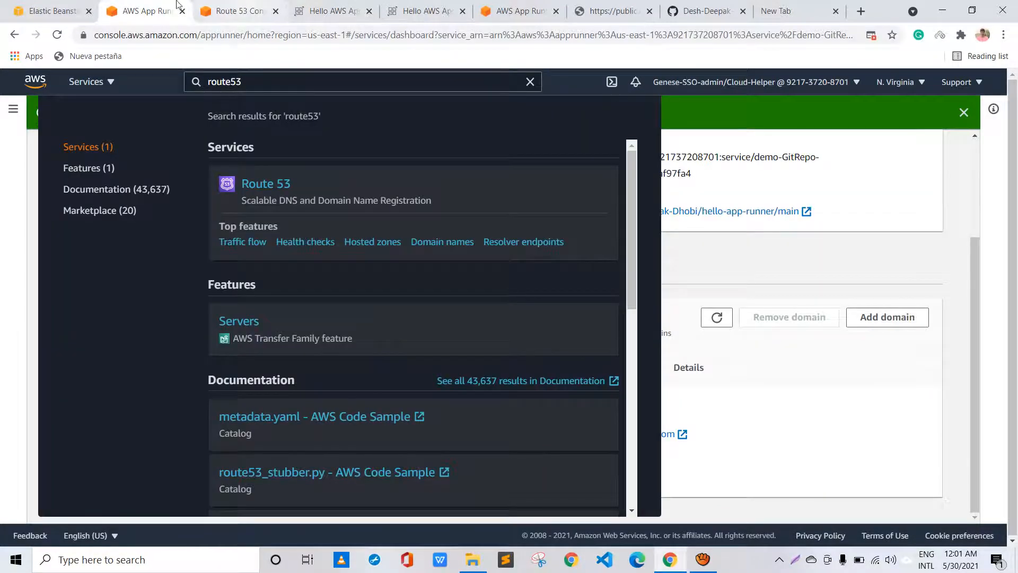
{"action": "left_click", "coordinate": [429, 69]}
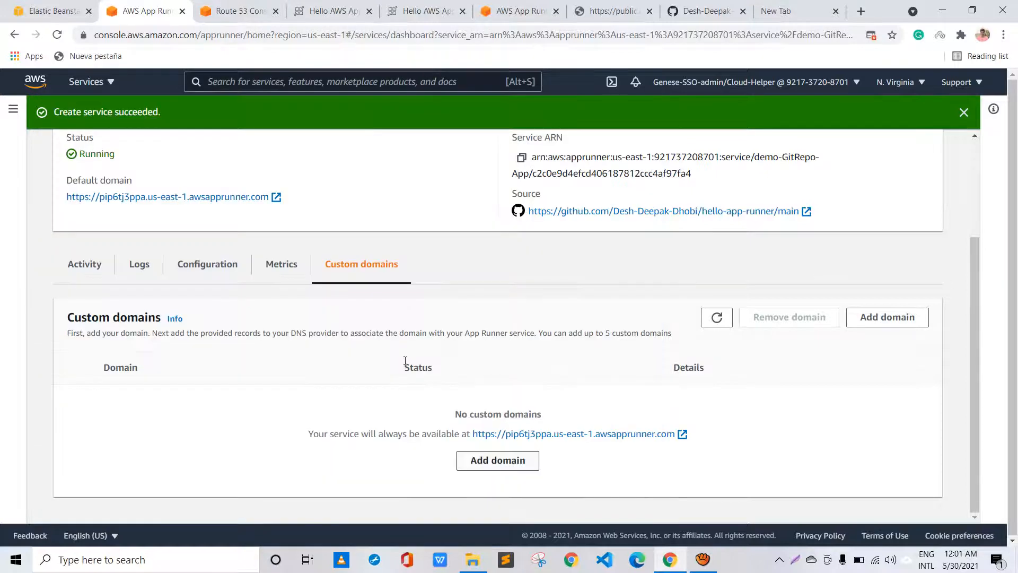
{"action": "left_click", "coordinate": [496, 460]}
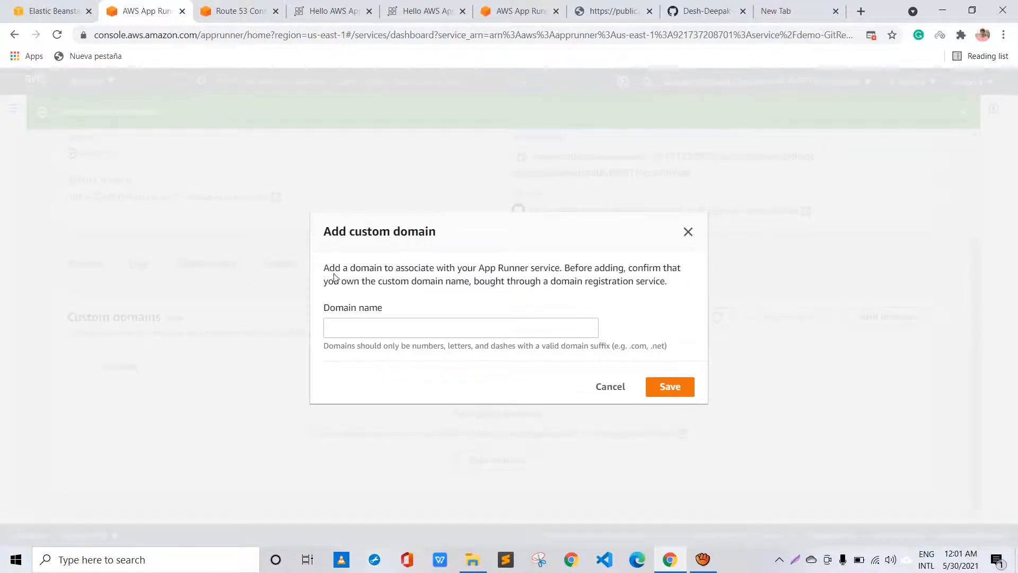
{"action": "type", "text": "demo"}
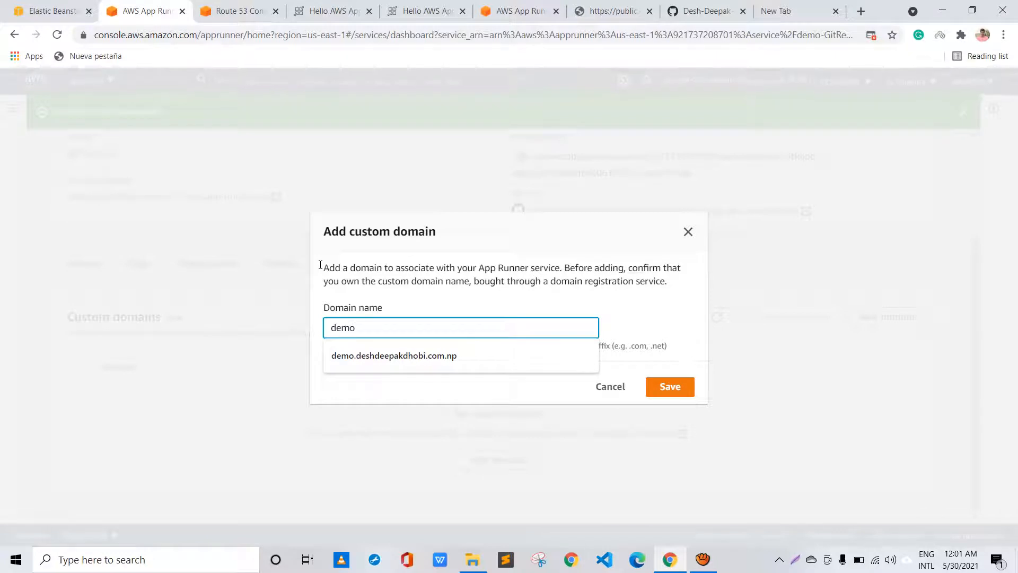
{"action": "key", "text": "Down"}
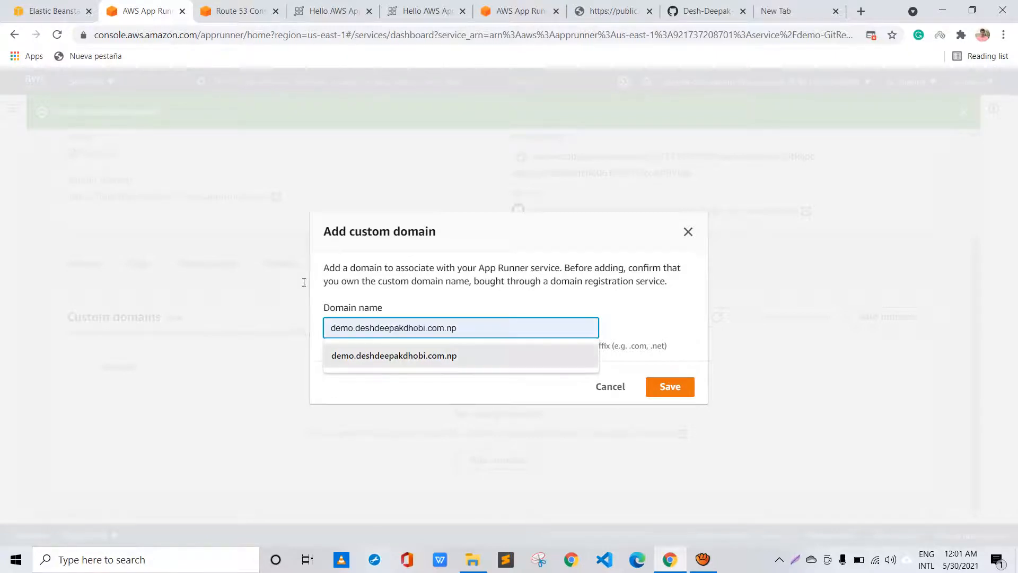
{"action": "key", "text": "Return"}
{"action": "key", "text": "Return"}
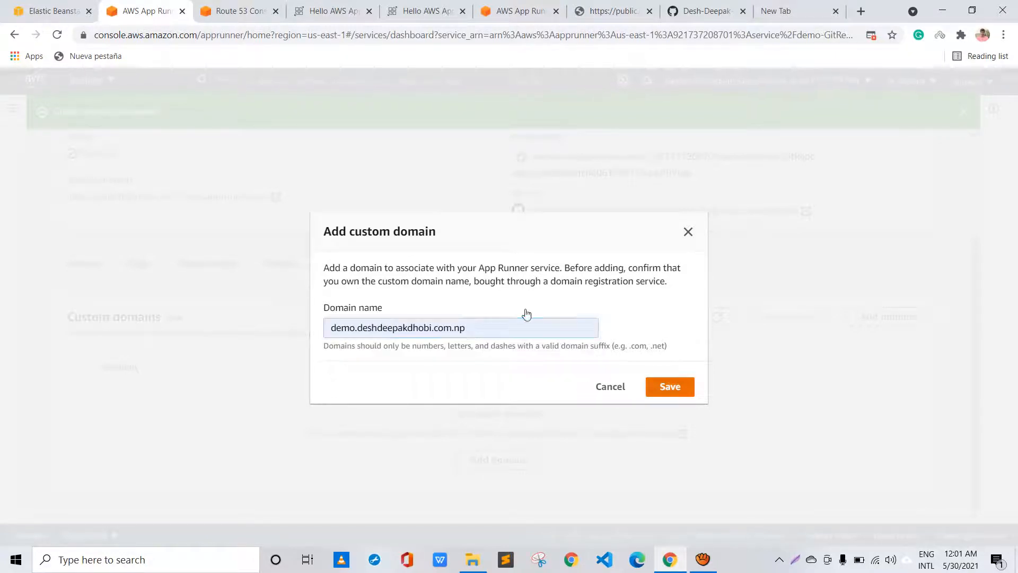
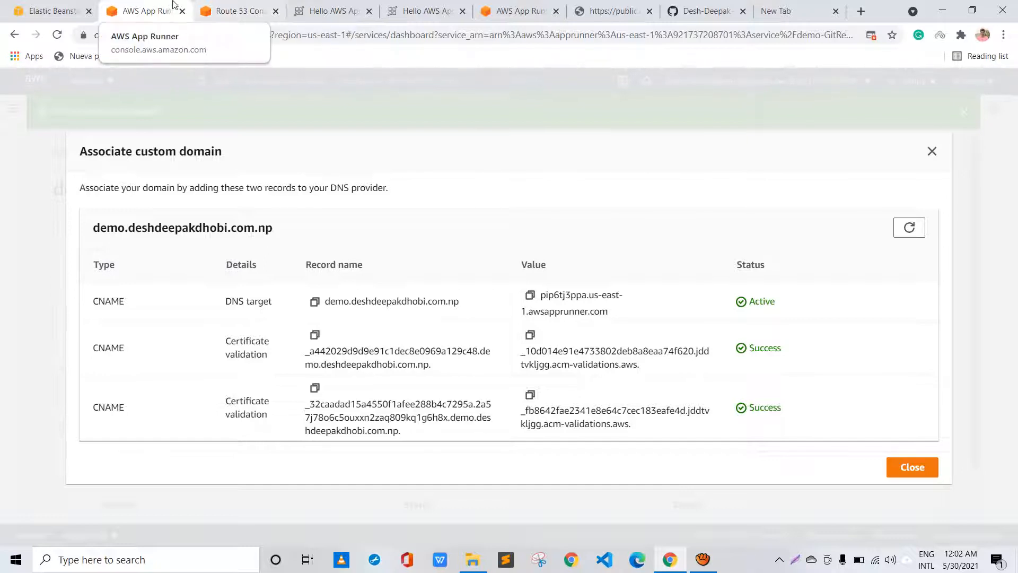
Open the domain's public hosted zone in Route 53 and begin creating a record
{"action": "left_click", "coordinate": [223, 11]}
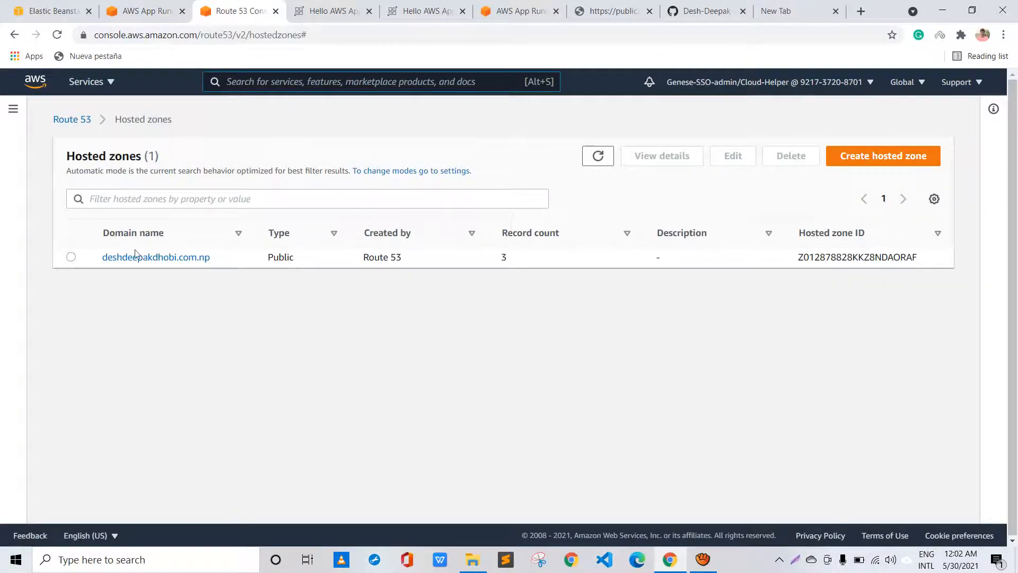
{"action": "left_click", "coordinate": [150, 258]}
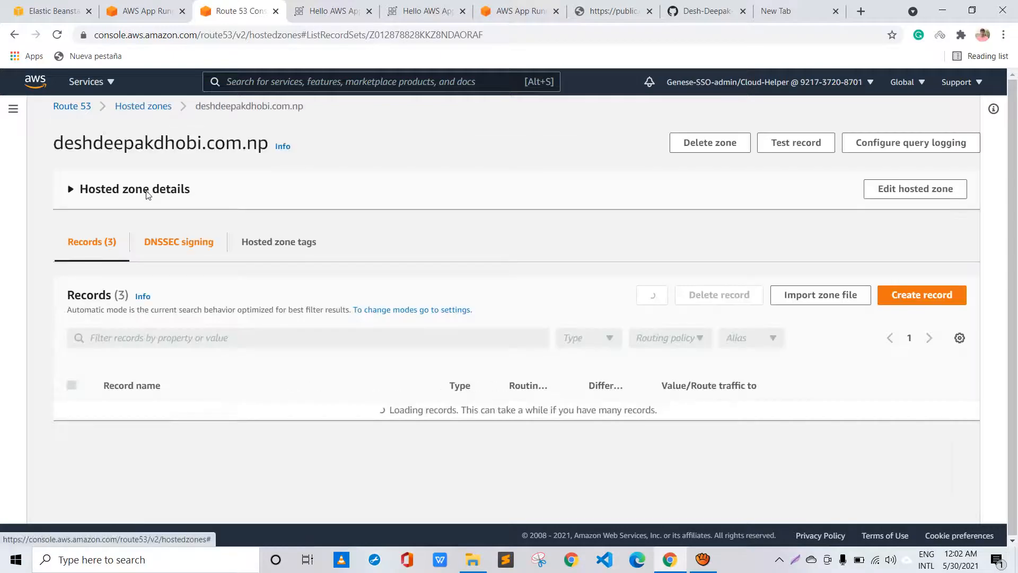
{"action": "left_click", "coordinate": [922, 294]}
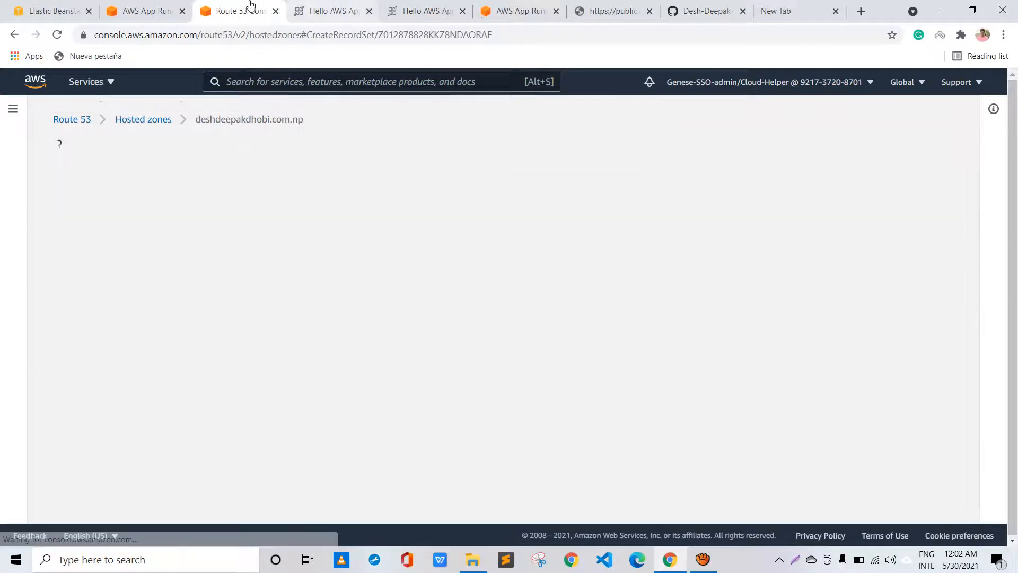
Copy the DNS target's record name from App Runner and name the new Route 53 record "demo", without the domain suffix
{"action": "left_click", "coordinate": [143, 6]}
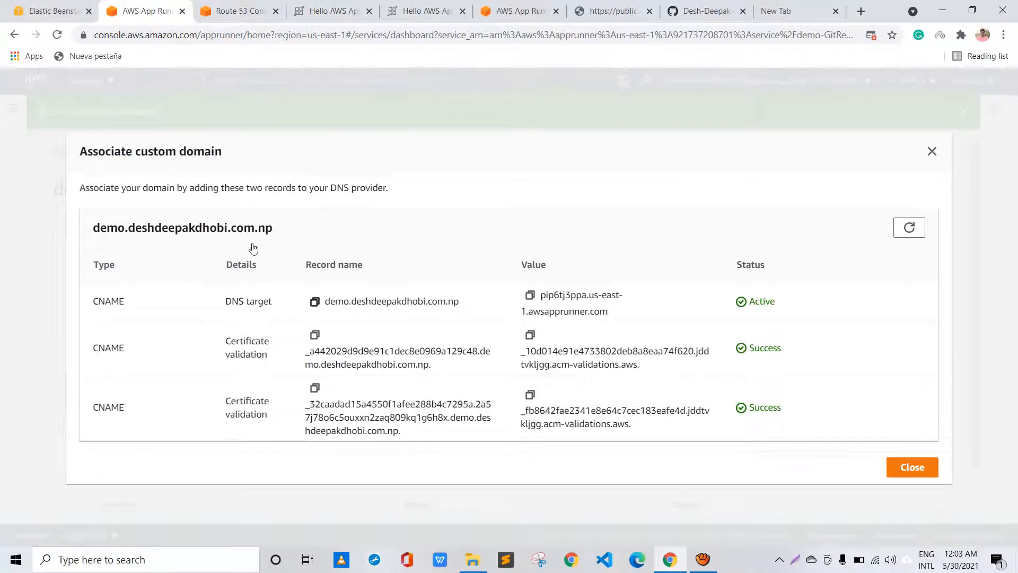
{"action": "left_click", "coordinate": [315, 301]}
{"action": "left_click", "coordinate": [197, 5]}
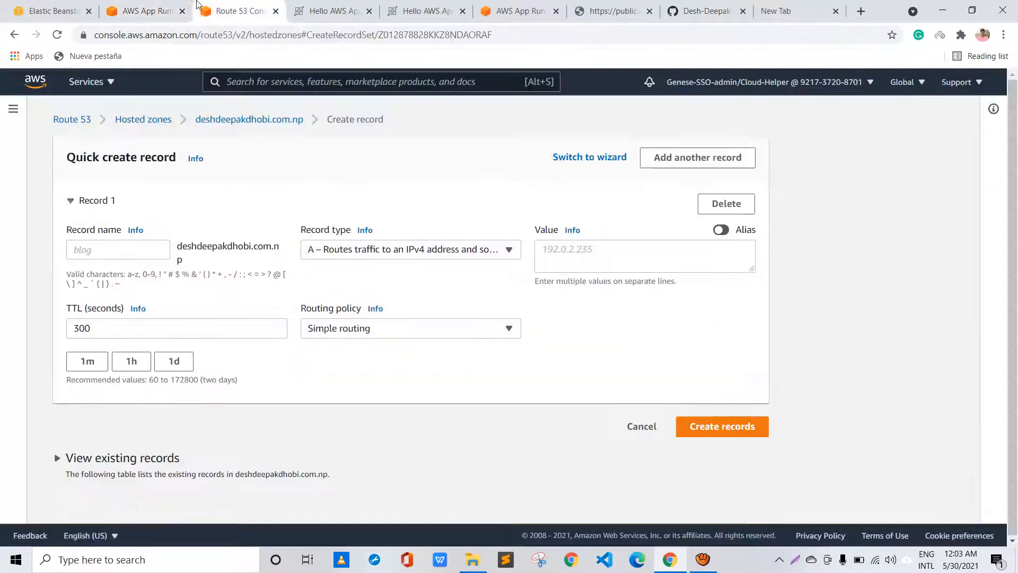
{"action": "left_click", "coordinate": [114, 249]}
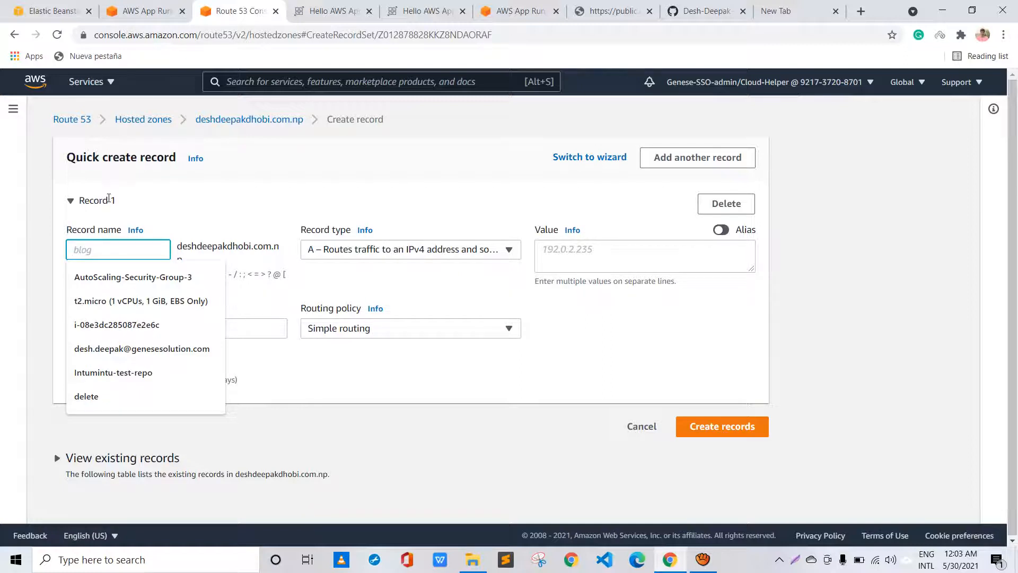
{"action": "key", "text": "ctrl+v"}
{"action": "key", "text": "BackSpace"}
{"action": "key", "text": "BackSpace"}
{"action": "key", "text": "BackSpace"}
{"action": "key", "text": "BackSpace"}
{"action": "key", "text": "BackSpace"}
{"action": "key", "text": "BackSpace"}
{"action": "key", "text": "BackSpace"}
{"action": "key", "text": "BackSpace"}
{"action": "key", "text": "BackSpace"}
{"action": "key", "text": "BackSpace"}
{"action": "key", "text": "BackSpace"}
{"action": "key", "text": "BackSpace"}
{"action": "key", "text": "BackSpace"}
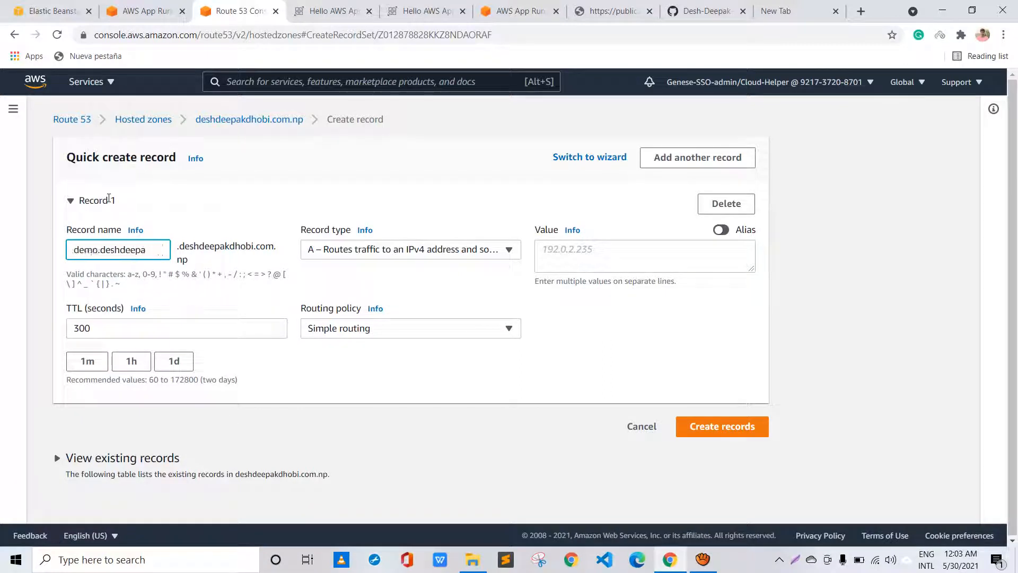
{"action": "key", "text": "BackSpace"}
{"action": "key", "text": "BackSpace"}
{"action": "key", "text": "BackSpace"}
{"action": "key", "text": "BackSpace"}
{"action": "key", "text": "BackSpace"}
{"action": "key", "text": "BackSpace"}
{"action": "key", "text": "BackSpace"}
{"action": "key", "text": "BackSpace"}
{"action": "key", "text": "BackSpace"}
{"action": "key", "text": "BackSpace"}
Set the record type to CNAME, paste the DNS target value pip6tj3ppa.us-east-1.awsapprunner.com from App Runner, and create the record
{"action": "left_click", "coordinate": [403, 249]}
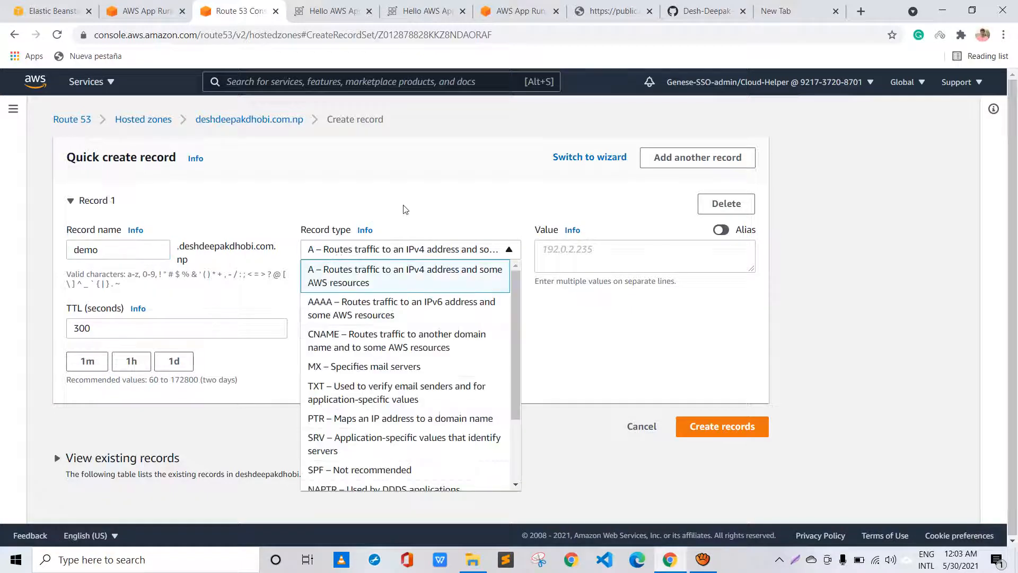
{"action": "key", "text": "Return"}
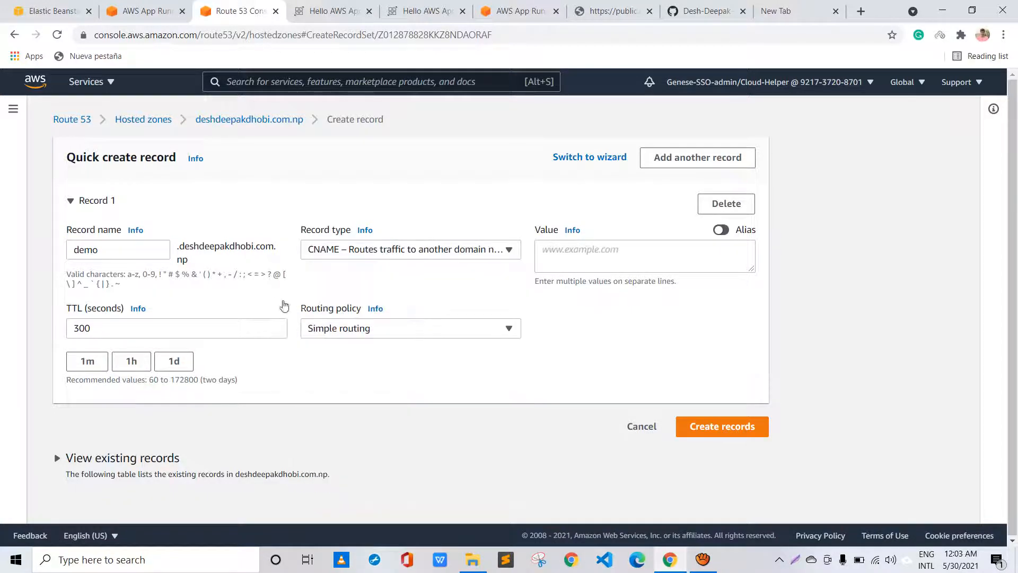
{"action": "left_click", "coordinate": [142, 11]}
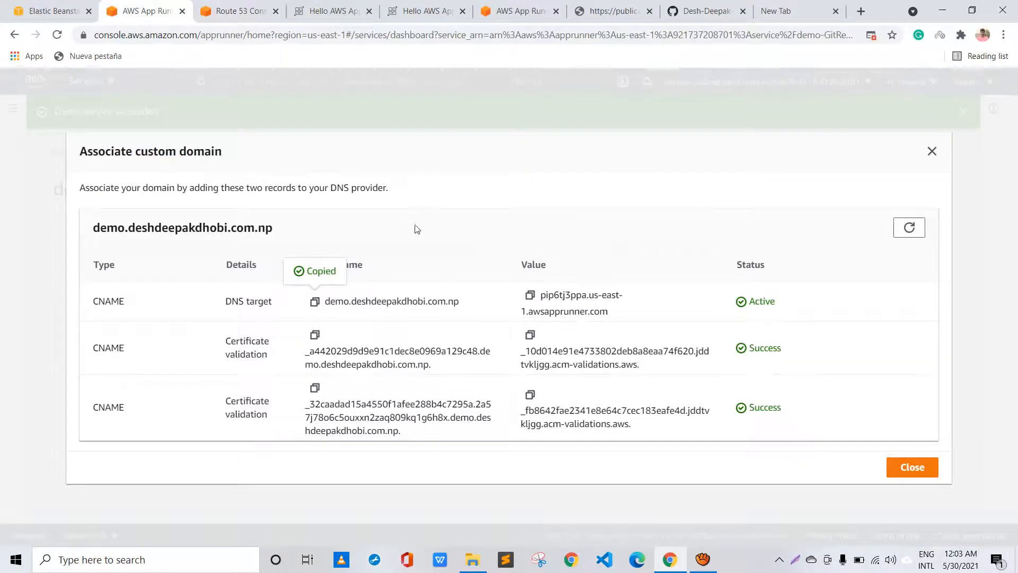
{"action": "left_click", "coordinate": [530, 294]}
{"action": "left_click", "coordinate": [223, 7]}
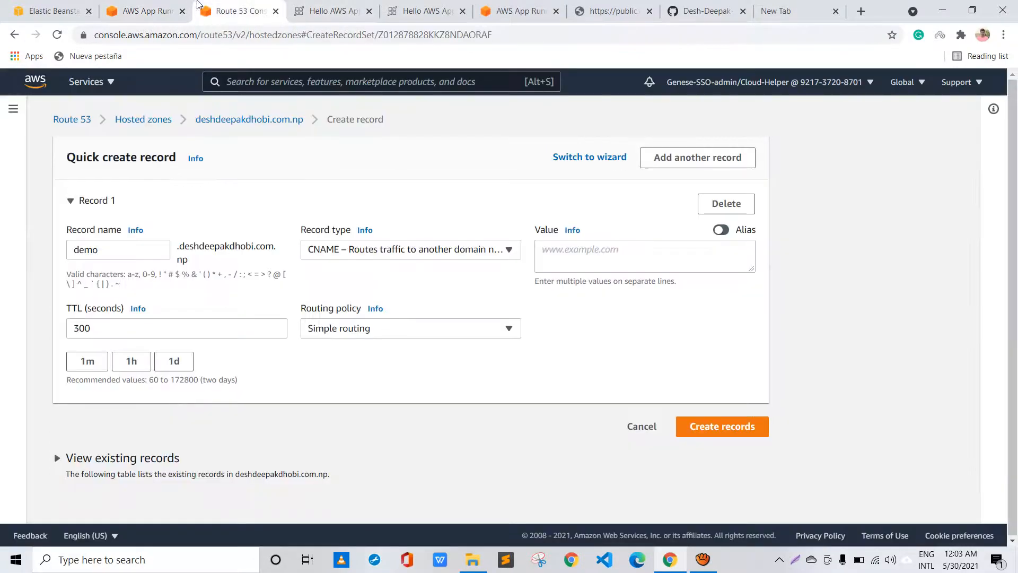
{"action": "left_click", "coordinate": [589, 256]}
{"action": "key", "text": "ctrl+v"}
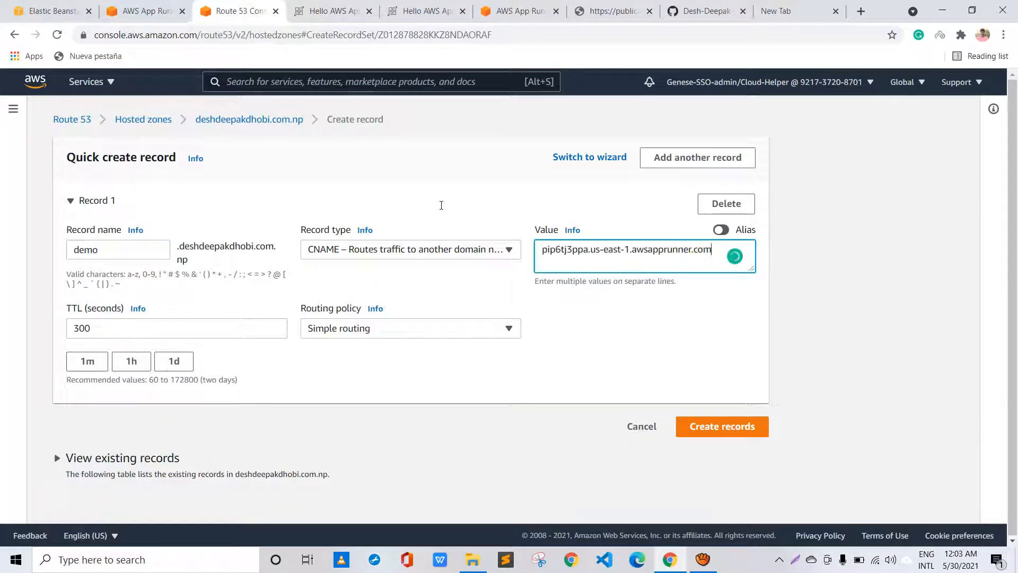
{"action": "left_click", "coordinate": [709, 430]}
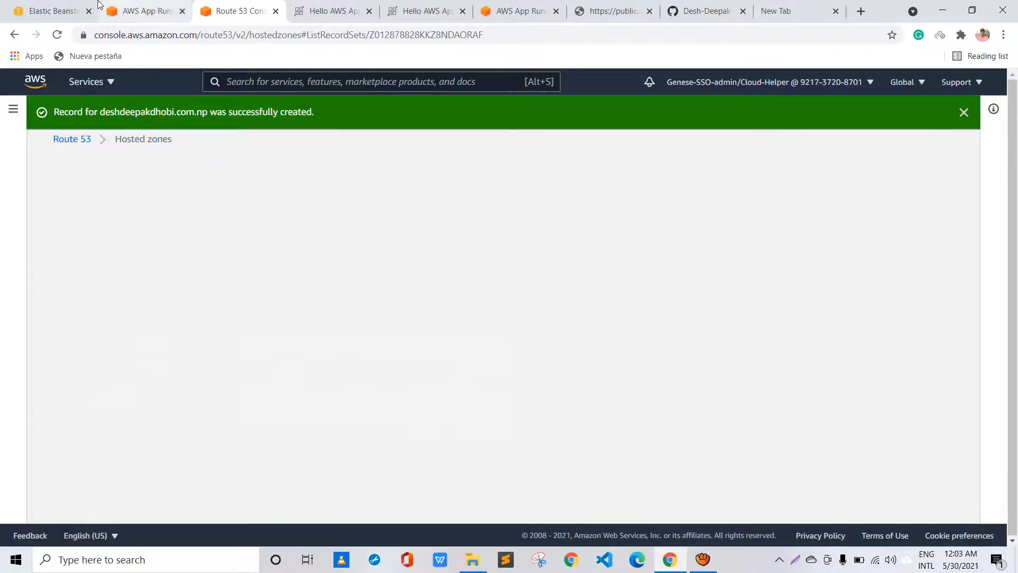
Copy the first certificate validation record name from App Runner and start another record in the Route 53 hosted zone
{"action": "left_click", "coordinate": [99, 5]}
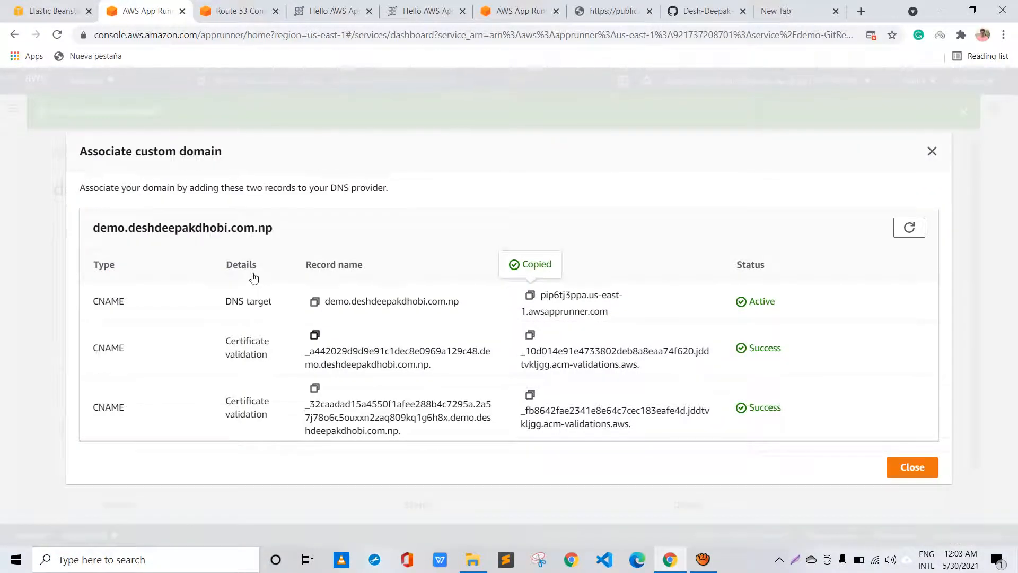
{"action": "left_click", "coordinate": [315, 300]}
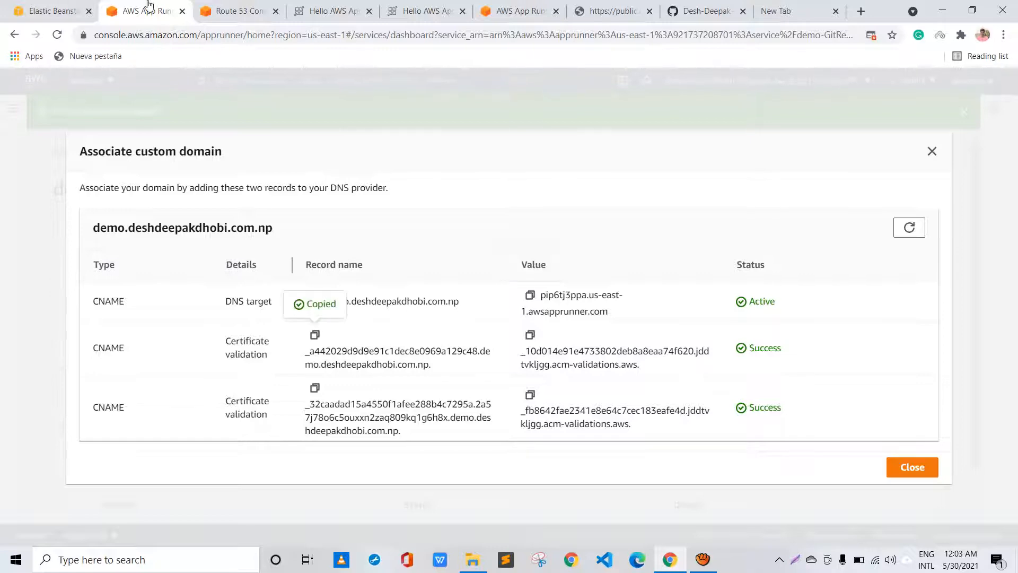
{"action": "left_click", "coordinate": [210, 10]}
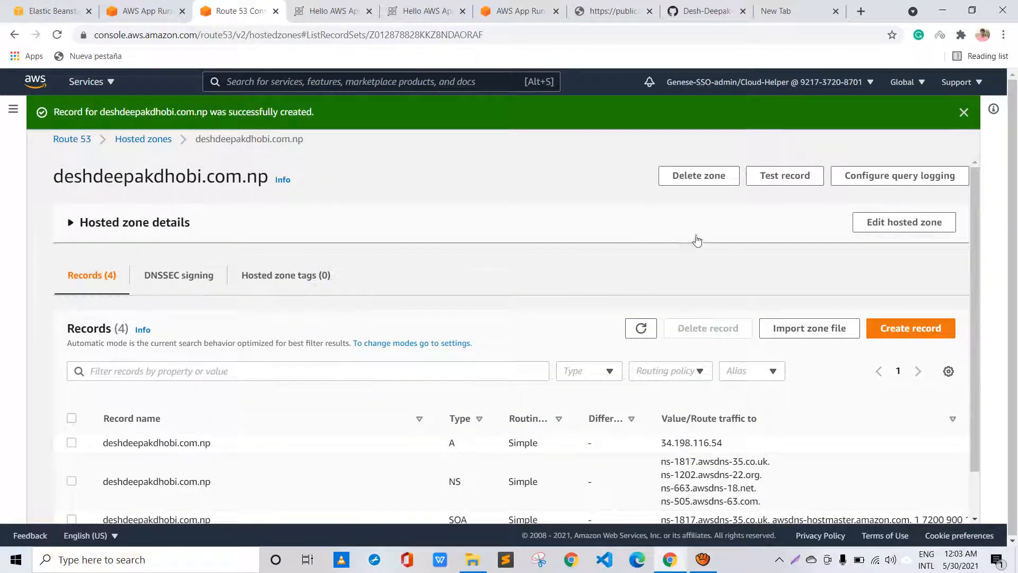
{"action": "left_click", "coordinate": [910, 328]}
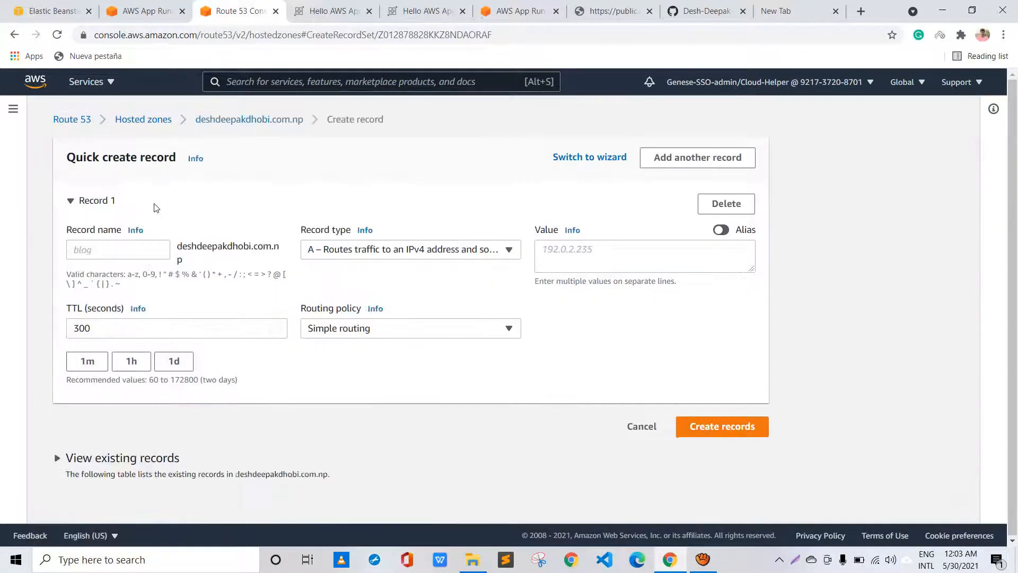
Paste the first certificate validation name as the record name and remove its domain suffix so it ends in "demo"
{"action": "key", "text": "ctrl+v"}
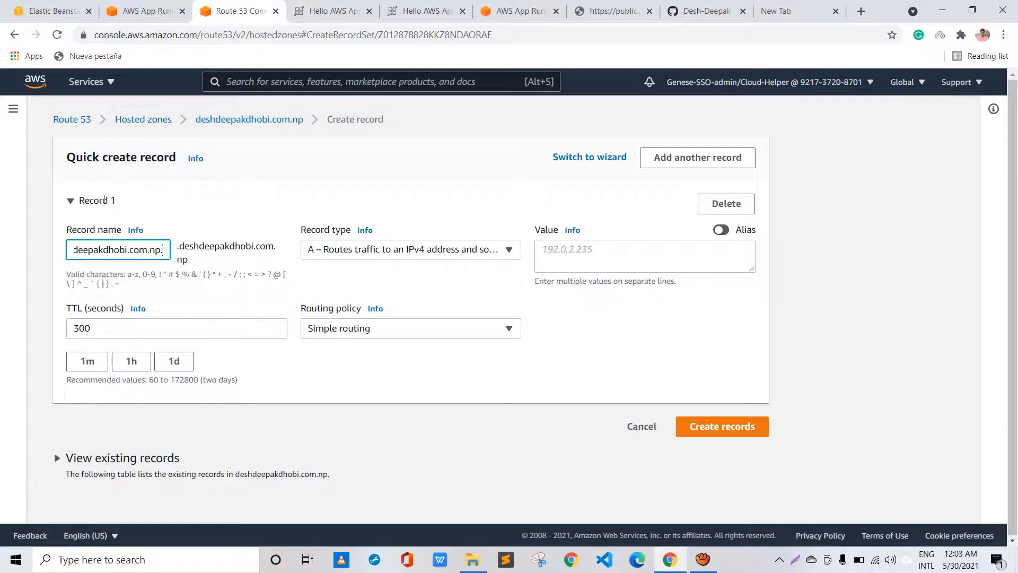
{"action": "key", "text": "BackSpace"}
{"action": "key", "text": "BackSpace"}
{"action": "key", "text": "BackSpace"}
{"action": "key", "text": "BackSpace"}
{"action": "key", "text": "BackSpace"}
{"action": "key", "text": "BackSpace"}
{"action": "key", "text": "BackSpace"}
{"action": "key", "text": "BackSpace"}
{"action": "key", "text": "BackSpace"}
{"action": "key", "text": "BackSpace"}
{"action": "key", "text": "BackSpace"}
{"action": "key", "text": "BackSpace"}
{"action": "key", "text": "BackSpace"}
{"action": "key", "text": "BackSpace"}
{"action": "key", "text": "BackSpace"}
{"action": "key", "text": "BackSpace"}
{"action": "key", "text": "BackSpace"}
{"action": "key", "text": "BackSpace"}
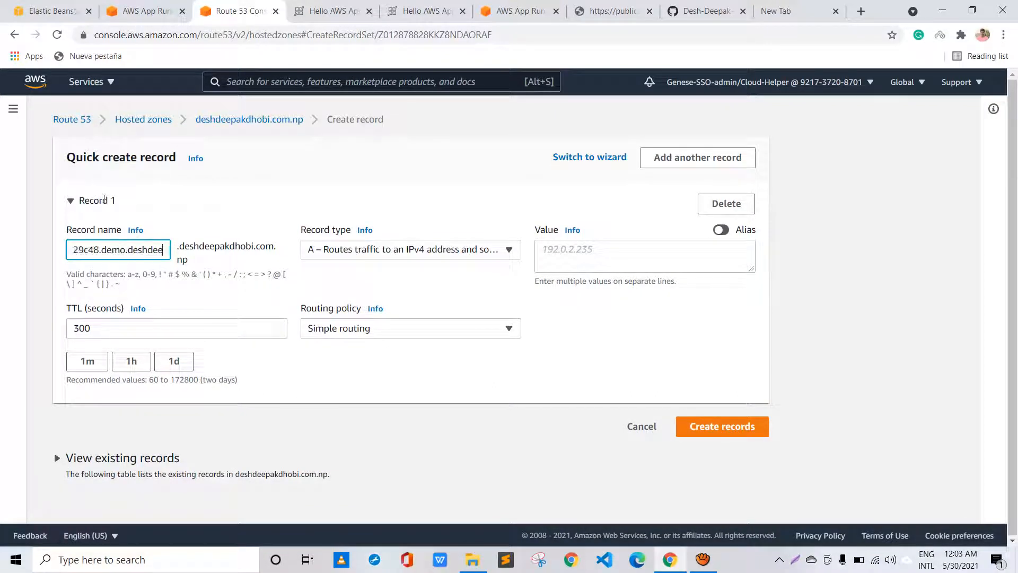
{"action": "key", "text": "BackSpace"}
{"action": "key", "text": "BackSpace"}
{"action": "key", "text": "BackSpace"}
{"action": "key", "text": "BackSpace"}
{"action": "key", "text": "BackSpace"}
{"action": "left_click", "coordinate": [168, 207]}
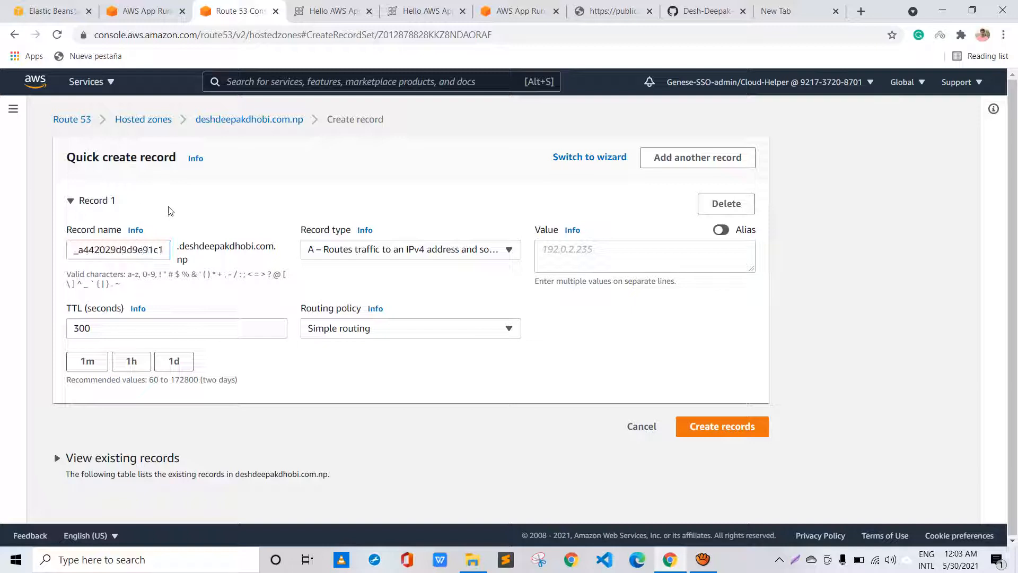
Check the whole first validation record name together with the domain suffix that Route 53 appends
{"action": "left_click_drag", "start_coordinate": [185, 247], "coordinate": [189, 260]}
{"action": "left_click_drag", "start_coordinate": [147, 205], "coordinate": [143, 205]}
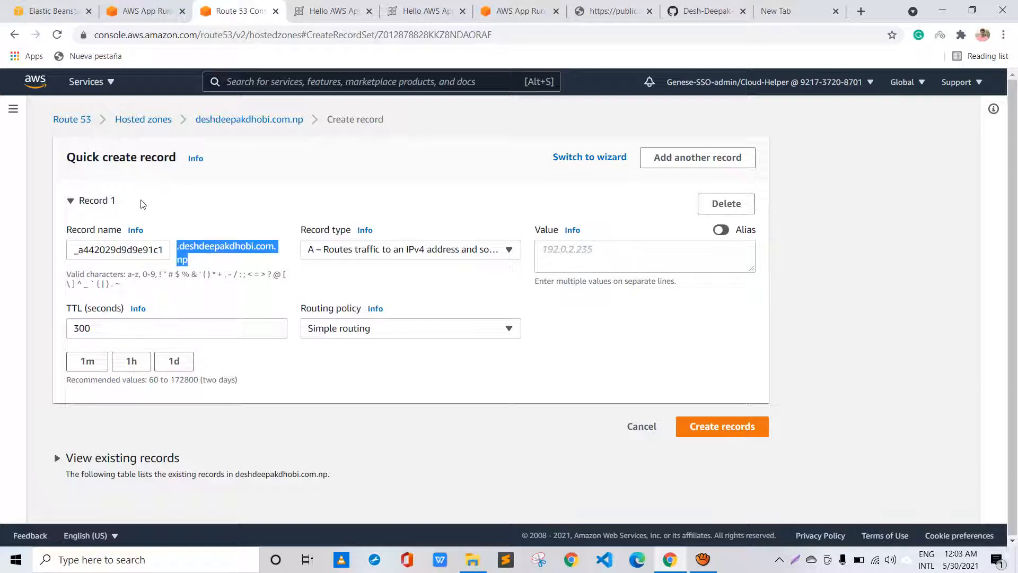
{"action": "left_click", "coordinate": [133, 201]}
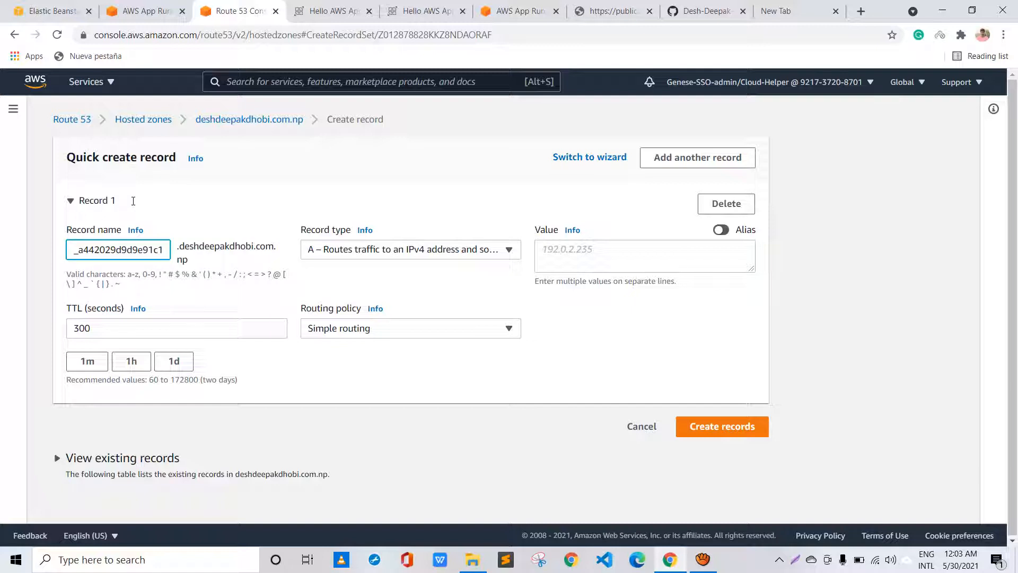
{"action": "key", "text": "Right"}
{"action": "key", "text": "Right"}
{"action": "key", "text": "Right"}
{"action": "key", "text": "Right"}
{"action": "key", "text": "Right"}
{"action": "key", "text": "Right"}
{"action": "key", "text": "Right"}
{"action": "key", "text": "Right"}
{"action": "key", "text": "Right"}
{"action": "key", "text": "Right"}
{"action": "key", "text": "Right"}
{"action": "key", "text": "Right"}
{"action": "key", "text": "Right"}
{"action": "key", "text": "Right"}
{"action": "key", "text": "Right"}
{"action": "key", "text": "Right"}
{"action": "key", "text": "Right"}
{"action": "key", "text": "Right"}
{"action": "key", "text": "Right"}
{"action": "key", "text": "Right"}
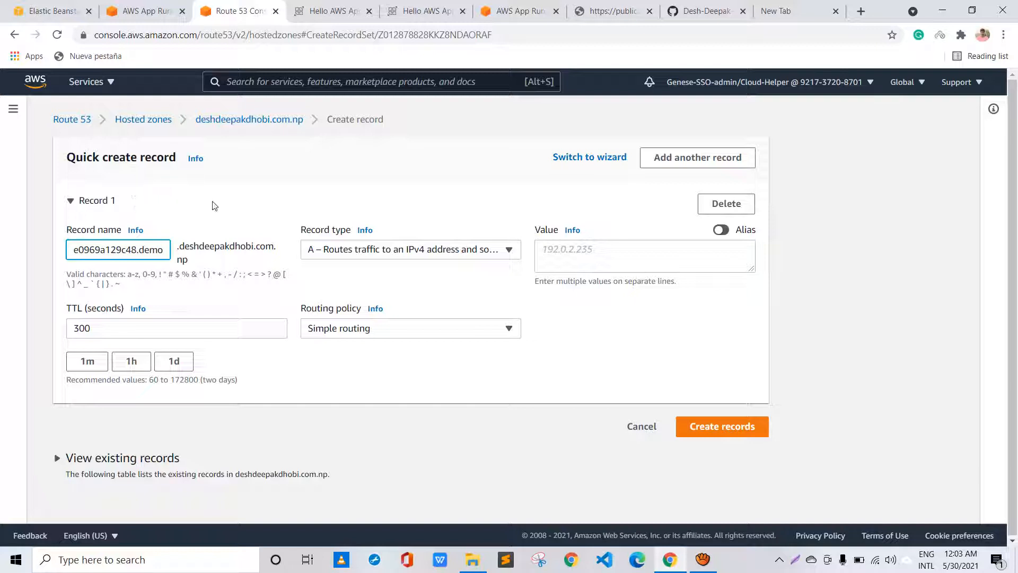
{"action": "left_click_drag", "start_coordinate": [171, 210], "coordinate": [143, 197]}
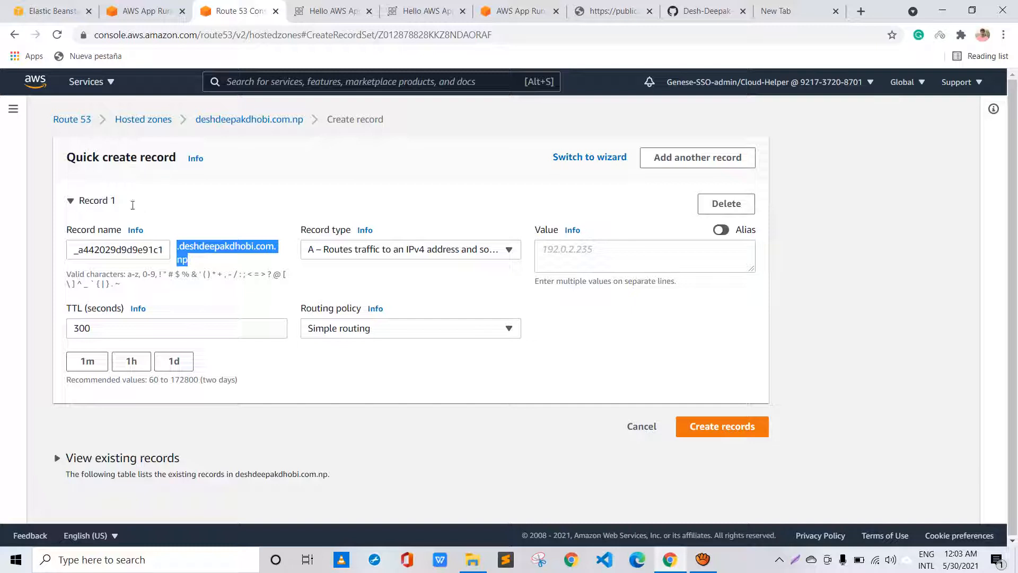
{"action": "left_click", "coordinate": [133, 205]}
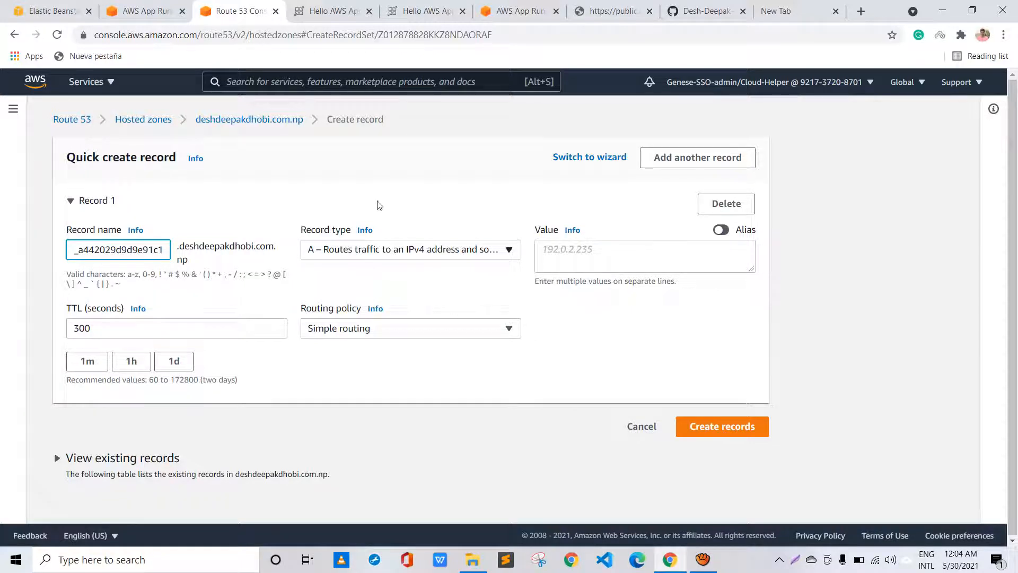
Set the record type to CNAME, paste the first certificate validation value from App Runner, and create the record
{"action": "left_click", "coordinate": [332, 249]}
{"action": "key", "text": "Return"}
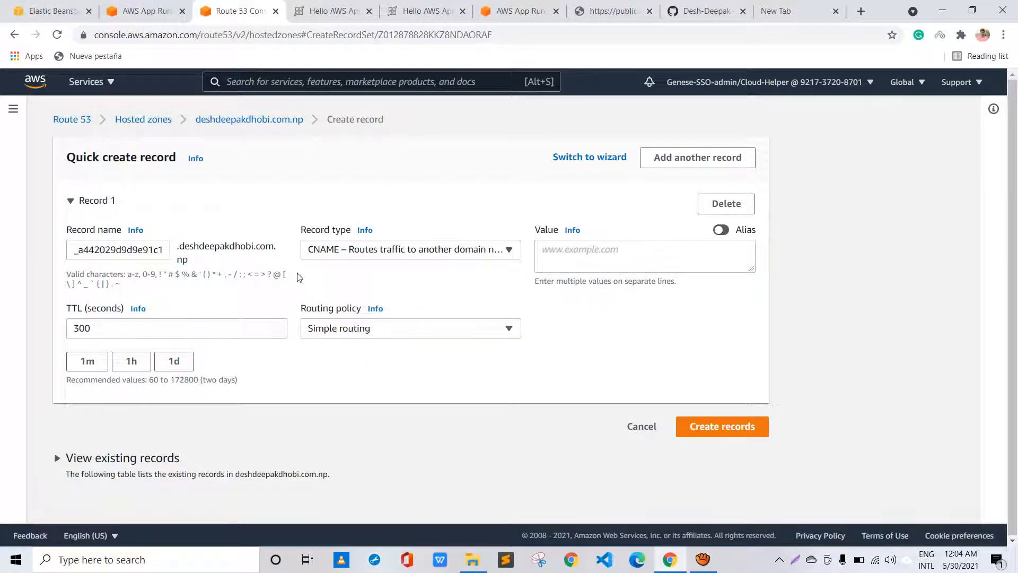
{"action": "left_click", "coordinate": [140, 11]}
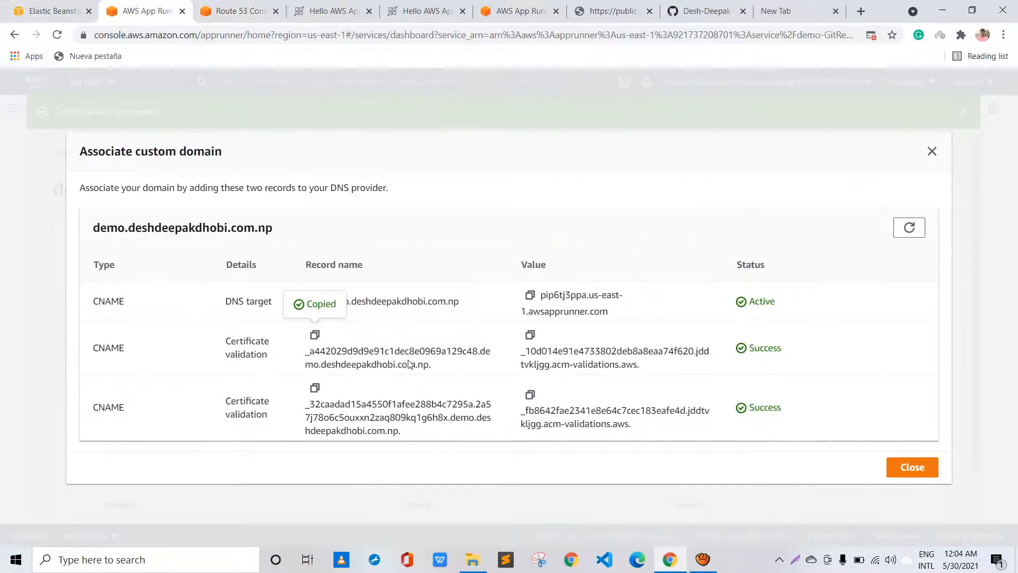
{"action": "left_click", "coordinate": [530, 334]}
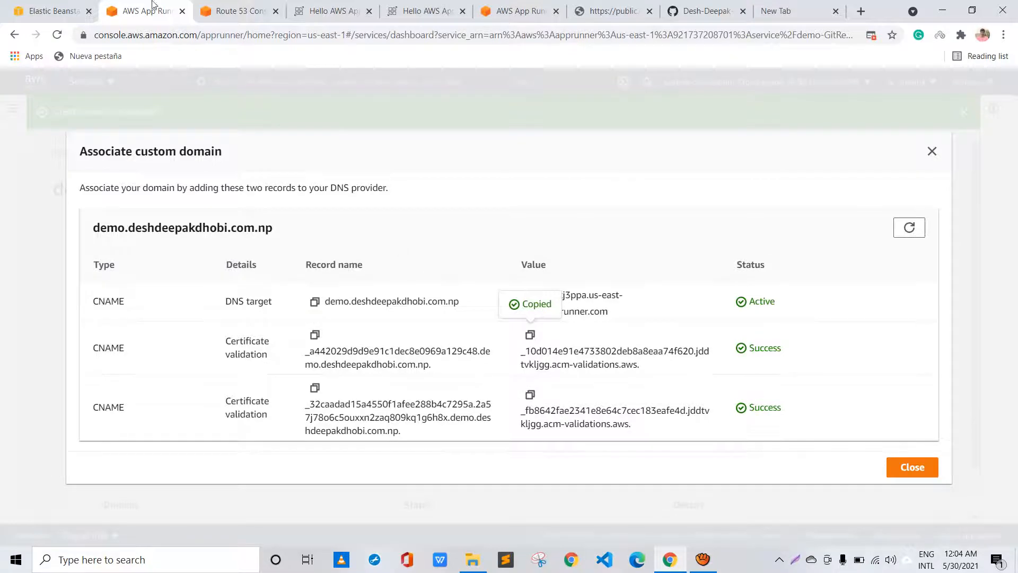
{"action": "left_click", "coordinate": [215, 5]}
{"action": "left_click", "coordinate": [586, 256]}
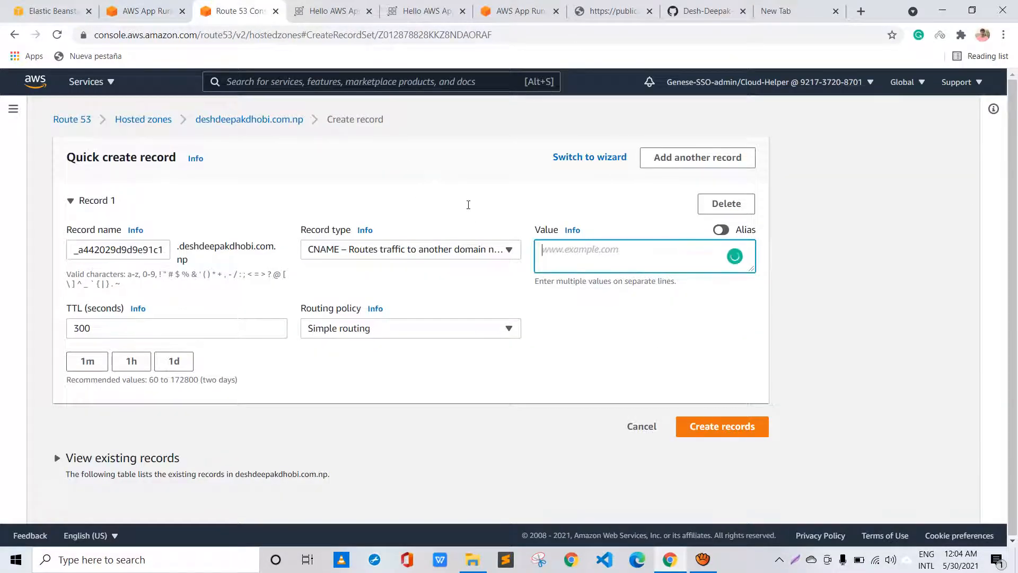
{"action": "key", "text": "ctrl+v"}
{"action": "left_click", "coordinate": [722, 426]}
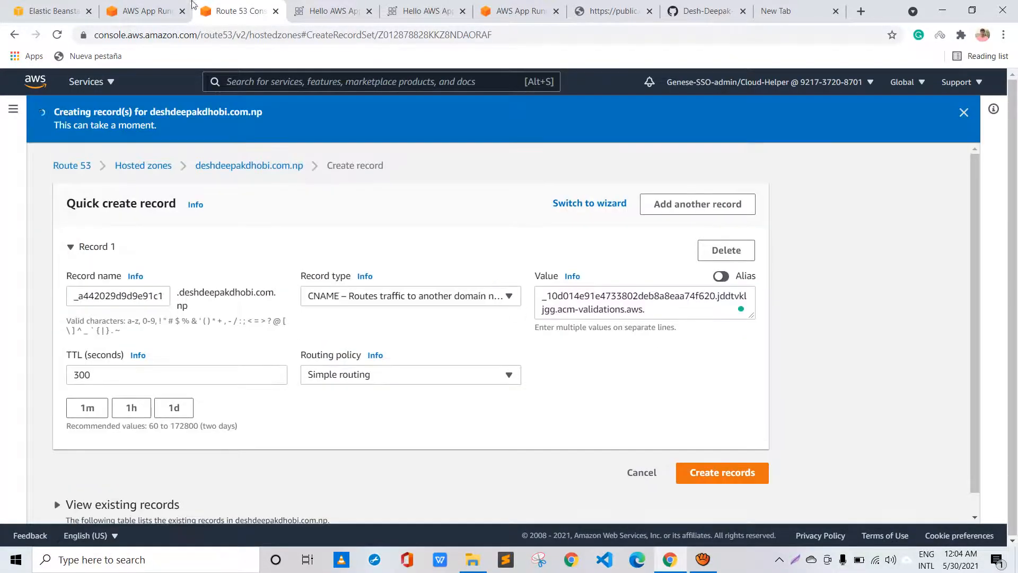
Copy the second certificate validation record name from App Runner and start one more record in the hosted zone
{"action": "left_click", "coordinate": [121, 10]}
{"action": "left_click", "coordinate": [315, 335]}
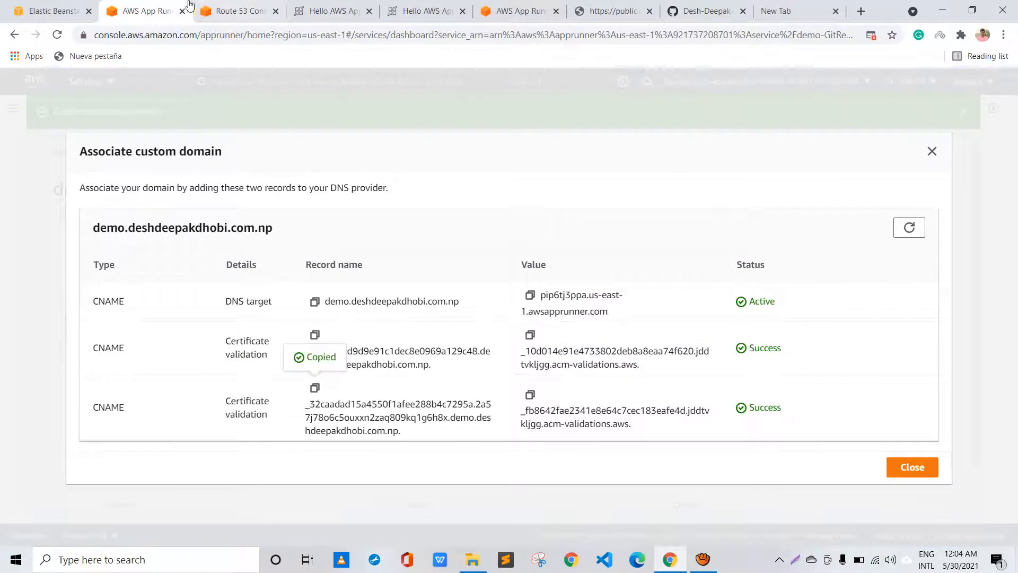
{"action": "left_click", "coordinate": [186, 5]}
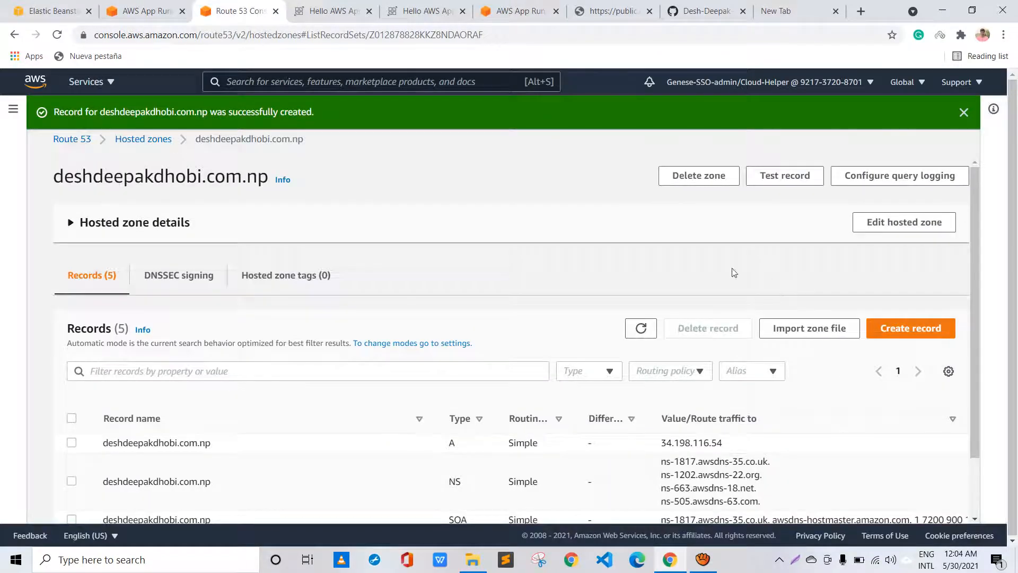
{"action": "left_click", "coordinate": [922, 327]}
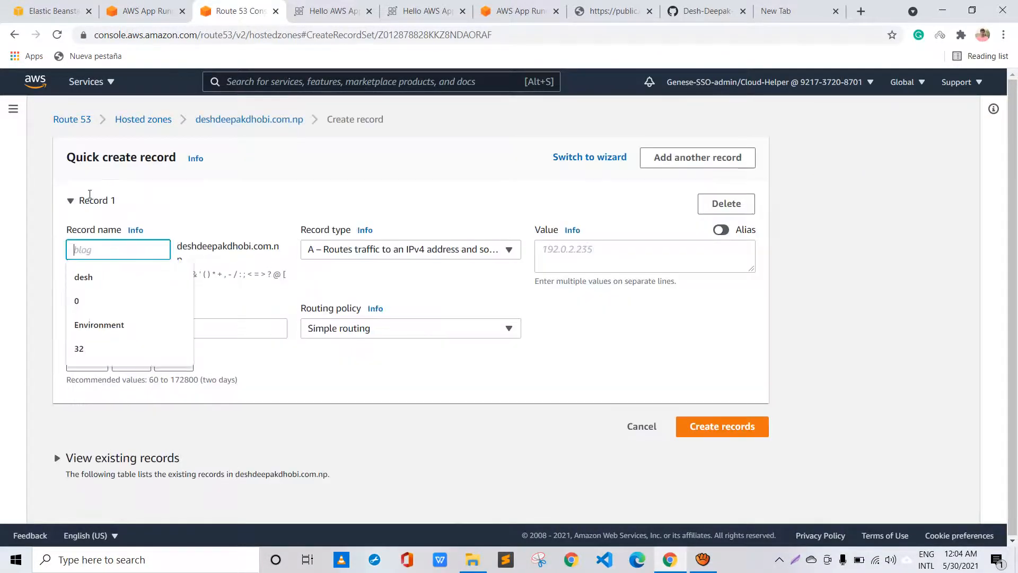
Paste the second certificate validation name as the record name and delete its trailing domain suffix
{"action": "key", "text": "ctrl+v"}
{"action": "key", "text": "BackSpace"}
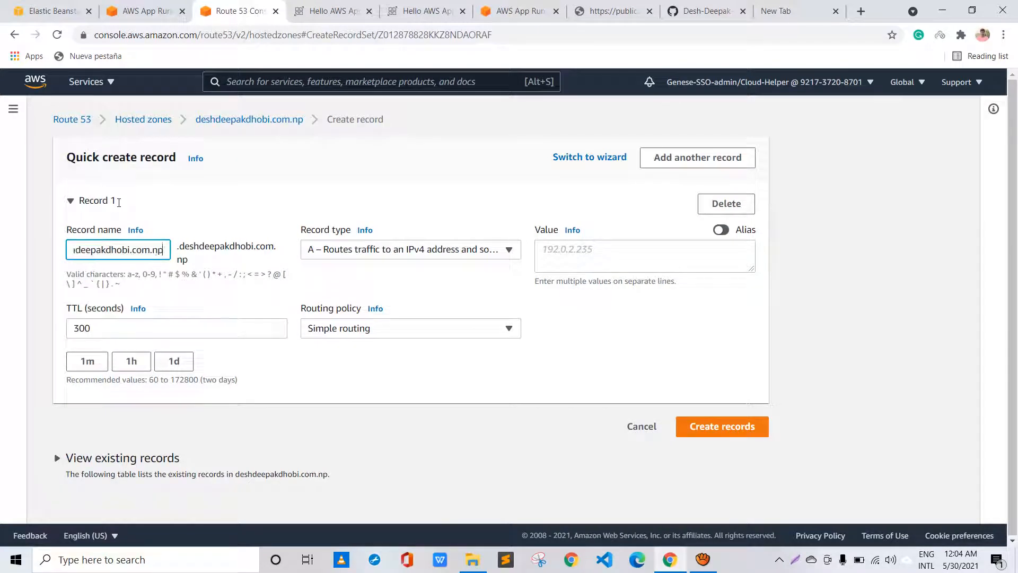
{"action": "key", "text": "BackSpace"}
{"action": "key", "text": "BackSpace"}
{"action": "key", "text": "BackSpace"}
{"action": "key", "text": "BackSpace"}
{"action": "key", "text": "BackSpace"}
{"action": "key", "text": "BackSpace"}
{"action": "key", "text": "BackSpace"}
{"action": "key", "text": "BackSpace"}
{"action": "key", "text": "BackSpace"}
{"action": "key", "text": "BackSpace"}
{"action": "key", "text": "BackSpace"}
{"action": "key", "text": "BackSpace"}
{"action": "key", "text": "BackSpace"}
{"action": "key", "text": "BackSpace"}
{"action": "key", "text": "BackSpace"}
{"action": "key", "text": "BackSpace"}
{"action": "key", "text": "BackSpace"}
{"action": "key", "text": "BackSpace"}
{"action": "key", "text": "BackSpace"}
{"action": "key", "text": "BackSpace"}
{"action": "key", "text": "BackSpace"}
Make the second validation record a CNAME, paste its matching value from App Runner, and create it
{"action": "left_click", "coordinate": [395, 252]}
{"action": "key", "text": "Return"}
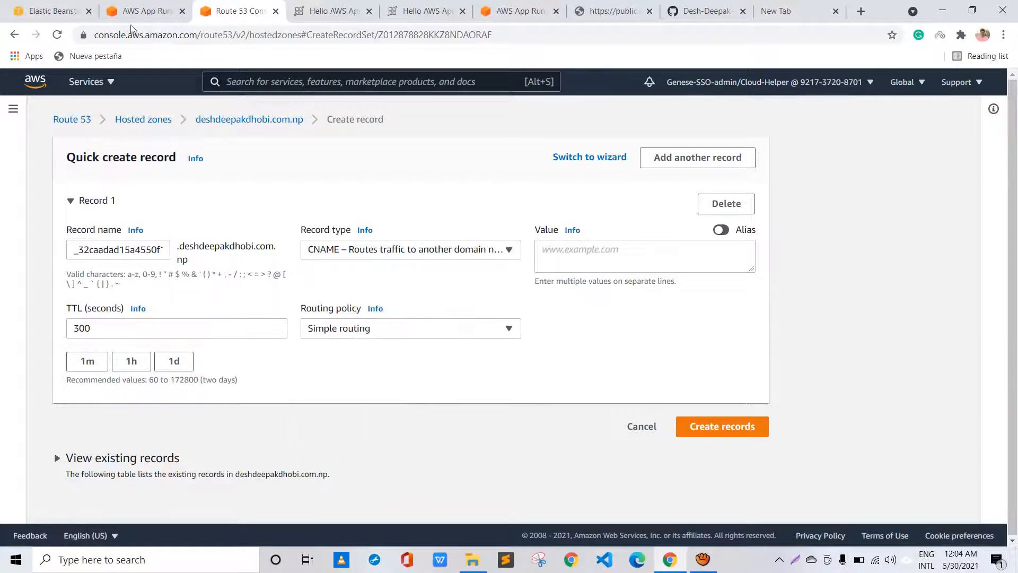
{"action": "left_click", "coordinate": [114, 9]}
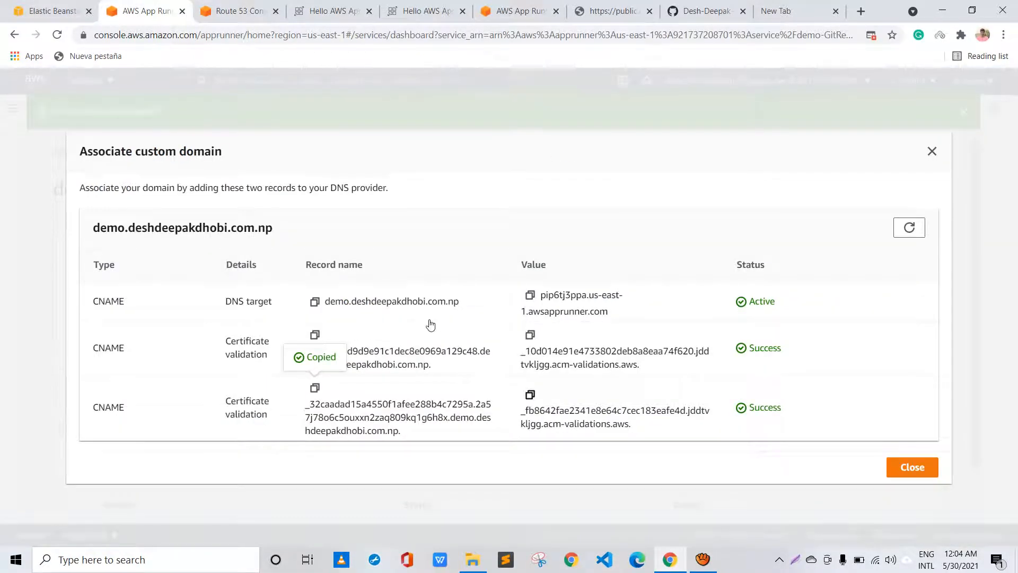
{"action": "left_click", "coordinate": [529, 394]}
{"action": "left_click", "coordinate": [234, 3]}
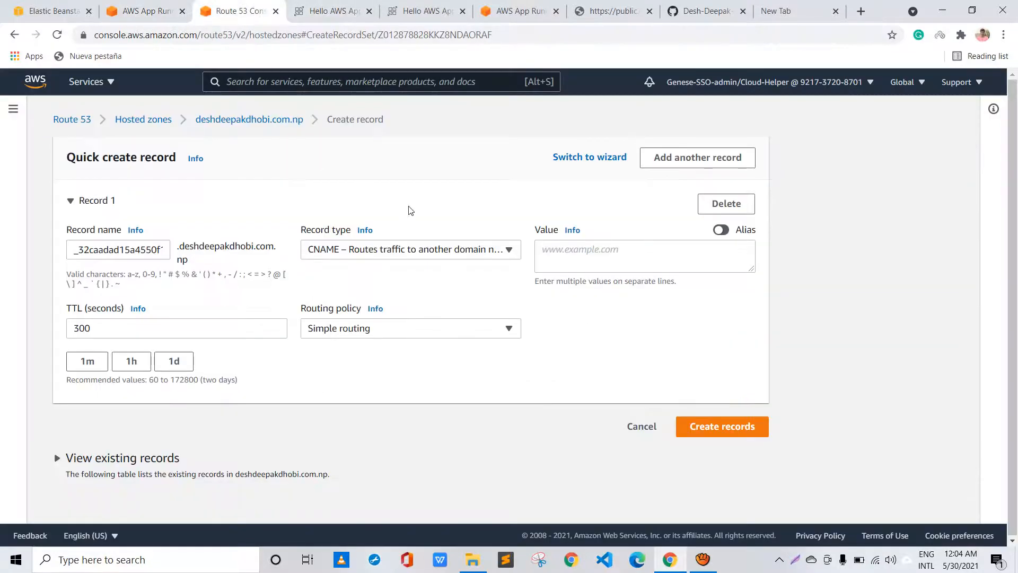
{"action": "key", "text": "Tab"}
{"action": "key", "text": "ctrl+v"}
{"action": "left_click", "coordinate": [723, 426]}
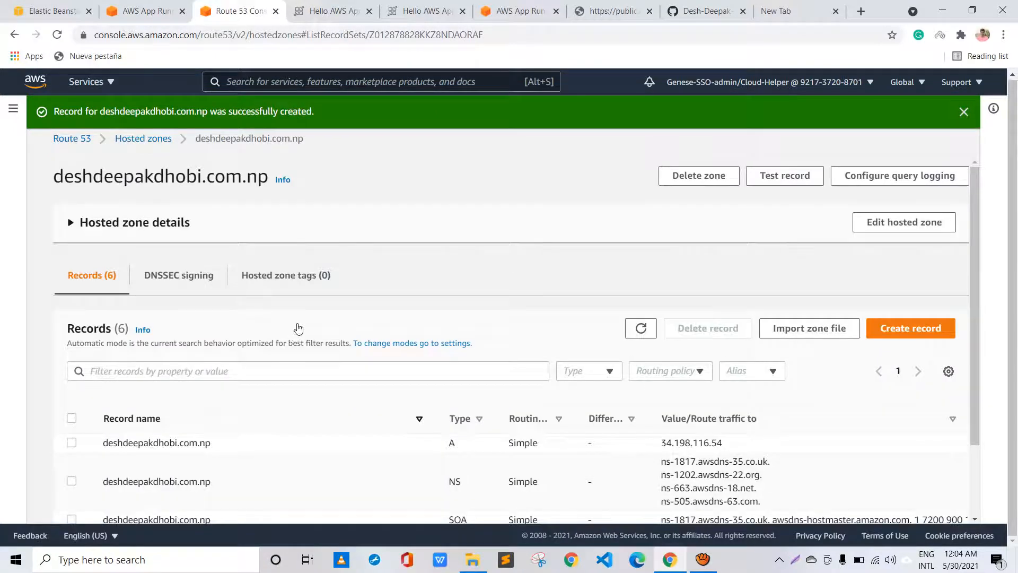
Review the CNAME records in the hosted zone, and close the custom domain association instructions in App Runner
{"action": "scroll", "coordinate": [319, 339], "scroll_direction": "down", "scroll_amount": 2}
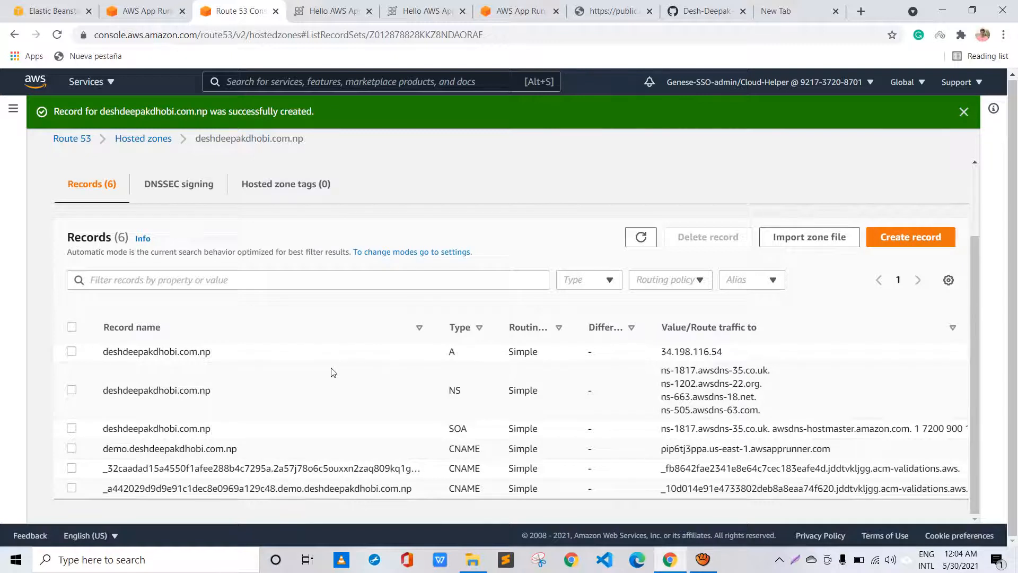
{"action": "left_click", "coordinate": [108, 8]}
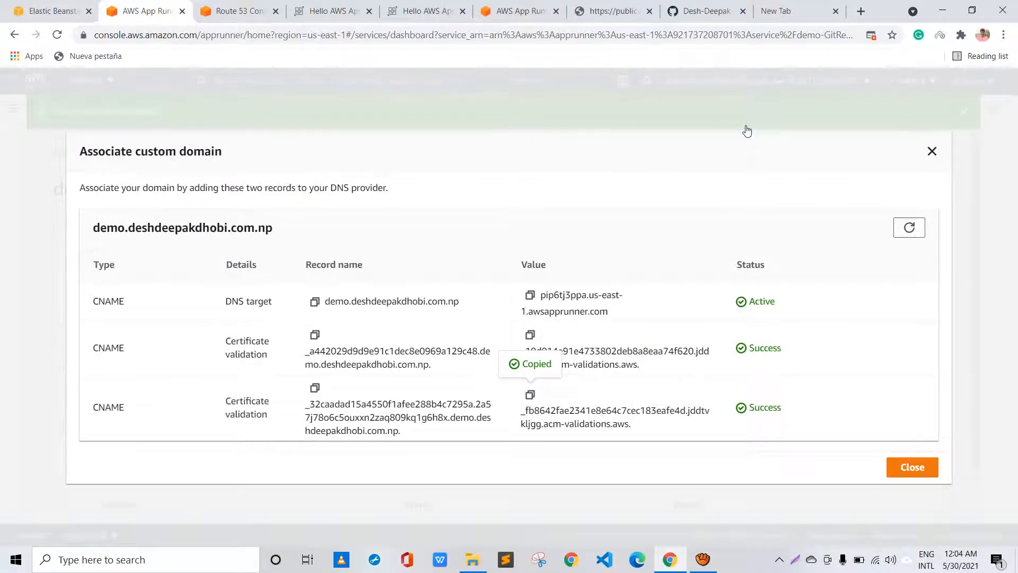
{"action": "left_click", "coordinate": [912, 466]}
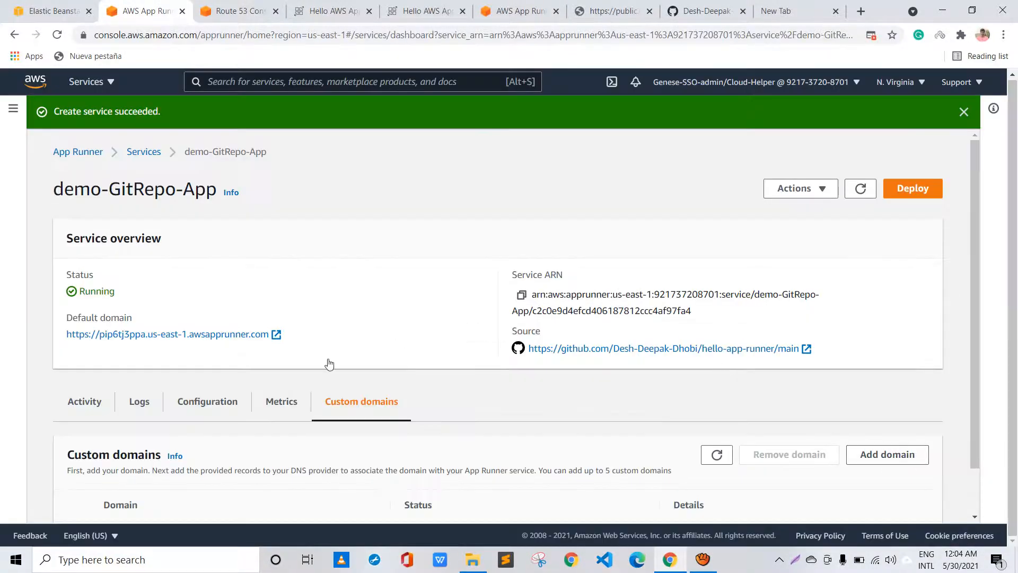
Check the status of the "demo" custom domain on the demo-GitRepo-App service
{"action": "scroll", "coordinate": [329, 363], "scroll_direction": "down", "scroll_amount": 1}
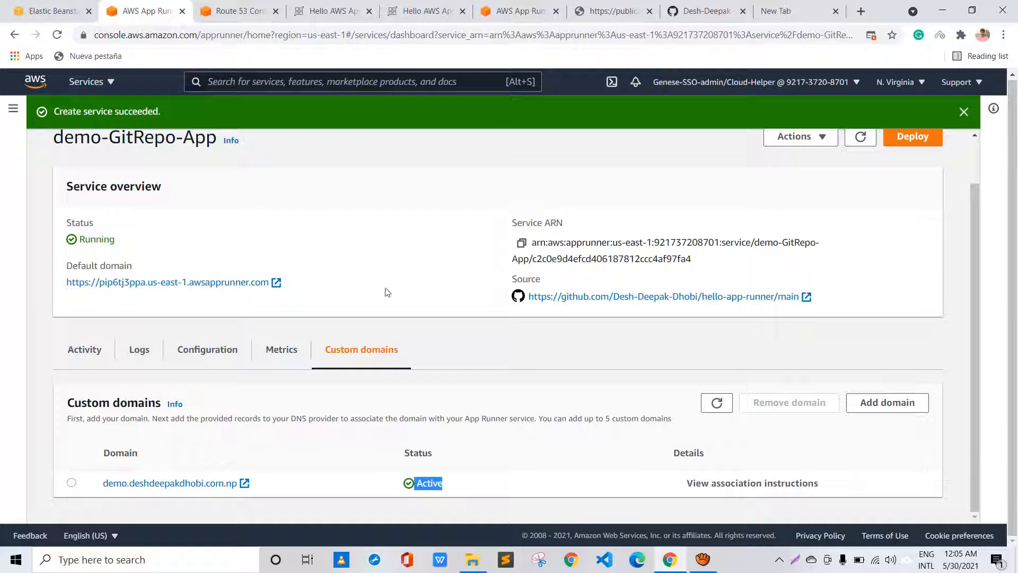
{"action": "left_click", "coordinate": [387, 390]}
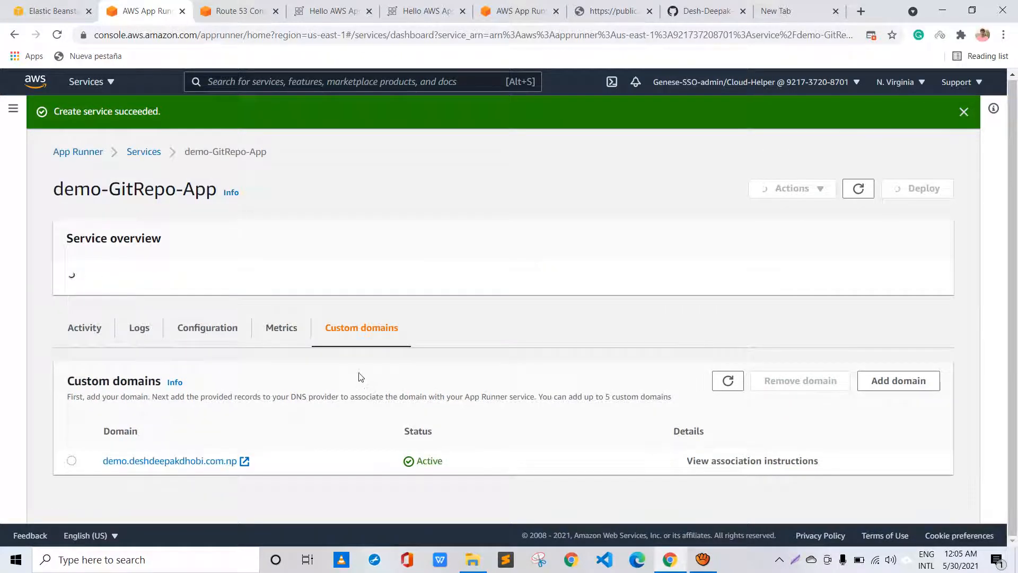
{"action": "scroll", "coordinate": [307, 371], "scroll_direction": "down", "scroll_amount": 1}
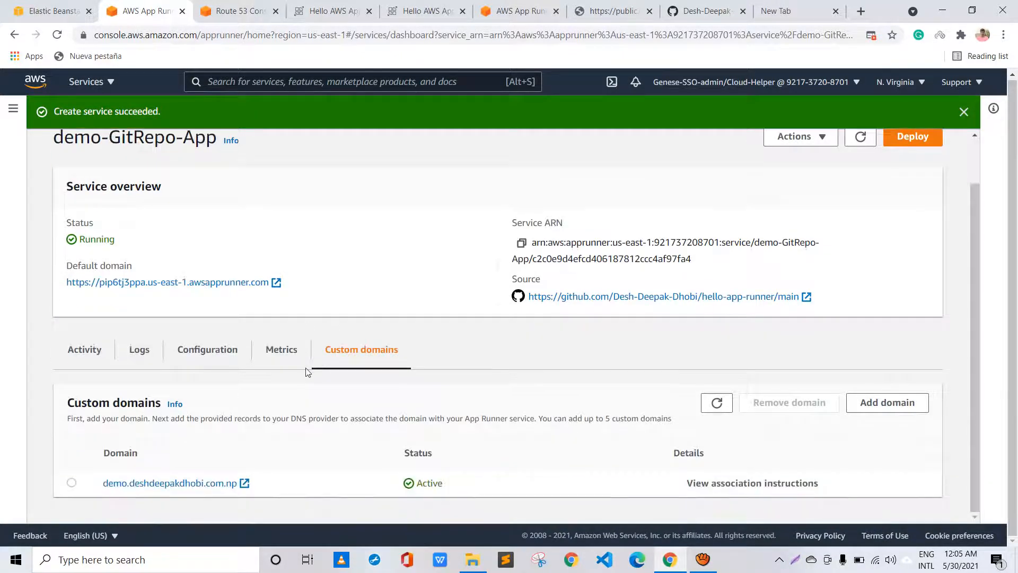
Load the service's "demo" custom domain in the empty browser tab
{"action": "key", "text": "ctrl+9"}
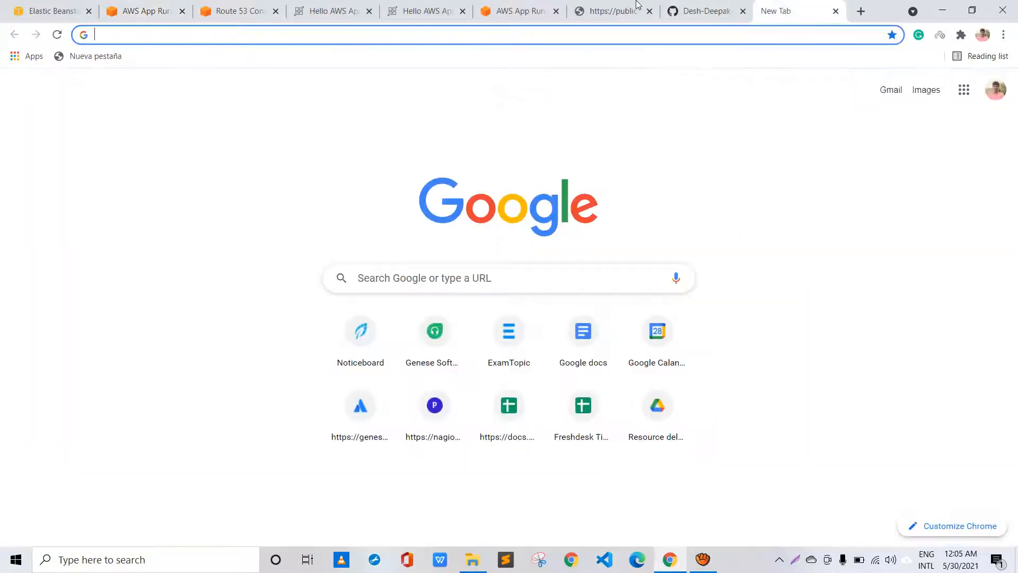
{"action": "type", "text": "demo"}
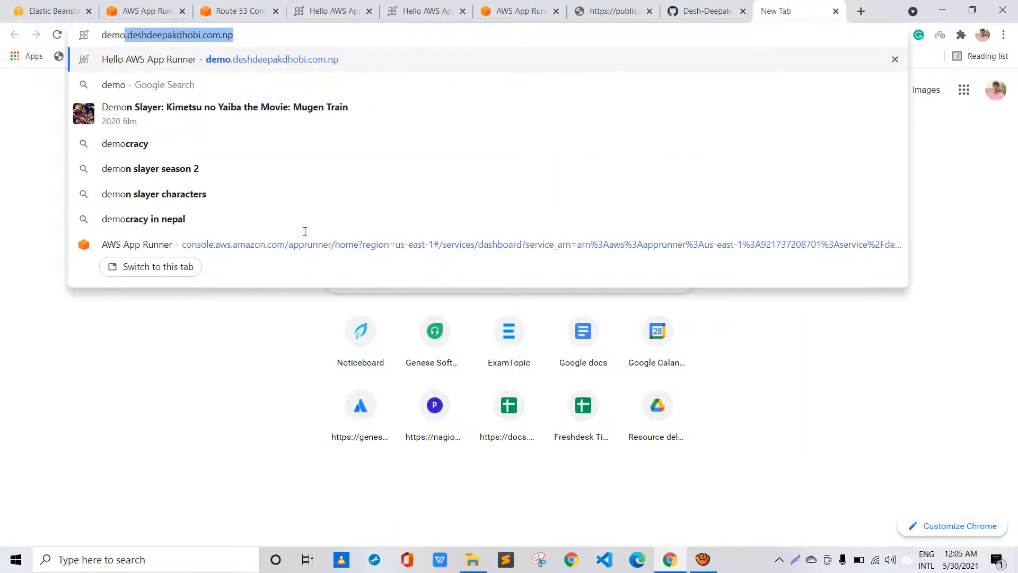
{"action": "type", "text": ".deshd"}
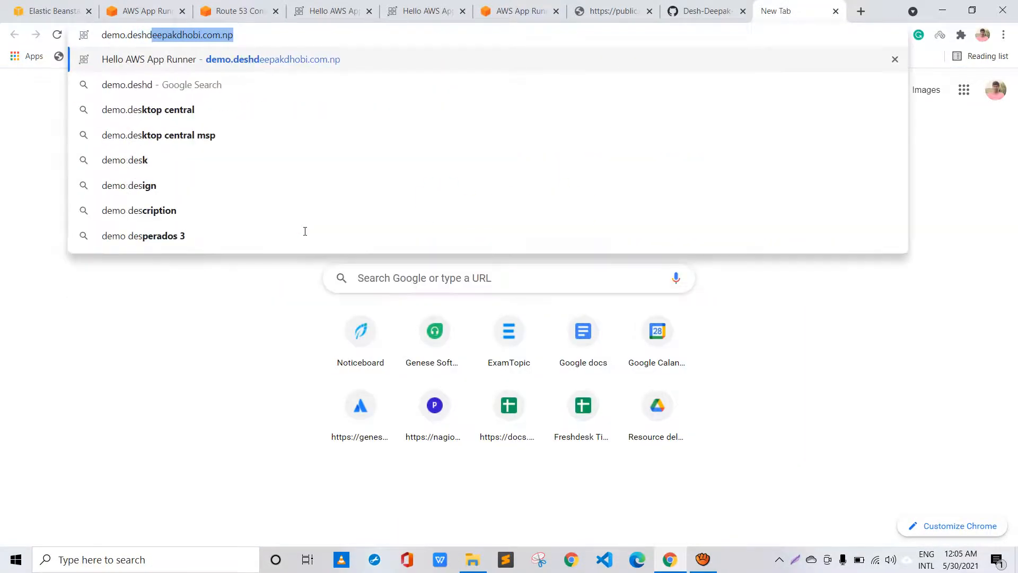
{"action": "type", "text": "eepak"}
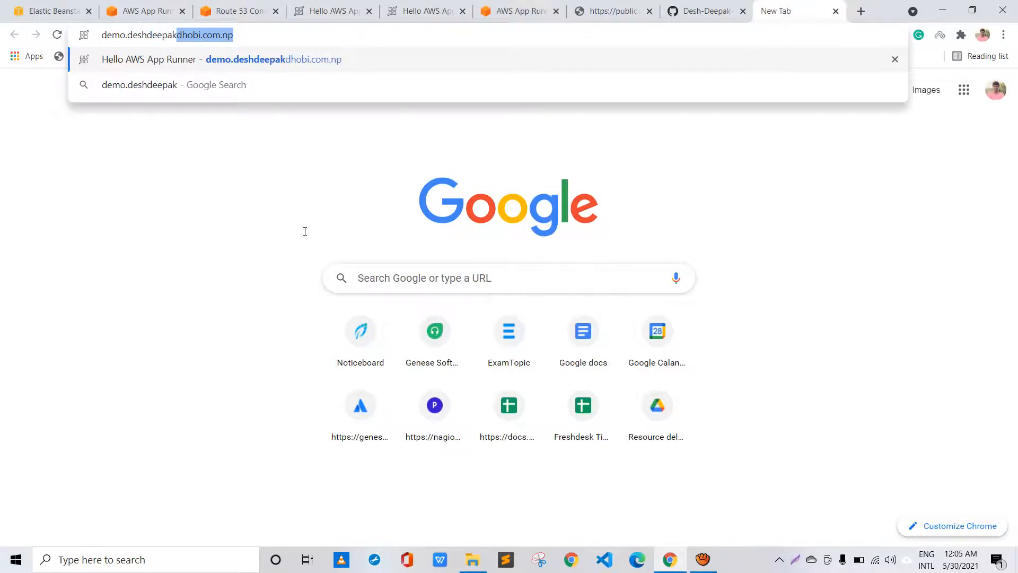
{"action": "type", "text": "dhobi"}
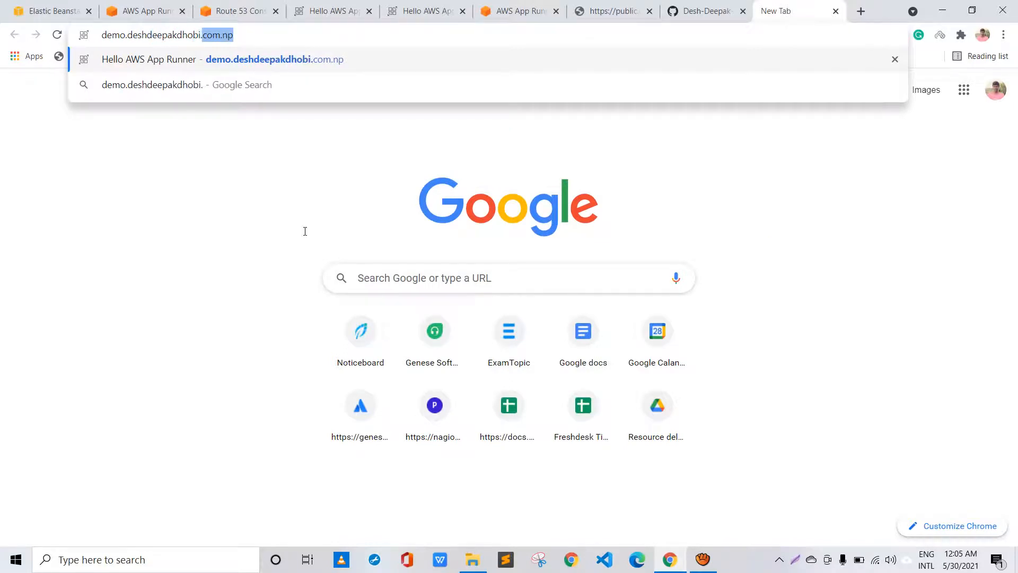
{"action": "type", "text": ".np"}
{"action": "key", "text": "BackSpace"}
{"action": "key", "text": "BackSpace"}
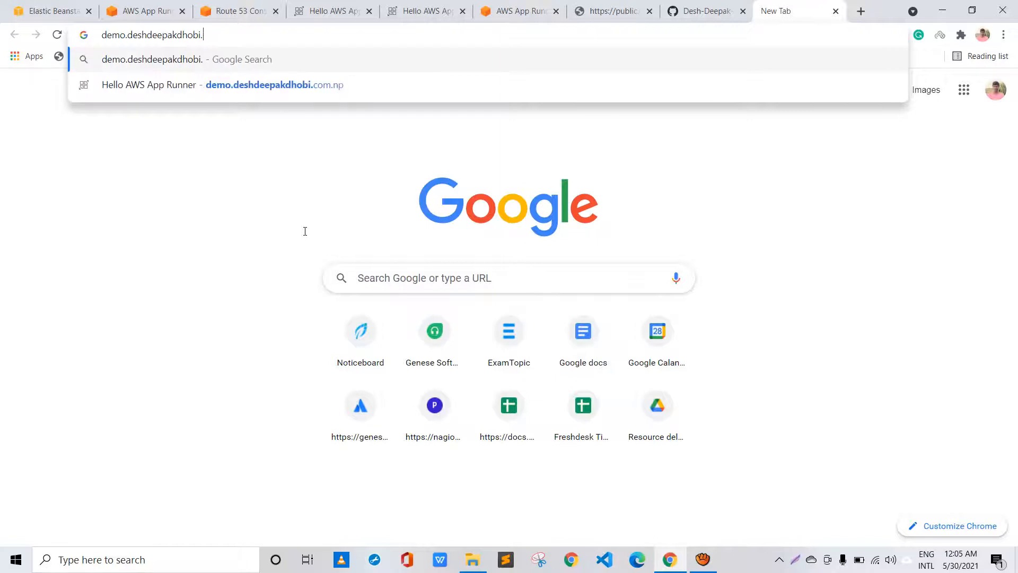
{"action": "type", "text": "com.np"}
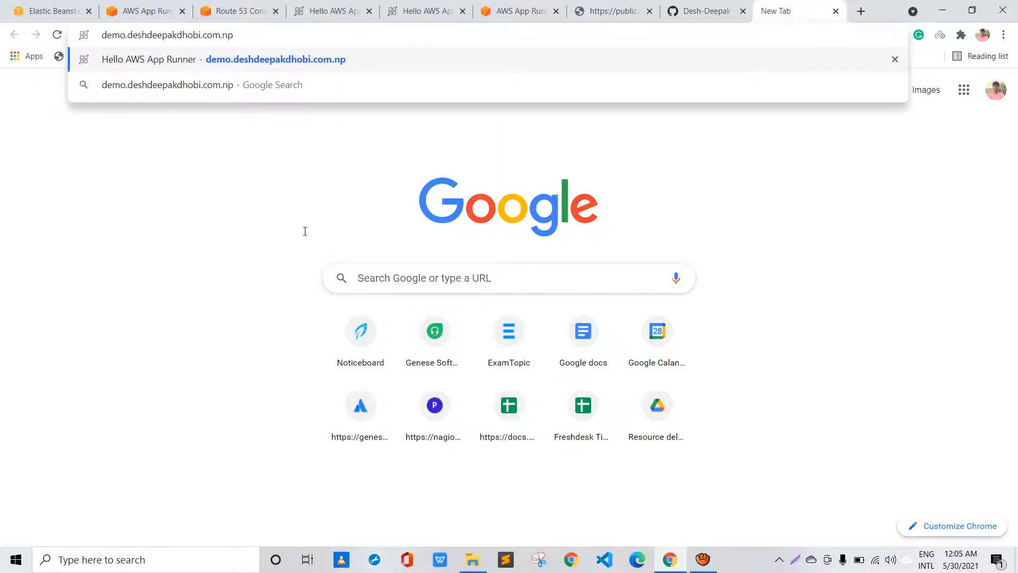
{"action": "key", "text": "Return"}
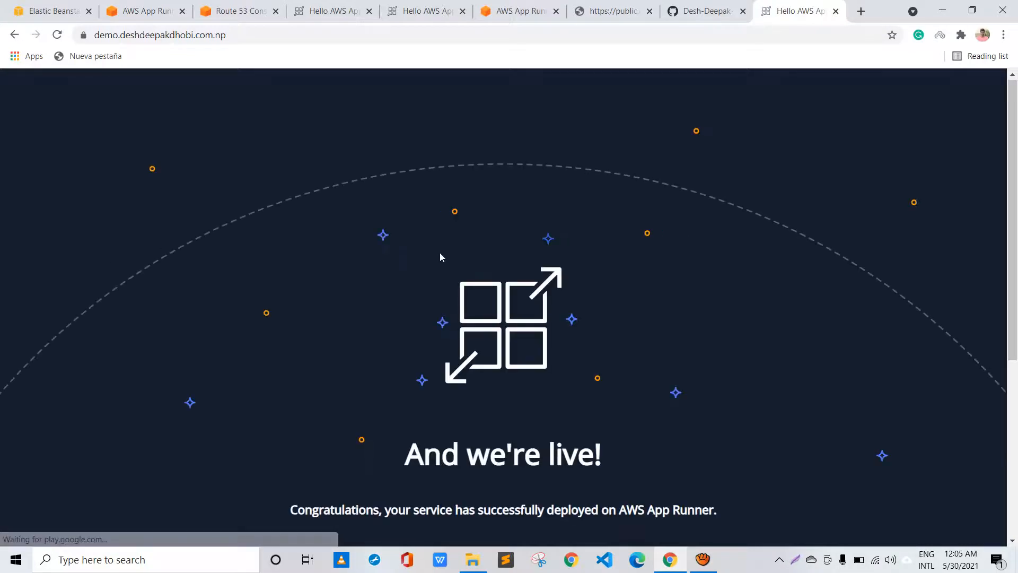
Look over the page served at the custom domain and view the site's certificate information
{"action": "scroll", "coordinate": [440, 252], "scroll_direction": "down", "scroll_amount": 5}
{"action": "scroll", "coordinate": [452, 255], "scroll_direction": "up", "scroll_amount": 5}
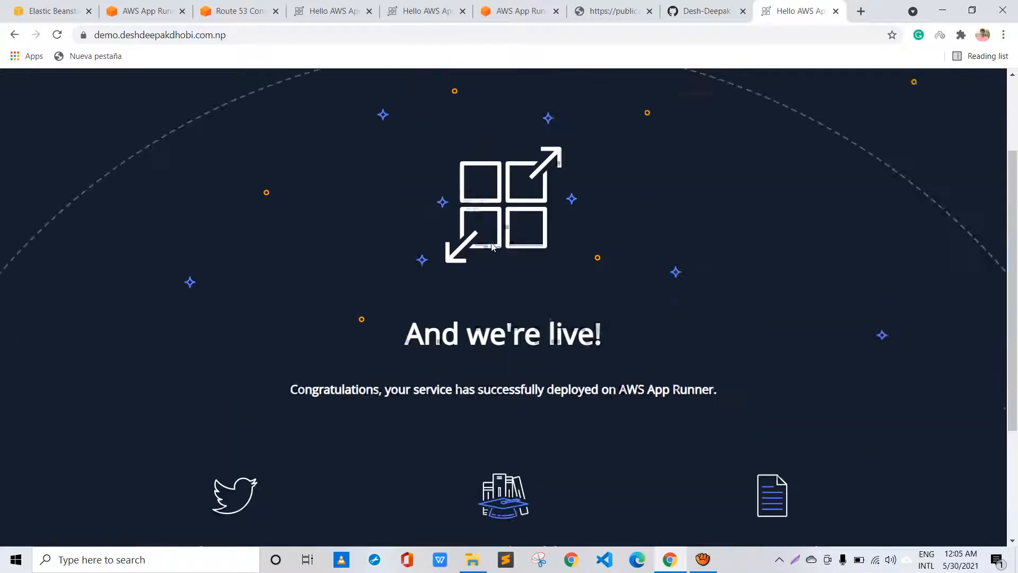
{"action": "scroll", "coordinate": [491, 247], "scroll_direction": "down", "scroll_amount": 3}
{"action": "scroll", "coordinate": [491, 247], "scroll_direction": "up", "scroll_amount": 3}
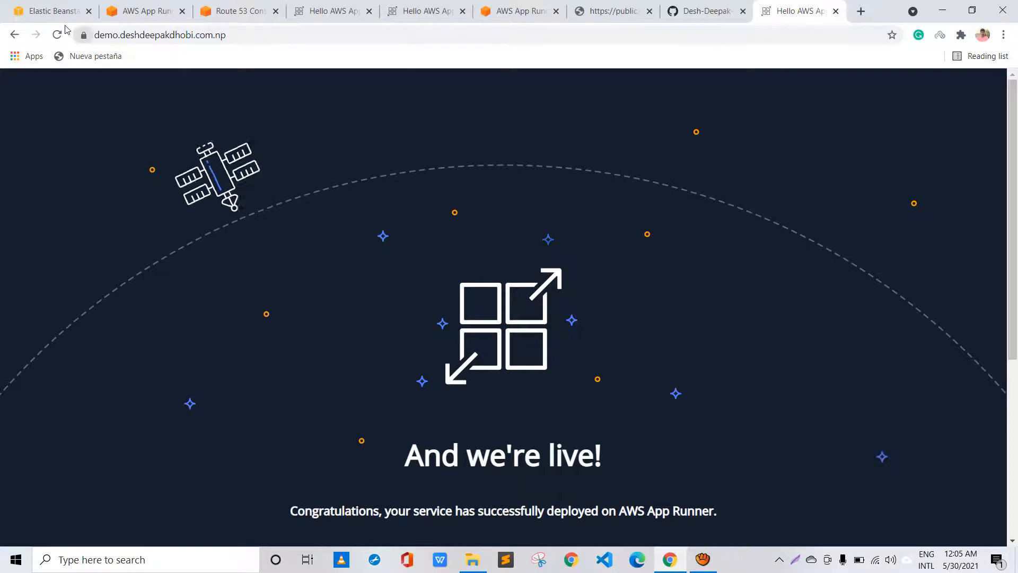
{"action": "left_click", "coordinate": [83, 35]}
{"action": "left_click", "coordinate": [104, 144]}
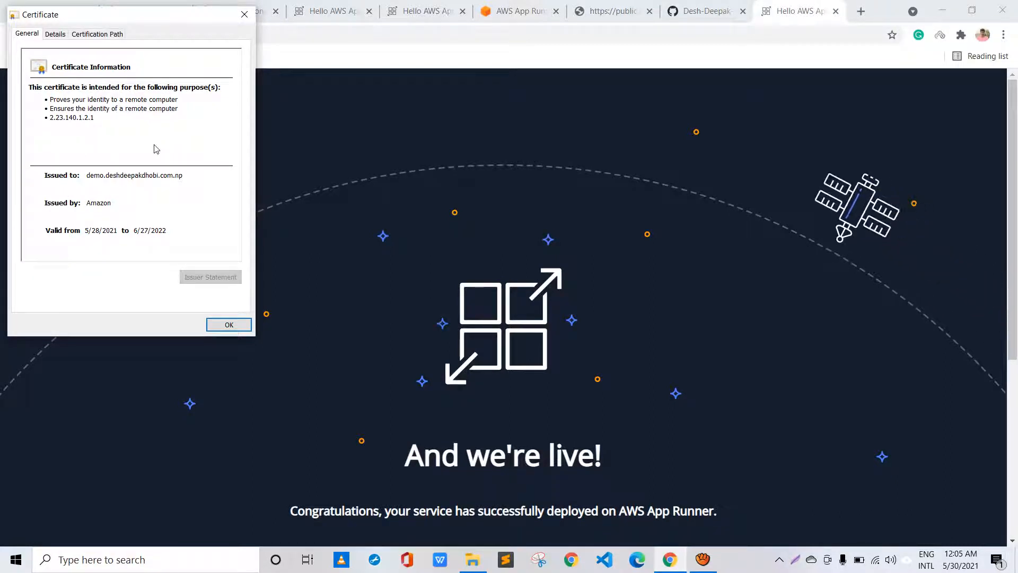
{"action": "left_click", "coordinate": [228, 325]}
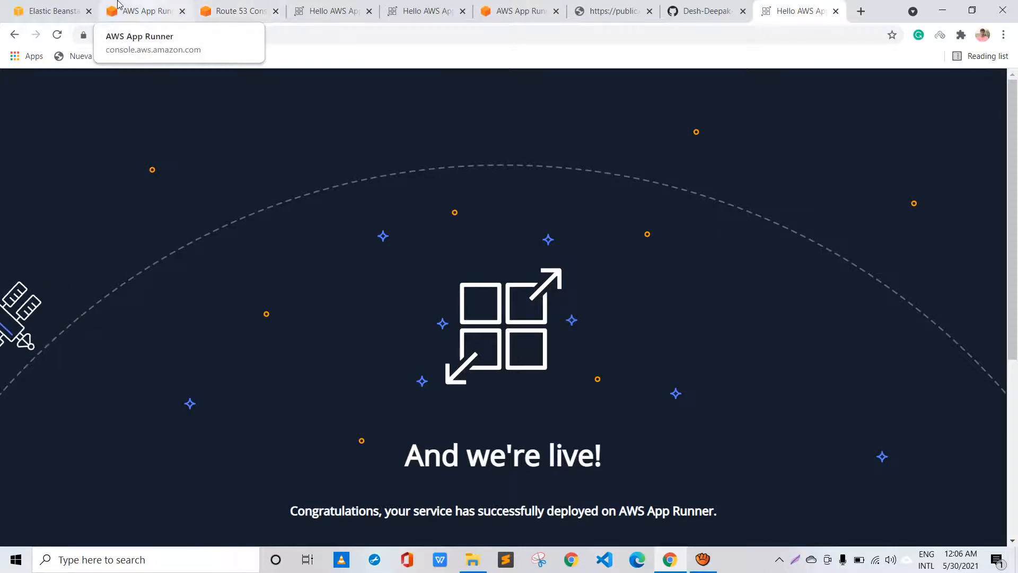
Return to the demo-GitRepo-App service in App Runner and review its custom domain's status
{"action": "left_click", "coordinate": [142, 10]}
{"action": "scroll", "coordinate": [321, 294], "scroll_direction": "down", "scroll_amount": 1}
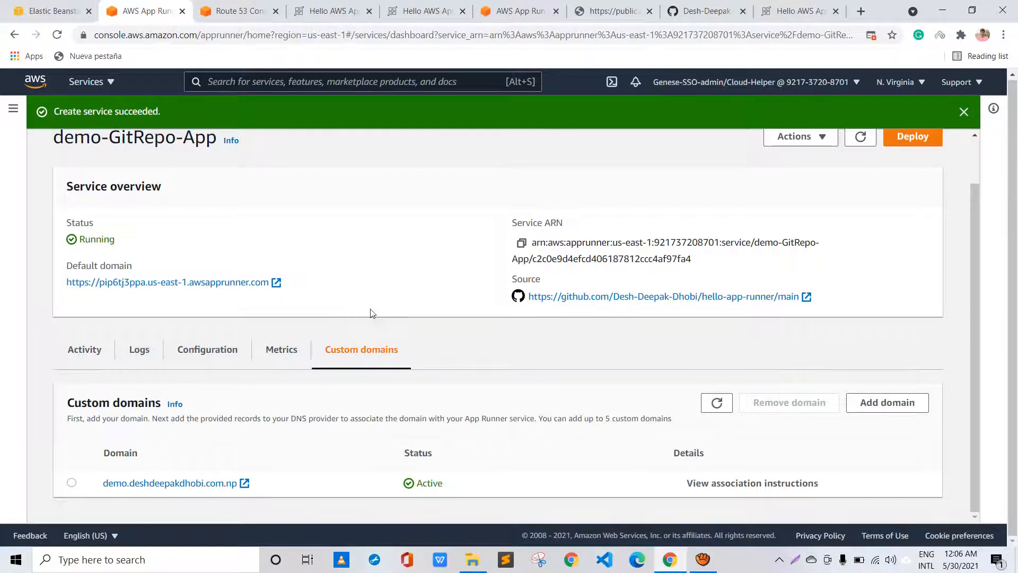
{"action": "left_click_drag", "start_coordinate": [443, 483], "coordinate": [433, 483]}
{"action": "scroll", "coordinate": [349, 329], "scroll_direction": "up", "scroll_amount": 1}
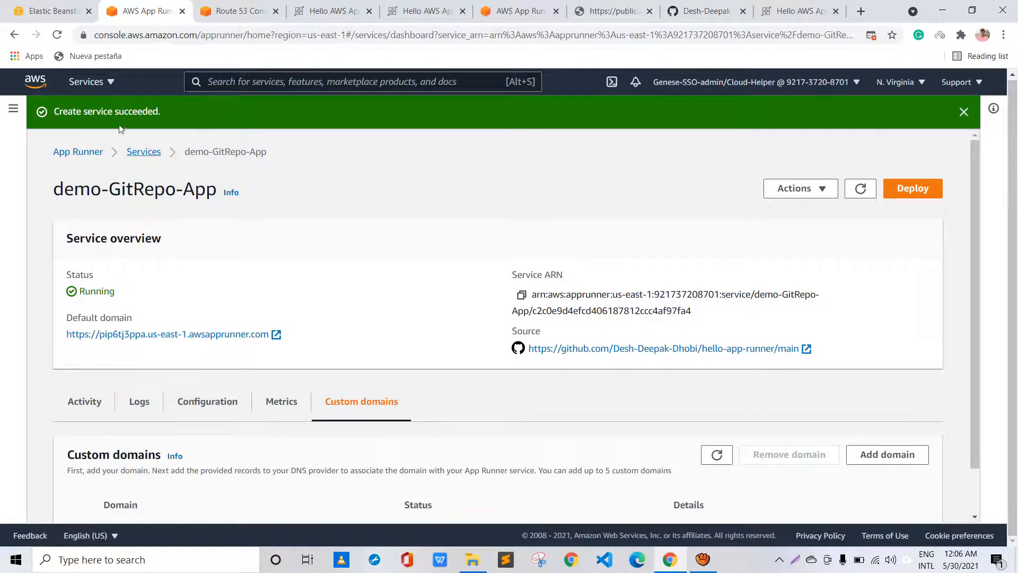
Reopen demo-GitRepo-App from the services list and examine the source and deployment method in its configuration
{"action": "left_click", "coordinate": [143, 151]}
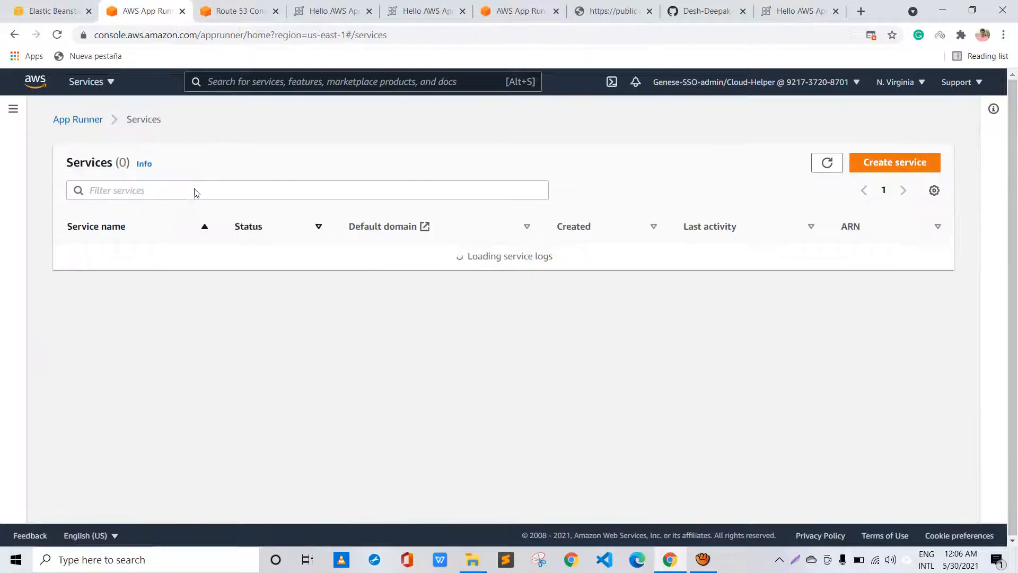
{"action": "left_click", "coordinate": [85, 257]}
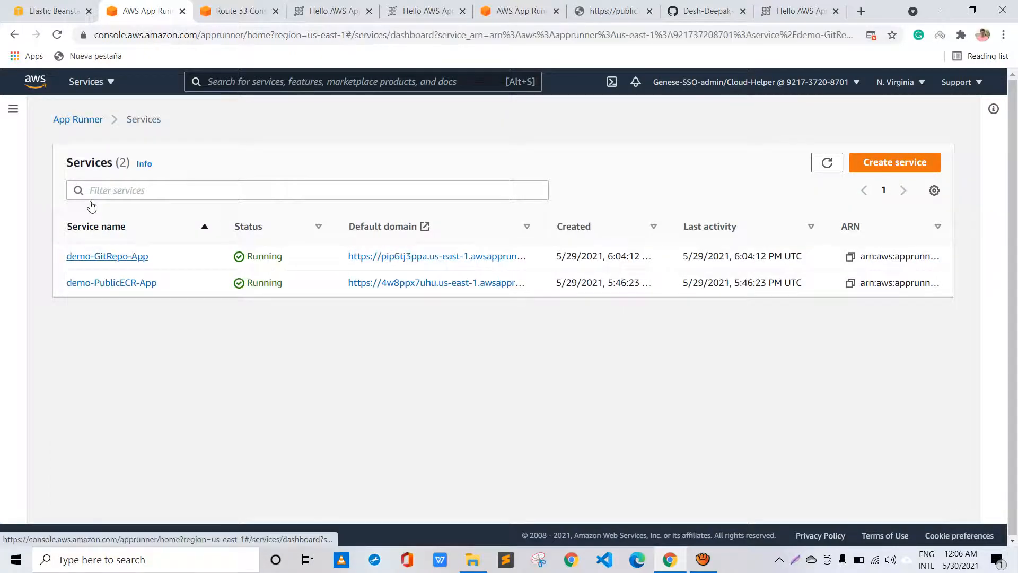
{"action": "scroll", "coordinate": [217, 260], "scroll_direction": "down", "scroll_amount": 1}
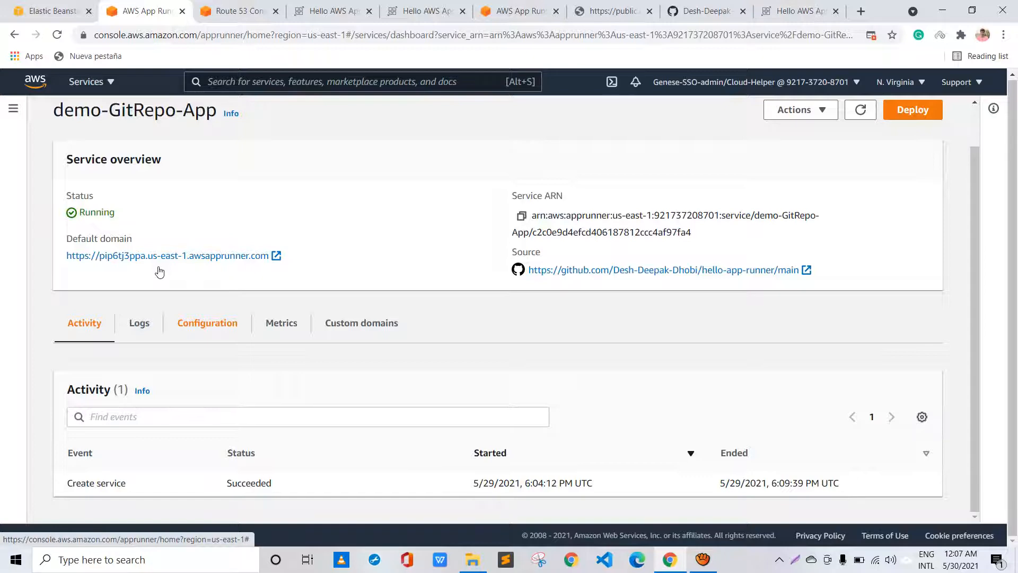
{"action": "scroll", "coordinate": [159, 273], "scroll_direction": "down", "scroll_amount": 6}
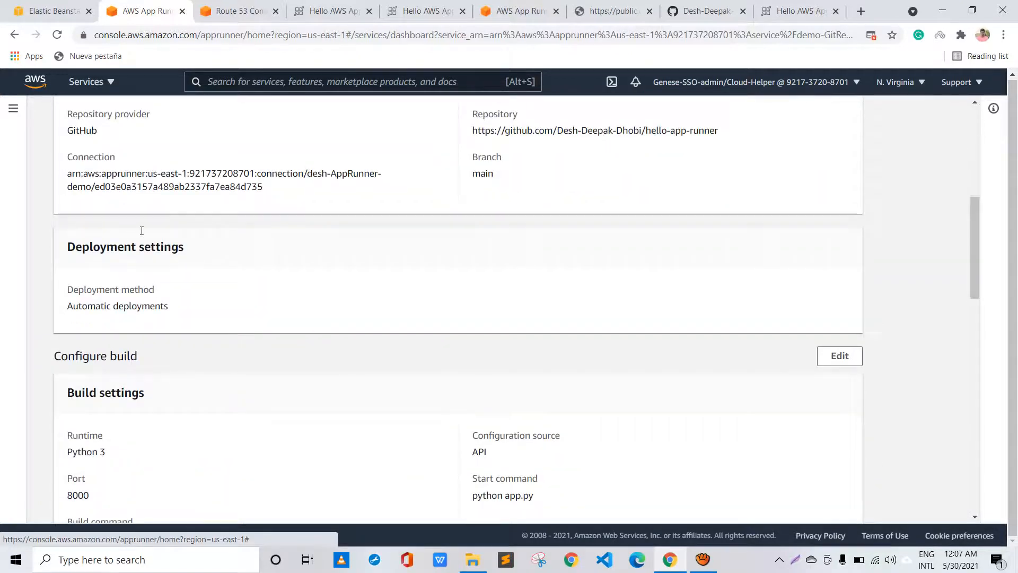
{"action": "left_click_drag", "start_coordinate": [168, 307], "coordinate": [56, 194]}
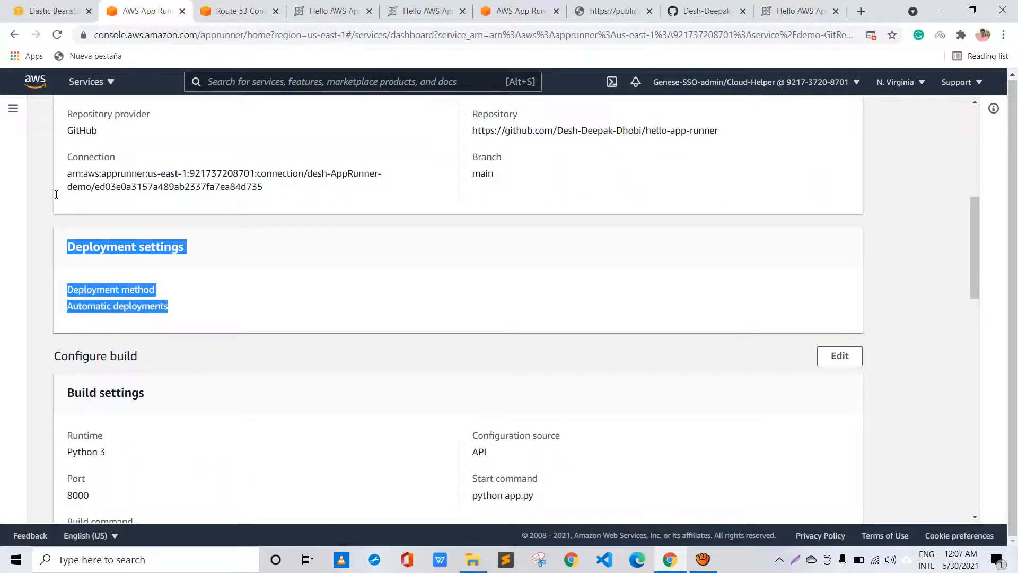
{"action": "left_click", "coordinate": [161, 244]}
{"action": "left_click_drag", "start_coordinate": [168, 306], "coordinate": [64, 307]}
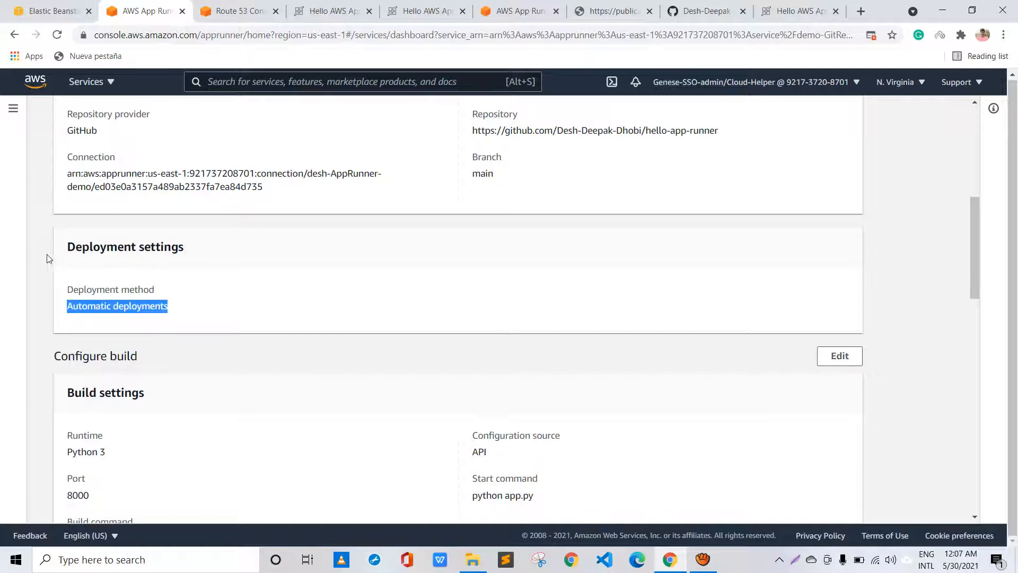
{"action": "scroll", "coordinate": [541, 263], "scroll_direction": "up", "scroll_amount": 7}
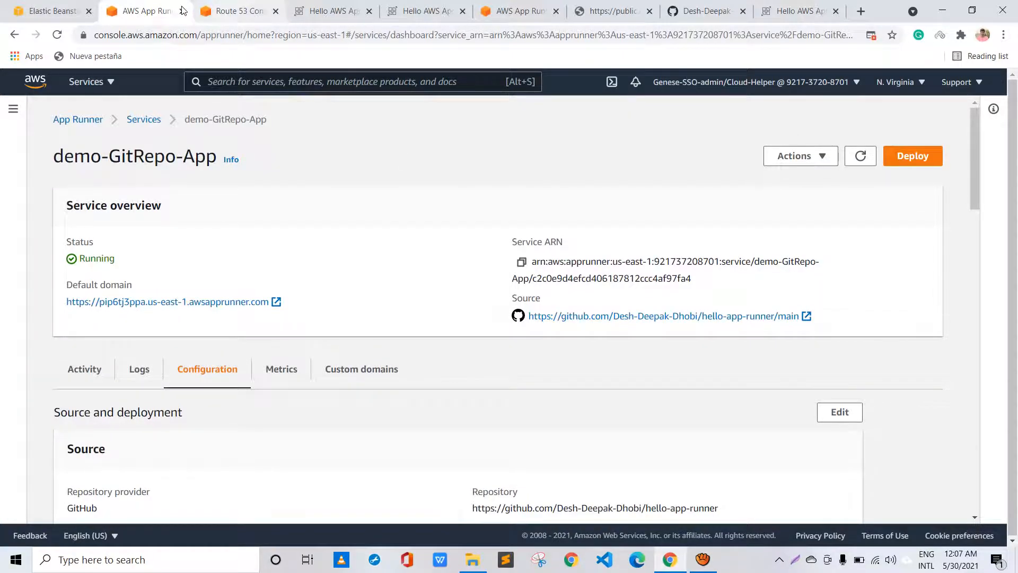
{"action": "scroll", "coordinate": [411, 241], "scroll_direction": "down", "scroll_amount": 5}
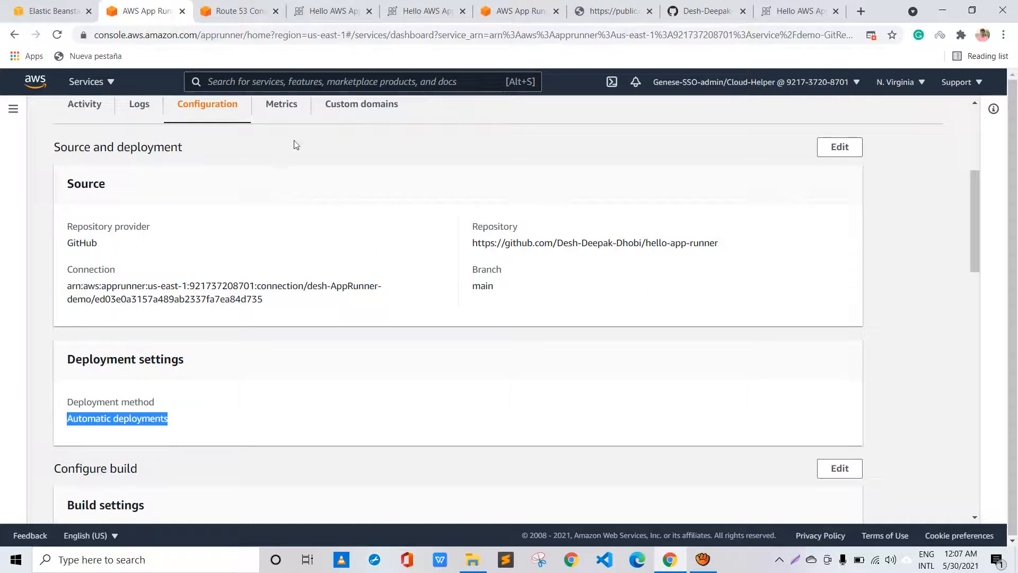
Close the two default-domain Hello AWS App Runner pages and move the custom domain page next to Route 53
{"action": "left_click", "coordinate": [298, 15]}
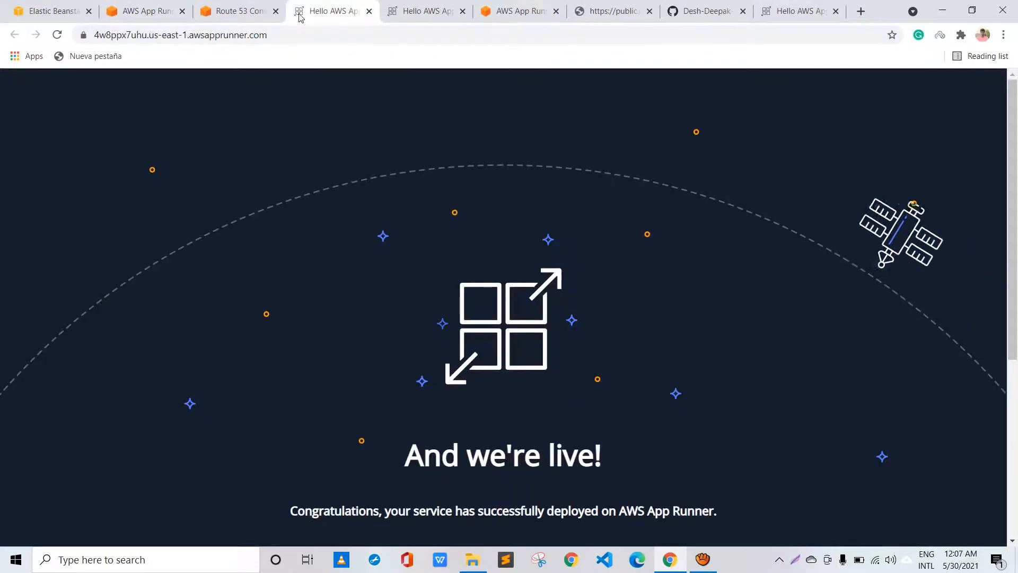
{"action": "left_click", "coordinate": [369, 11]}
{"action": "left_click", "coordinate": [369, 11]}
{"action": "left_click_drag", "start_coordinate": [630, 6], "coordinate": [330, 5]}
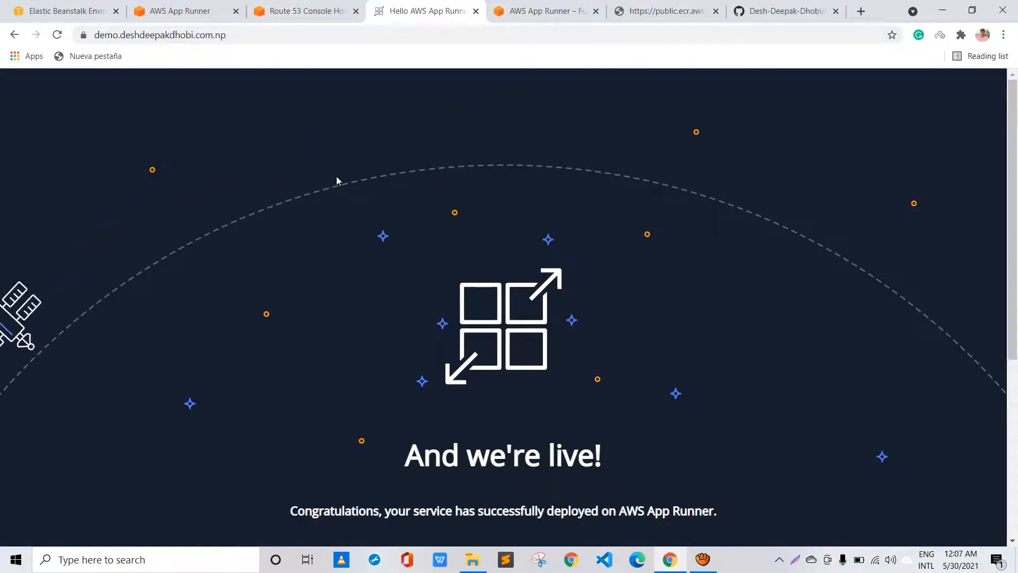
Examine the custom domain page's content, including the area around the "And we're live!" heading
{"action": "scroll", "coordinate": [360, 200], "scroll_direction": "down", "scroll_amount": 5}
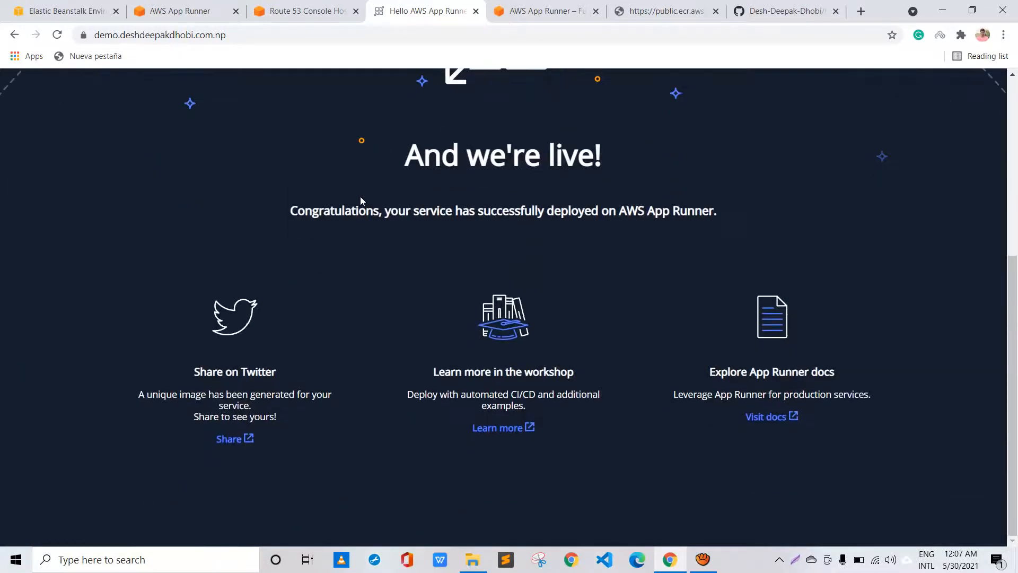
{"action": "scroll", "coordinate": [360, 200], "scroll_direction": "up", "scroll_amount": 5}
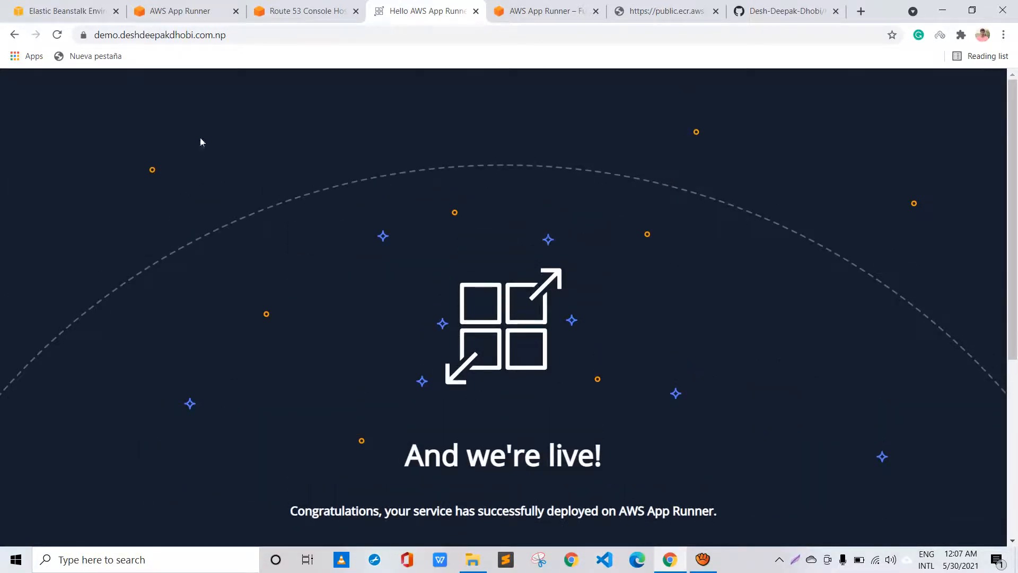
{"action": "scroll", "coordinate": [336, 243], "scroll_direction": "down", "scroll_amount": 3}
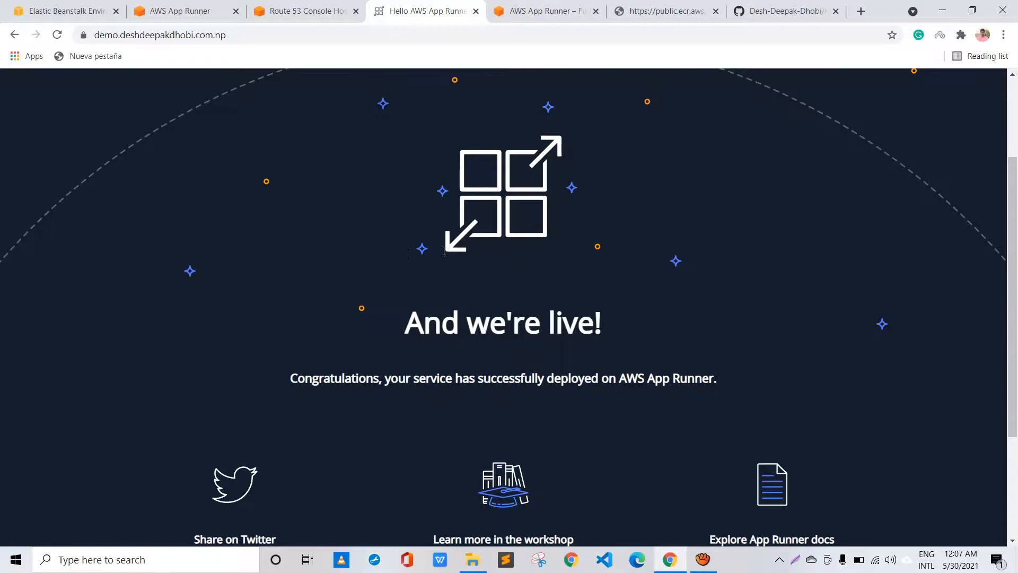
{"action": "left_click_drag", "start_coordinate": [502, 262], "coordinate": [373, 265]}
{"action": "left_click", "coordinate": [503, 264]}
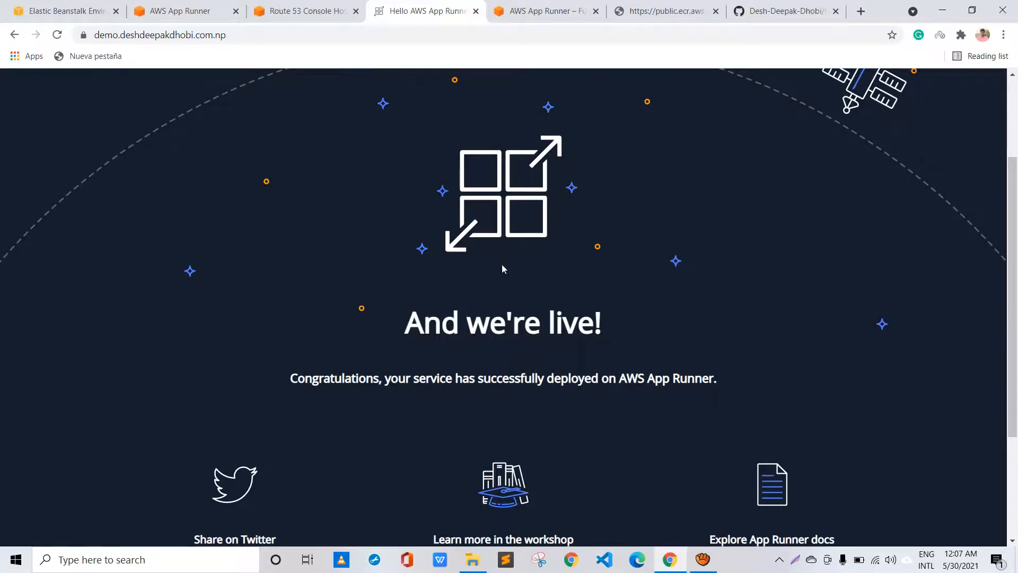
{"action": "left_click_drag", "start_coordinate": [479, 265], "coordinate": [441, 269]}
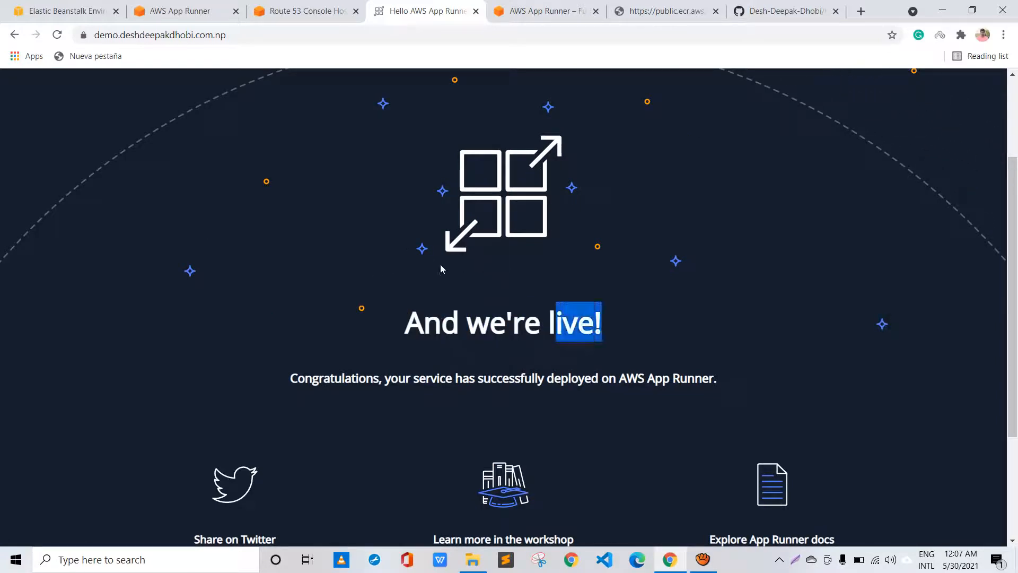
{"action": "left_click", "coordinate": [352, 274]}
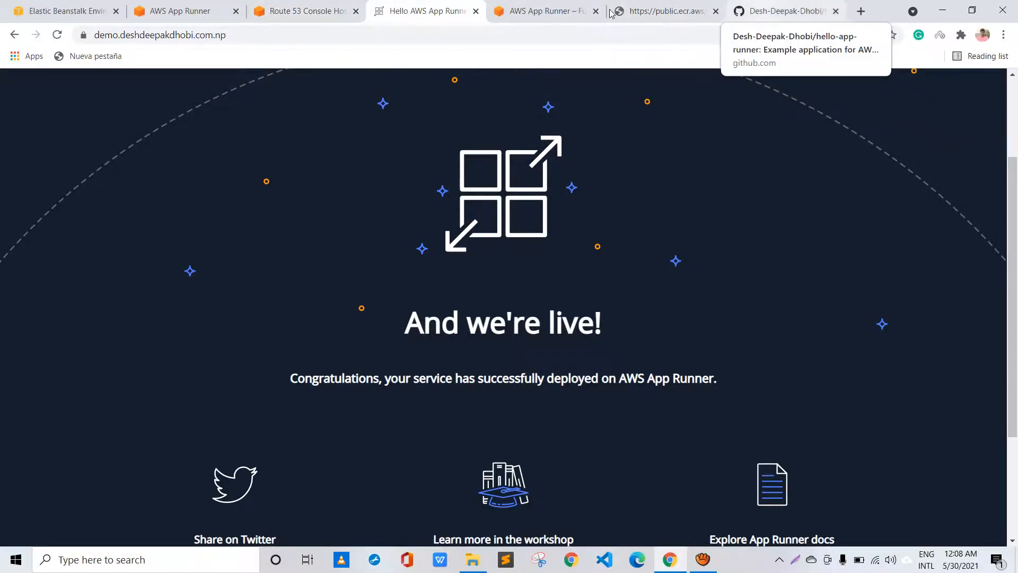
Open templates/index.html on the main branch of the hello-app-runner GitHub repository for editing
{"action": "left_click", "coordinate": [779, 11]}
{"action": "scroll", "coordinate": [211, 247], "scroll_direction": "up", "scroll_amount": 2}
{"action": "scroll", "coordinate": [216, 254], "scroll_direction": "down", "scroll_amount": 1}
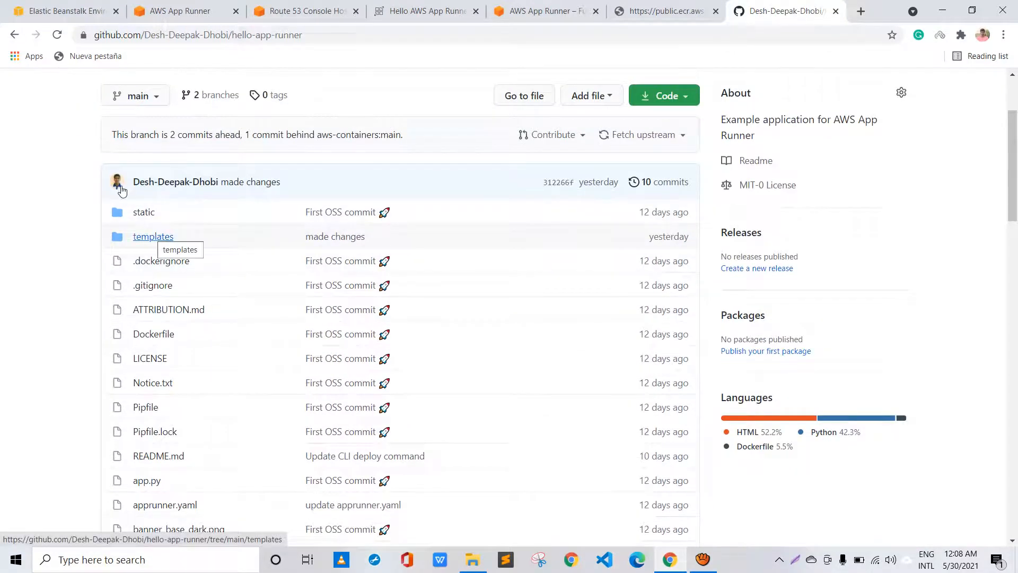
{"action": "left_click", "coordinate": [153, 237]}
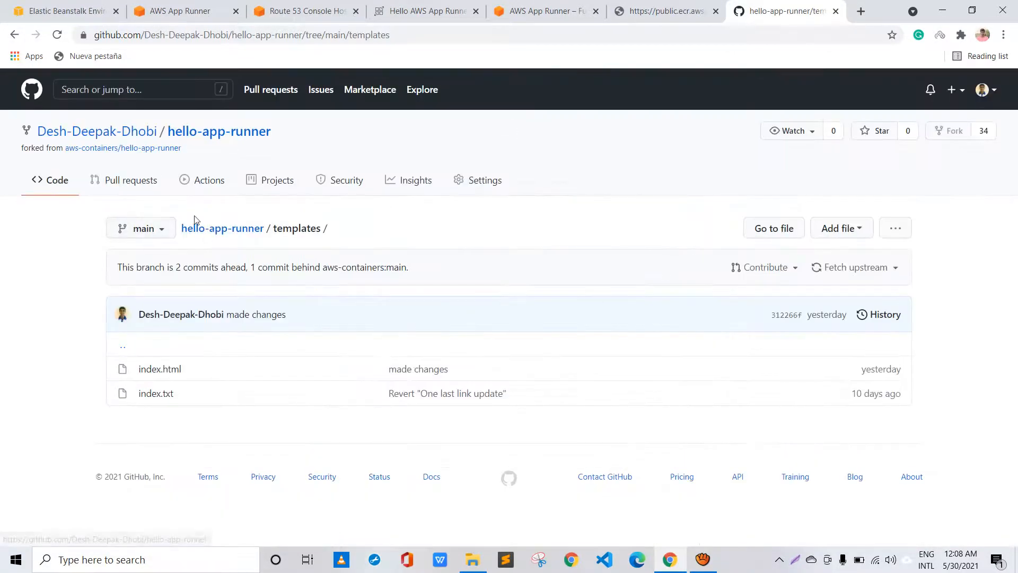
{"action": "left_click", "coordinate": [160, 369]}
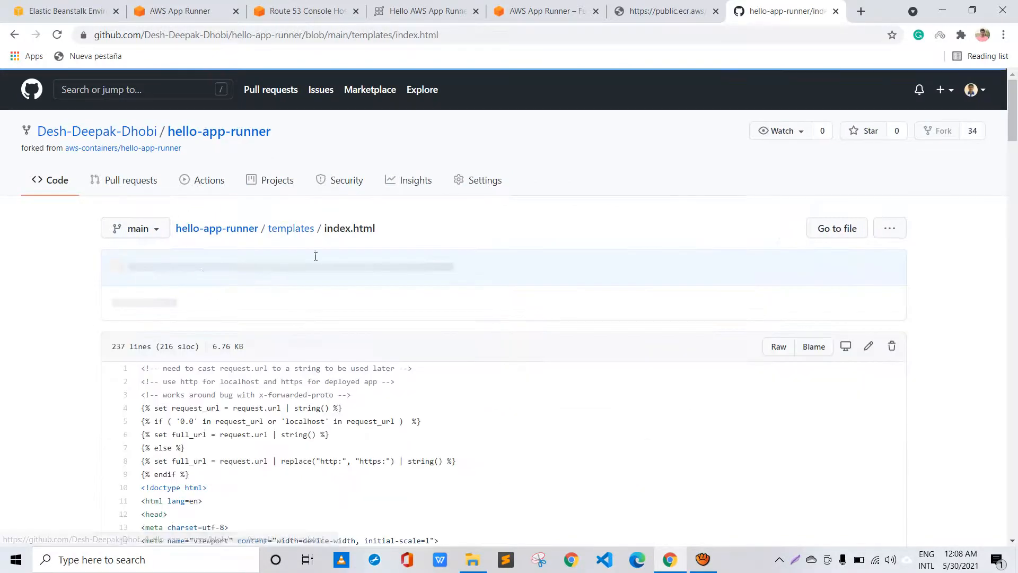
{"action": "scroll", "coordinate": [399, 284], "scroll_direction": "down", "scroll_amount": 4}
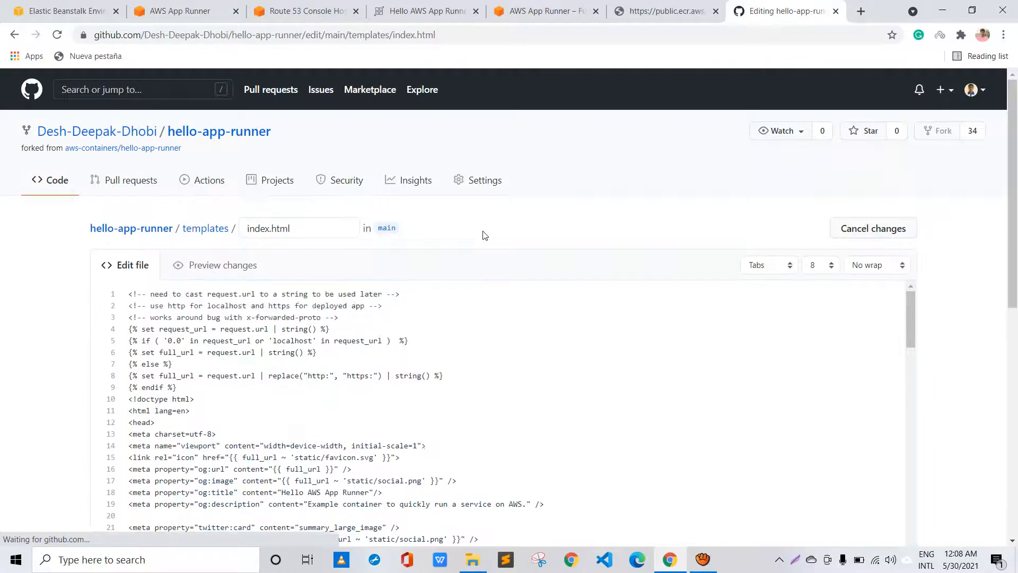
Search index.html for "we're live" and check the heading's wording on the custom domain page
{"action": "key", "text": "ctrl+f"}
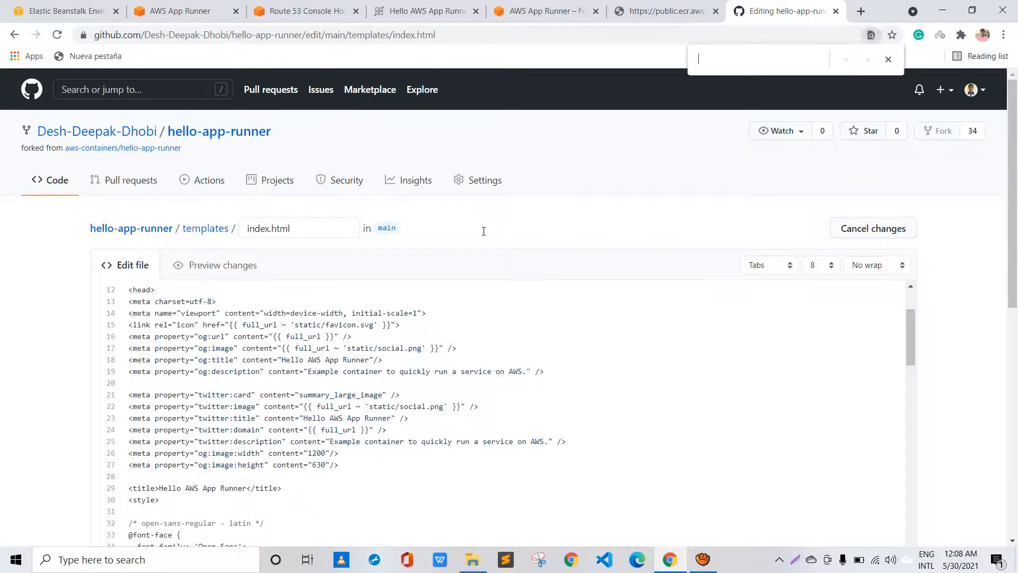
{"action": "type", "text": "we"}
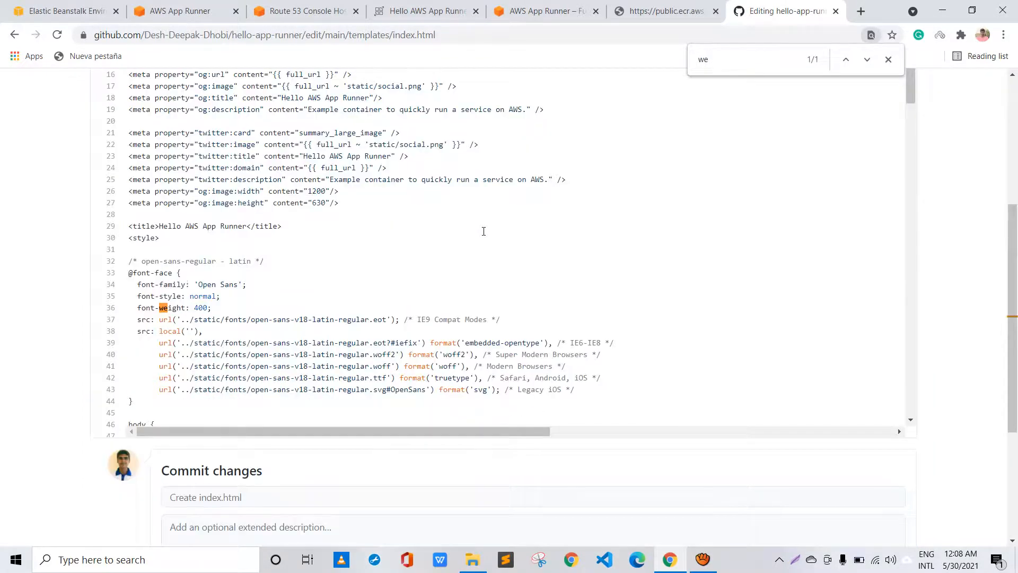
{"action": "type", "text": "'re liv"}
{"action": "key", "text": "BackSpace"}
{"action": "key", "text": "BackSpace"}
{"action": "key", "text": "BackSpace"}
{"action": "key", "text": "BackSpace"}
{"action": "type", "text": "'r"}
{"action": "left_click", "coordinate": [419, 10]}
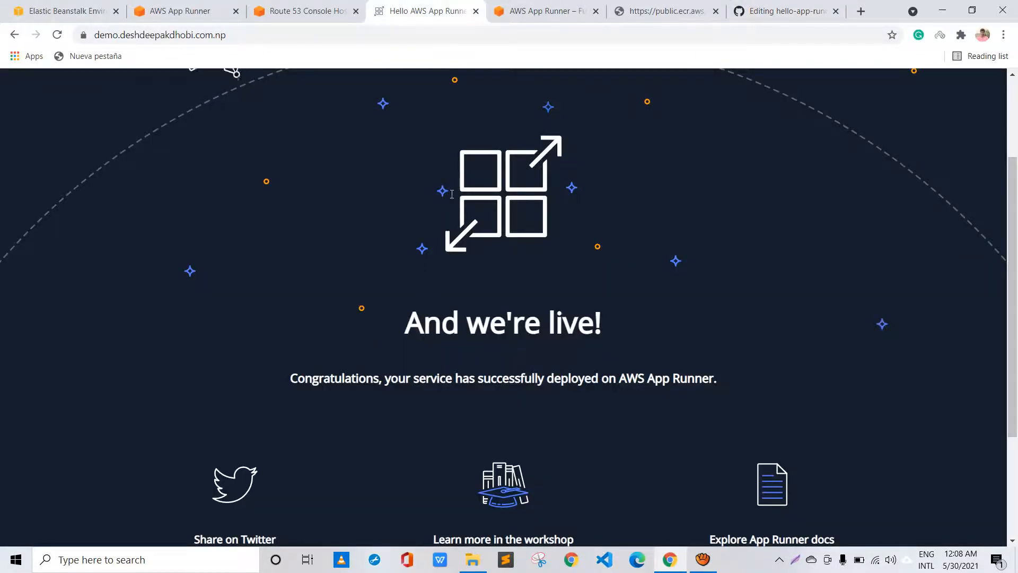
{"action": "left_click", "coordinate": [785, 10]}
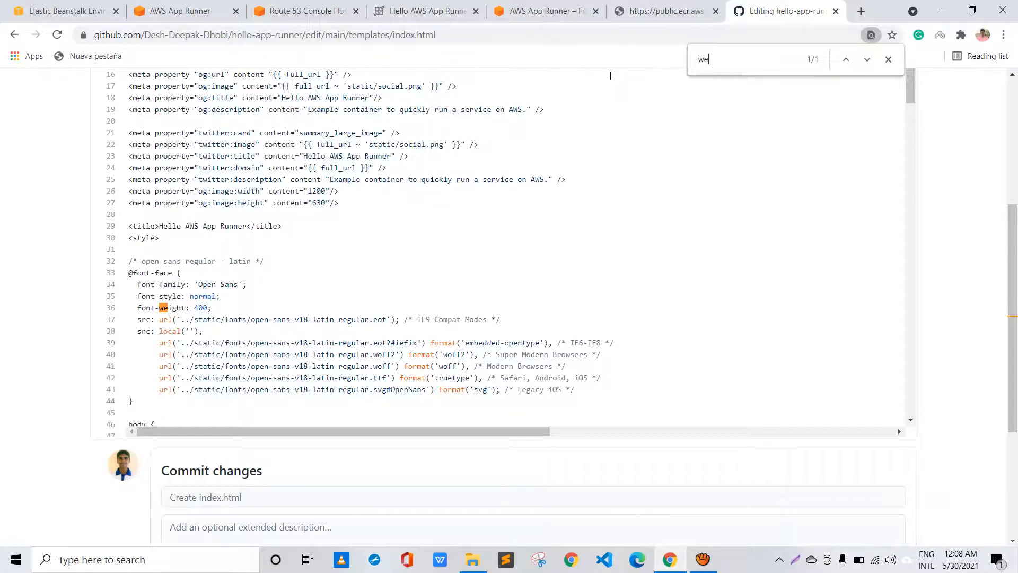
Search index.html for "live" and close the search
{"action": "key", "text": "BackSpace"}
{"action": "key", "text": "BackSpace"}
{"action": "type", "text": "live"}
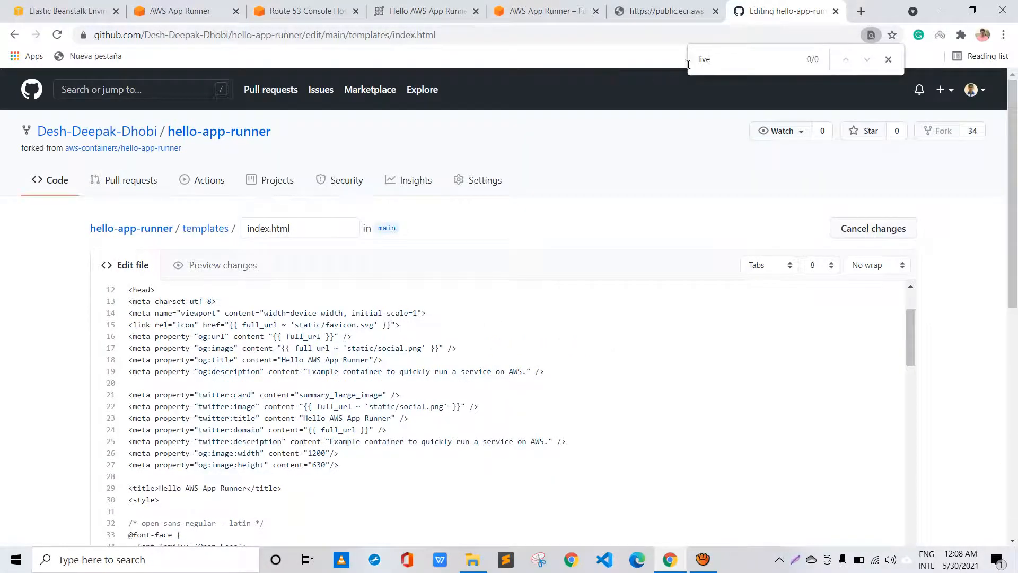
{"action": "left_click", "coordinate": [888, 59]}
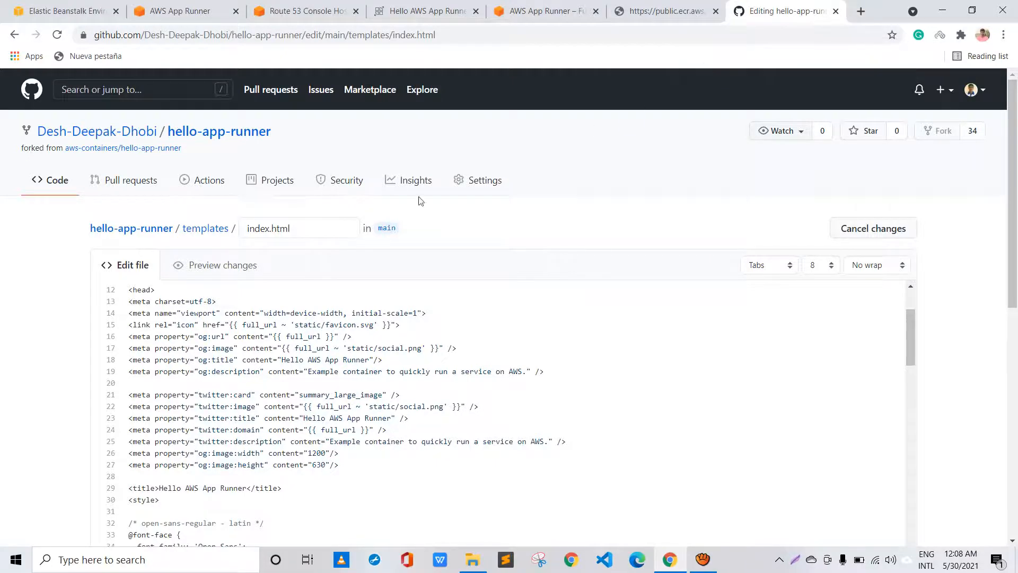
Repeat the search further down in index.html, trying "li", "We" and "we're live"
{"action": "scroll", "coordinate": [408, 264], "scroll_direction": "down", "scroll_amount": 4}
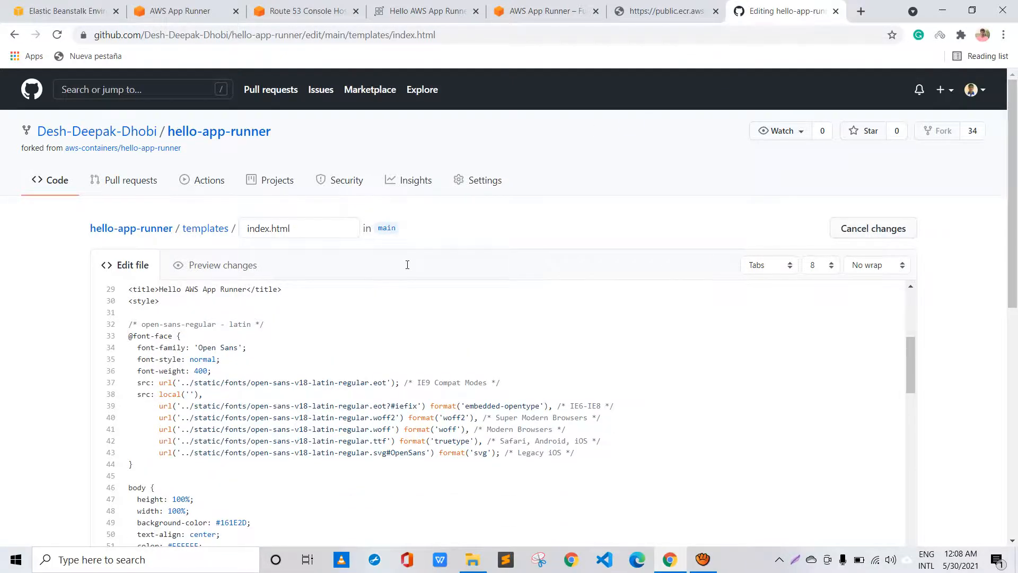
{"action": "key", "text": "ctrl+f"}
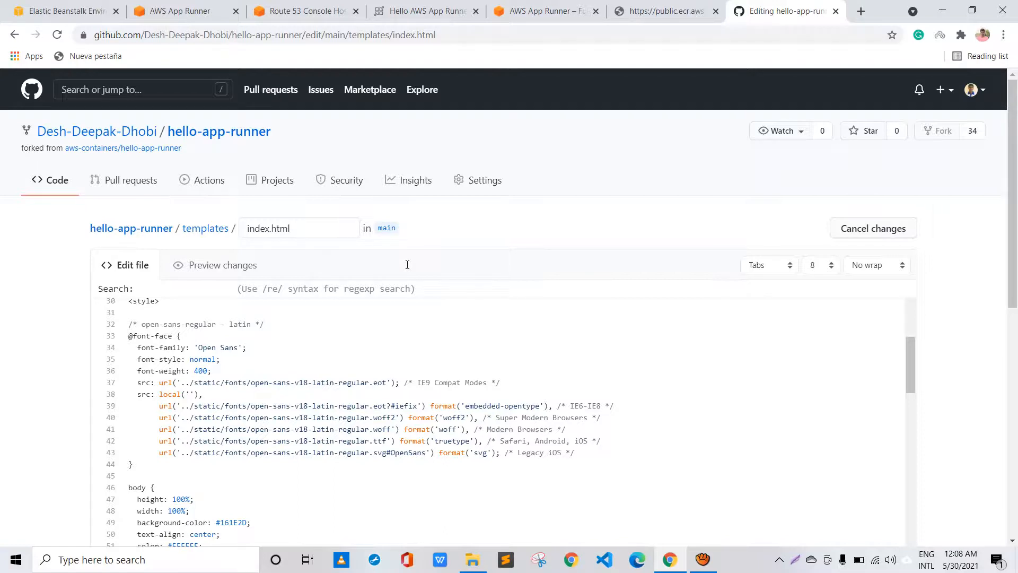
{"action": "key", "text": "ctrl+f"}
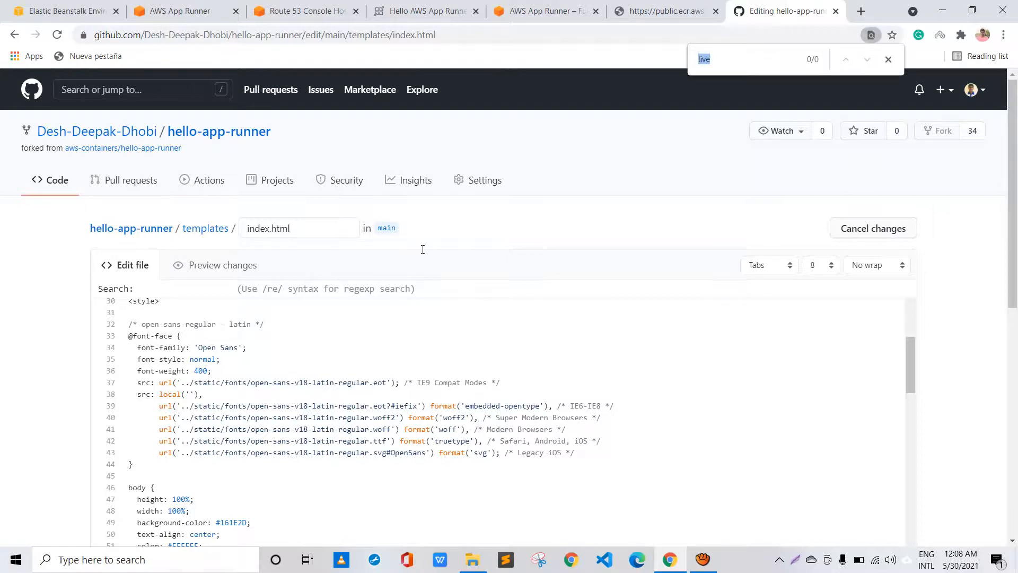
{"action": "key", "text": "End"}
{"action": "key", "text": "BackSpace"}
{"action": "key", "text": "BackSpace"}
{"action": "key", "text": "BackSpace"}
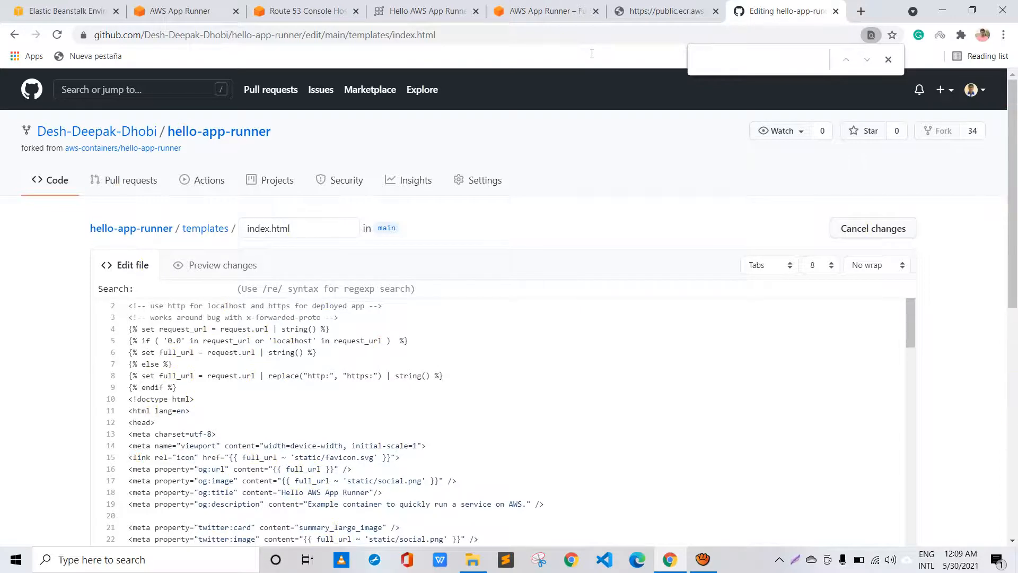
{"action": "type", "text": "li"}
{"action": "key", "text": "BackSpace"}
{"action": "key", "text": "BackSpace"}
{"action": "type", "text": "We"}
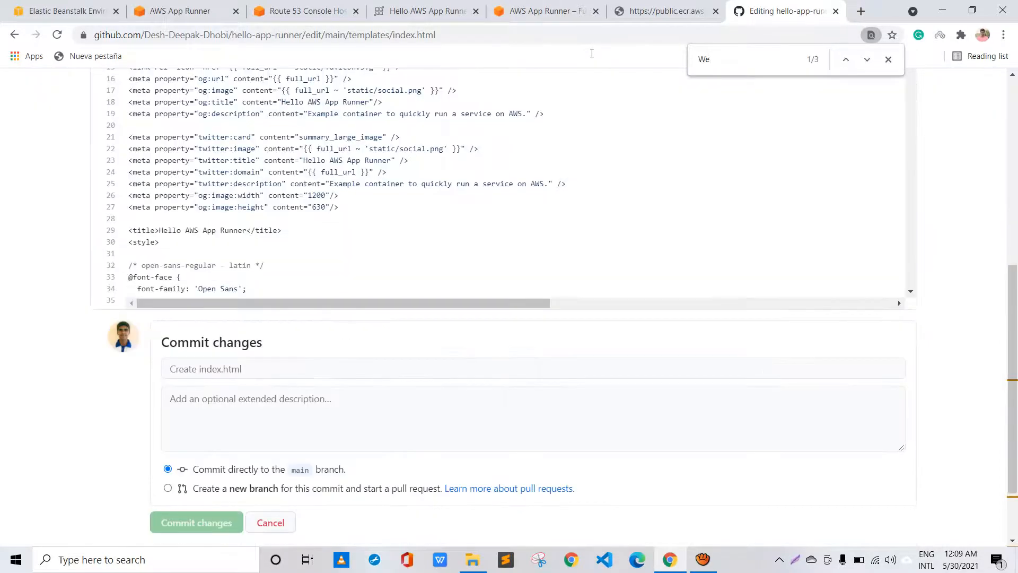
{"action": "key", "text": "BackSpace"}
{"action": "key", "text": "BackSpace"}
{"action": "type", "text": "we're live"}
{"action": "key", "text": "BackSpace"}
{"action": "key", "text": "BackSpace"}
Look through the style rules in index.html and search for "we're", "we" and "live" from there
{"action": "scroll", "coordinate": [256, 212], "scroll_direction": "up", "scroll_amount": 4}
{"action": "scroll", "coordinate": [276, 206], "scroll_direction": "up", "scroll_amount": 1}
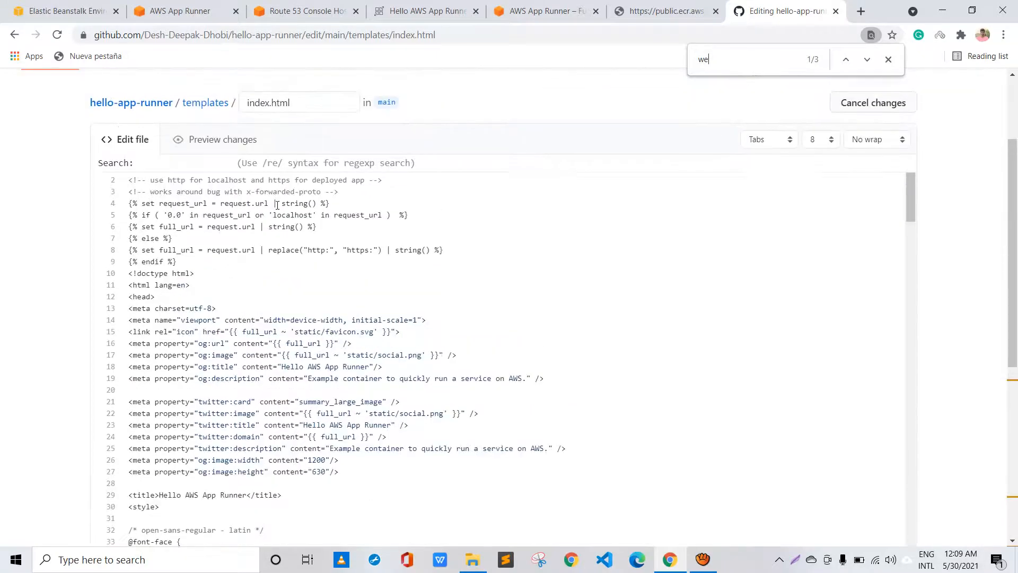
{"action": "scroll", "coordinate": [276, 205], "scroll_direction": "down", "scroll_amount": 15}
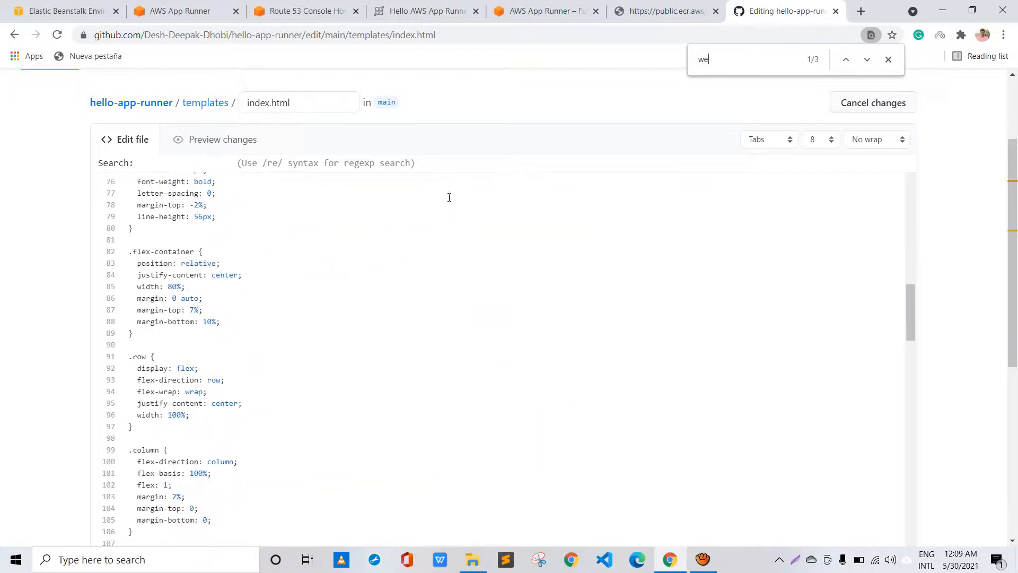
{"action": "scroll", "coordinate": [450, 197], "scroll_direction": "down", "scroll_amount": 4}
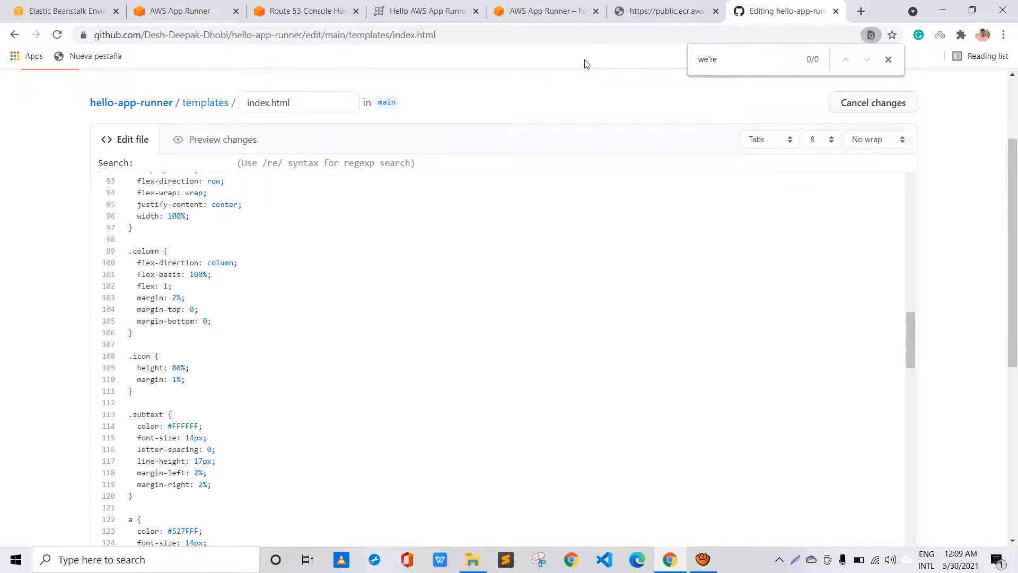
{"action": "key", "text": "BackSpace"}
{"action": "key", "text": "BackSpace"}
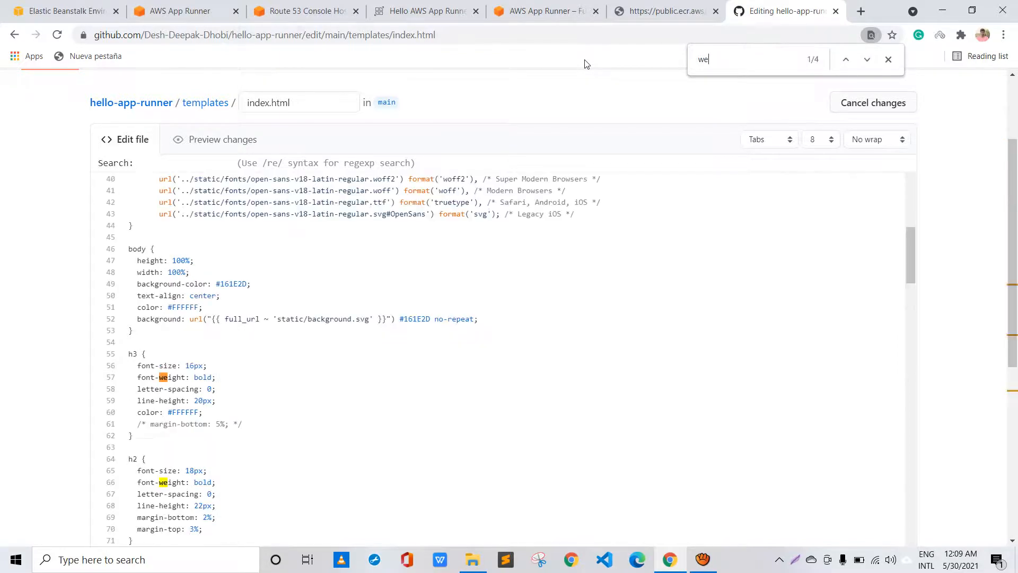
{"action": "key", "text": "BackSpace"}
{"action": "key", "text": "BackSpace"}
{"action": "type", "text": "live"}
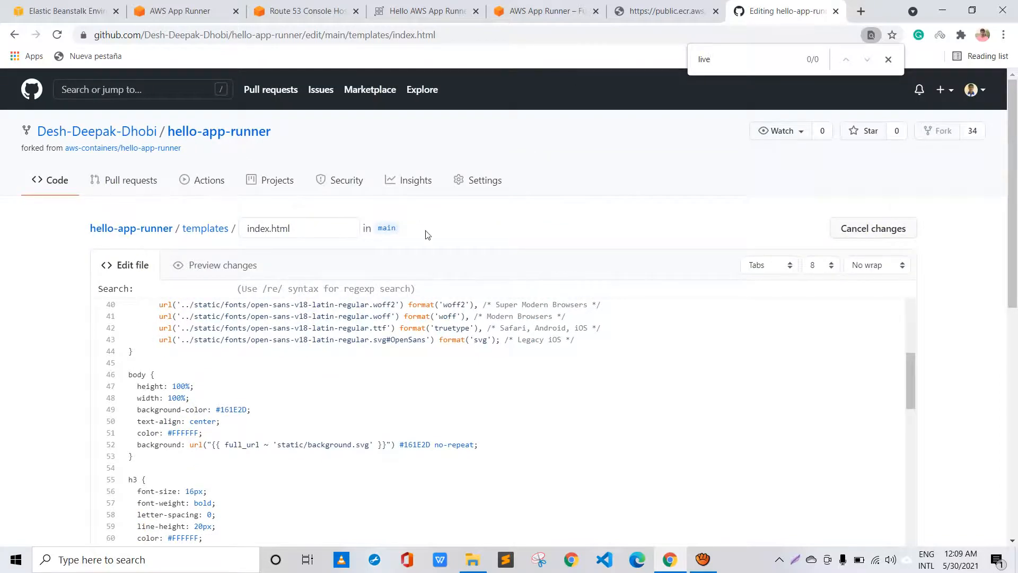
Extend the "And we're live!" h1 heading in the body of index.html with "from", the owner's name and "Computer" before the exclamation mark
{"action": "scroll", "coordinate": [426, 232], "scroll_direction": "down", "scroll_amount": 2}
{"action": "scroll", "coordinate": [426, 239], "scroll_direction": "down", "scroll_amount": 15}
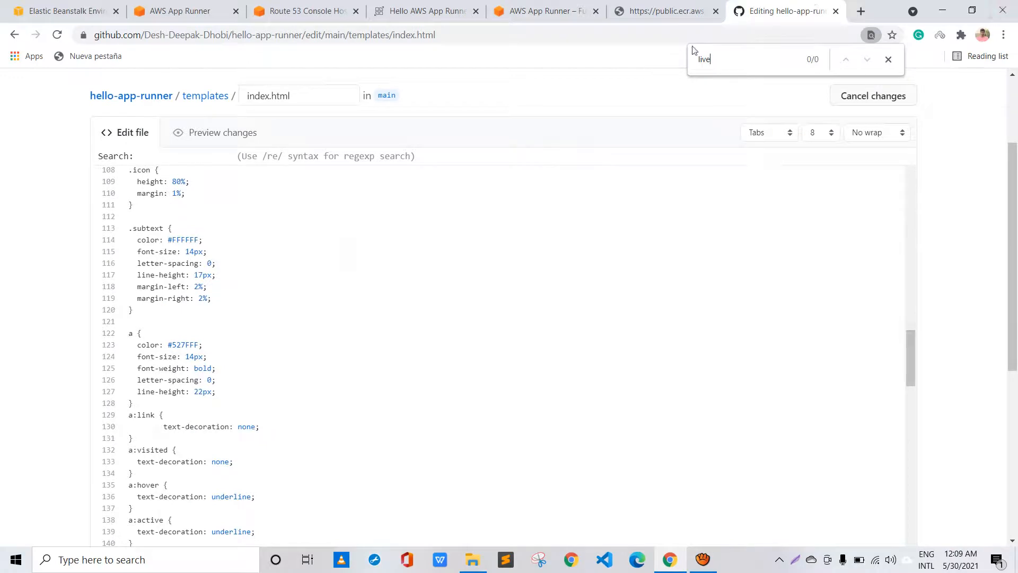
{"action": "scroll", "coordinate": [316, 286], "scroll_direction": "down", "scroll_amount": 10}
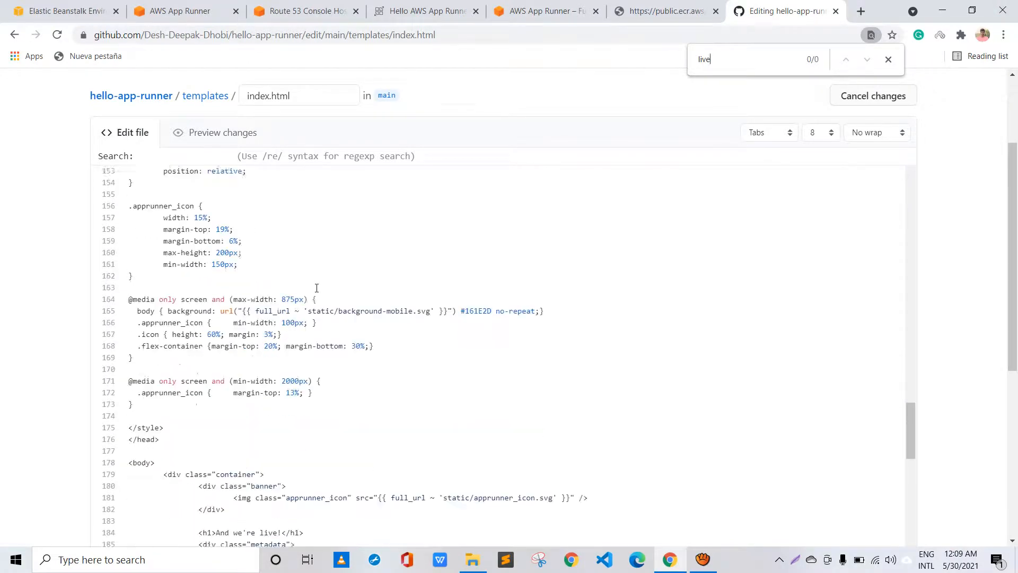
{"action": "scroll", "coordinate": [317, 288], "scroll_direction": "down", "scroll_amount": 9}
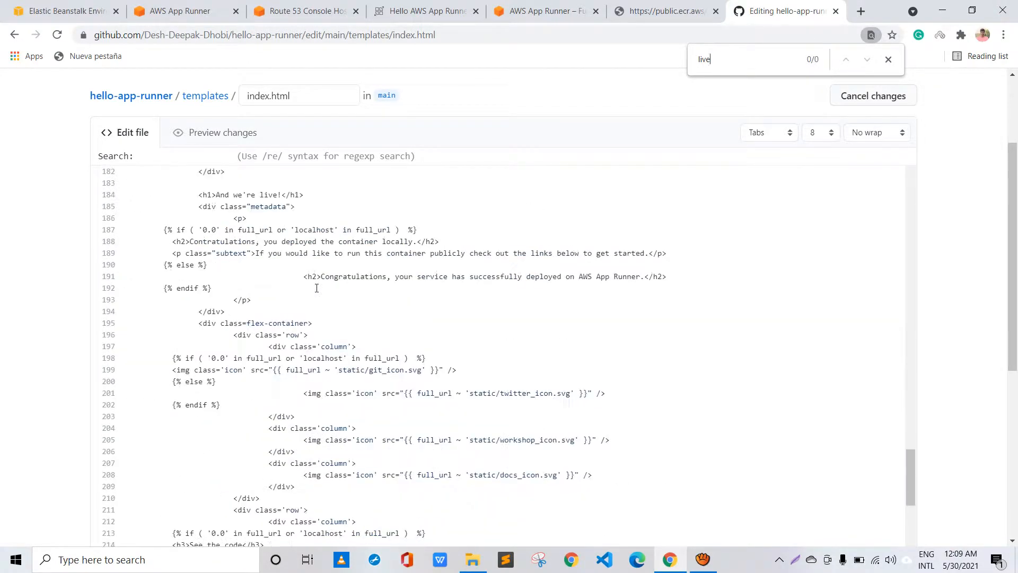
{"action": "scroll", "coordinate": [285, 202], "scroll_direction": "down", "scroll_amount": 7}
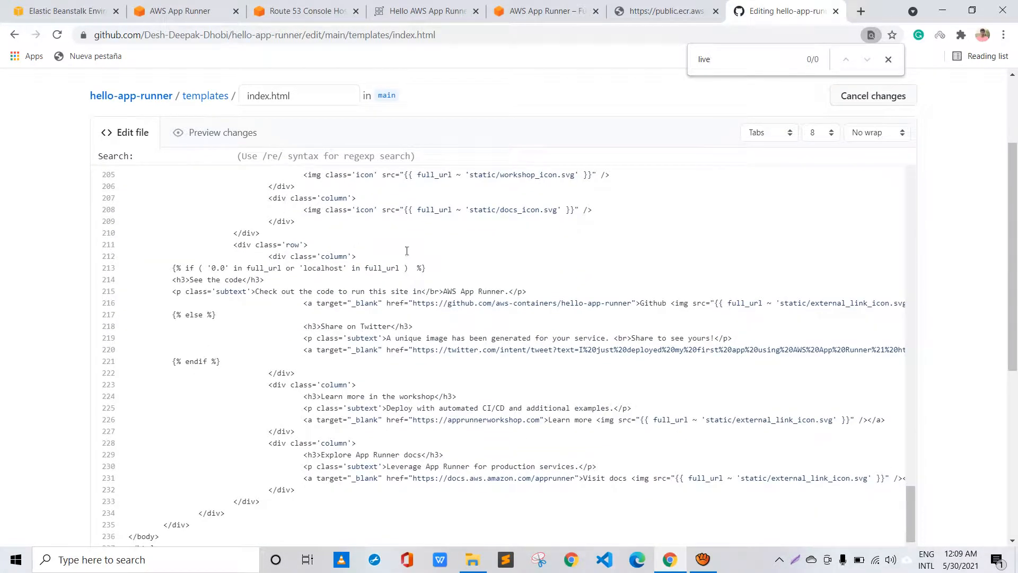
{"action": "scroll", "coordinate": [407, 250], "scroll_direction": "up", "scroll_amount": 5}
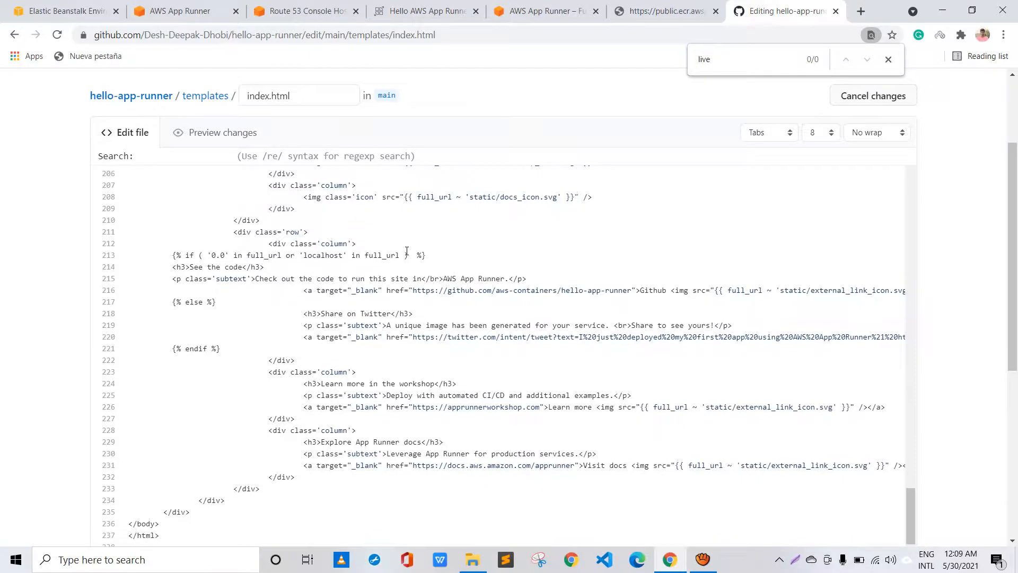
{"action": "scroll", "coordinate": [407, 250], "scroll_direction": "up", "scroll_amount": 5}
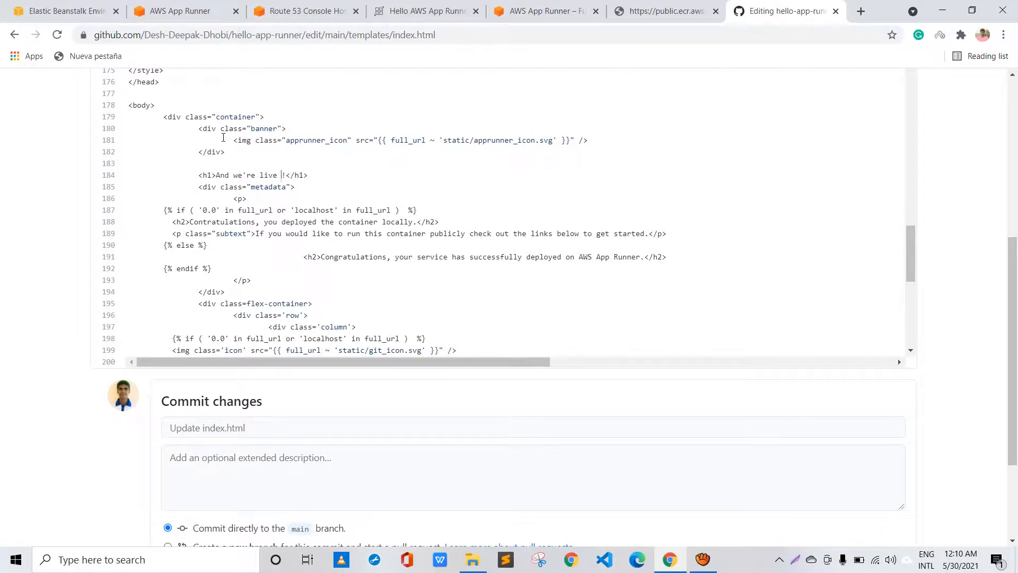
{"action": "type", "text": "from Desh Deepaks"}
{"action": "key", "text": "BackSpace"}
{"action": "key", "text": "BackSpace"}
{"action": "type", "text": "ks Computer"}
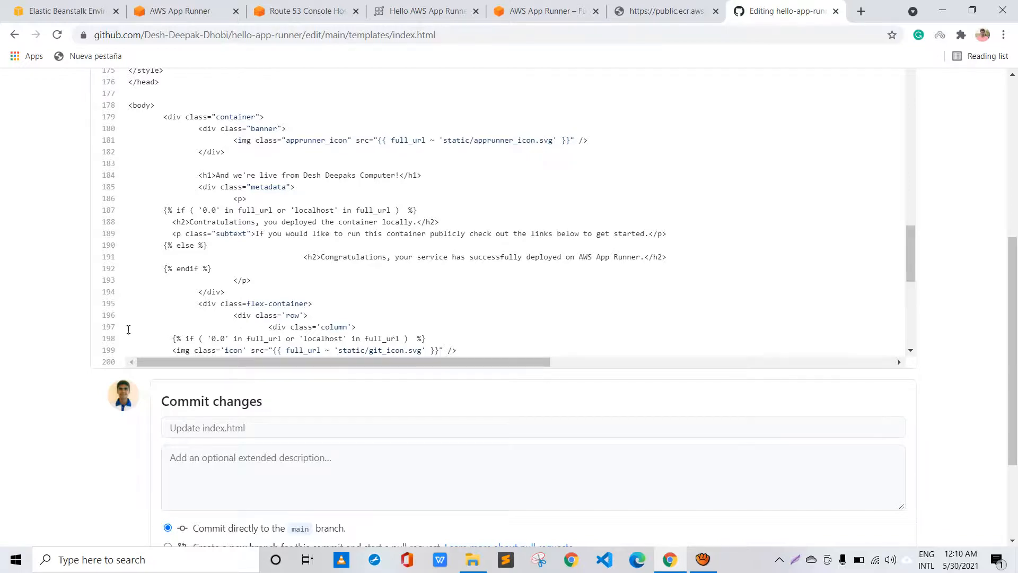
Commit the change directly to the main branch with the message "Updated my index.html file"
{"action": "scroll", "coordinate": [128, 329], "scroll_direction": "down", "scroll_amount": 3}
{"action": "key", "text": "ctrl+s"}
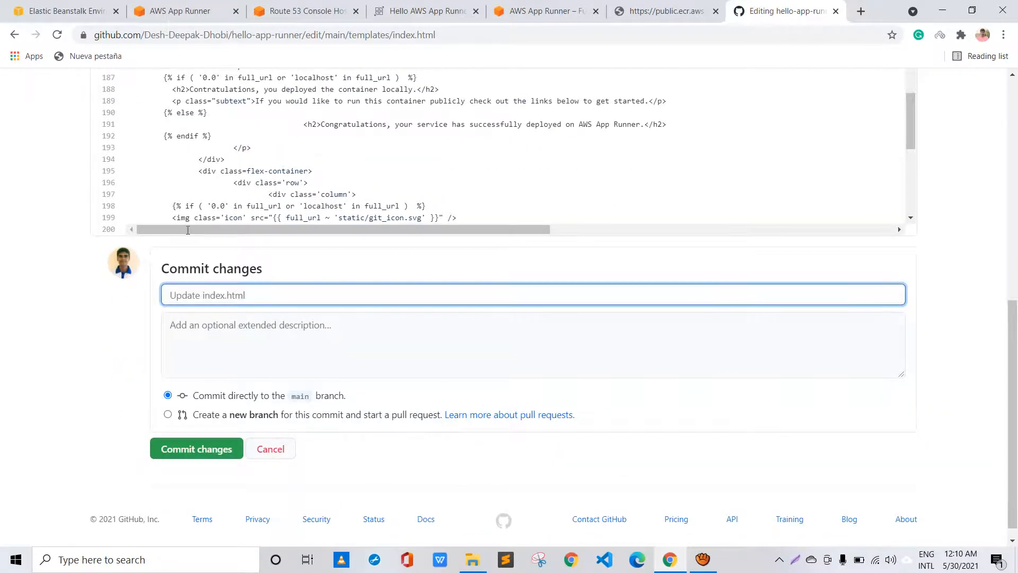
{"action": "type", "text": "Upadted"}
{"action": "key", "text": "BackSpace"}
{"action": "key", "text": "BackSpace"}
{"action": "key", "text": "BackSpace"}
{"action": "type", "text": "dated my index.html f"}
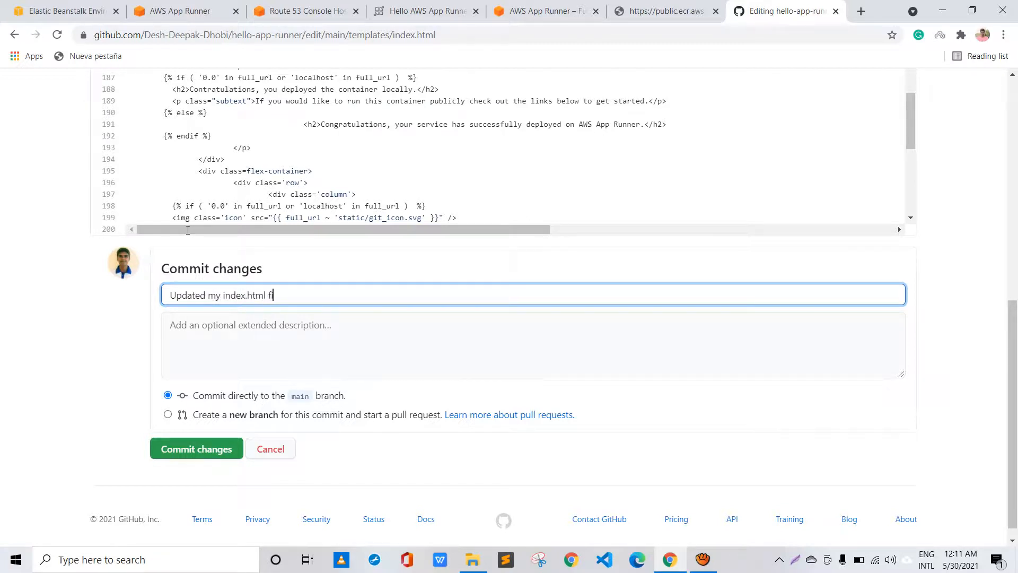
{"action": "type", "text": "ile"}
{"action": "scroll", "coordinate": [178, 334], "scroll_direction": "down", "scroll_amount": 1}
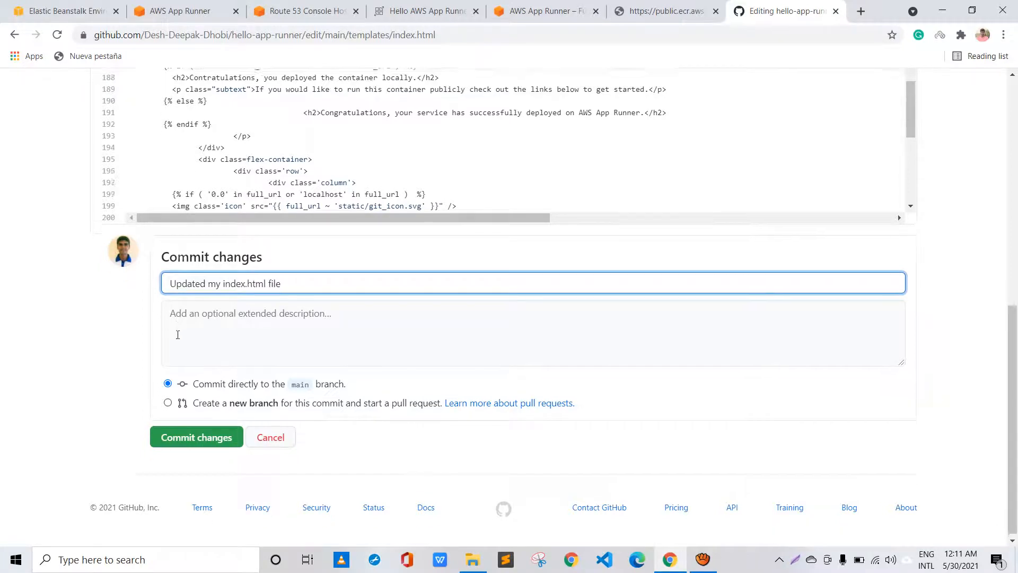
{"action": "key", "text": "Return"}
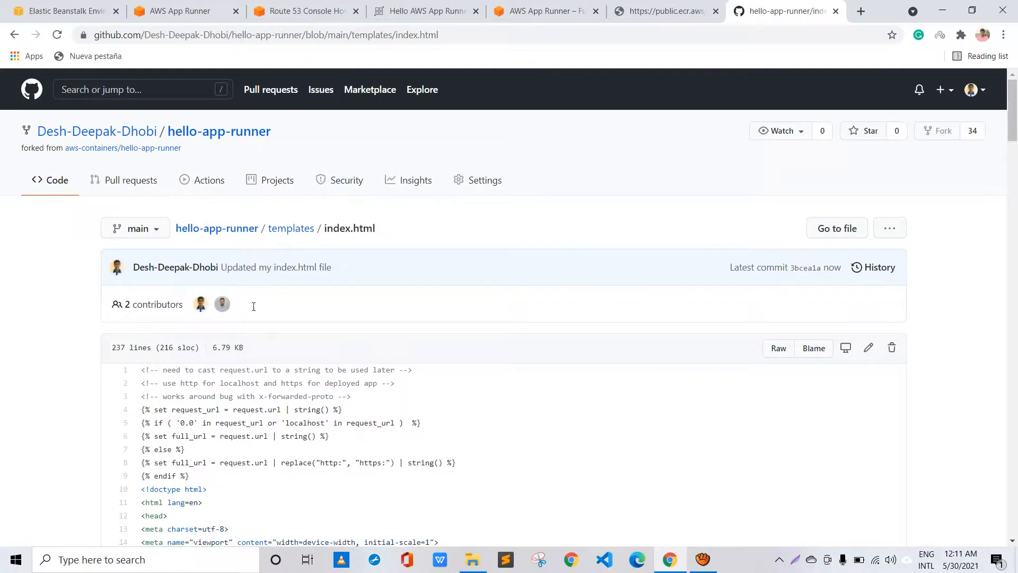
Return to App Runner and check demo-GitRepo-App's deployment status in the services list
{"action": "scroll", "coordinate": [253, 306], "scroll_direction": "down", "scroll_amount": 3}
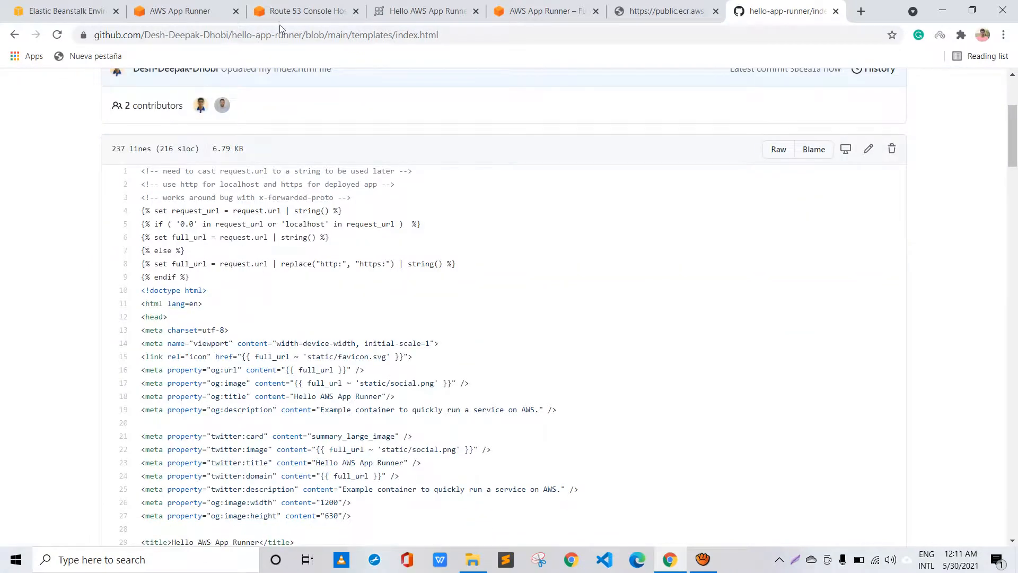
{"action": "left_click", "coordinate": [165, 8]}
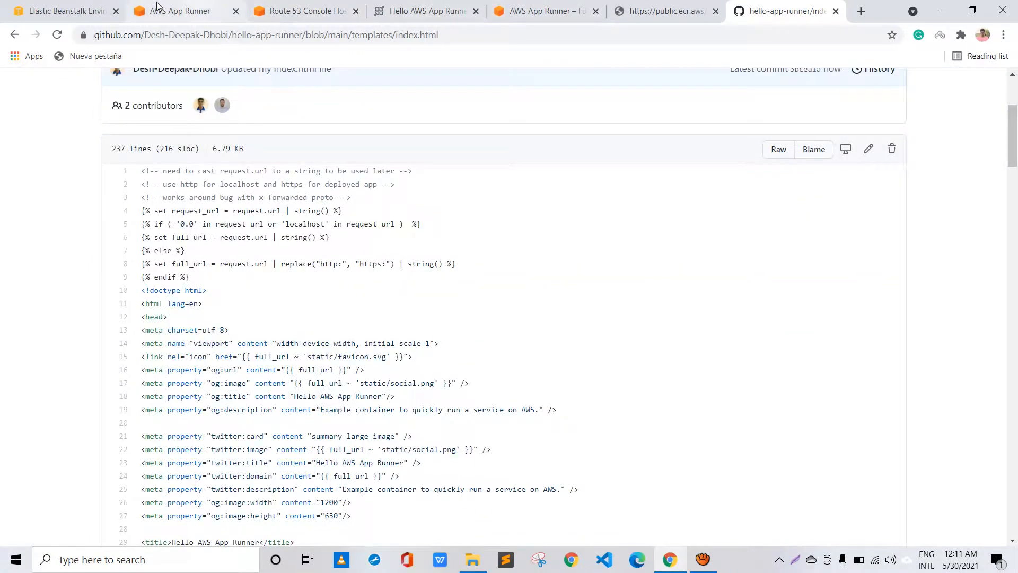
{"action": "scroll", "coordinate": [406, 265], "scroll_direction": "up", "scroll_amount": 4}
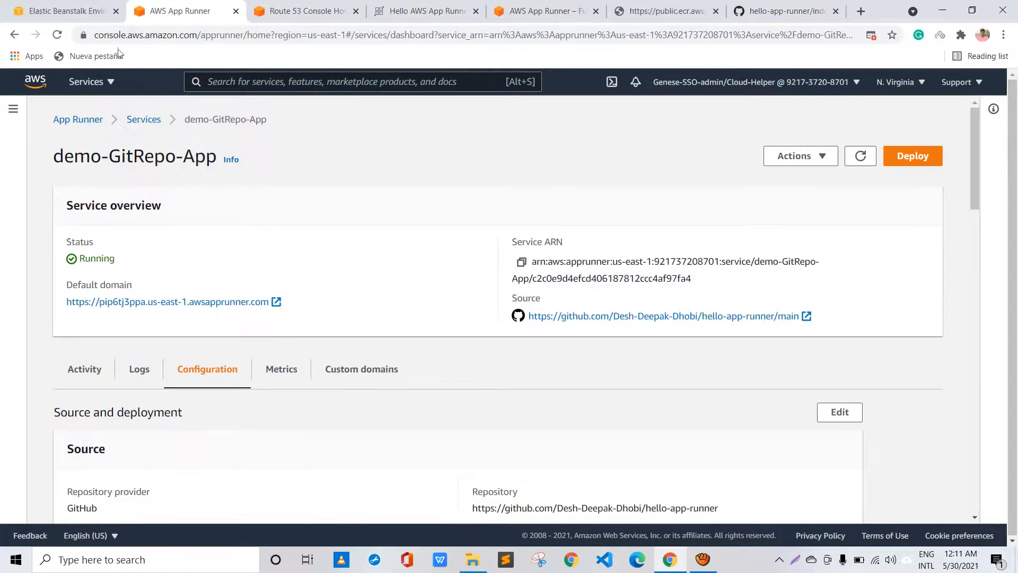
{"action": "left_click", "coordinate": [142, 119]}
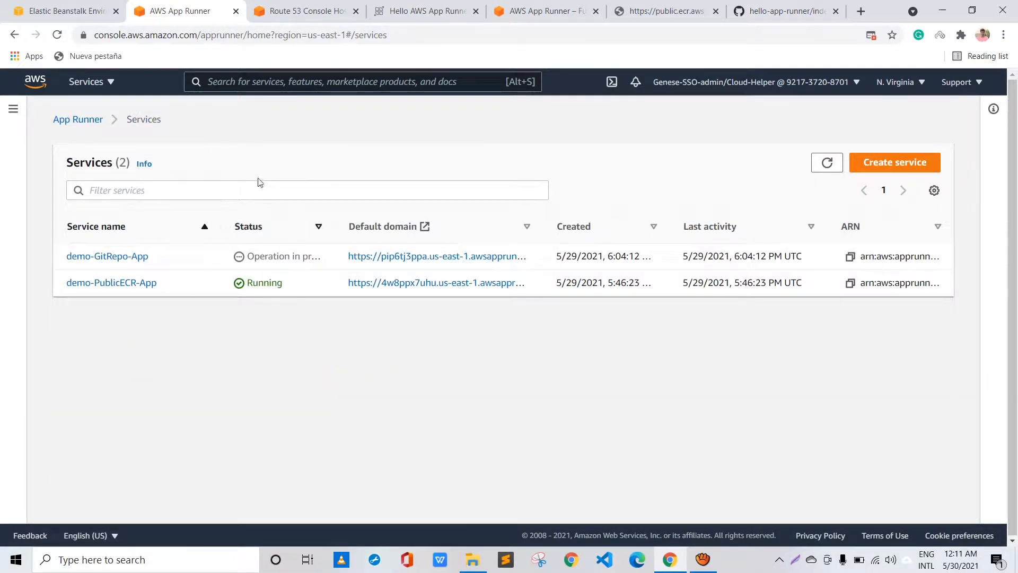
Check demo-GitRepo-App's deployment status against the page currently served on the demo subdomain, and return to the App Runner services list
{"action": "left_click_drag", "start_coordinate": [362, 258], "coordinate": [224, 259]}
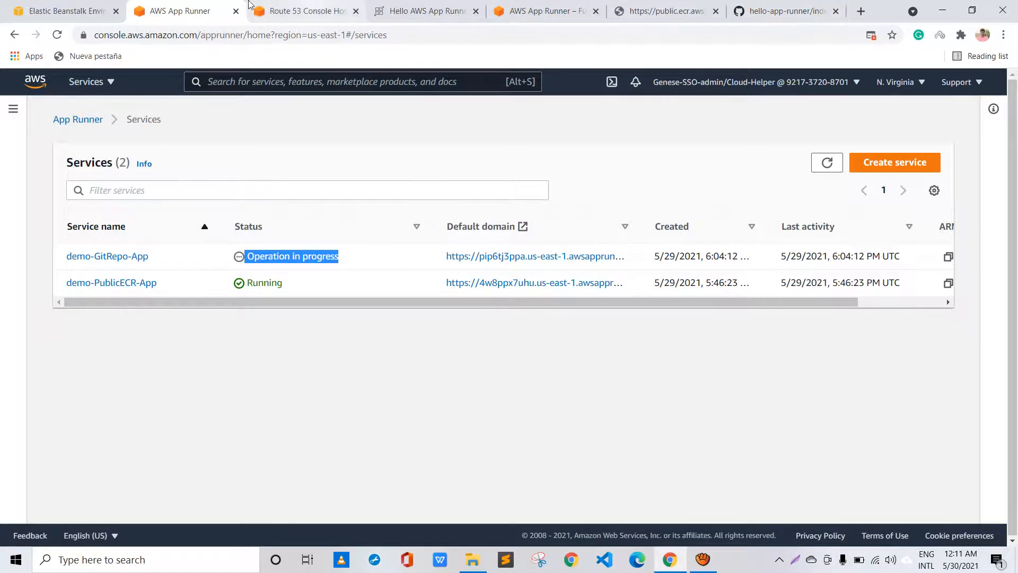
{"action": "left_click", "coordinate": [313, 11]}
{"action": "left_click", "coordinate": [424, 11]}
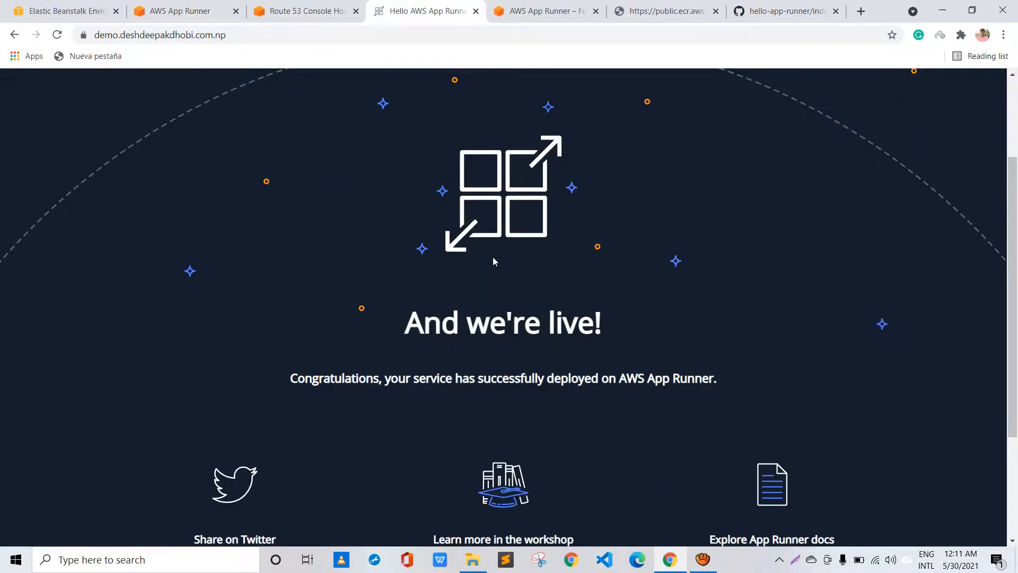
{"action": "left_click_drag", "start_coordinate": [493, 261], "coordinate": [312, 276]}
{"action": "left_click", "coordinate": [312, 278]}
{"action": "left_click", "coordinate": [560, 9]}
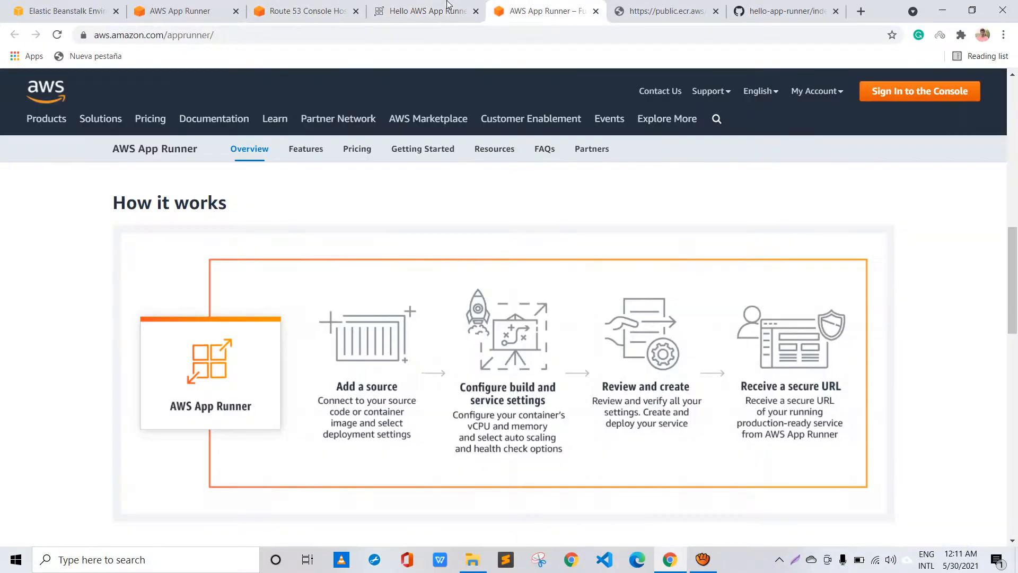
{"action": "left_click", "coordinate": [276, 11]}
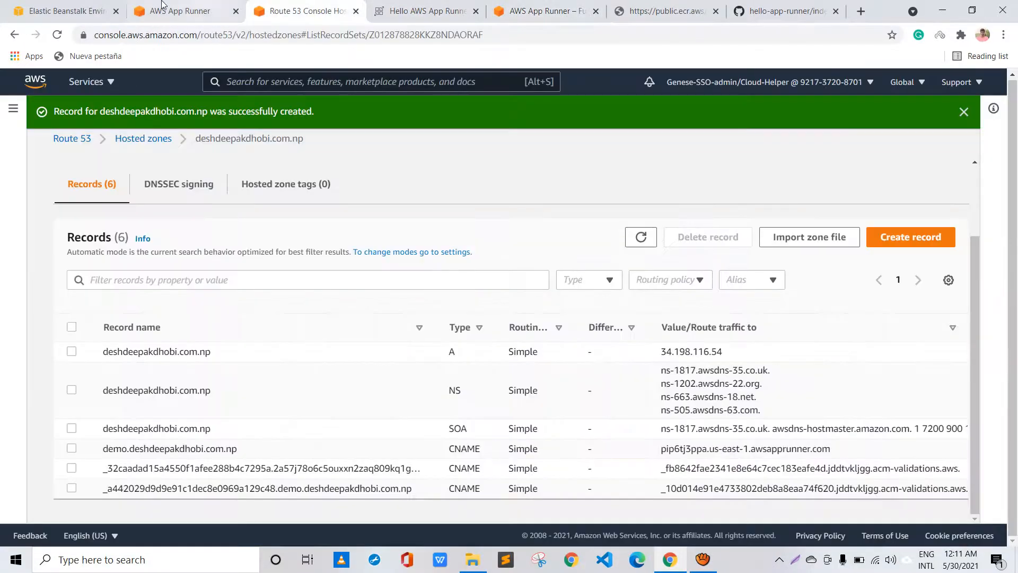
{"action": "left_click", "coordinate": [163, 6]}
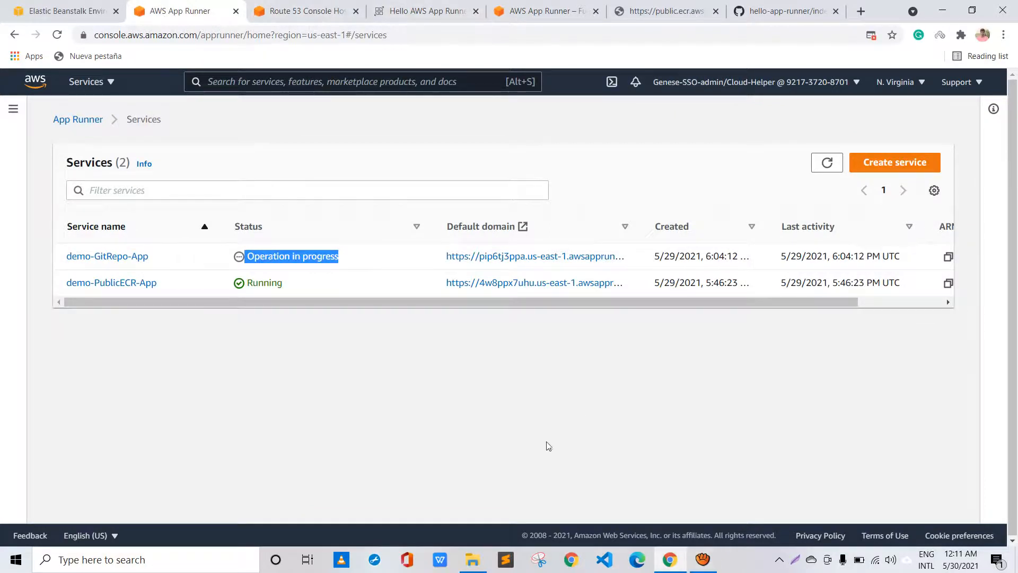
{"action": "left_click", "coordinate": [702, 560]}
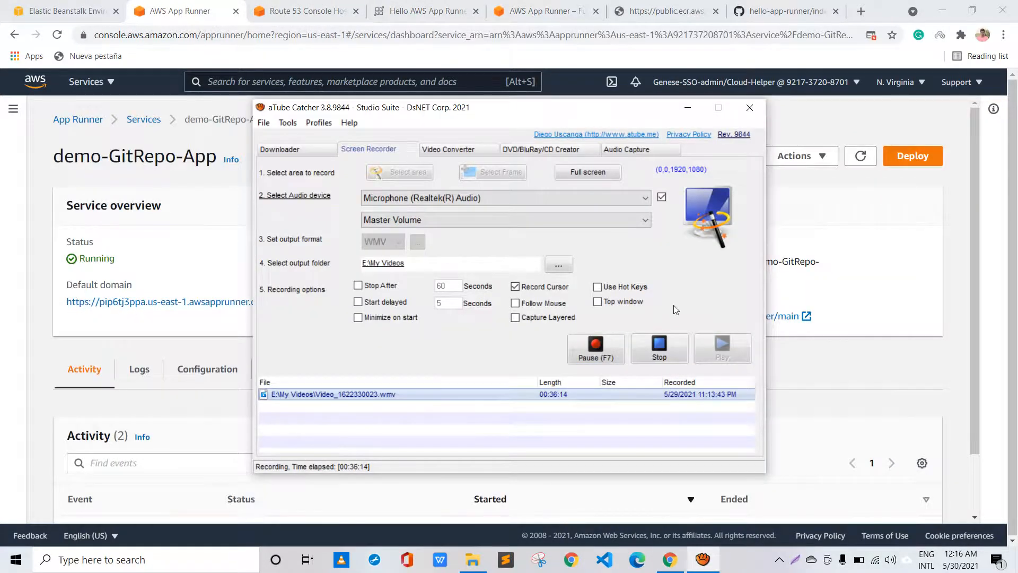
{"action": "key", "text": "alt+Tab"}
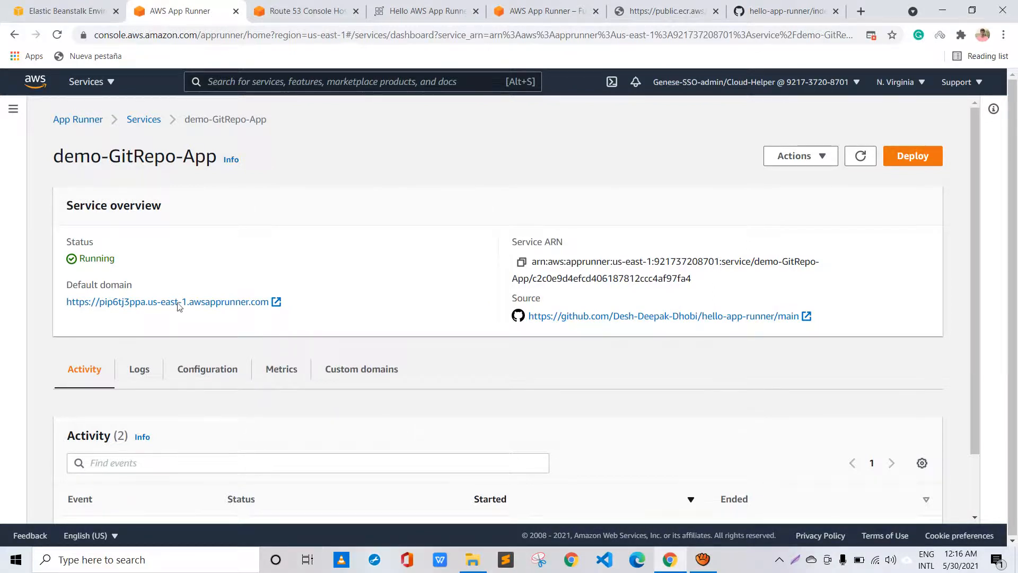
Review the status and start times of the Start deployment and Create service events in demo-GitRepo-App's activity log
{"action": "scroll", "coordinate": [243, 225], "scroll_direction": "down", "scroll_amount": 1}
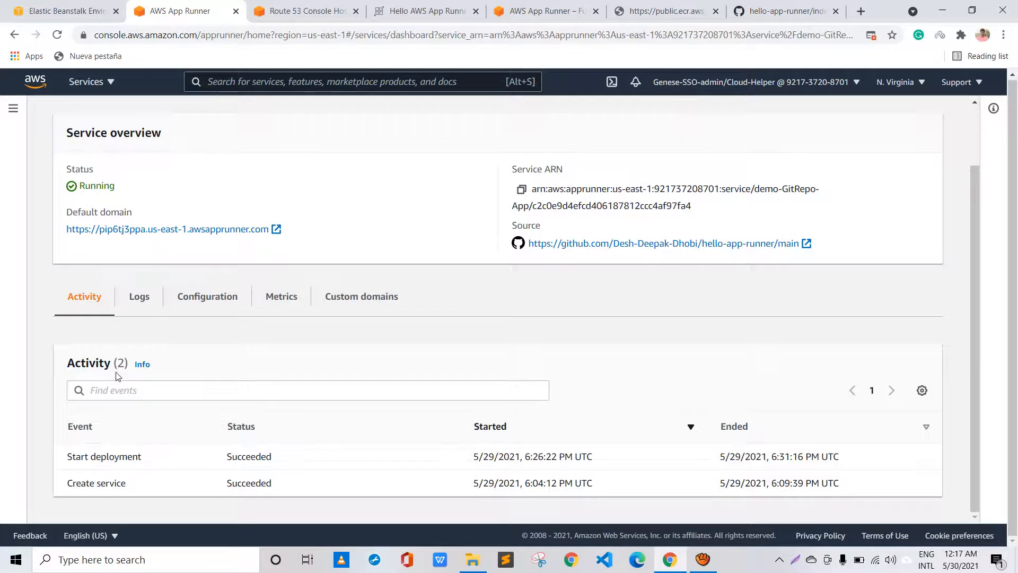
{"action": "left_click_drag", "start_coordinate": [115, 457], "coordinate": [143, 457]}
{"action": "left_click_drag", "start_coordinate": [93, 366], "coordinate": [55, 366]}
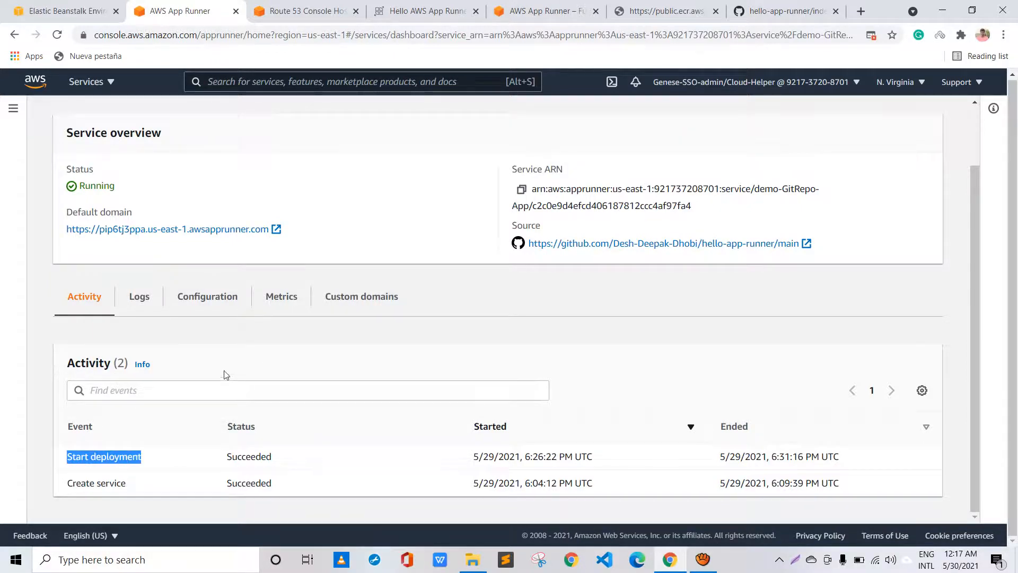
{"action": "left_click_drag", "start_coordinate": [275, 459], "coordinate": [185, 466]}
{"action": "left_click_drag", "start_coordinate": [488, 361], "coordinate": [362, 360]}
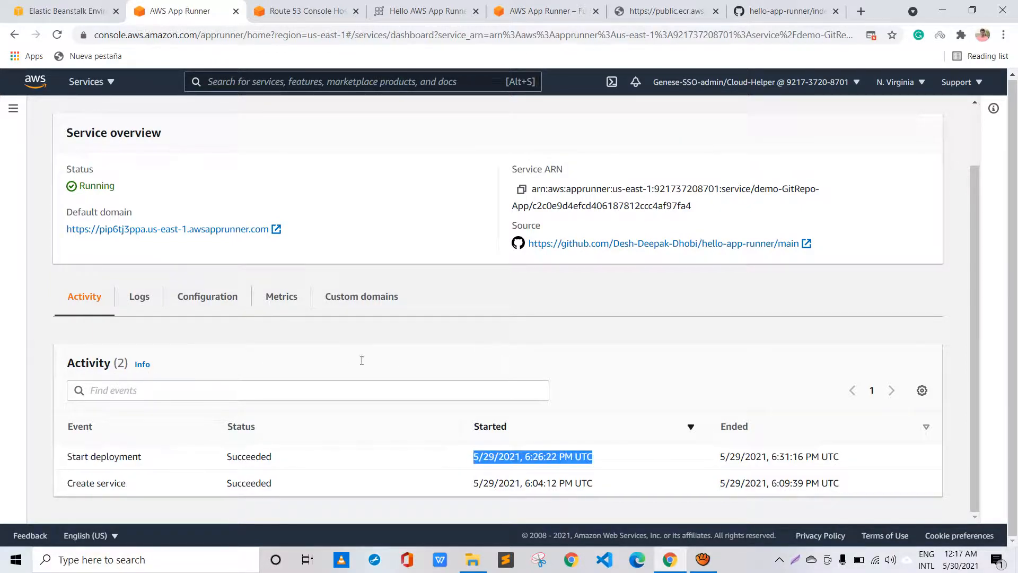
{"action": "left_click_drag", "start_coordinate": [679, 361], "coordinate": [536, 394]}
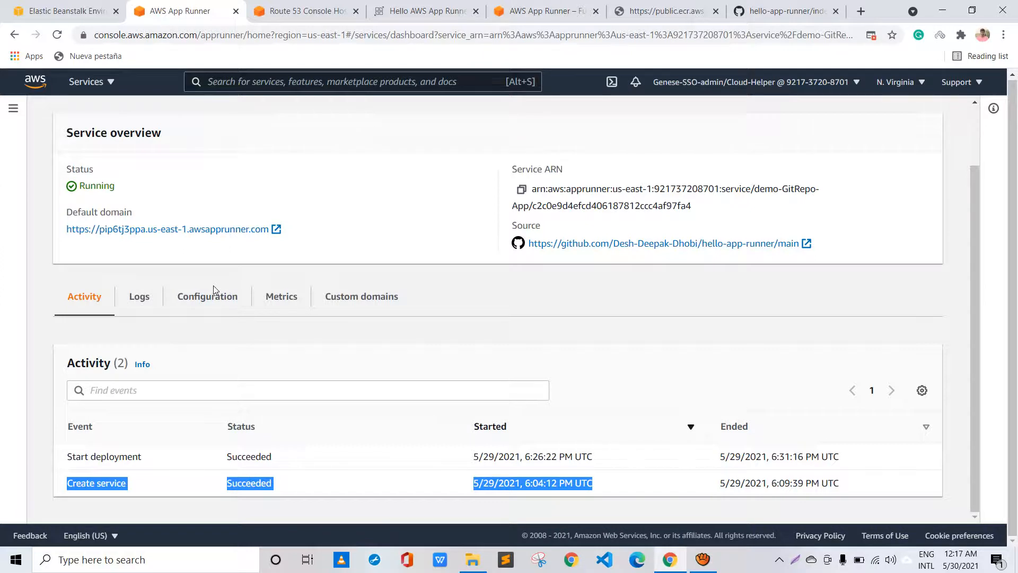
{"action": "scroll", "coordinate": [212, 290], "scroll_direction": "up", "scroll_amount": 2}
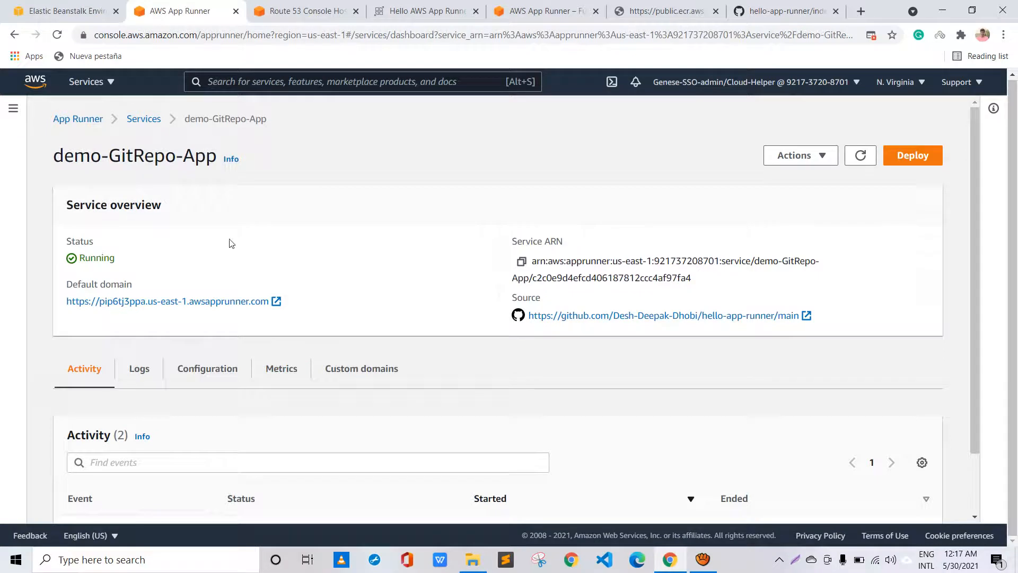
Reload the app's page on the demo subdomain and examine its main heading
{"action": "left_click", "coordinate": [424, 11]}
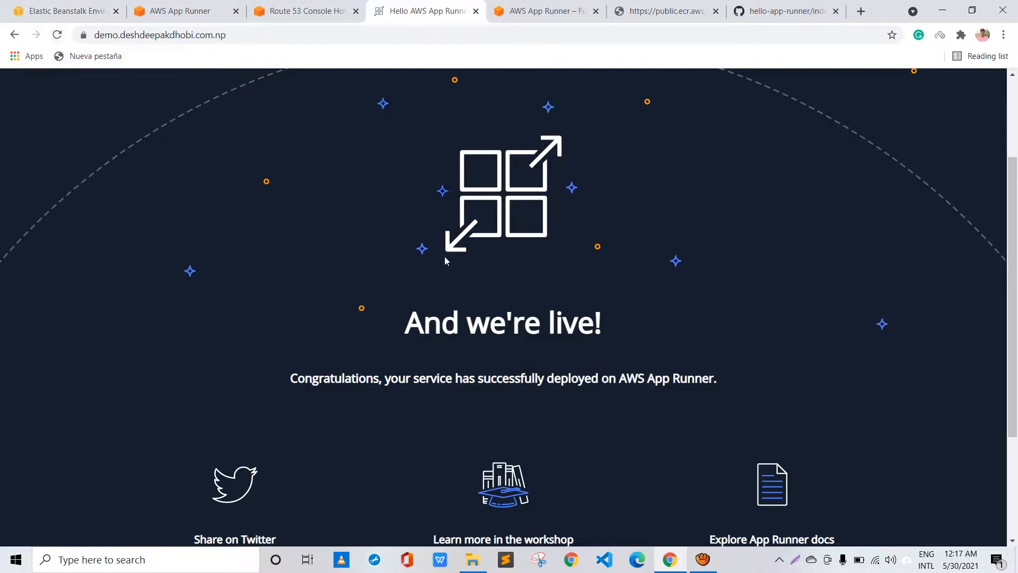
{"action": "triple_click", "coordinate": [481, 261]}
{"action": "left_click", "coordinate": [303, 258]}
{"action": "left_click", "coordinate": [56, 35]}
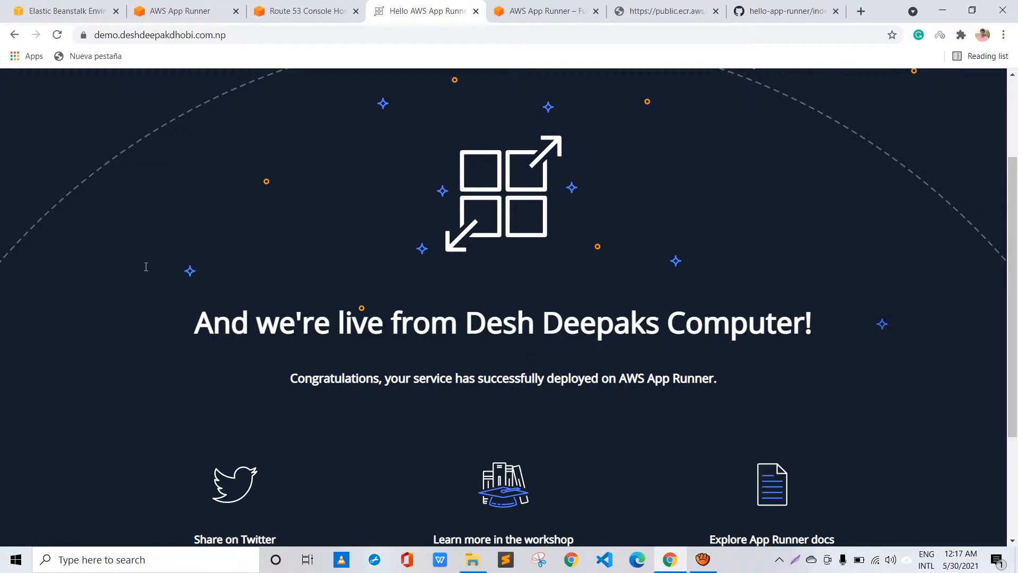
{"action": "left_click_drag", "start_coordinate": [205, 264], "coordinate": [446, 377]}
{"action": "left_click", "coordinate": [536, 236]}
{"action": "left_click_drag", "start_coordinate": [627, 253], "coordinate": [804, 325]}
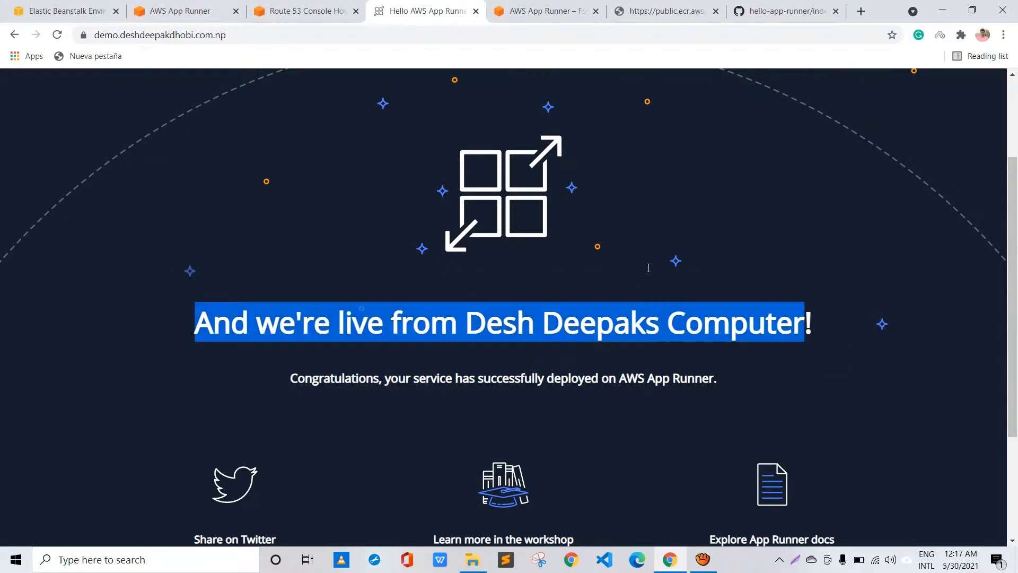
{"action": "left_click", "coordinate": [641, 269]}
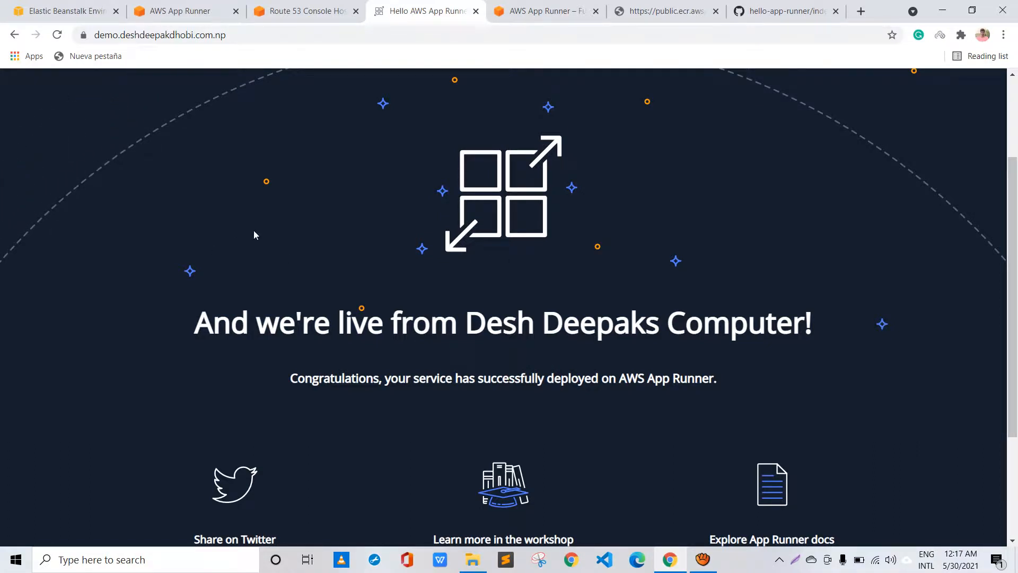
Review demo-GitRepo-App's activity in App Runner again, check the services list and reopen the service's details
{"action": "left_click", "coordinate": [178, 11]}
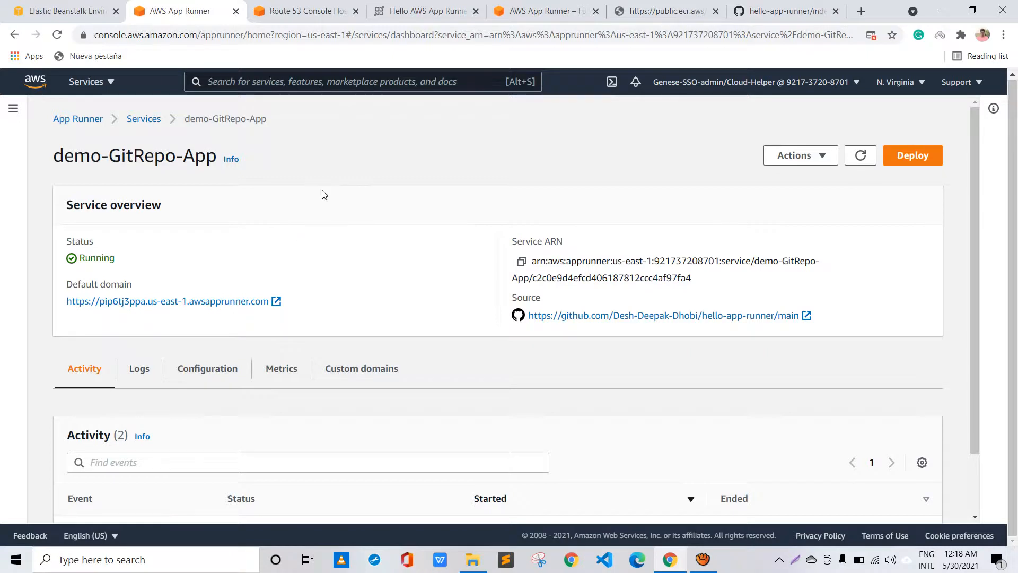
{"action": "scroll", "coordinate": [324, 195], "scroll_direction": "down", "scroll_amount": 2}
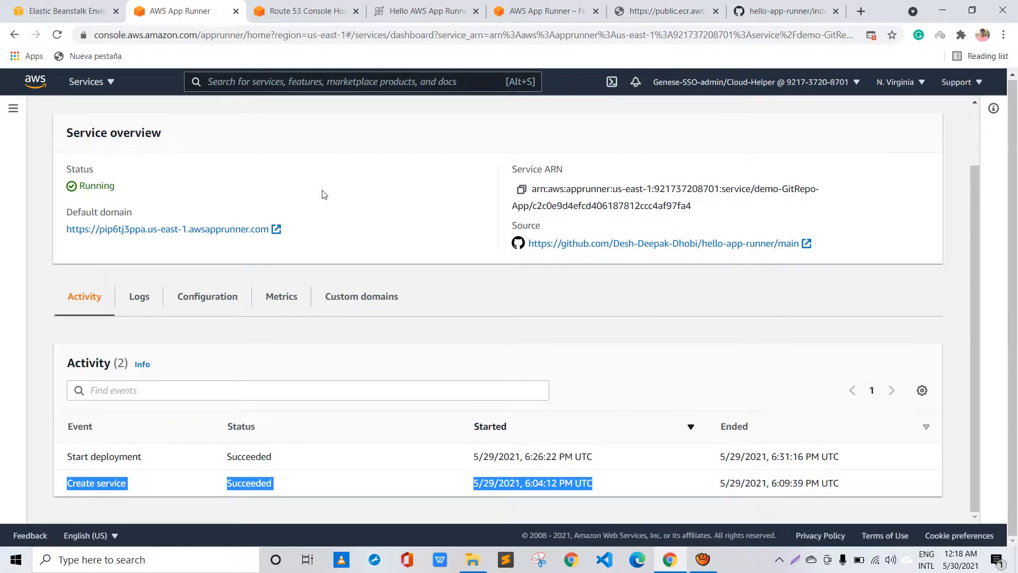
{"action": "scroll", "coordinate": [324, 195], "scroll_direction": "up", "scroll_amount": 2}
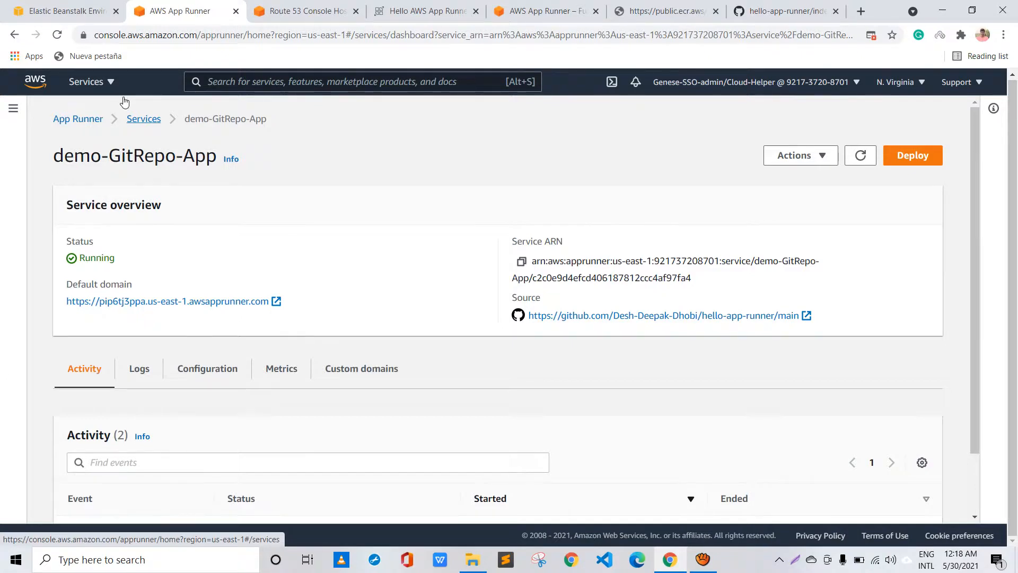
{"action": "left_click", "coordinate": [60, 117]}
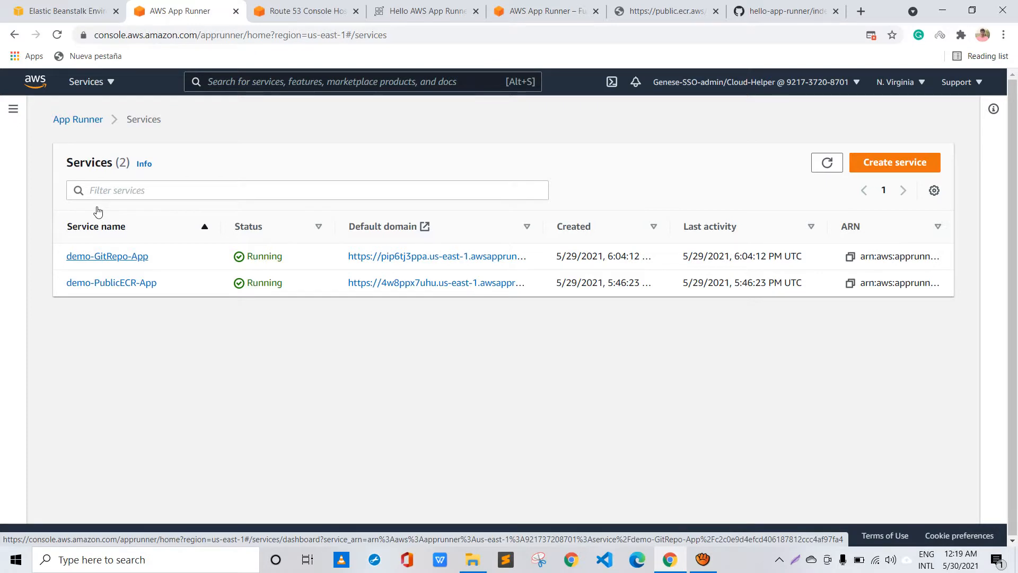
{"action": "left_click", "coordinate": [106, 256]}
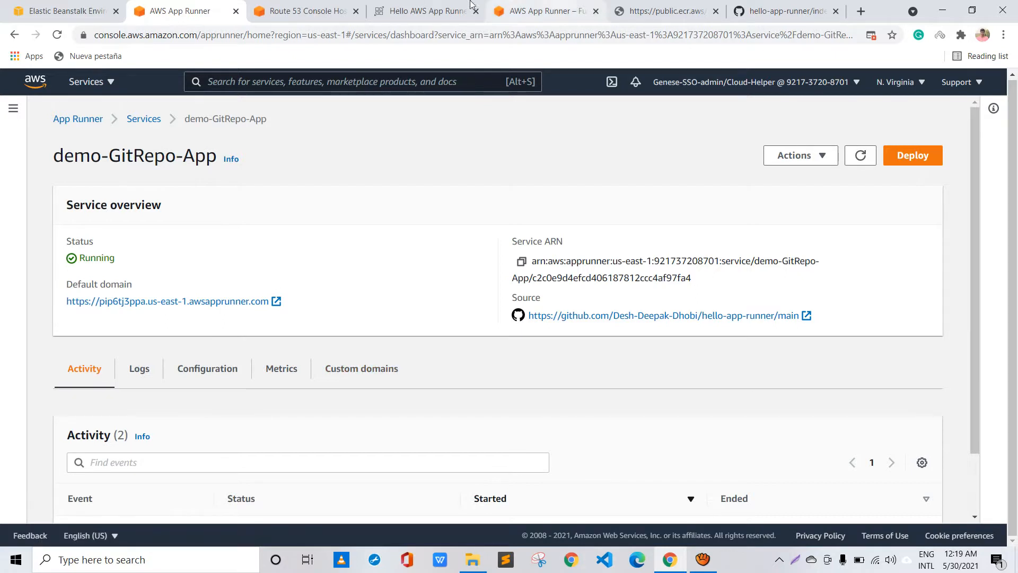
View the demo subdomain page once more and look over the domain's hosted zone records in Route 53
{"action": "left_click", "coordinate": [421, 11]}
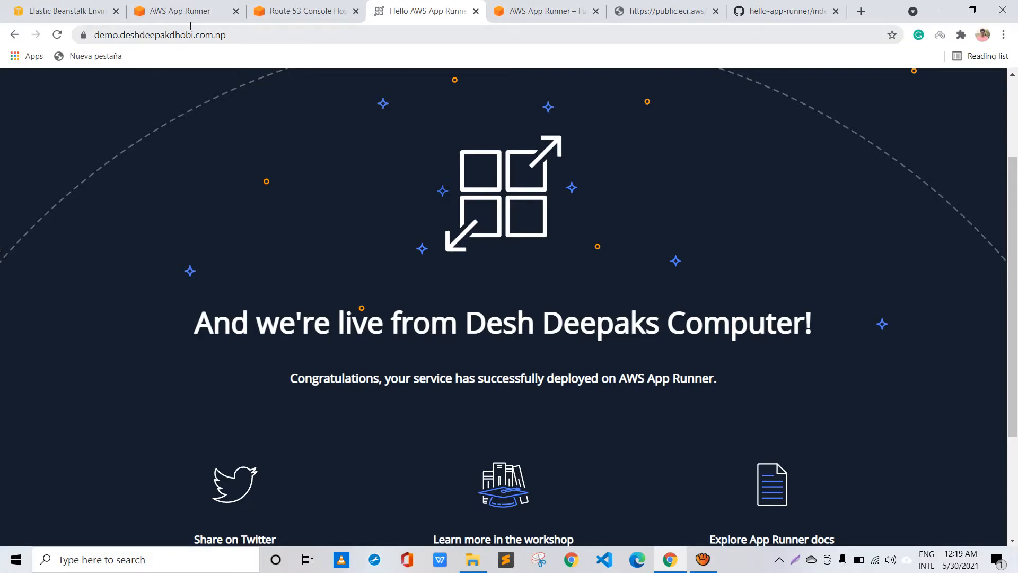
{"action": "left_click", "coordinate": [239, 4]}
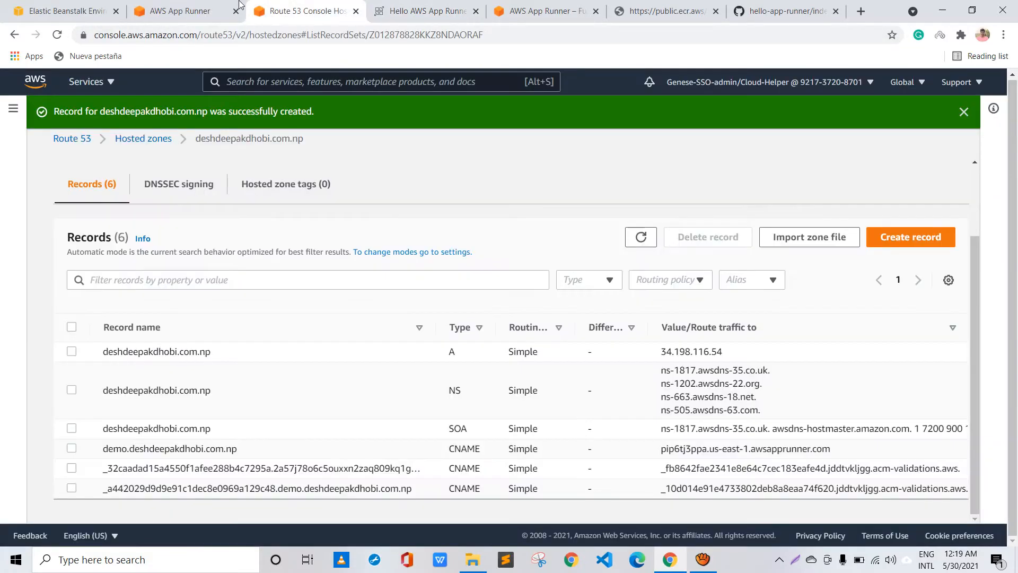
{"action": "key", "text": "ctrl+Tab"}
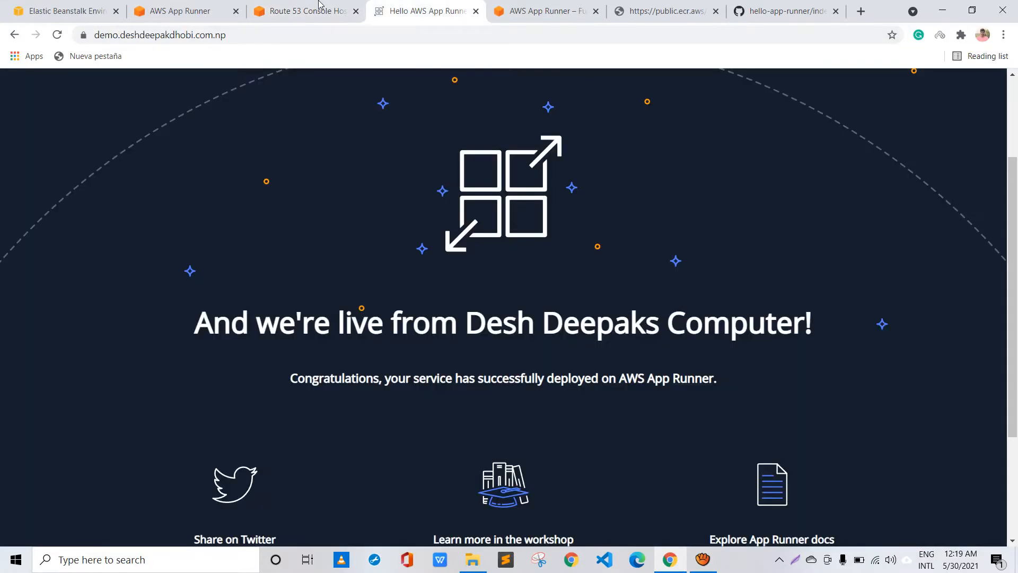
{"action": "left_click", "coordinate": [242, 5]}
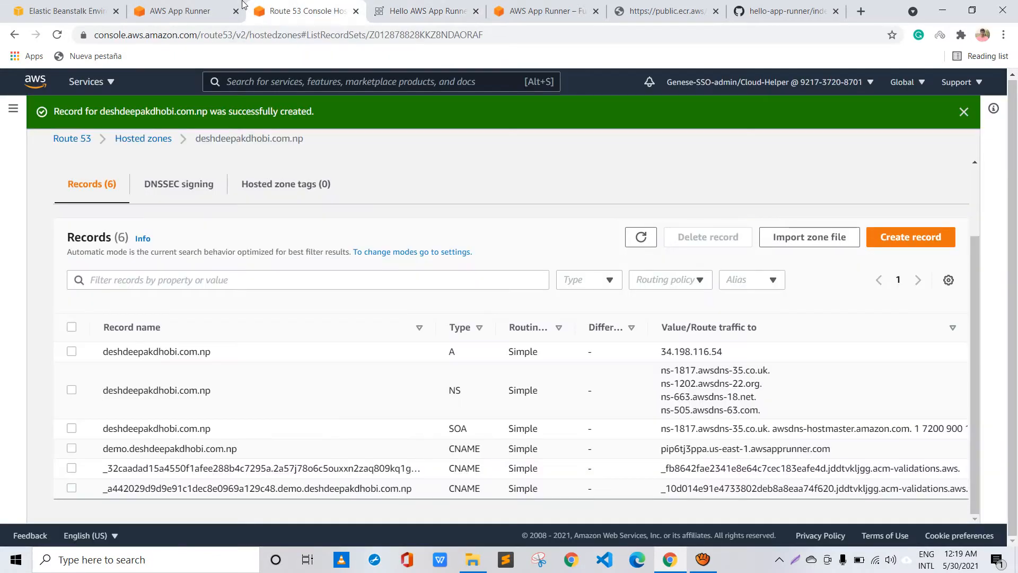
{"action": "scroll", "coordinate": [125, 142], "scroll_direction": "up", "scroll_amount": 2}
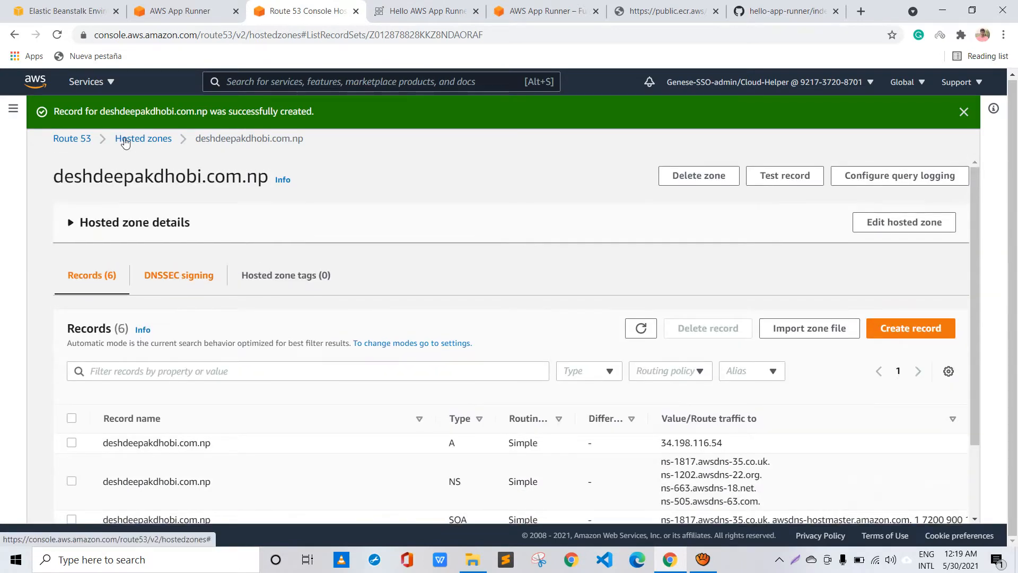